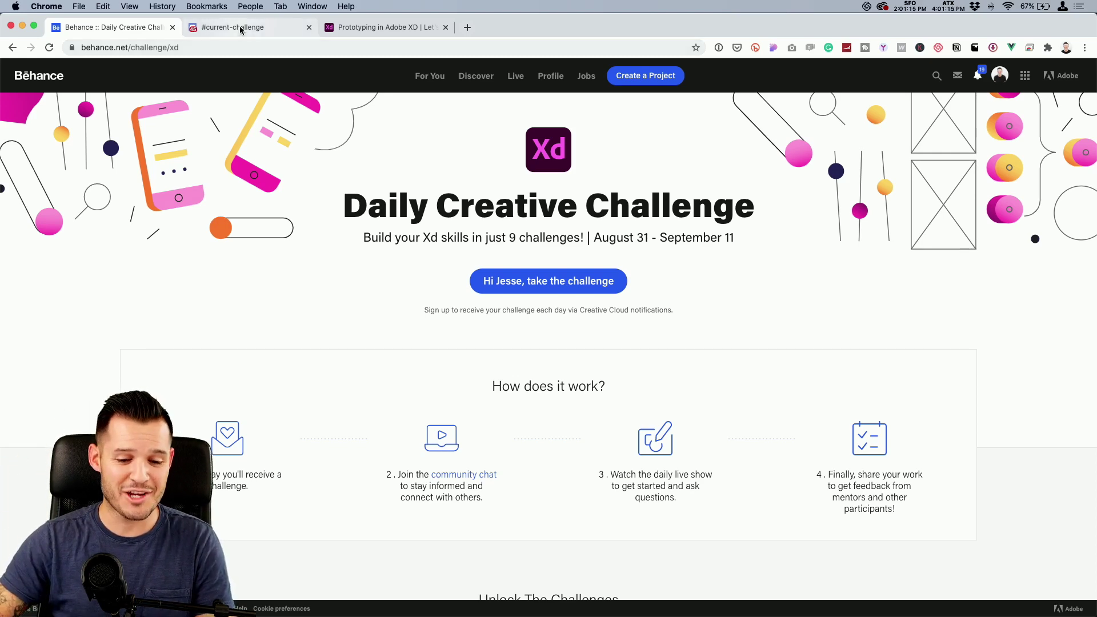
# - Check the current-challenge channel on Discord and return to the Behance Daily Creative Challenge page
pyautogui.click(239, 27)
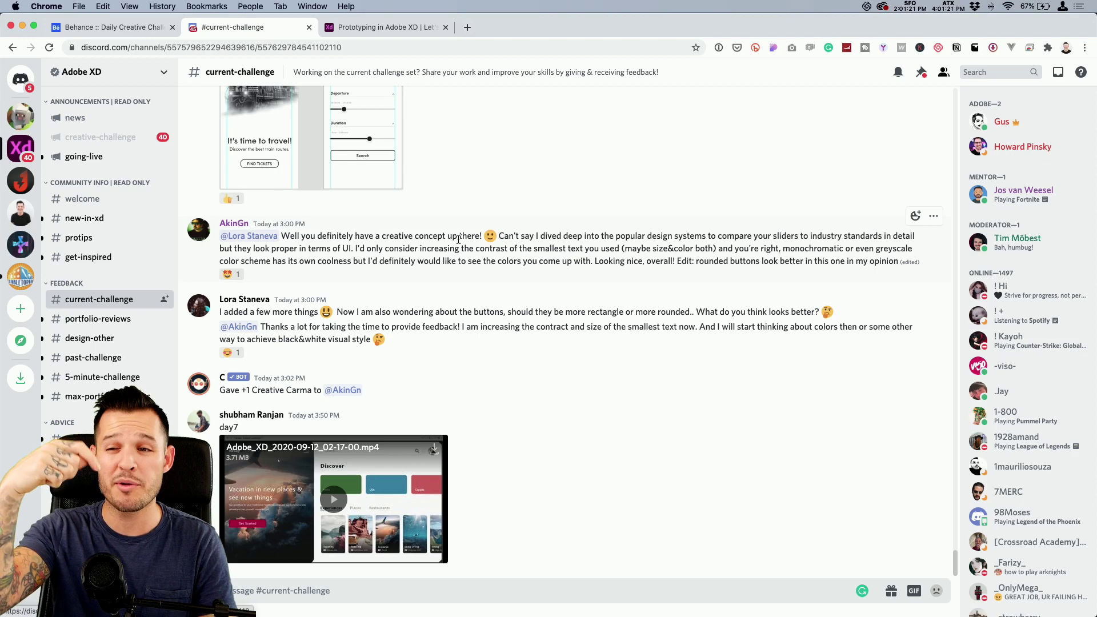
pyautogui.click(114, 27)
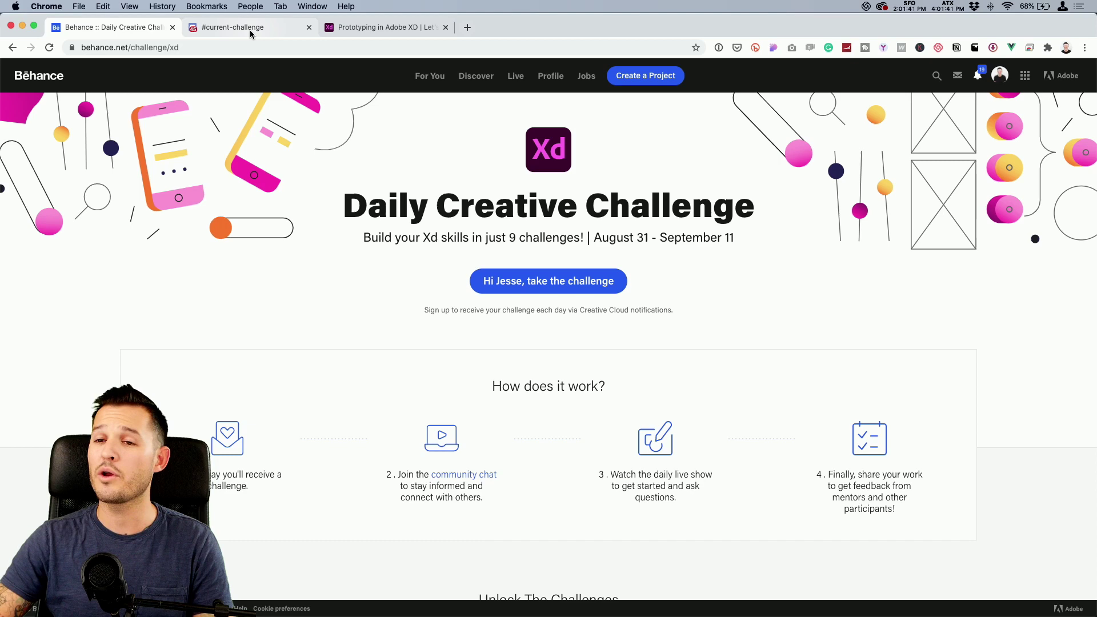
# - Review the Prototyping 101 page on letsxd.com, going through its tutorials from Basic Transitions to Prototyping with Voice
pyautogui.click(395, 29)
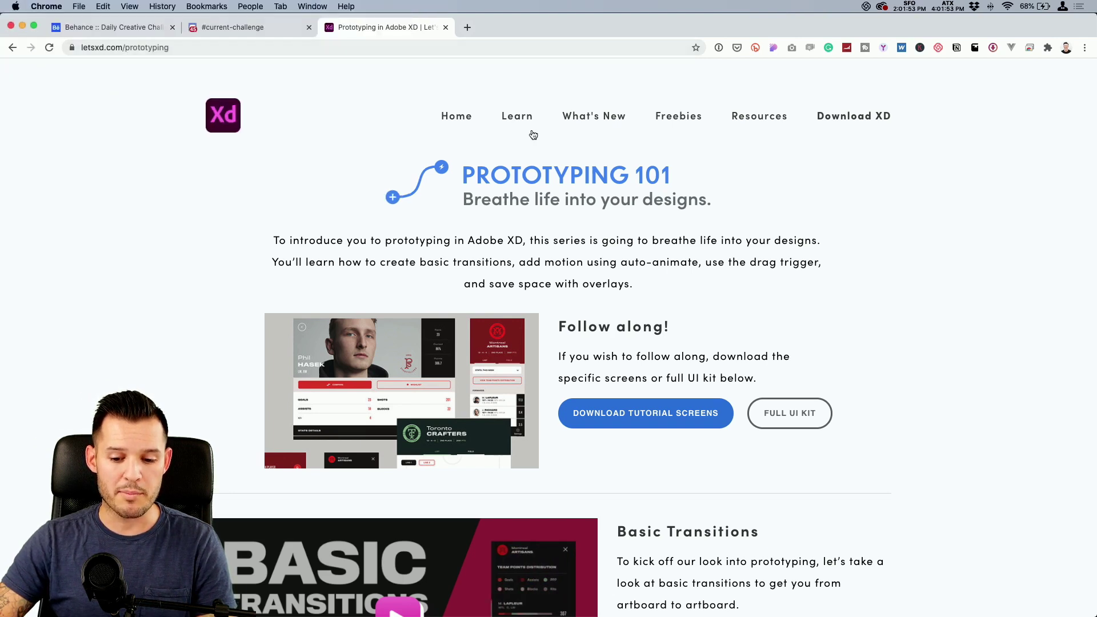
pyautogui.moveTo(524, 125)
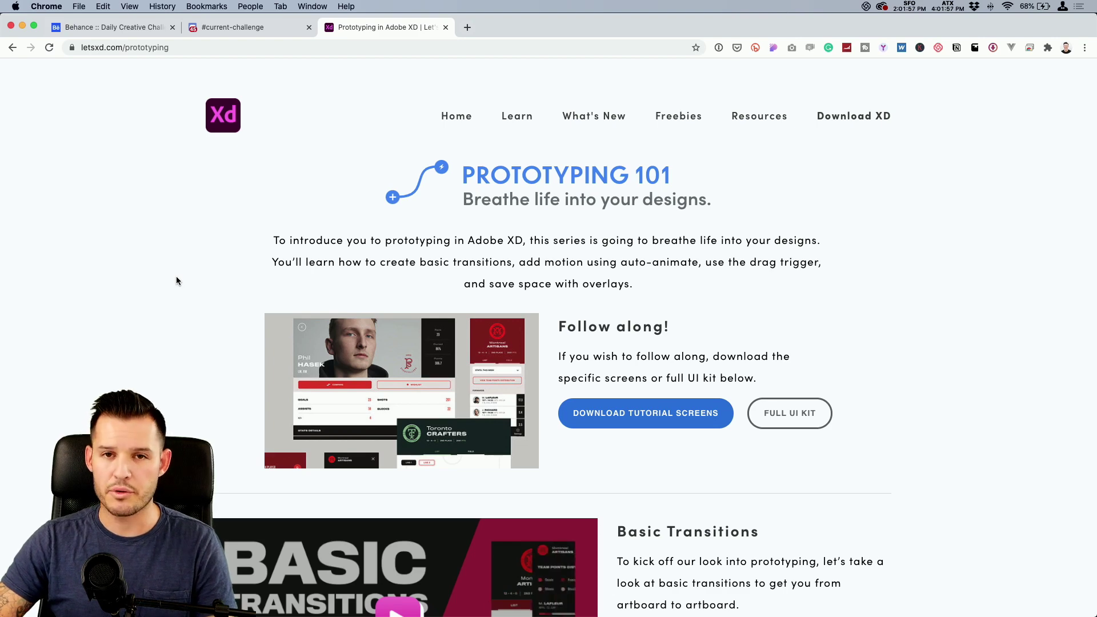
pyautogui.scroll(-5, 176, 276)
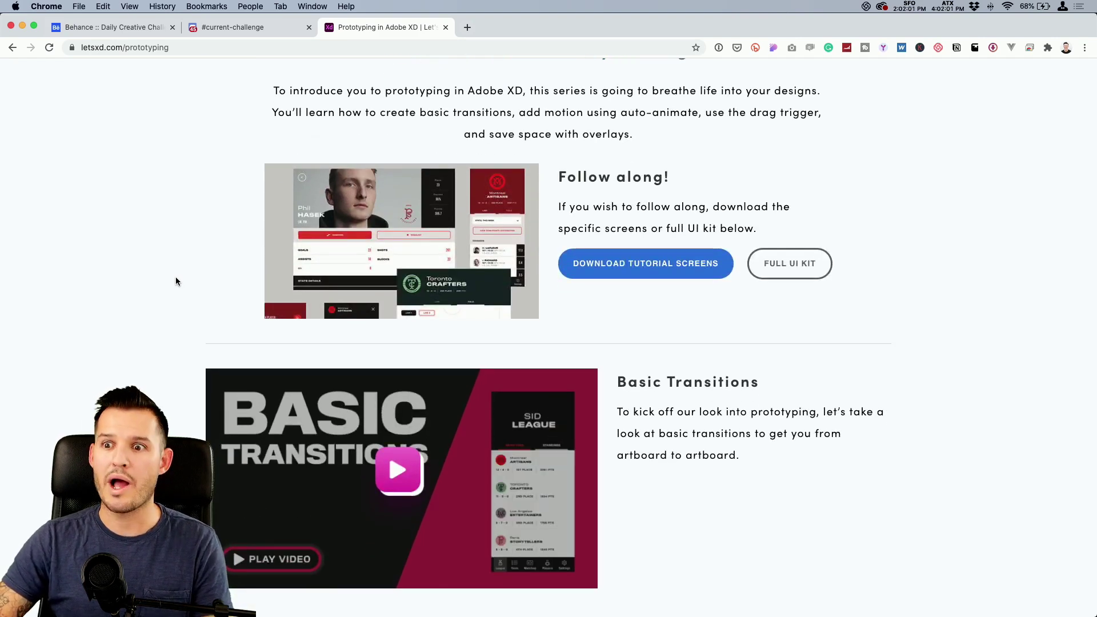
pyautogui.scroll(-10, 175, 281)
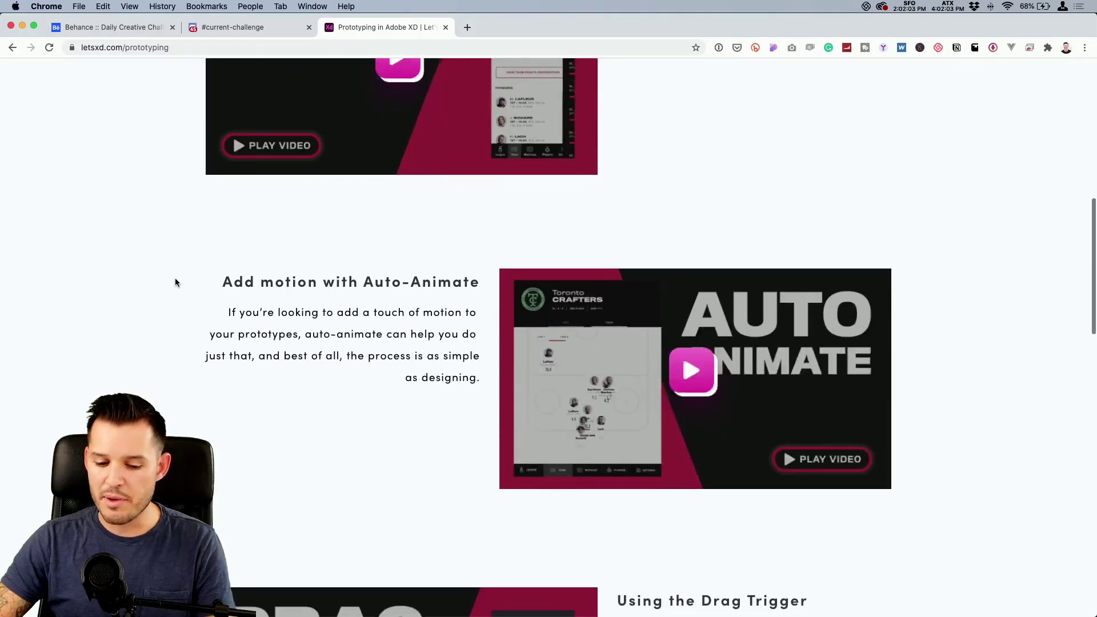
pyautogui.scroll(-8, 174, 281)
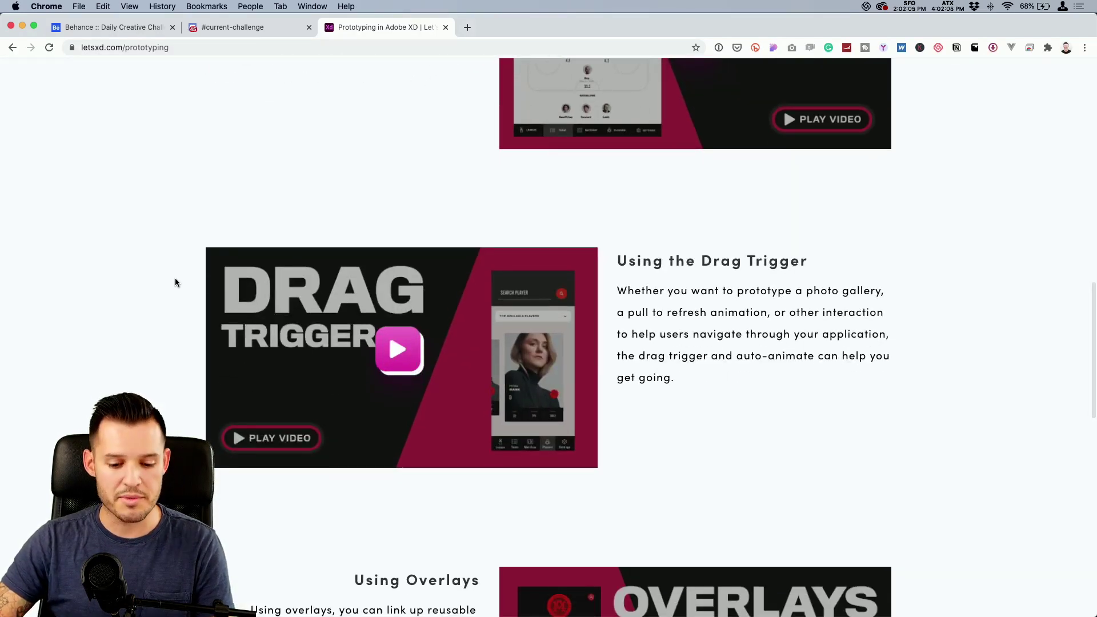
pyautogui.scroll(1, 175, 281)
pyautogui.scroll(-12, 175, 281)
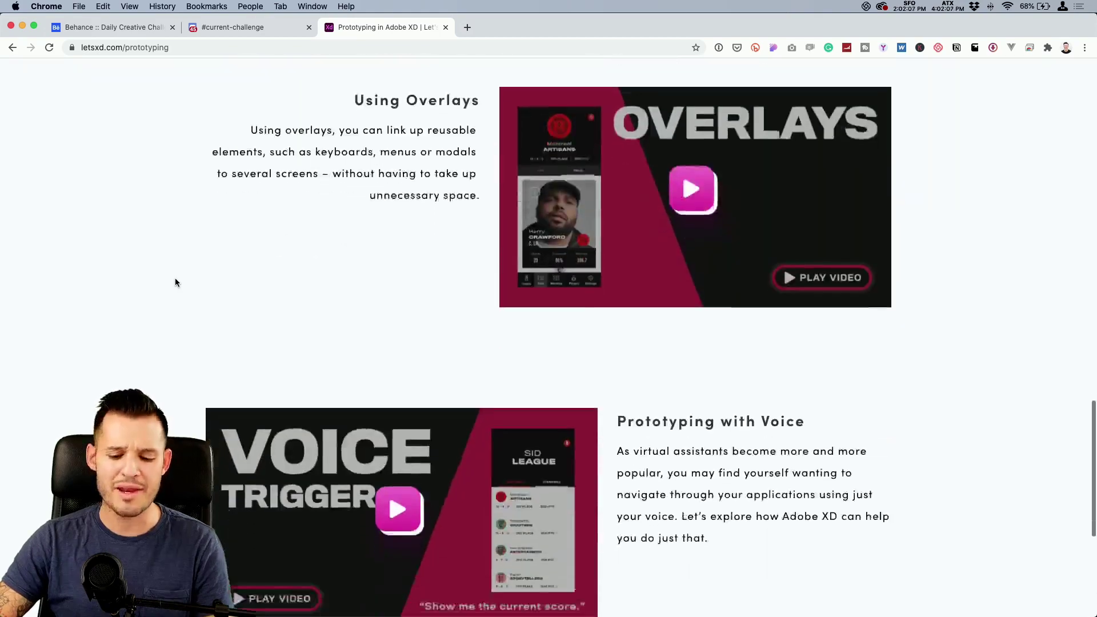
pyautogui.scroll(-4, 175, 281)
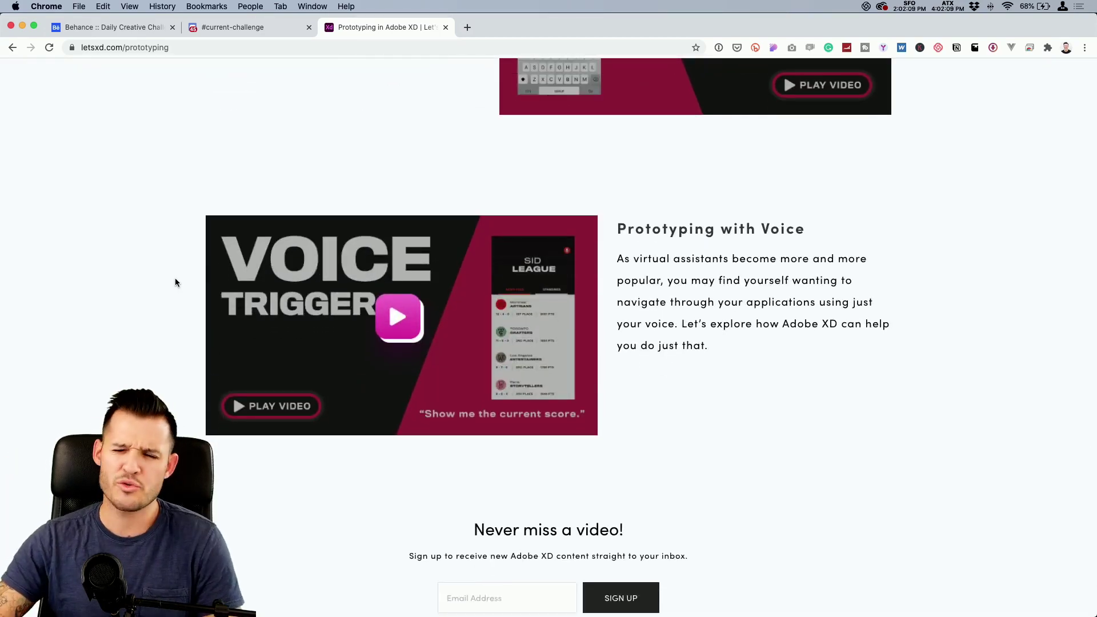
pyautogui.scroll(20, 157, 237)
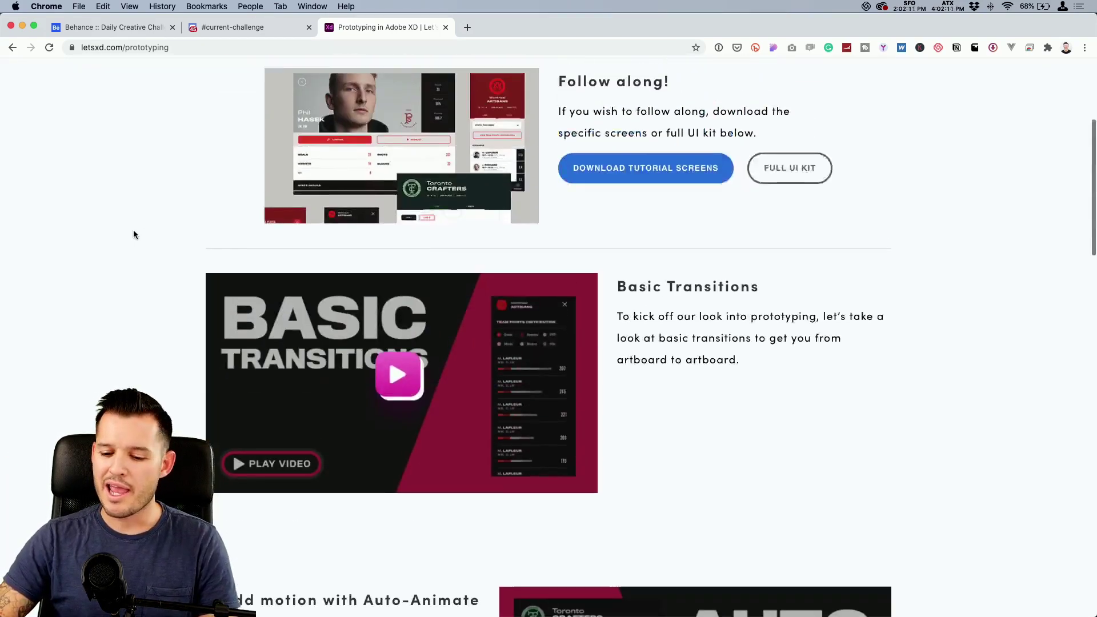
pyautogui.scroll(5, 137, 231)
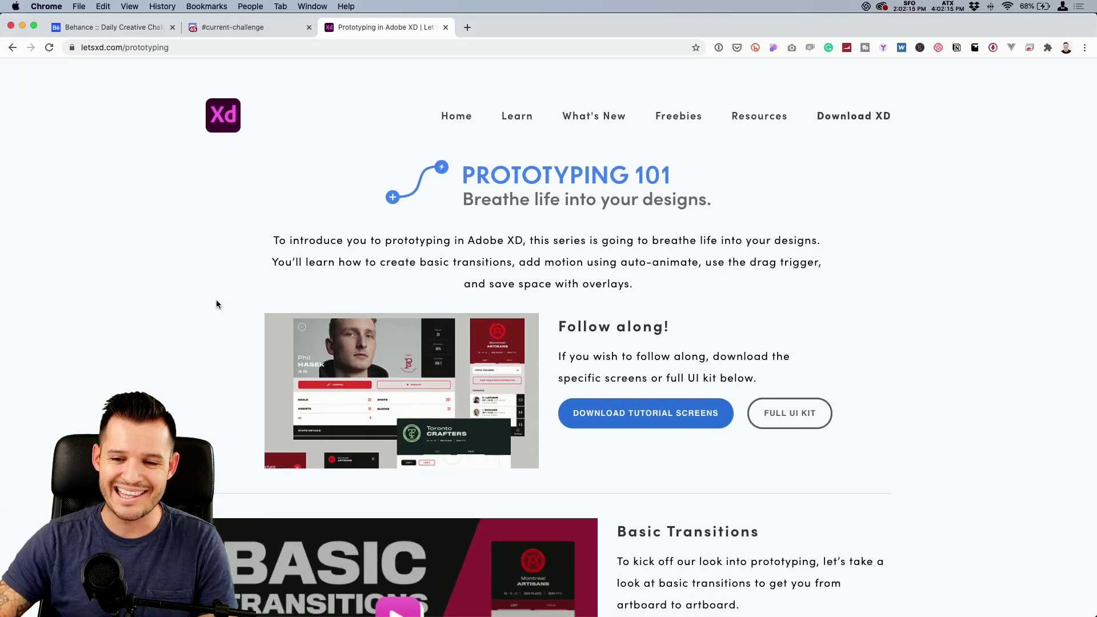
# - Switch to the 360 Degree Animation document in Adobe XD and deselect the red car component
pyautogui.press('super+Tab')
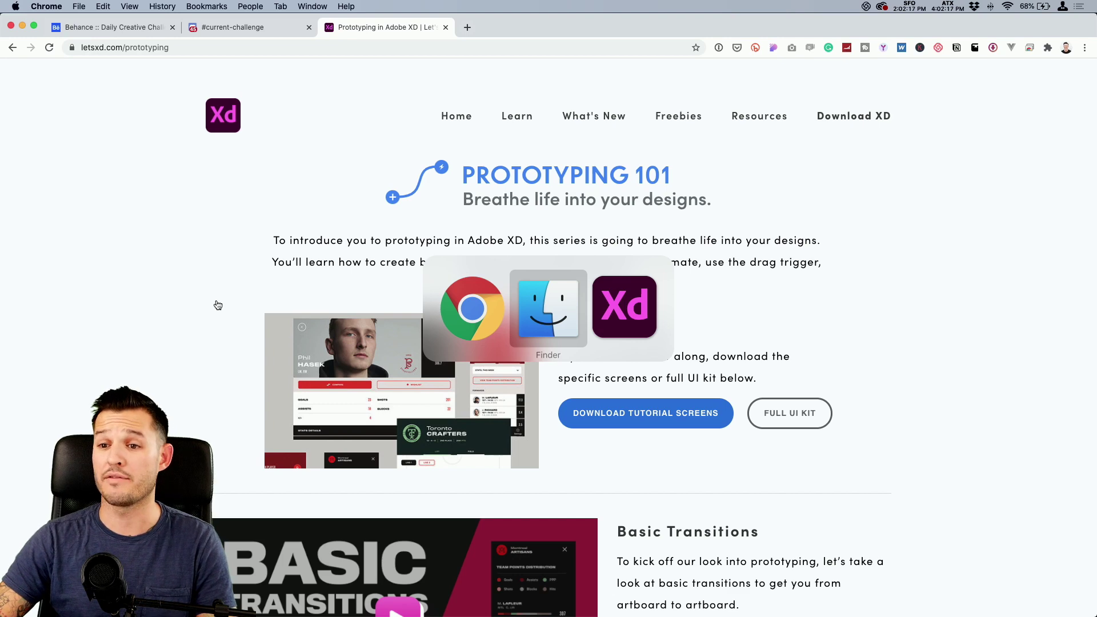
pyautogui.press('super+Tab')
pyautogui.click(278, 142)
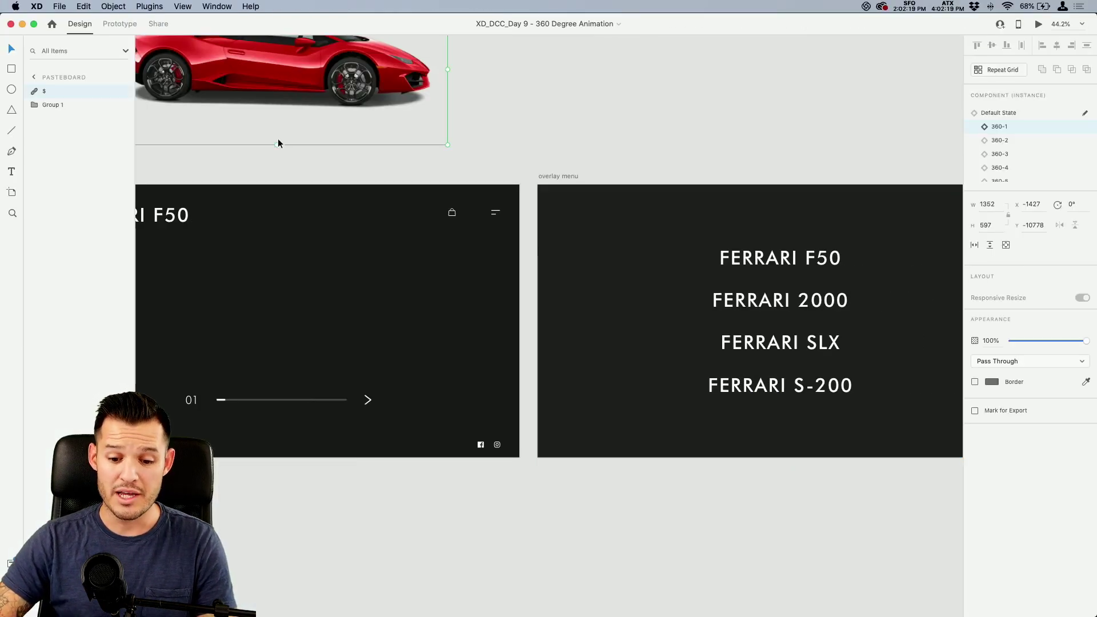
pyautogui.scroll(-5, 277, 142)
pyautogui.scroll(2, 330, 210)
pyautogui.moveTo(330, 211); pyautogui.dragTo(458, 154)
pyautogui.click(608, 129)
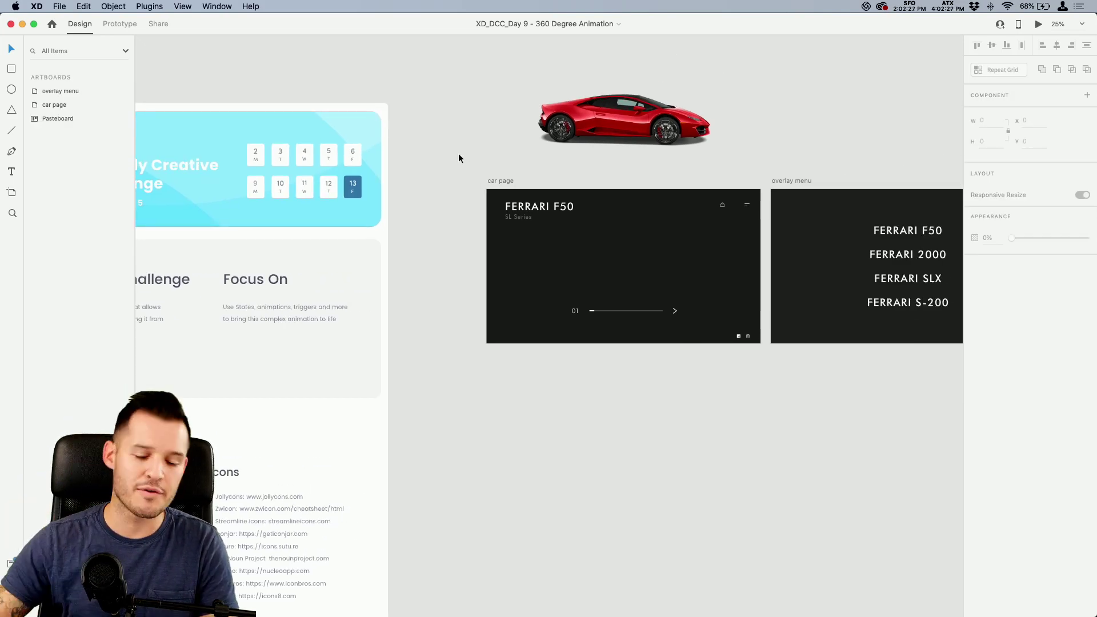
# - Read the About the Challenge and Focus On sections of the day 9 challenge brief
pyautogui.hscroll(5, 455, 155)
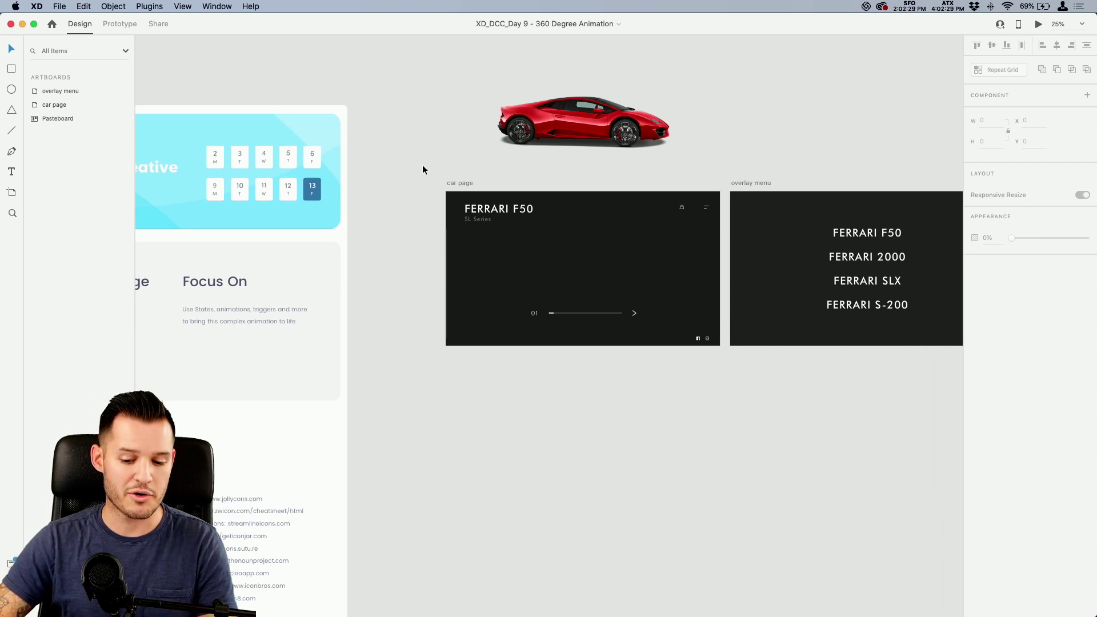
pyautogui.hscroll(-10, 419, 166)
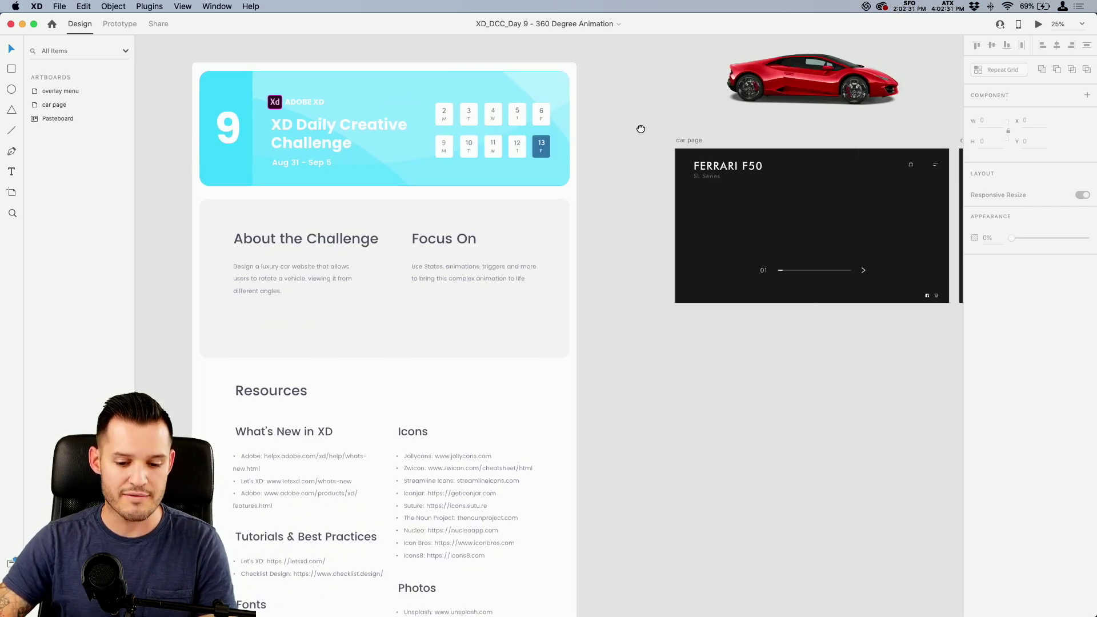
pyautogui.press('z')
pyautogui.click(294, 294)
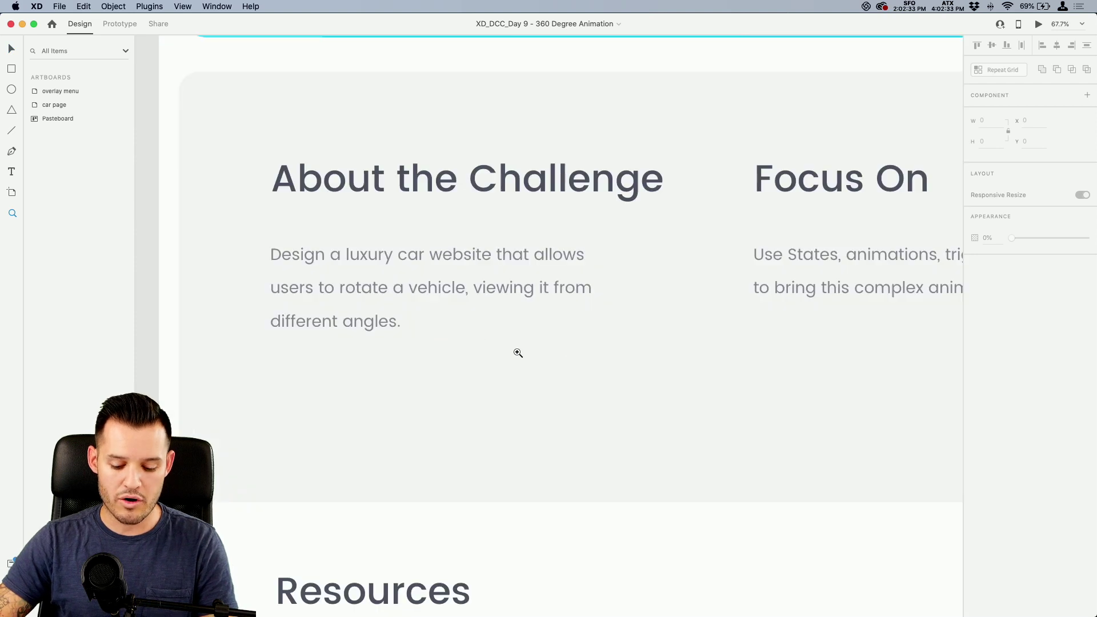
pyautogui.press('v')
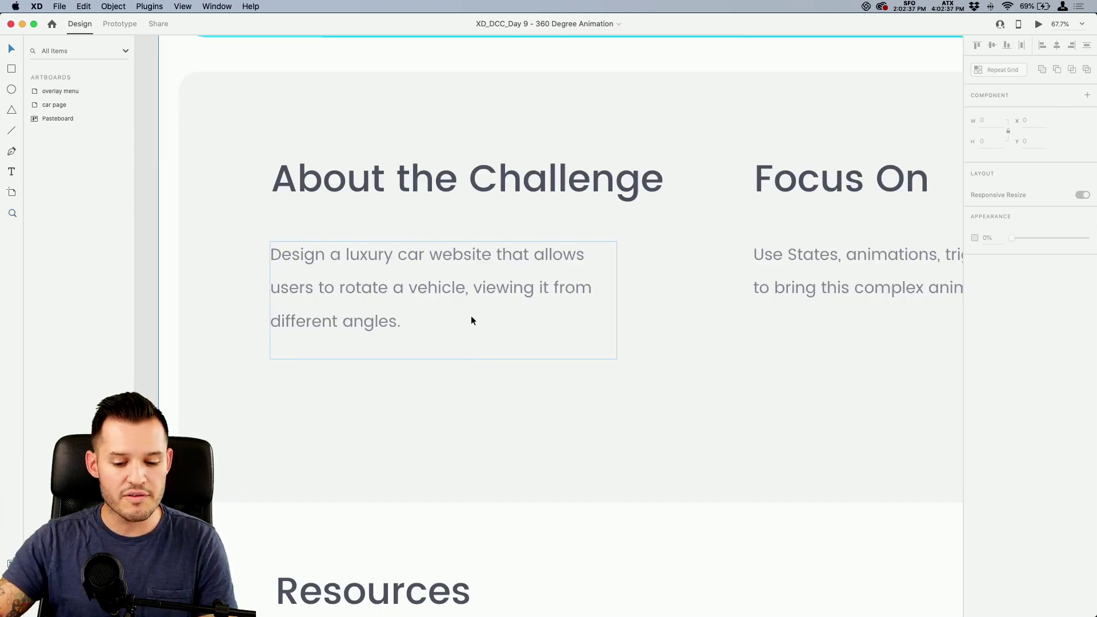
pyautogui.hscroll(8, 690, 299)
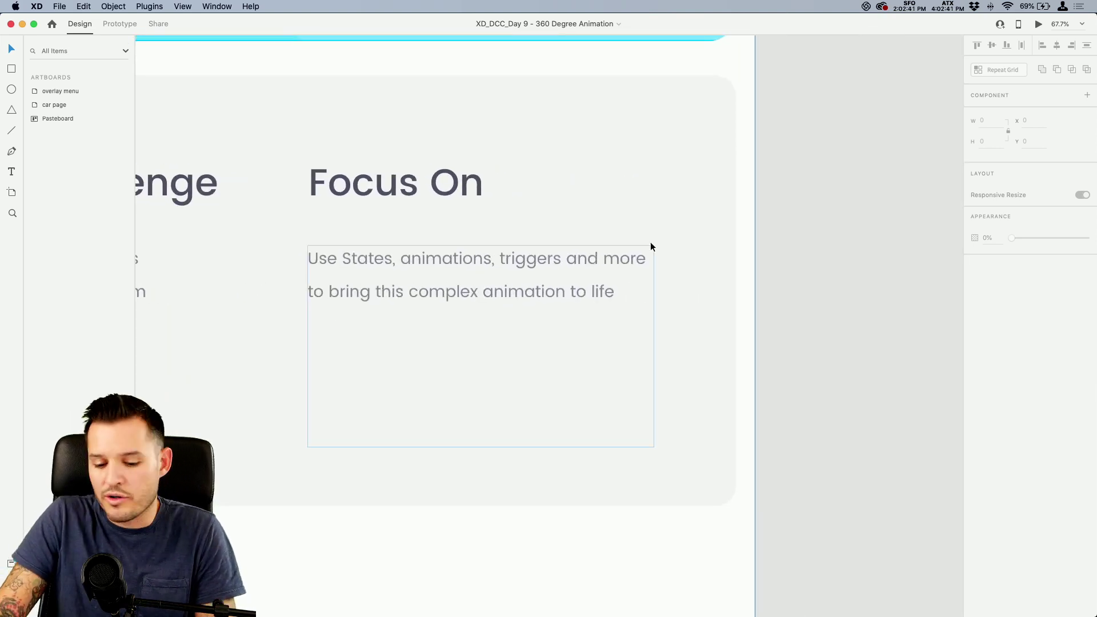
# - In Prototype mode, link the menu icon inside the car page's nav items group to the overlay menu artboard
pyautogui.hscroll(12, 287, 358)
pyautogui.hscroll(5, 451, 299)
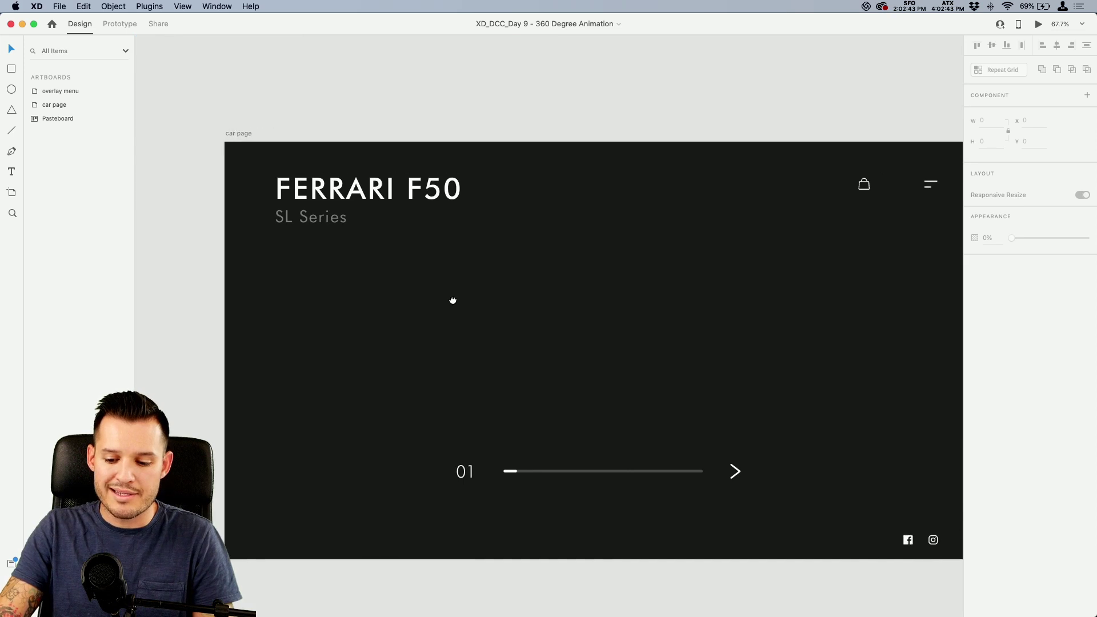
pyautogui.press('super+minus')
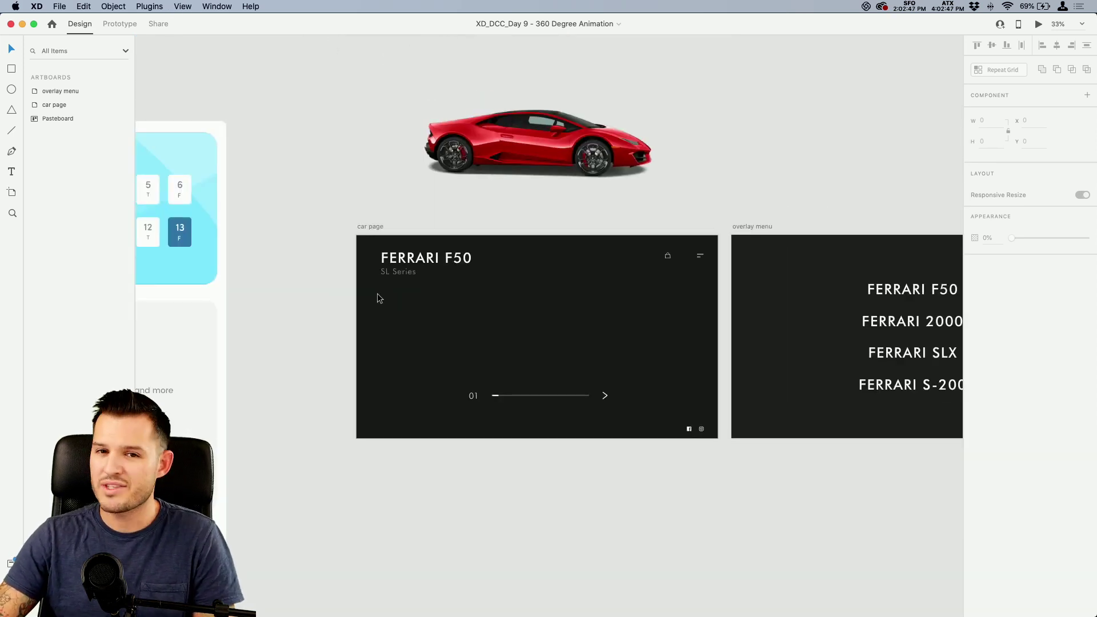
pyautogui.hscroll(8, 402, 280)
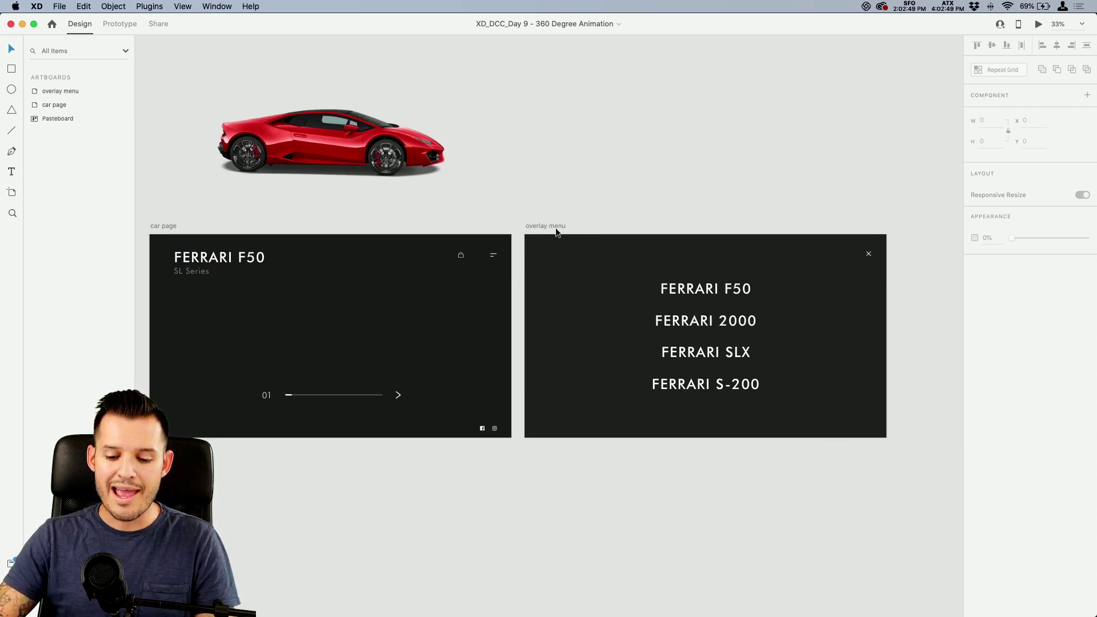
pyautogui.click(492, 256)
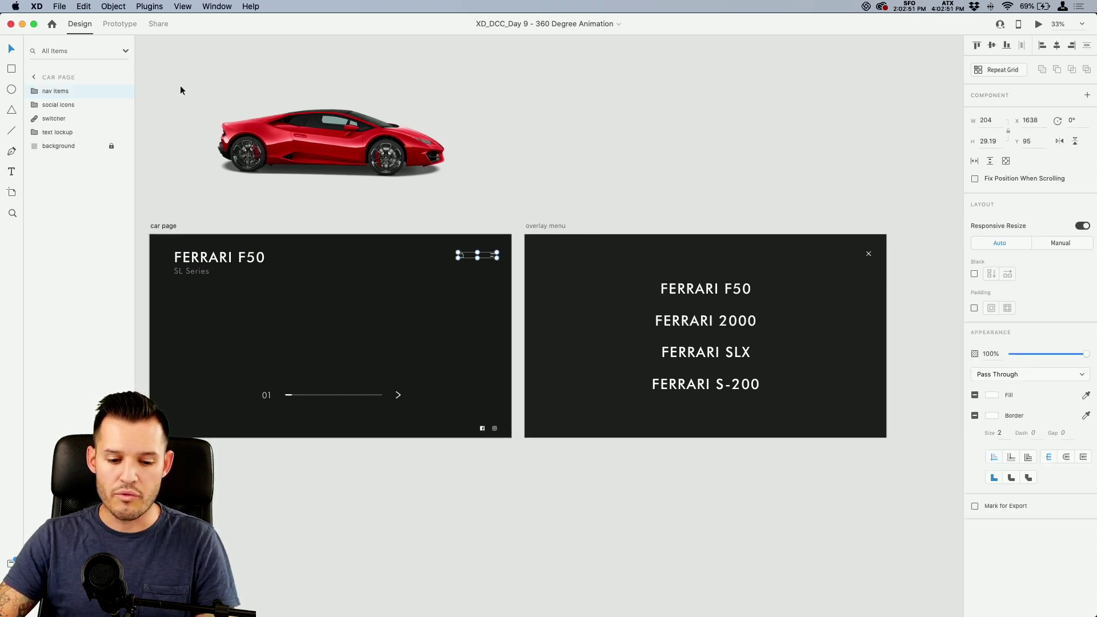
pyautogui.click(120, 24)
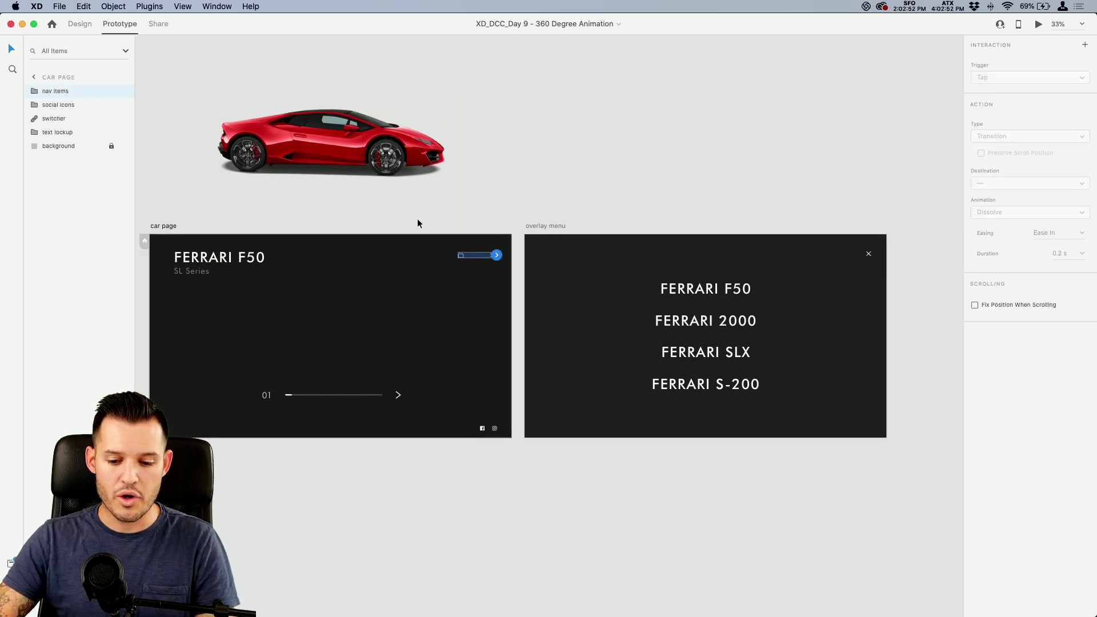
pyautogui.doubleClick(492, 259)
pyautogui.moveTo(496, 255); pyautogui.dragTo(617, 297)
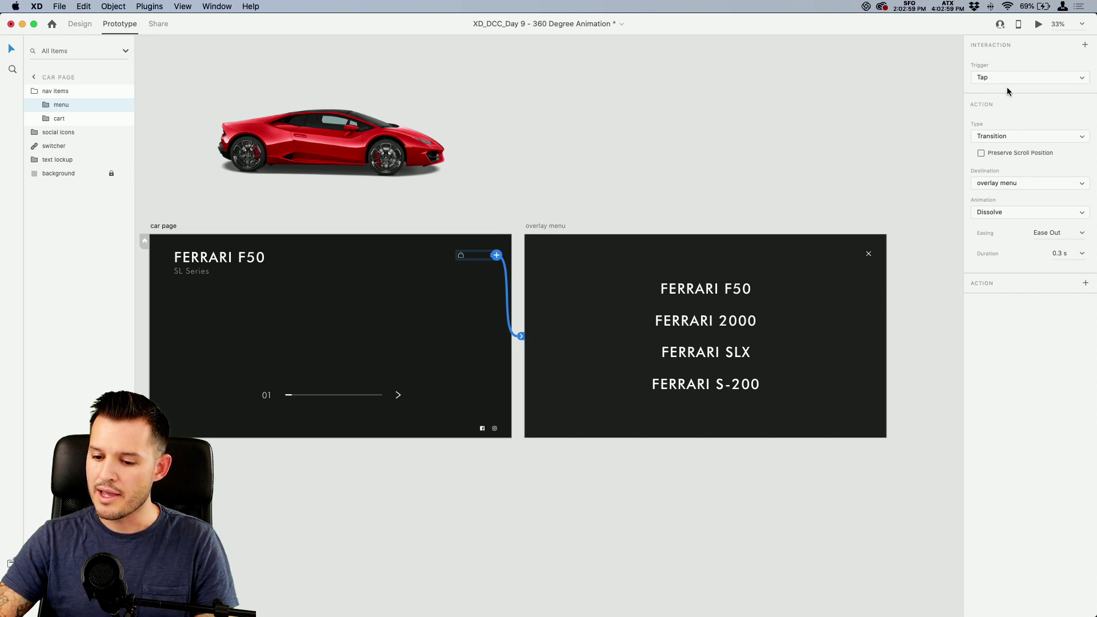
# - Set the menu icon's interaction to an Overlay action with Slide Down animation and Snap easing
pyautogui.click(1000, 136)
pyautogui.click(1016, 145)
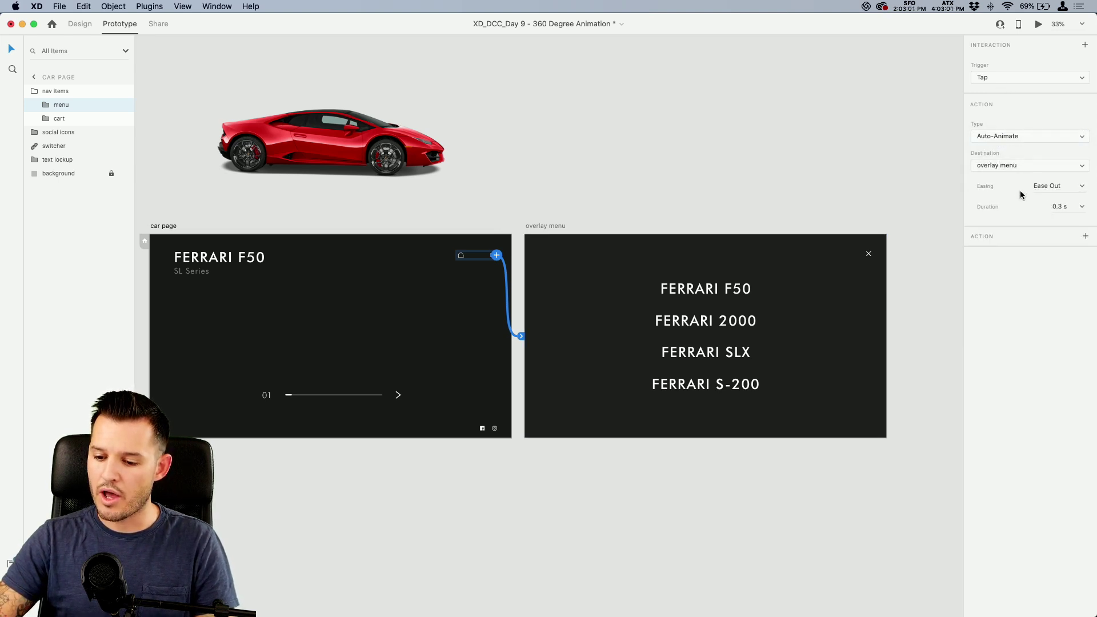
pyautogui.click(1003, 136)
pyautogui.click(1002, 143)
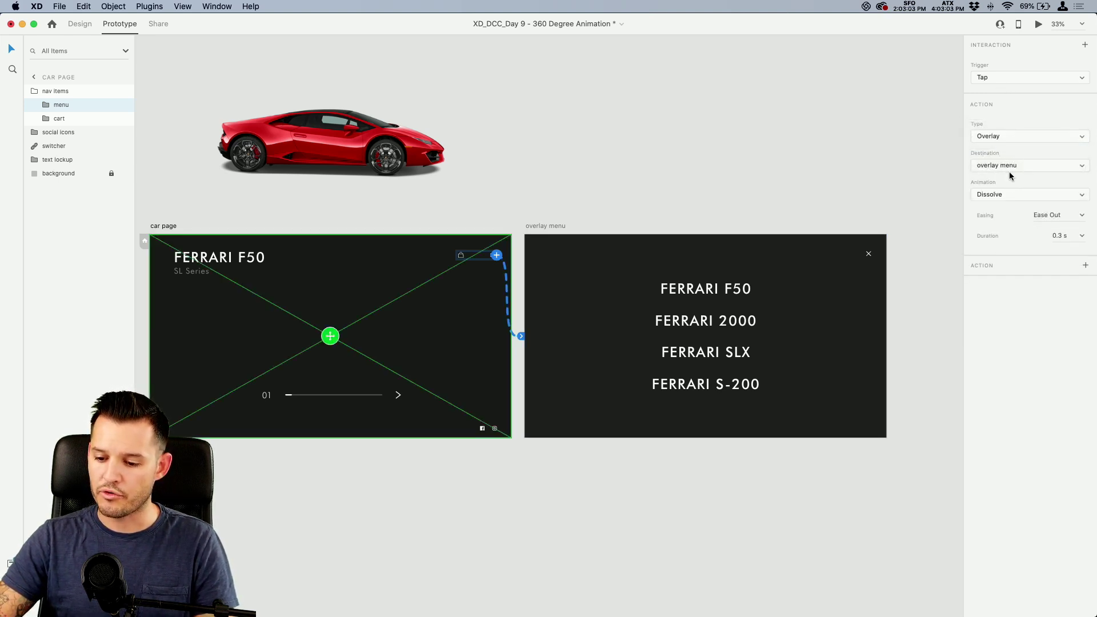
pyautogui.click(1000, 194)
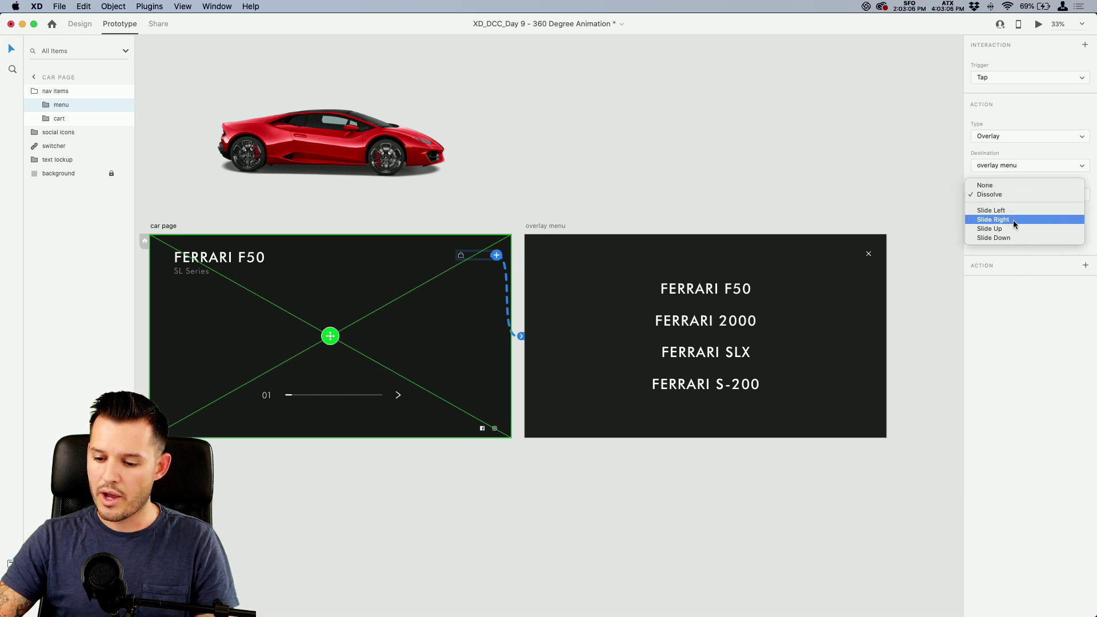
pyautogui.click(1012, 237)
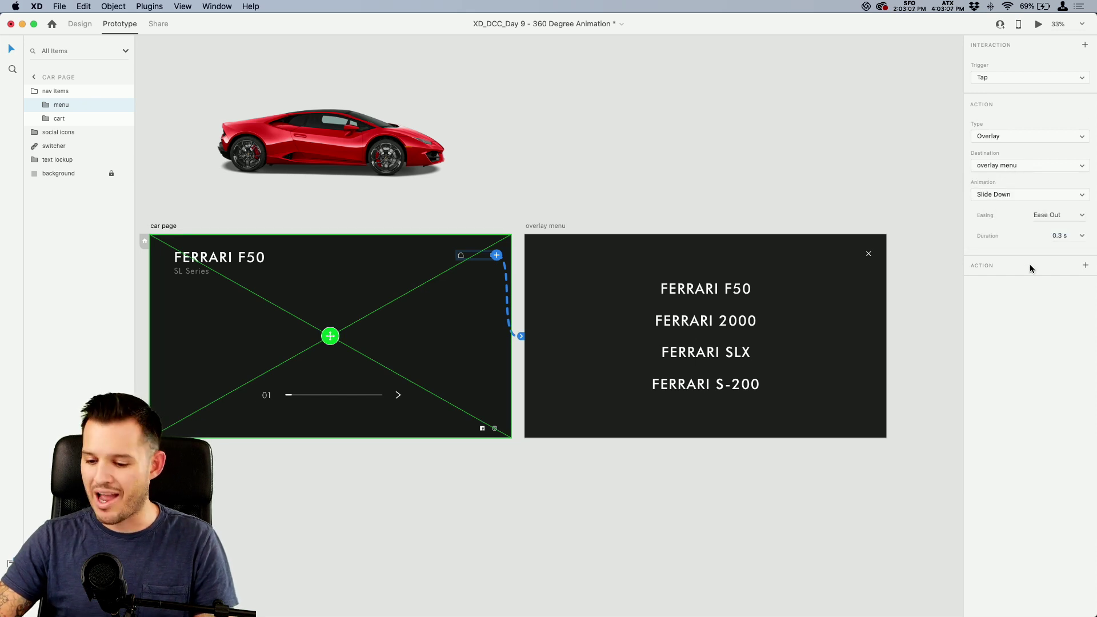
pyautogui.click(1081, 216)
pyautogui.click(1043, 272)
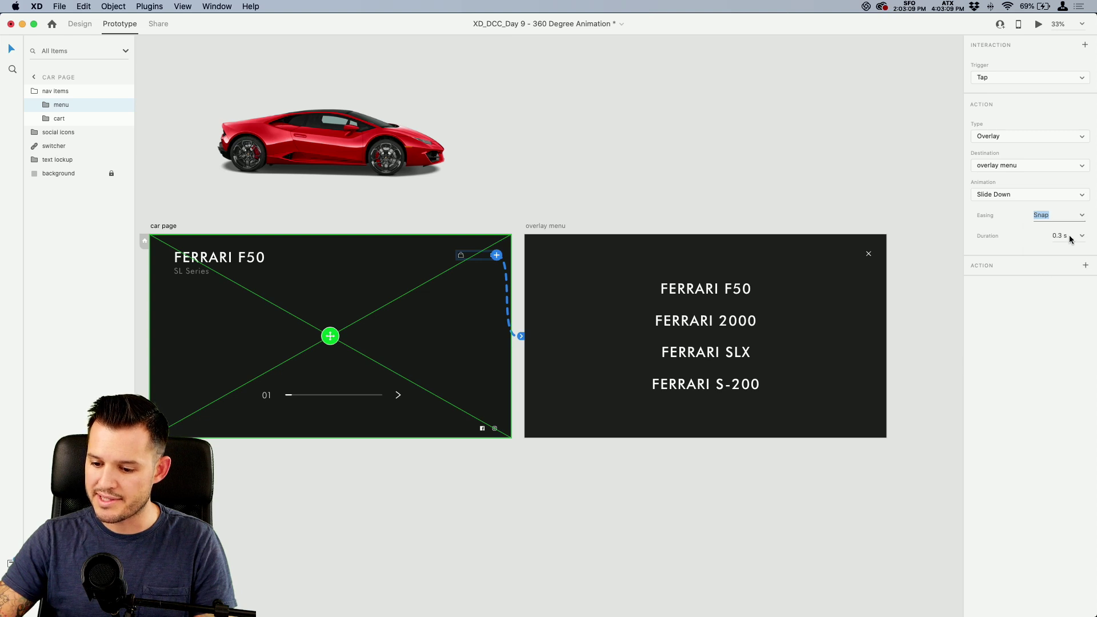
# - Link the close icon on the overlay menu artboard to the car page artboard
pyautogui.click(868, 253)
pyautogui.moveTo(870, 253); pyautogui.dragTo(462, 317)
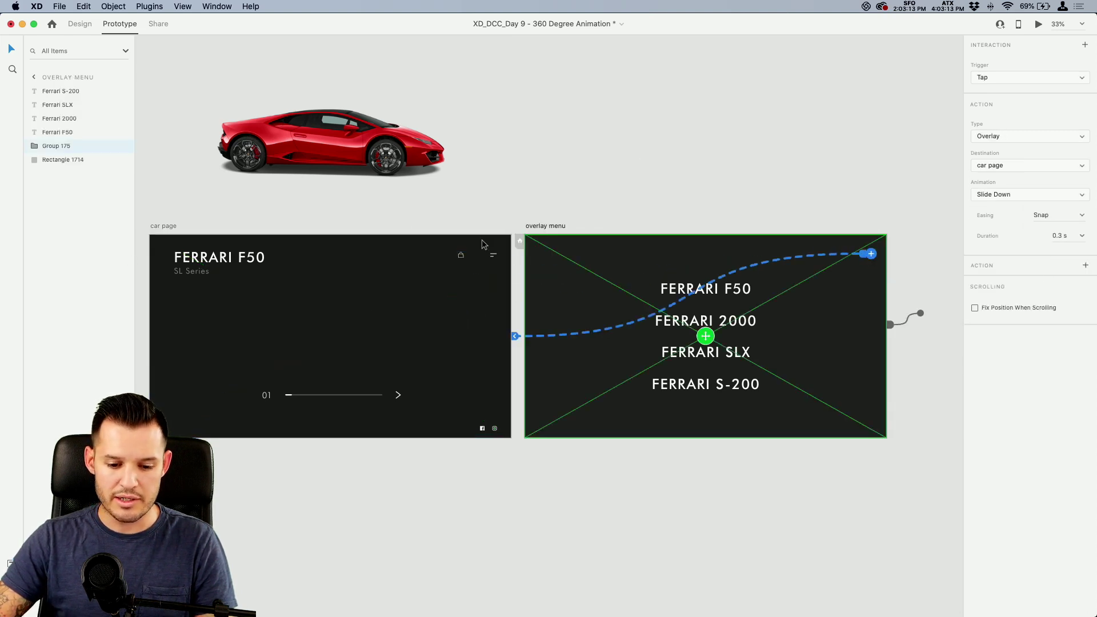
# - Preview the prototype from the car page, opening the overlay menu and testing its close icon
pyautogui.click(172, 226)
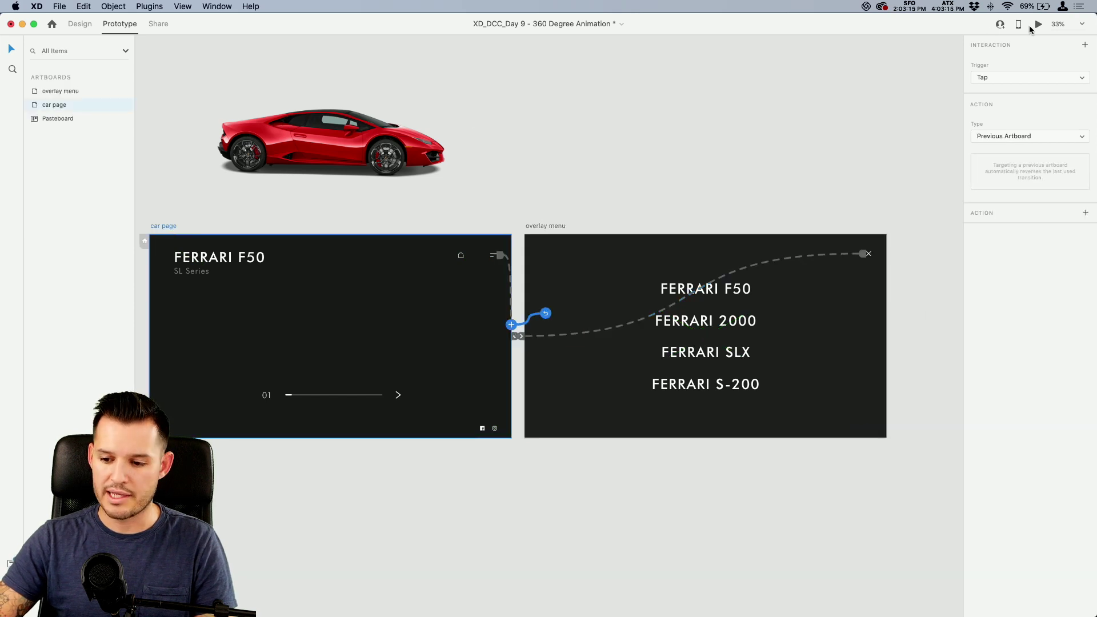
pyautogui.click(1038, 24)
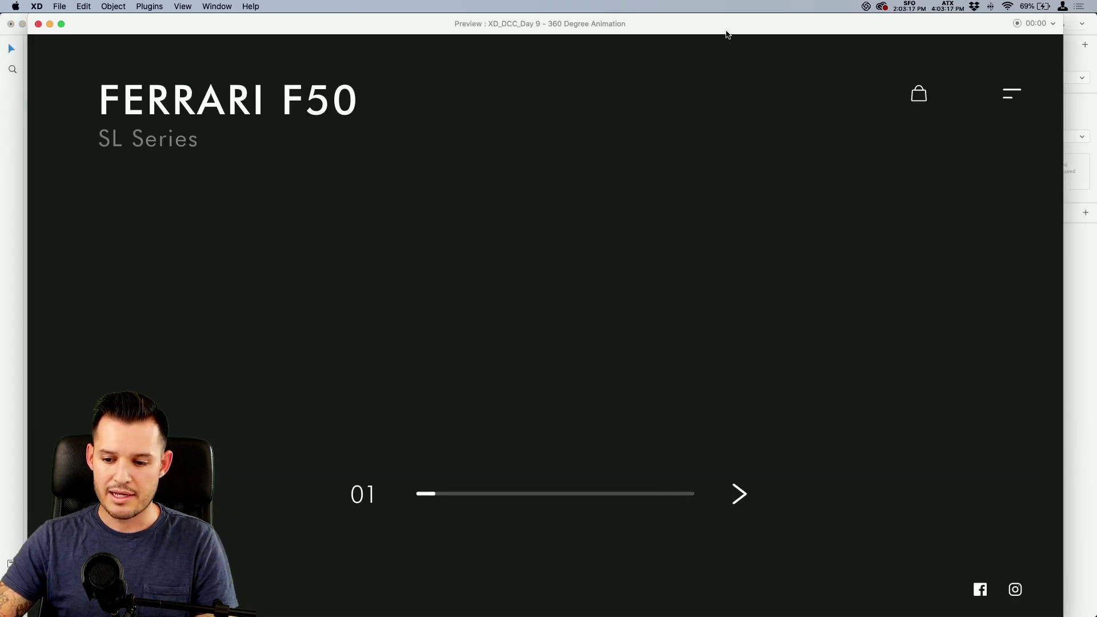
pyautogui.click(1015, 94)
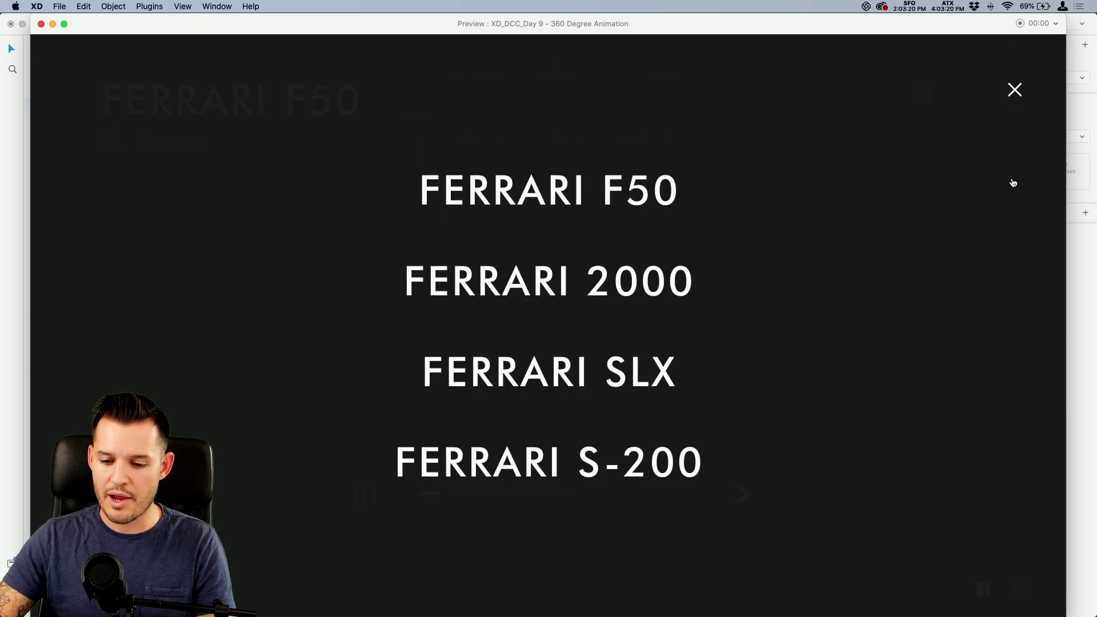
pyautogui.click(1016, 94)
pyautogui.click(1016, 100)
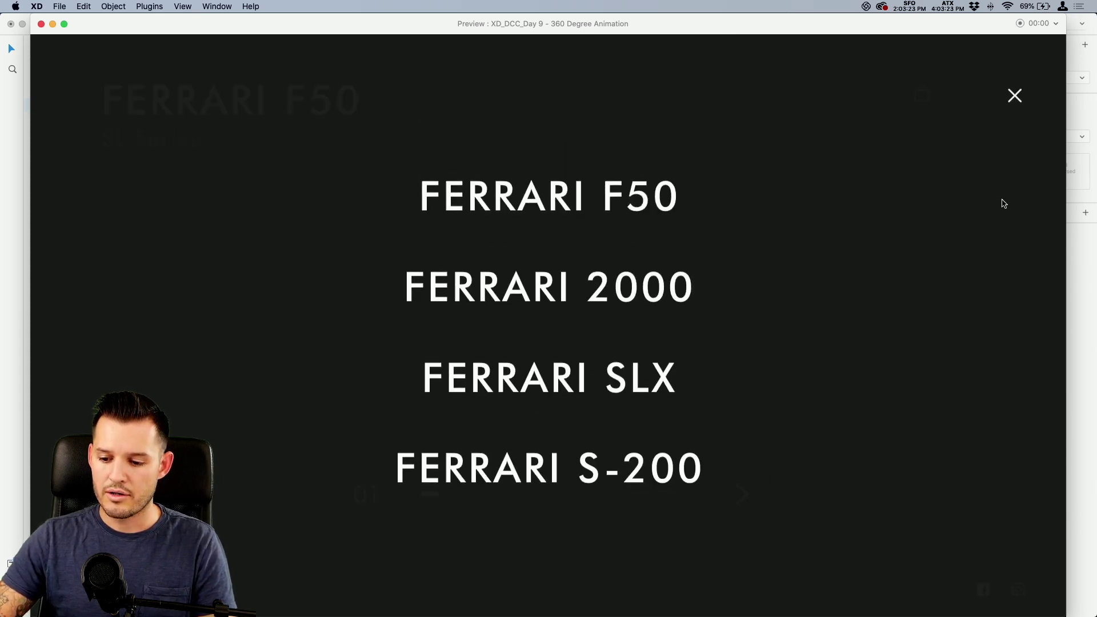
# - Reopen and dismiss the overlay menu in the preview to check its animation, and close the preview
pyautogui.click(1016, 94)
pyautogui.click(1013, 99)
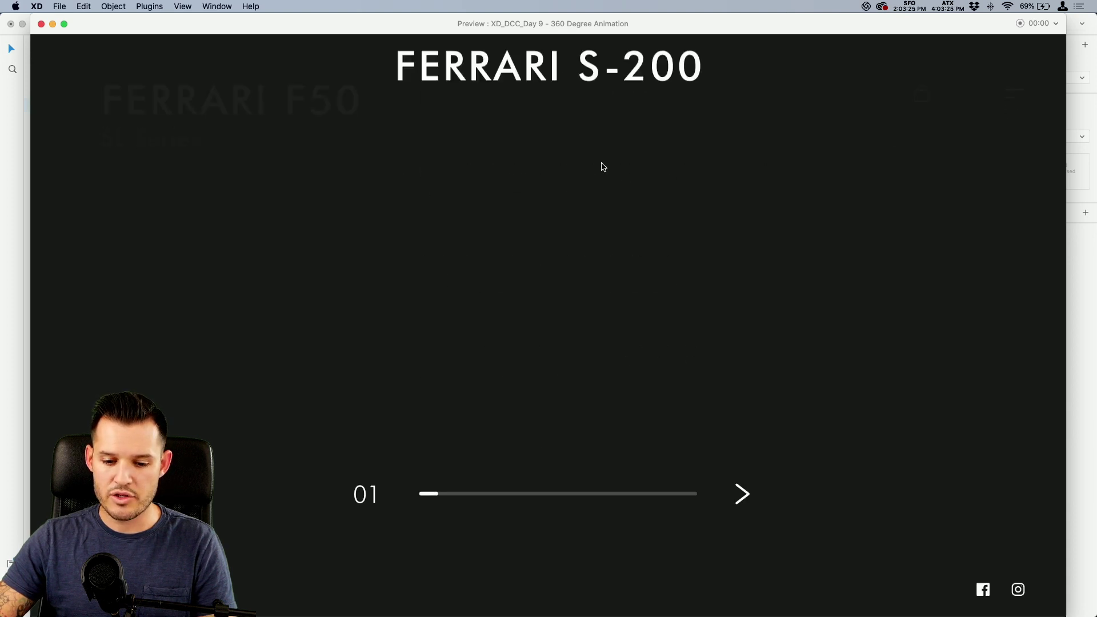
pyautogui.click(1019, 94)
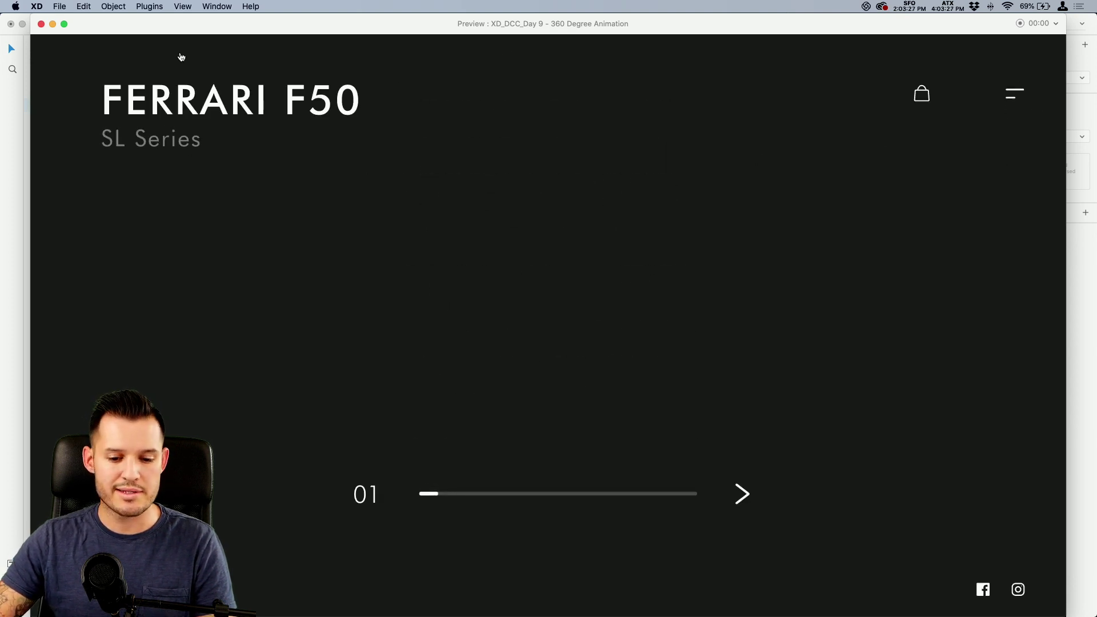
pyautogui.click(41, 24)
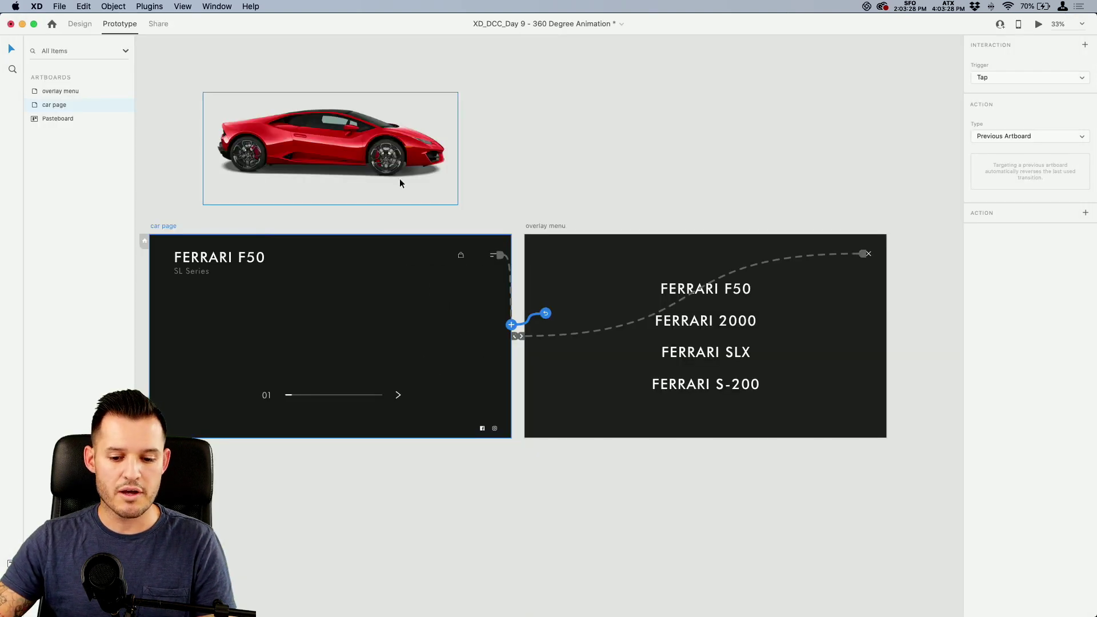
# - In Design mode, shift the car component slightly down on the pasteboard and save the document
pyautogui.click(535, 141)
pyautogui.hscroll(-3, 500, 169)
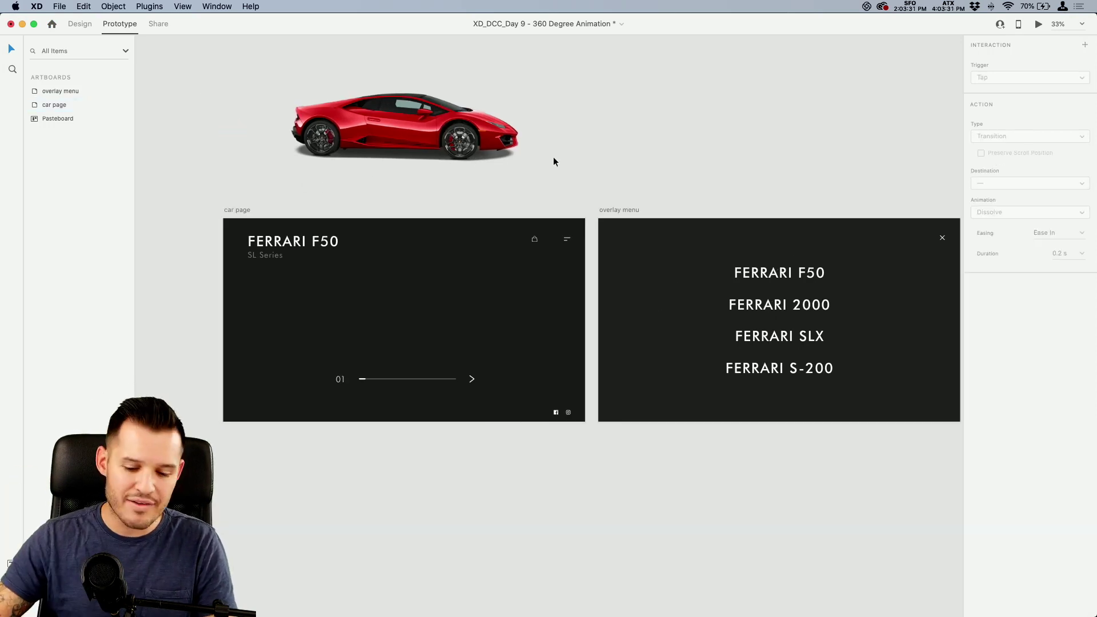
pyautogui.click(346, 153)
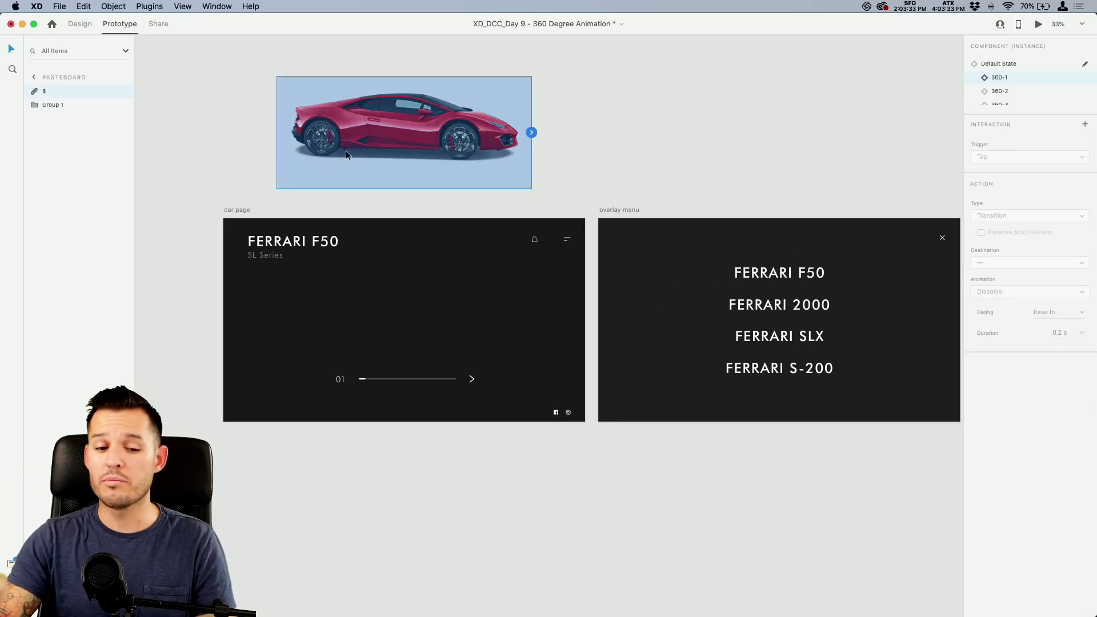
pyautogui.click(79, 23)
pyautogui.moveTo(392, 136); pyautogui.dragTo(390, 142)
pyautogui.click(639, 102)
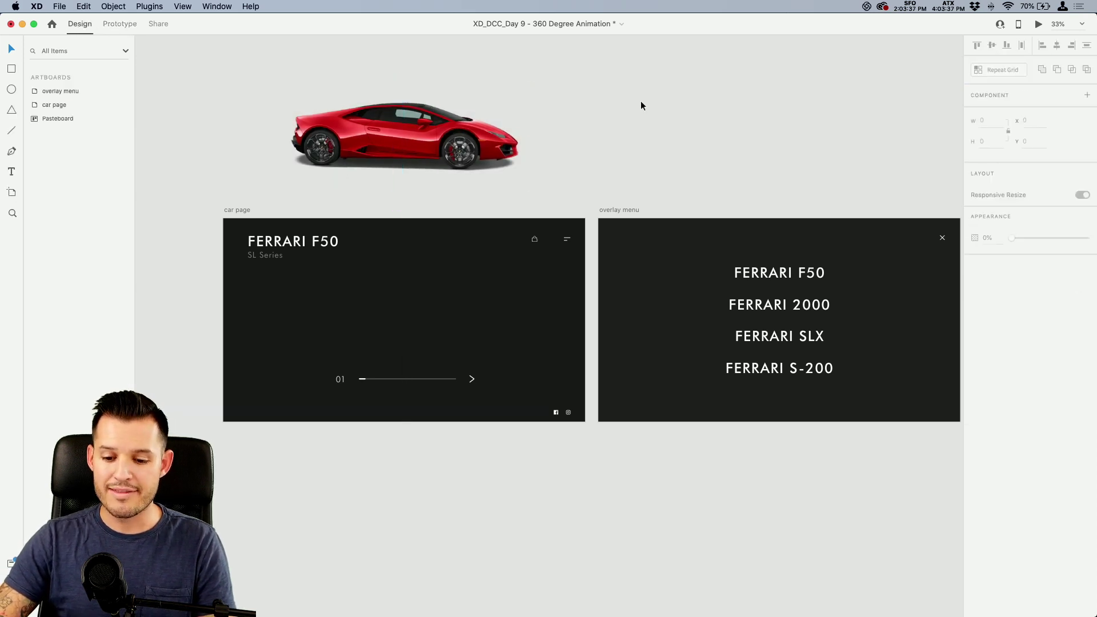
pyautogui.press('super+s')
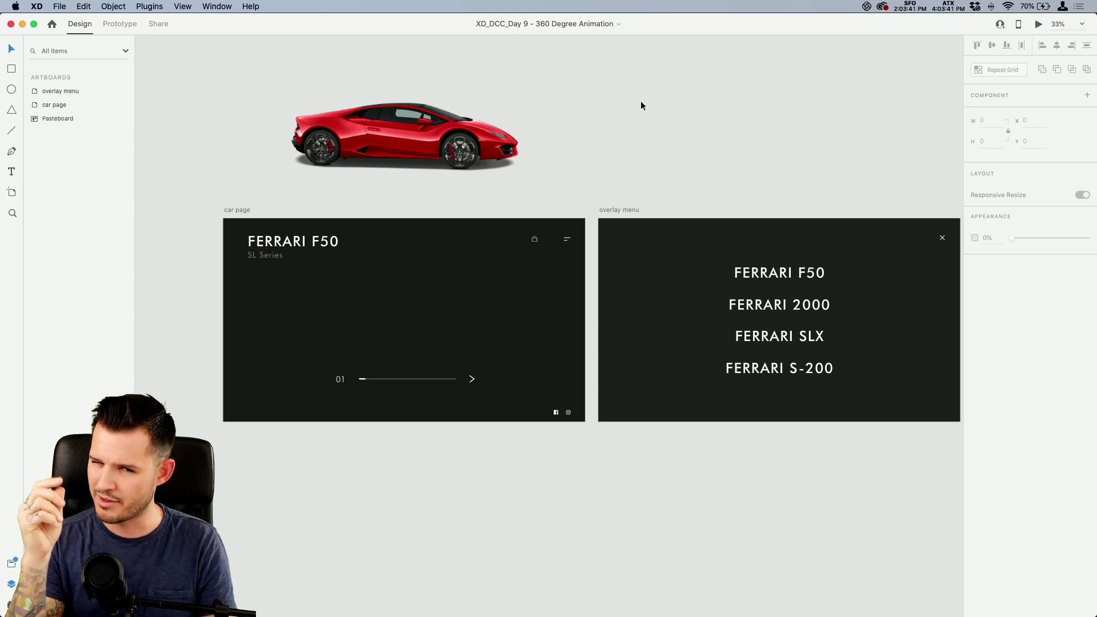
# - Examine the car component's rotation states, stepping from Default State through the numbered 360 states and back
pyautogui.click(516, 122)
pyautogui.press('Escape')
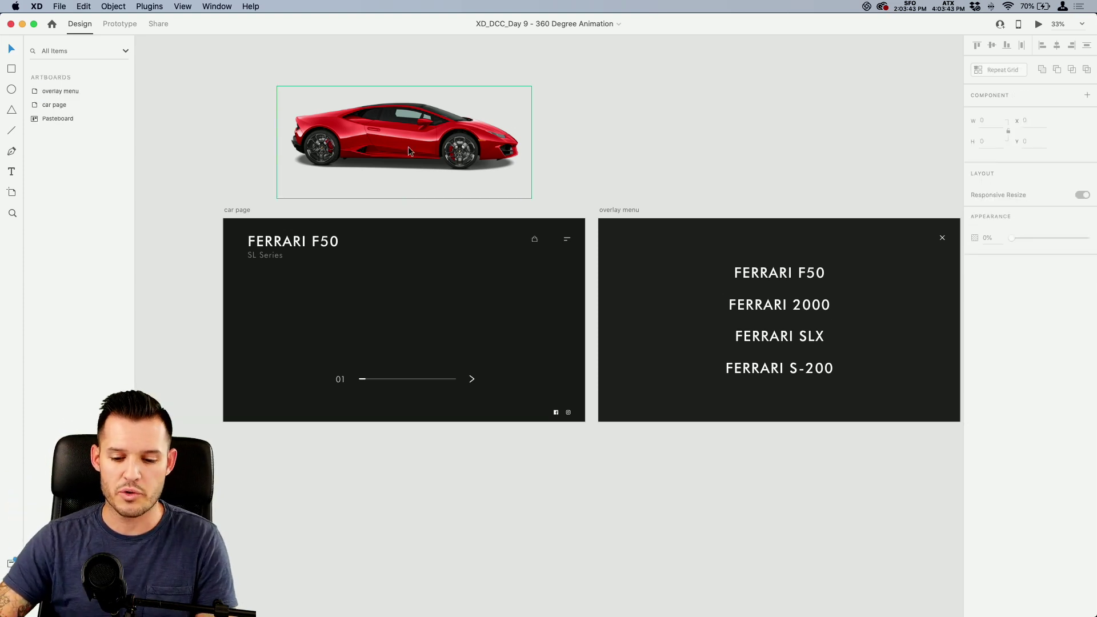
pyautogui.click(408, 146)
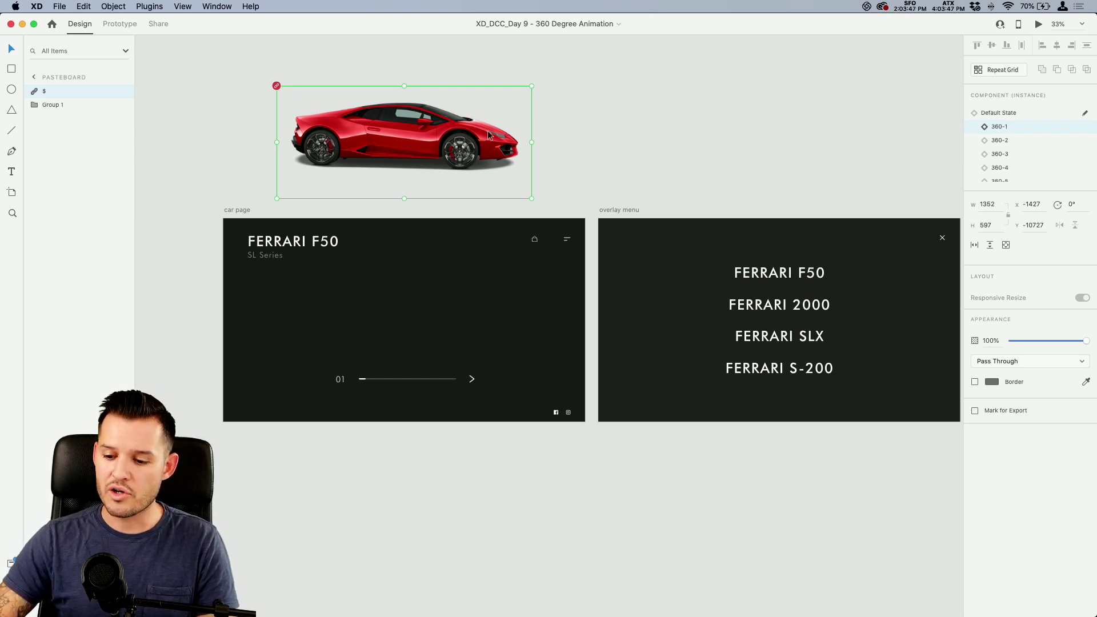
pyautogui.click(1011, 114)
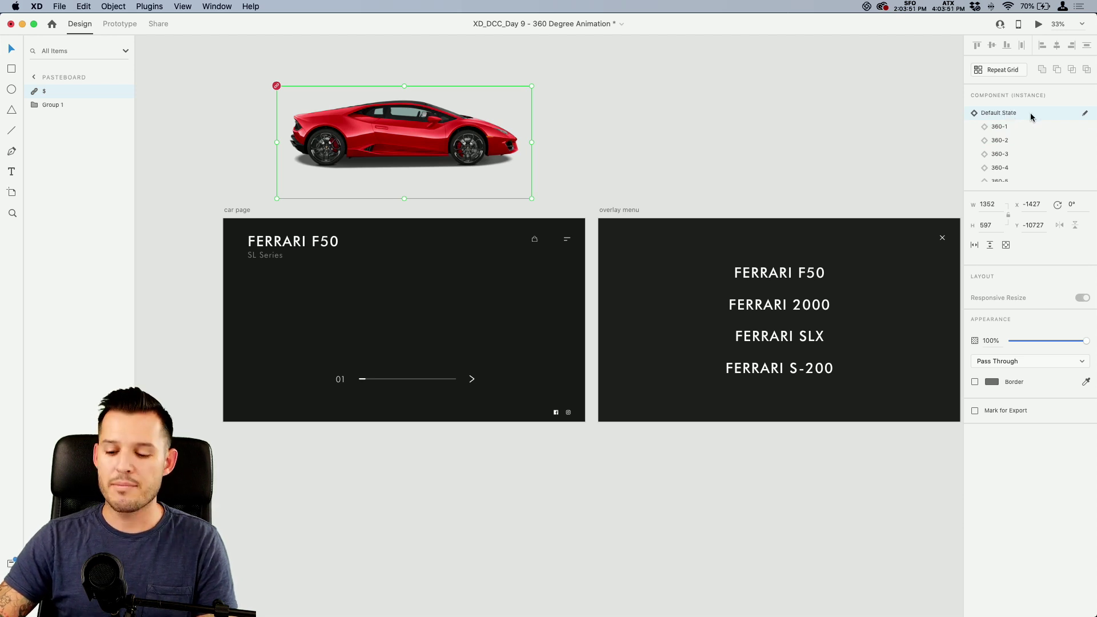
pyautogui.click(1010, 127)
pyautogui.click(1008, 139)
pyautogui.click(1010, 154)
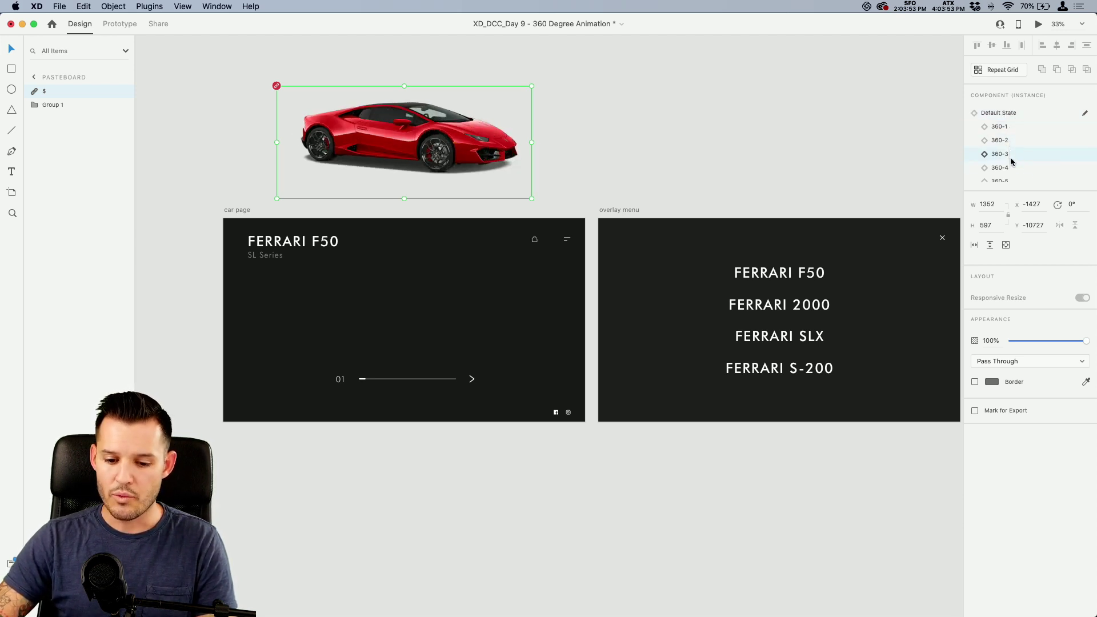
pyautogui.click(1011, 168)
pyautogui.scroll(-2, 1013, 160)
pyautogui.click(1012, 162)
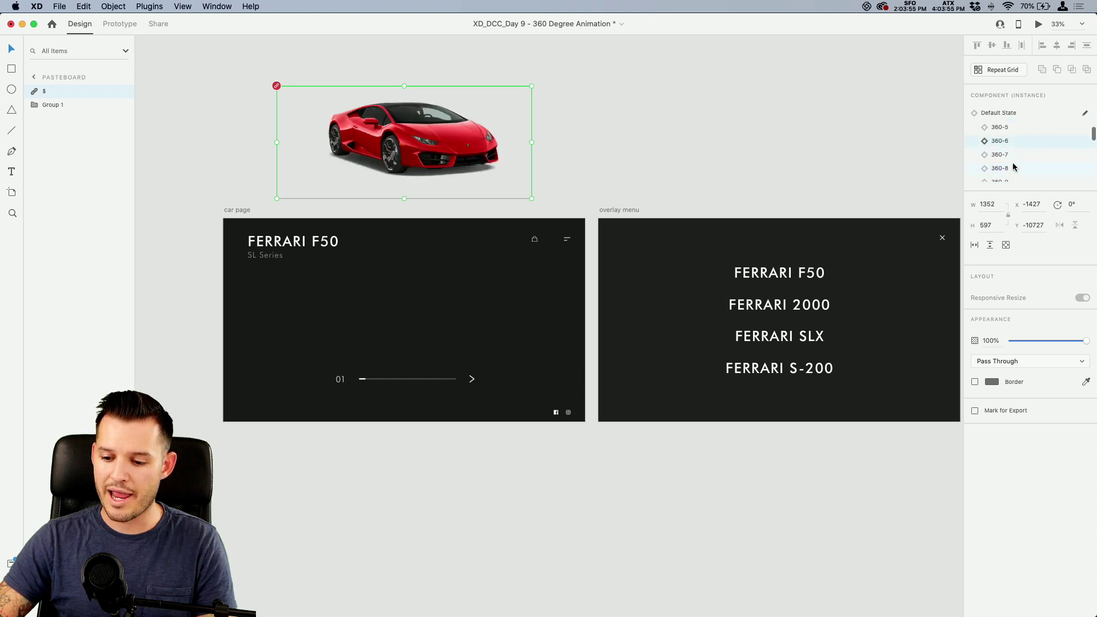
pyautogui.scroll(-2, 1012, 162)
pyautogui.click(1012, 163)
pyautogui.scroll(-2, 1012, 163)
pyautogui.click(1012, 164)
pyautogui.scroll(-5, 1012, 164)
pyautogui.click(1012, 163)
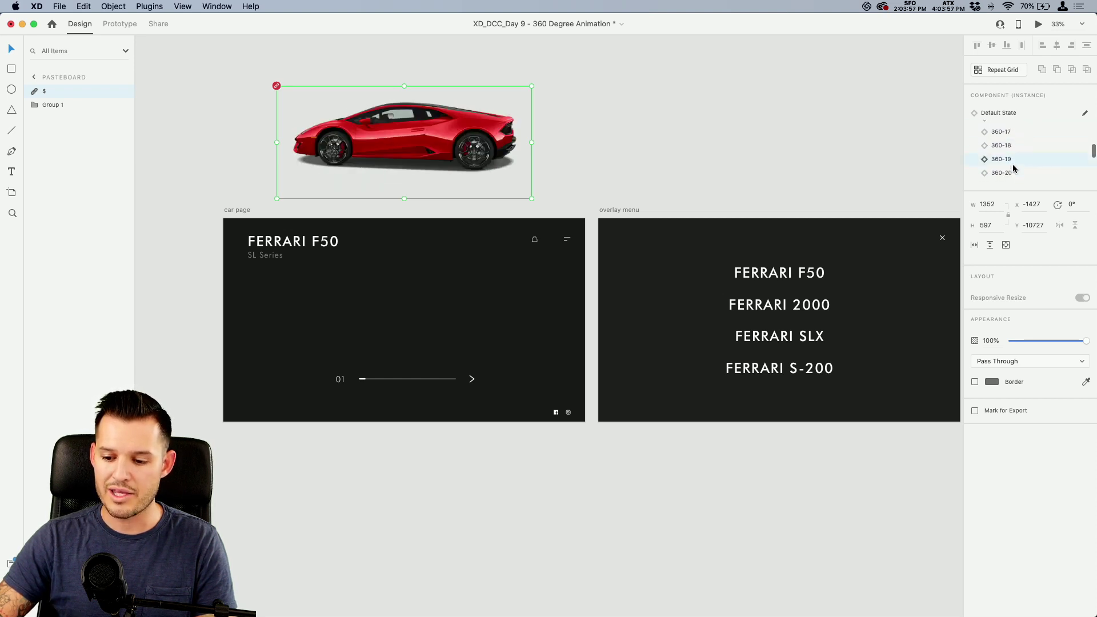
pyautogui.scroll(-6, 1012, 163)
pyautogui.click(1018, 174)
pyautogui.click(1020, 161)
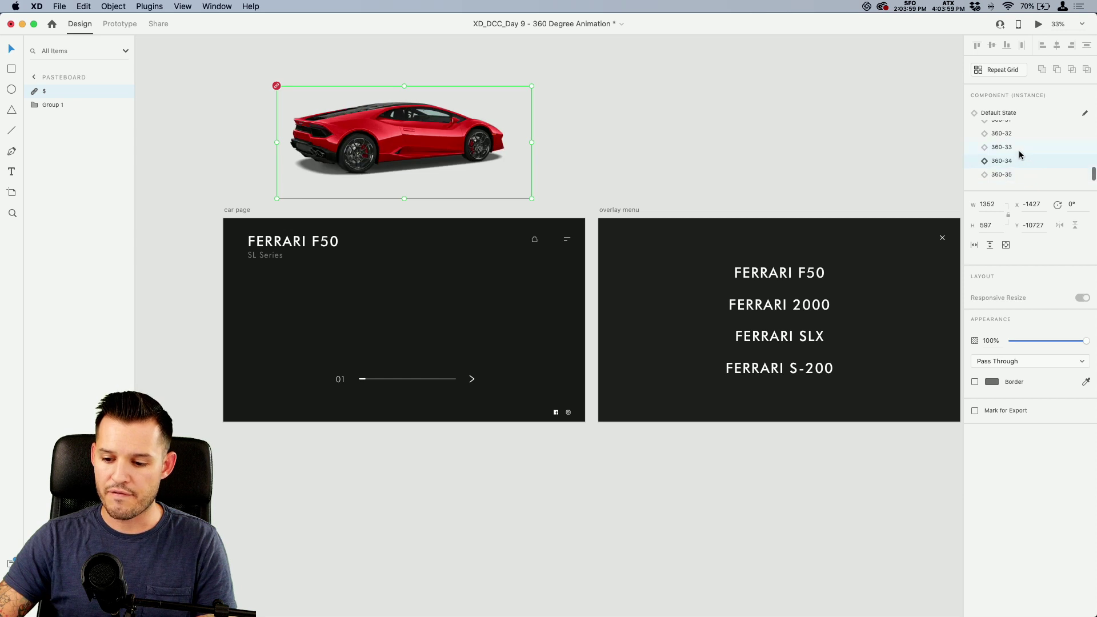
pyautogui.click(1020, 149)
pyautogui.click(1020, 136)
pyautogui.scroll(2, 1020, 165)
pyautogui.click(1022, 156)
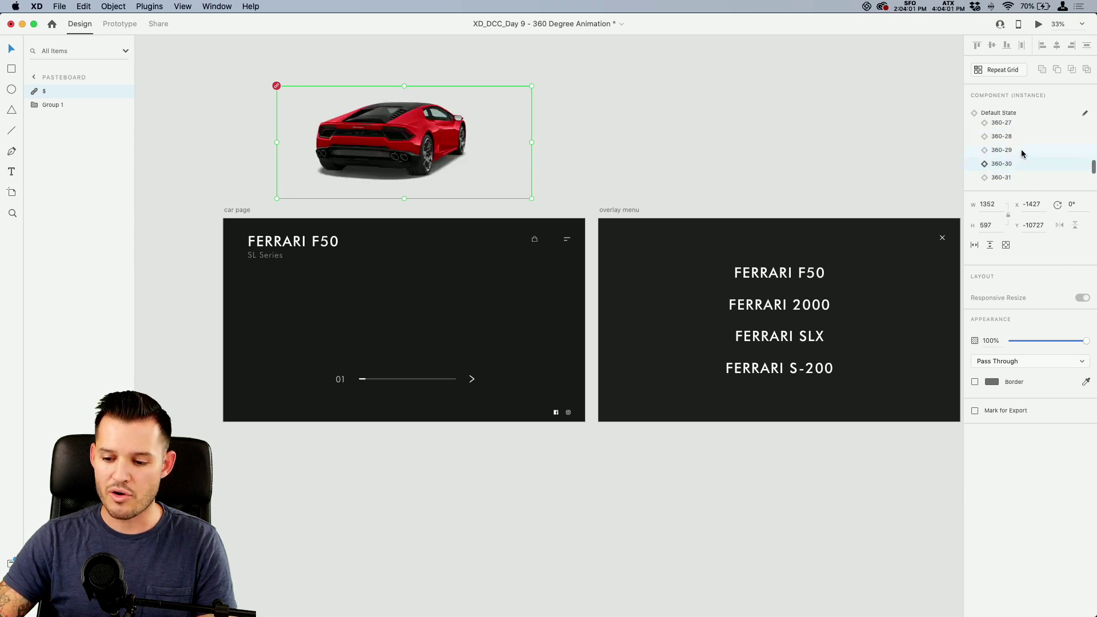
pyautogui.click(1023, 149)
pyautogui.click(1021, 144)
pyautogui.scroll(1, 1021, 143)
pyautogui.scroll(1, 1020, 143)
pyautogui.click(1020, 144)
pyautogui.scroll(1, 1020, 144)
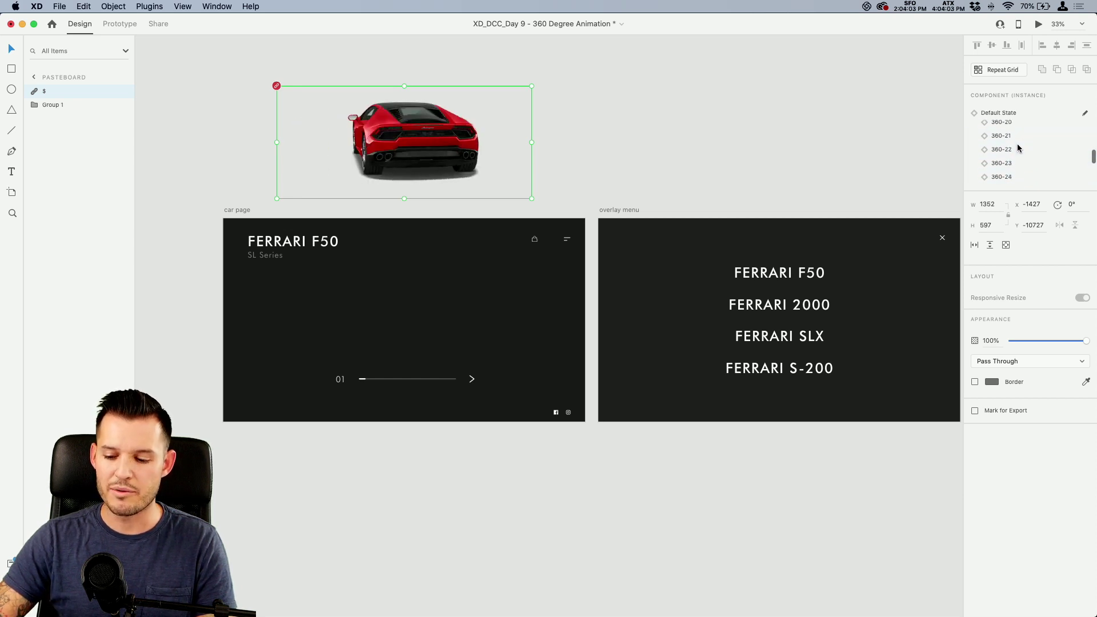
pyautogui.scroll(1, 1021, 144)
pyautogui.click(1021, 144)
pyautogui.click(1021, 139)
pyautogui.scroll(5, 1014, 147)
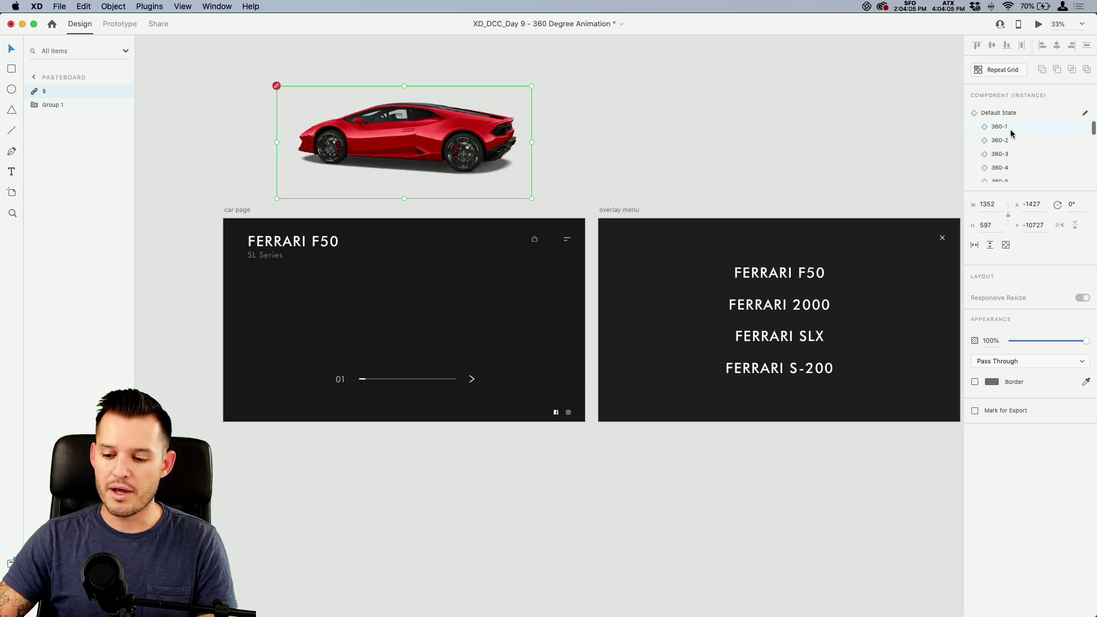
# - Set the car component instance to its Default State and deselect it
pyautogui.click(1009, 128)
pyautogui.click(1013, 114)
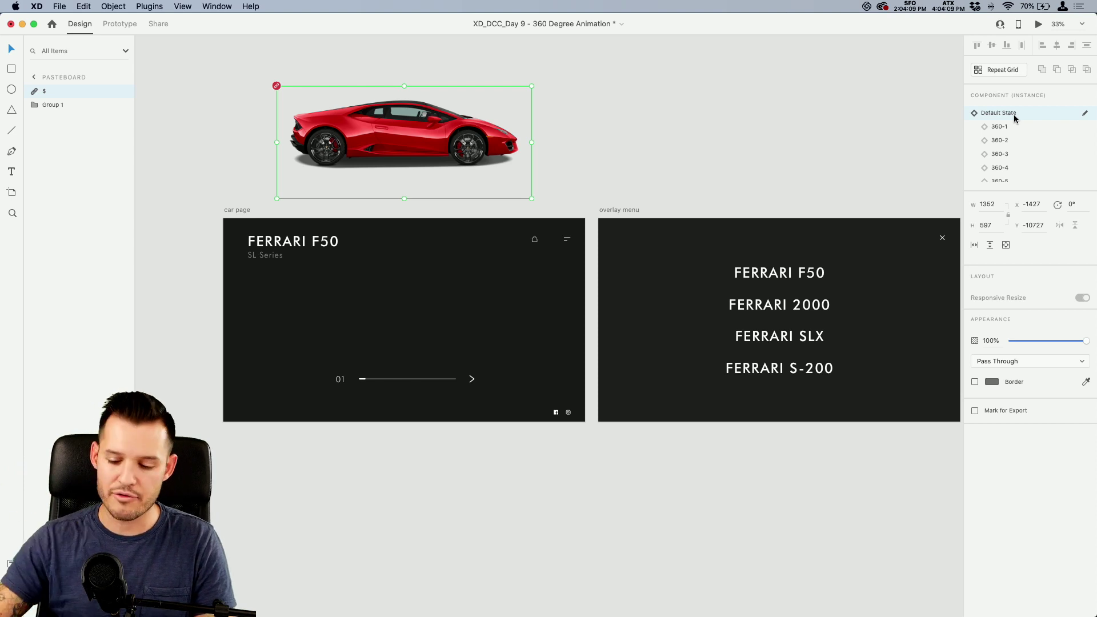
pyautogui.click(577, 140)
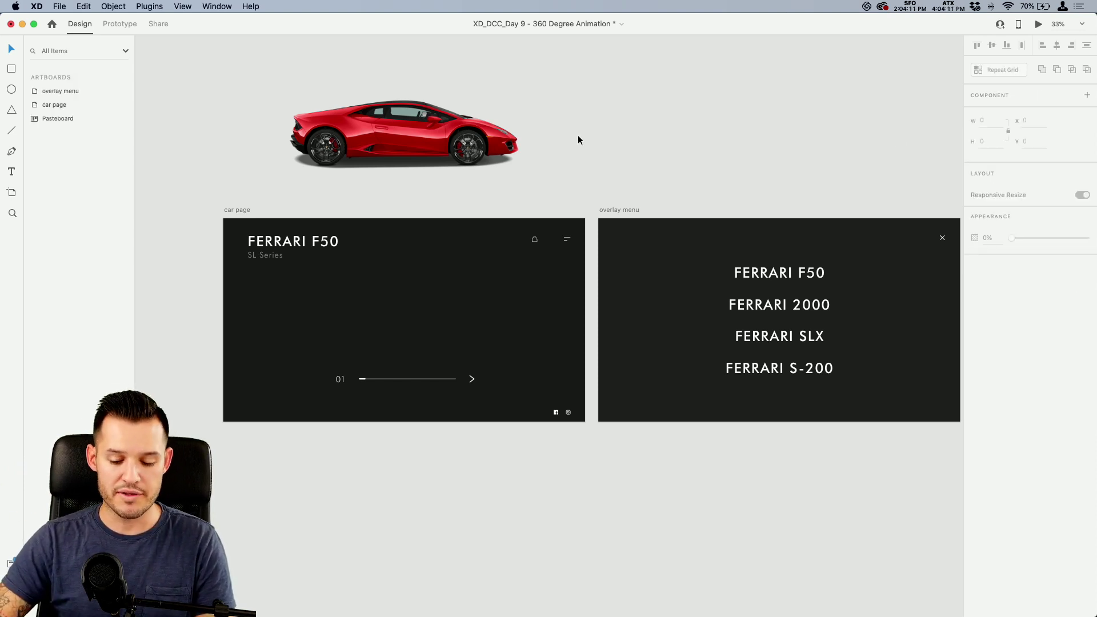
# - Move the car component from the pasteboard onto the car page artboard at X 284, Y 275
pyautogui.moveTo(388, 150); pyautogui.dragTo(387, 317)
pyautogui.press('z')
pyautogui.moveTo(223, 209); pyautogui.dragTo(614, 437)
pyautogui.moveTo(185, 135); pyautogui.dragTo(864, 523)
pyautogui.press('v')
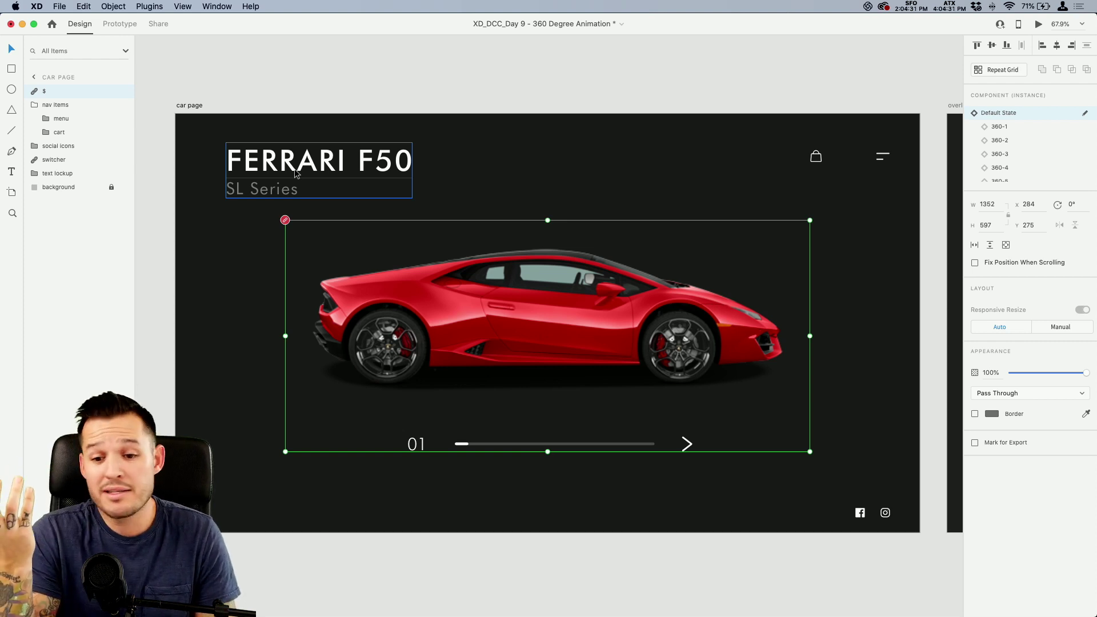
# - Raise the car component on the car page to Y 256
pyautogui.click(485, 181)
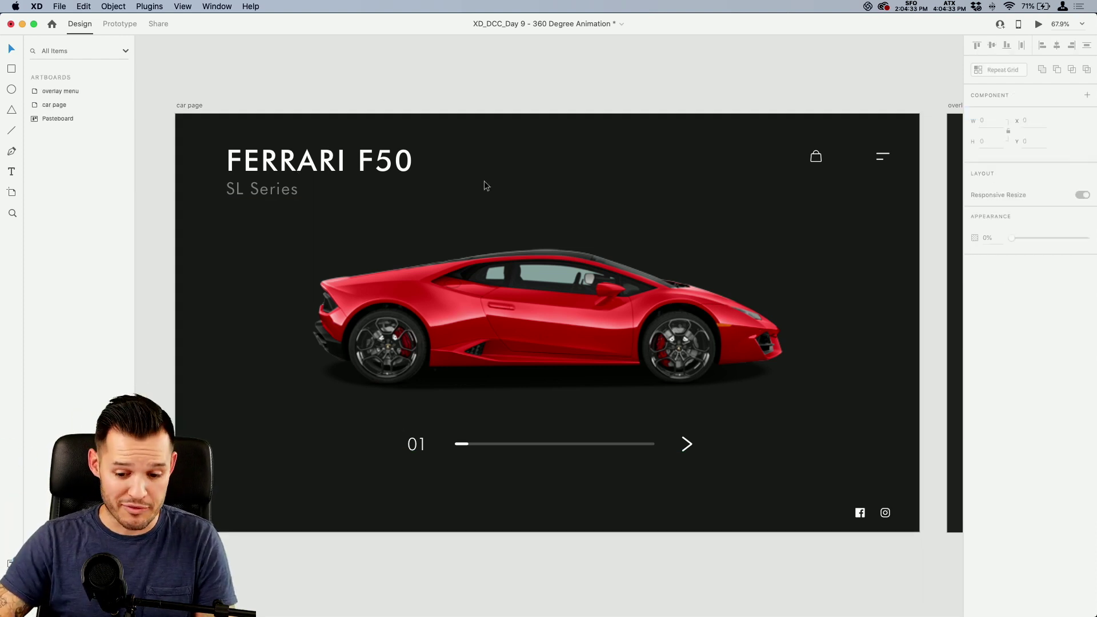
pyautogui.moveTo(556, 332); pyautogui.dragTo(557, 329)
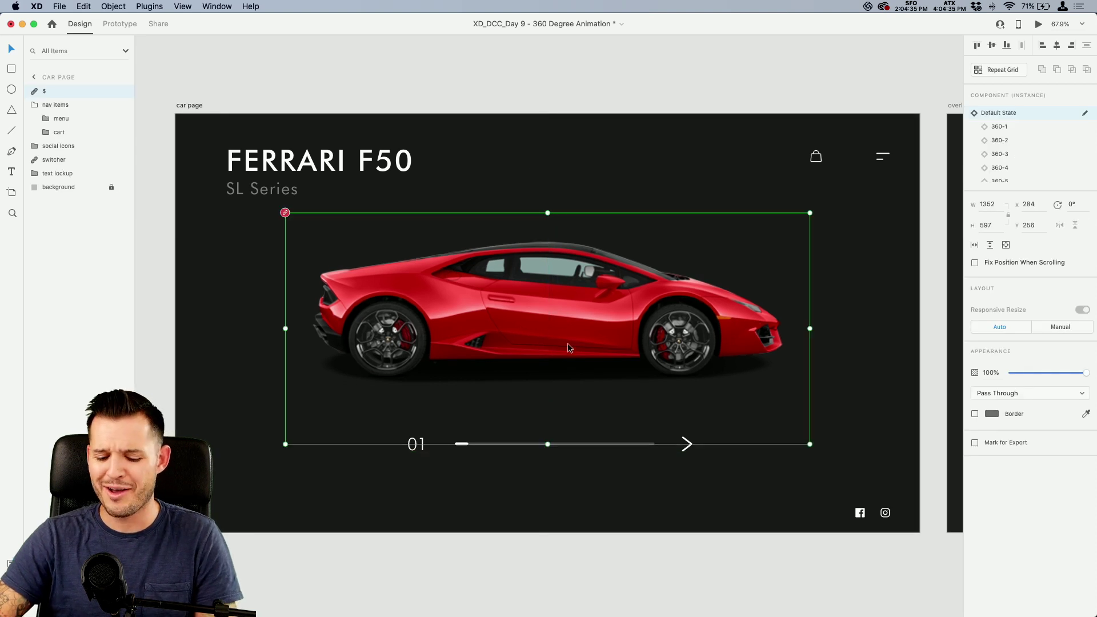
pyautogui.press('Escape')
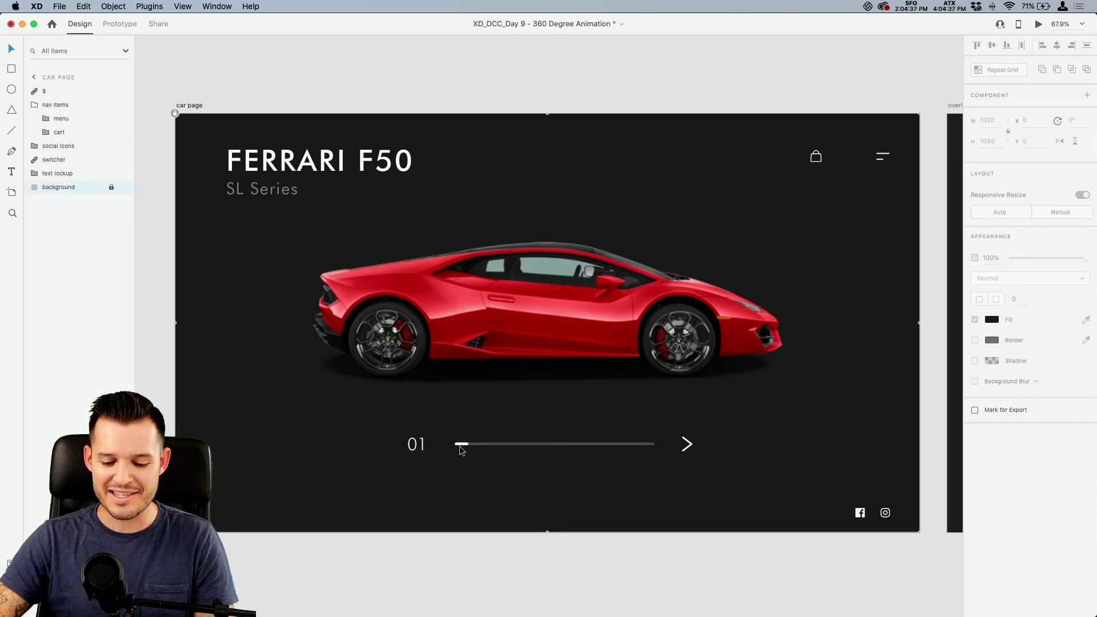
# - Collapse the nav items group and reorder the car component's layer between switcher and text lockup
pyautogui.click(459, 446)
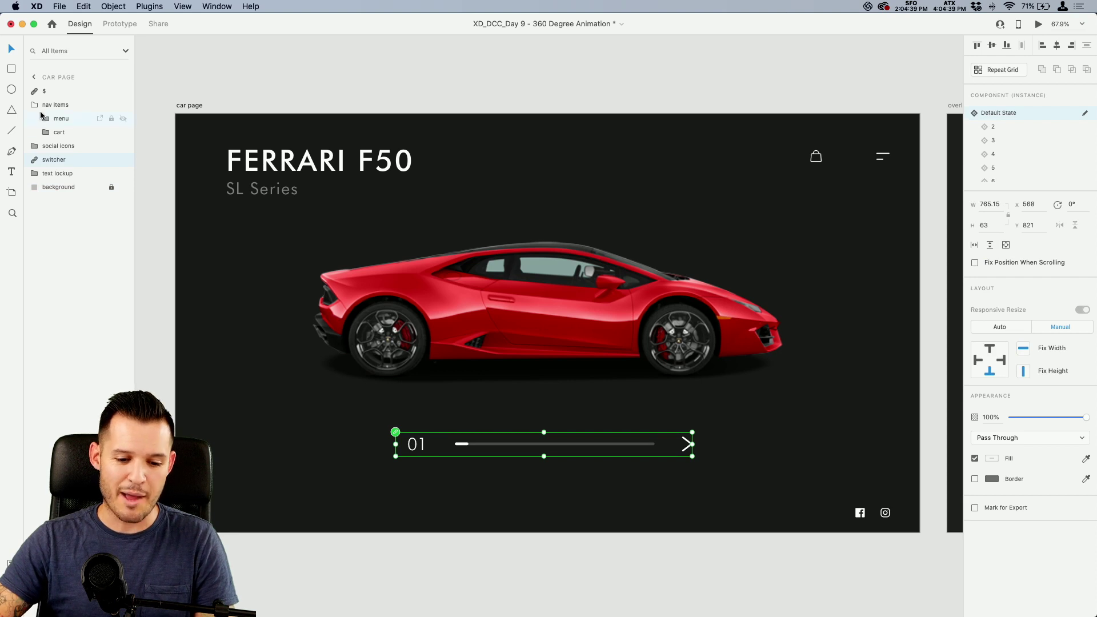
pyautogui.click(38, 105)
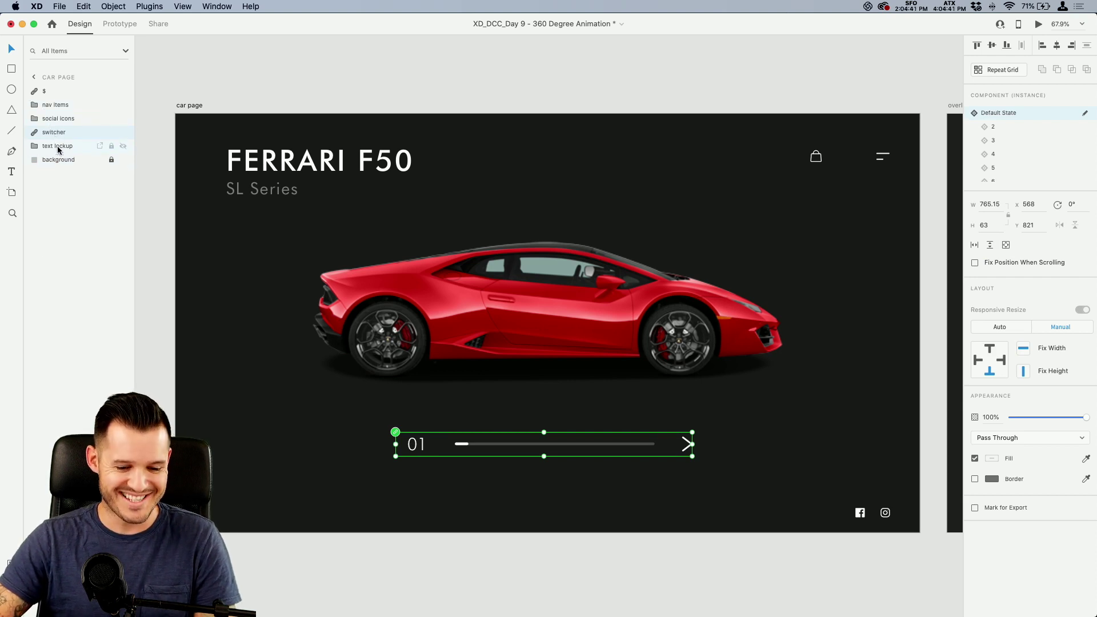
pyautogui.moveTo(51, 112); pyautogui.dragTo(50, 142)
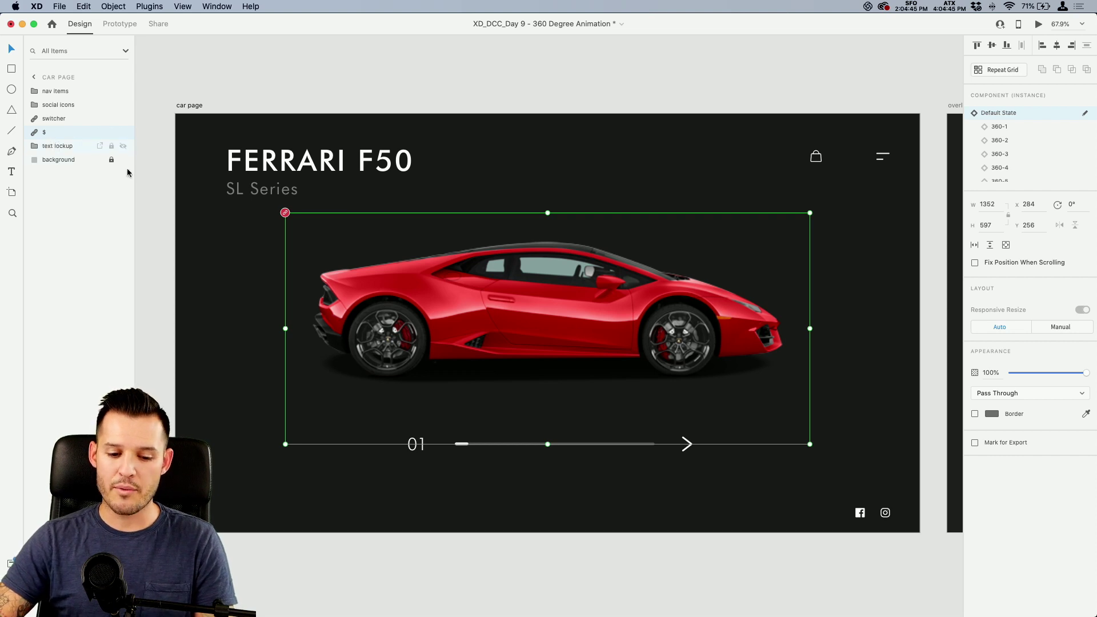
pyautogui.click(507, 446)
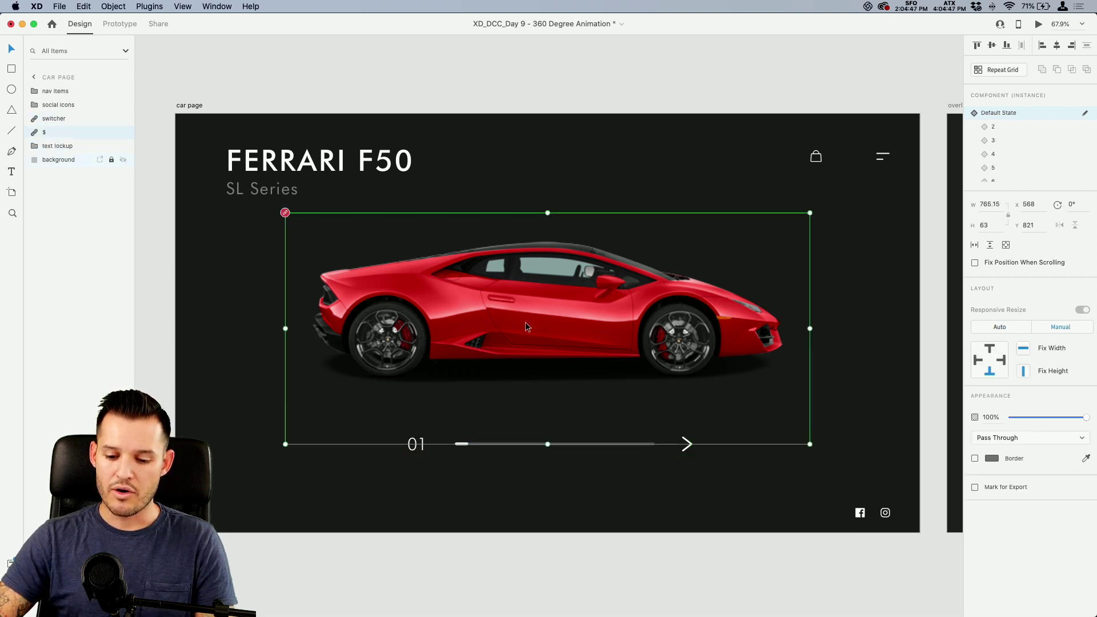
pyautogui.click(525, 321)
# - Inspect the switcher component close up, looking inside its masked number group at the rectangle and number text
pyautogui.press('z')
pyautogui.moveTo(368, 486); pyautogui.dragTo(679, 417)
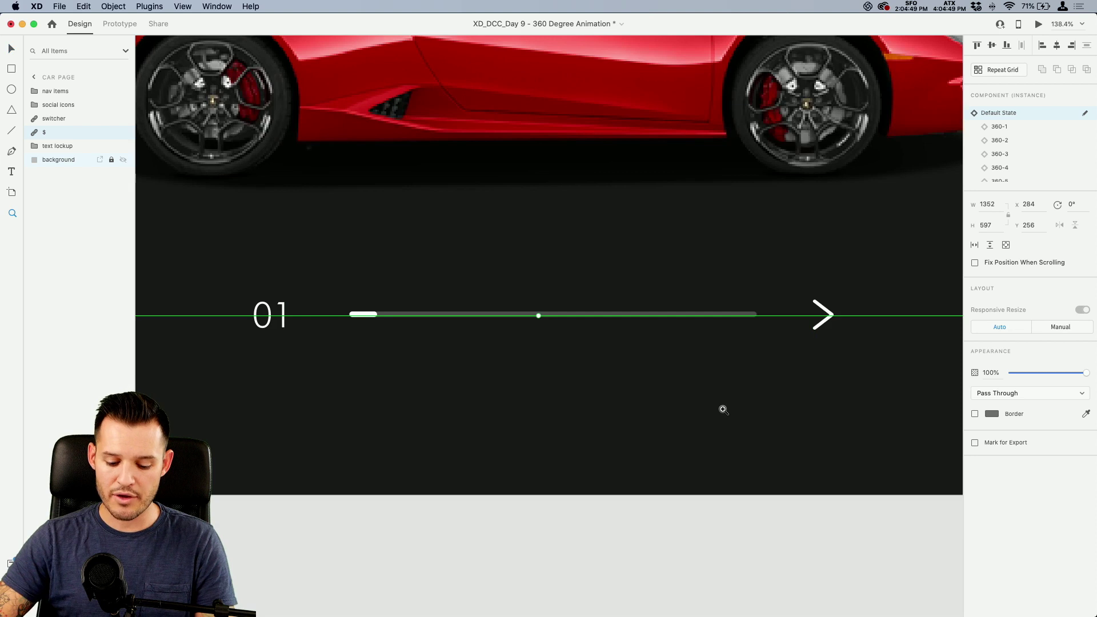
pyautogui.press('v')
pyautogui.click(498, 314)
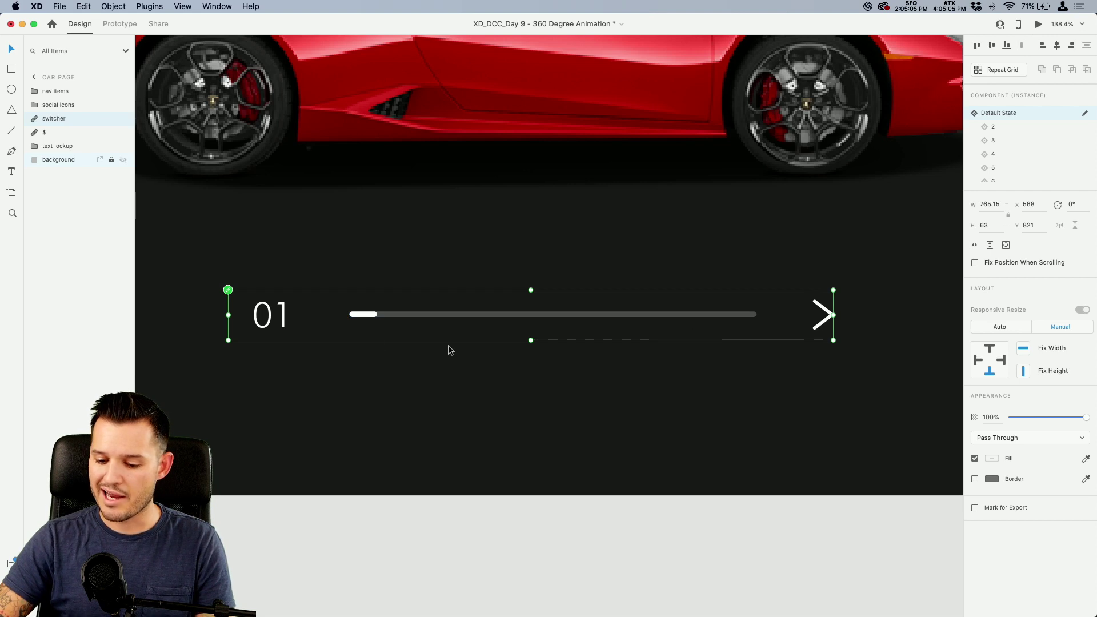
pyautogui.doubleClick(280, 320)
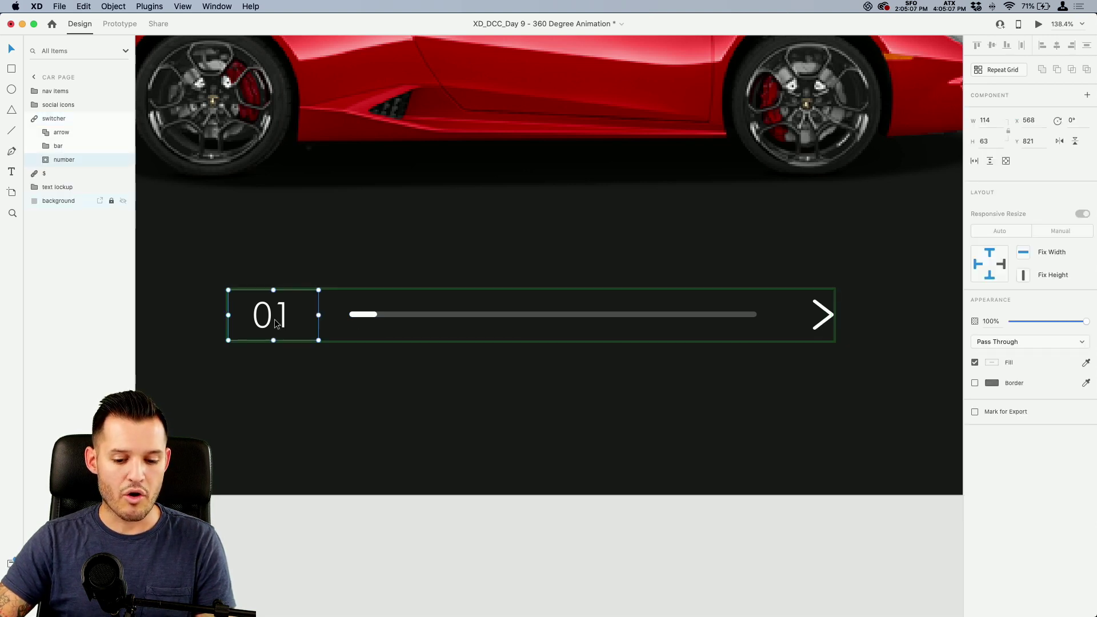
pyautogui.doubleClick(275, 319)
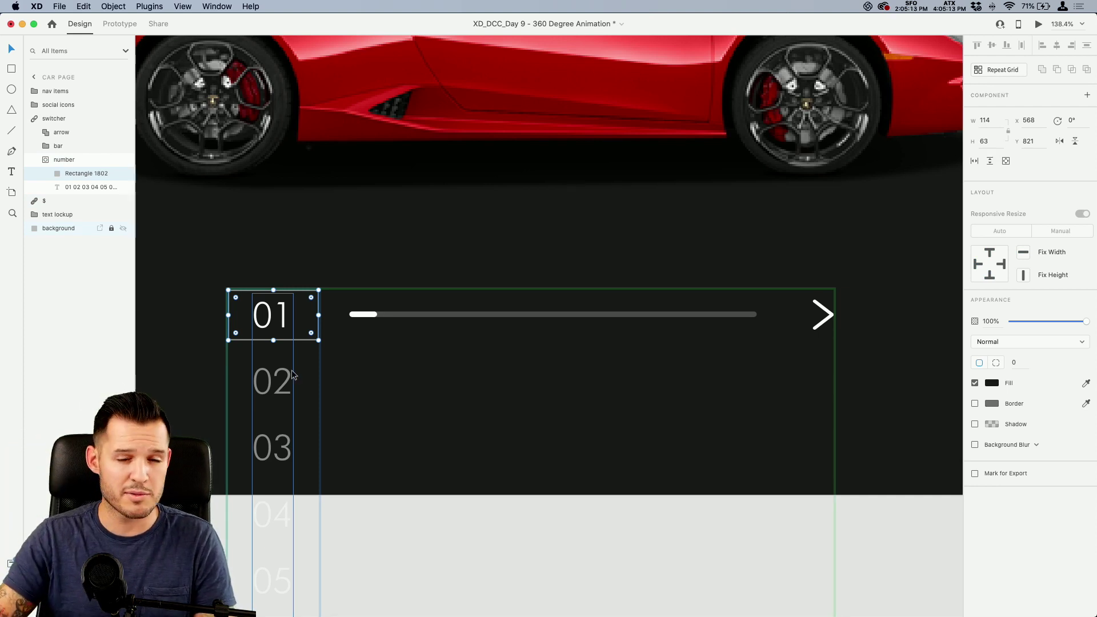
pyautogui.click(460, 524)
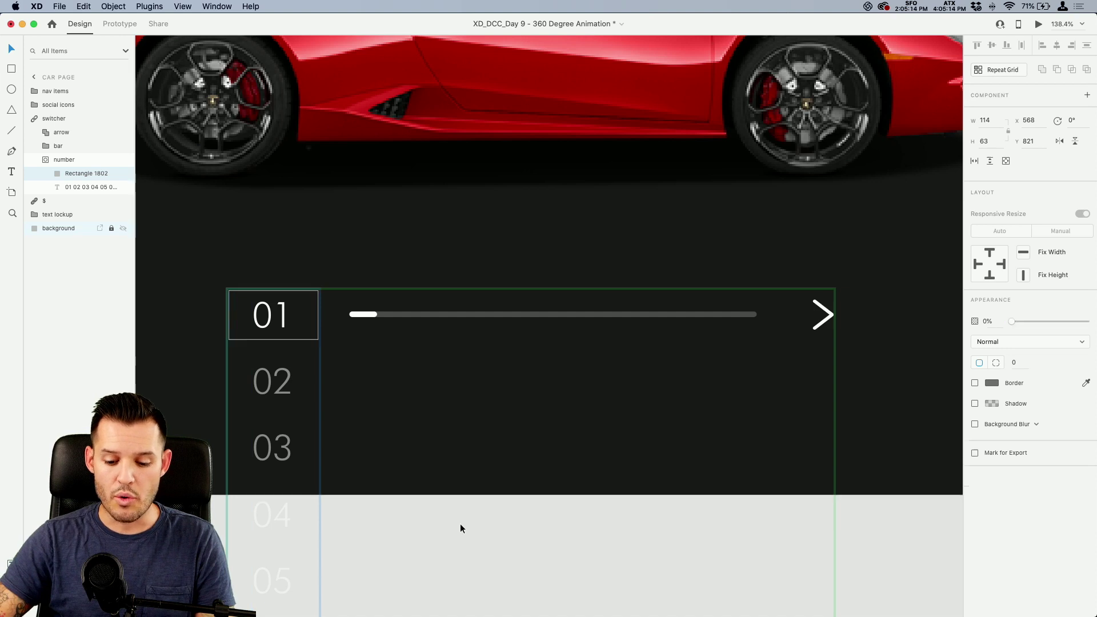
pyautogui.click(292, 312)
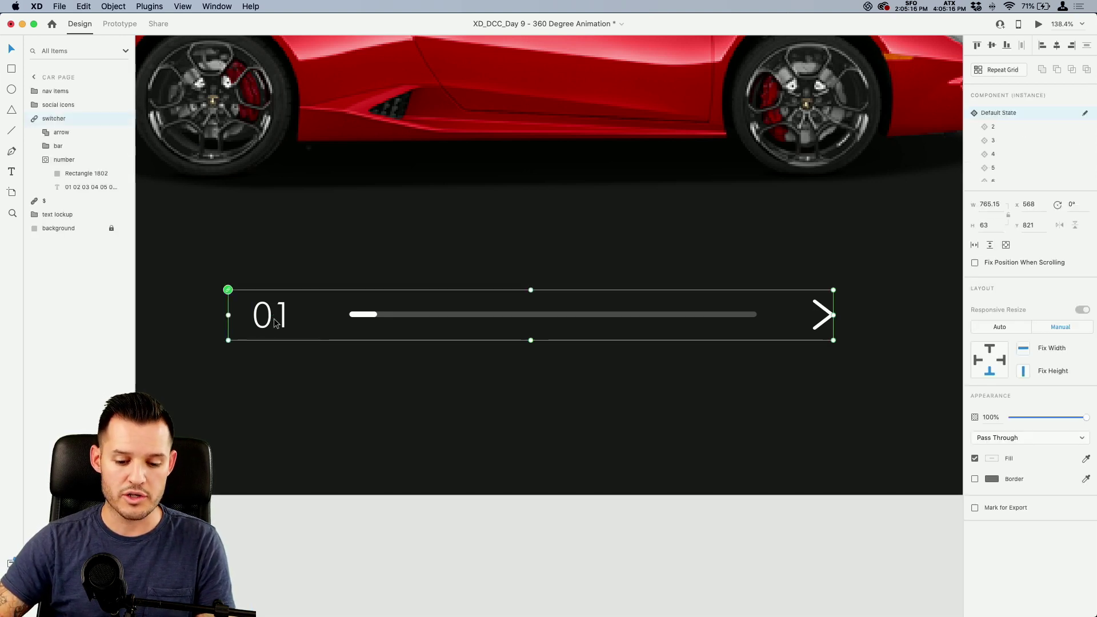
# - Preview the switcher component's states 2 to 6, then return it to the Default State
pyautogui.click(1003, 128)
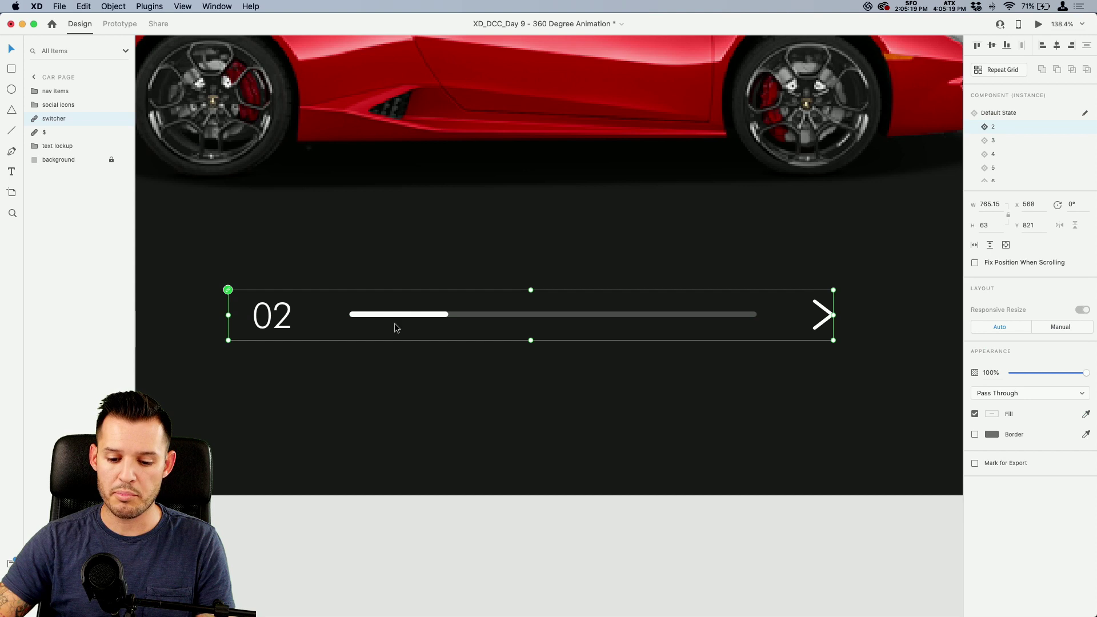
pyautogui.click(1012, 140)
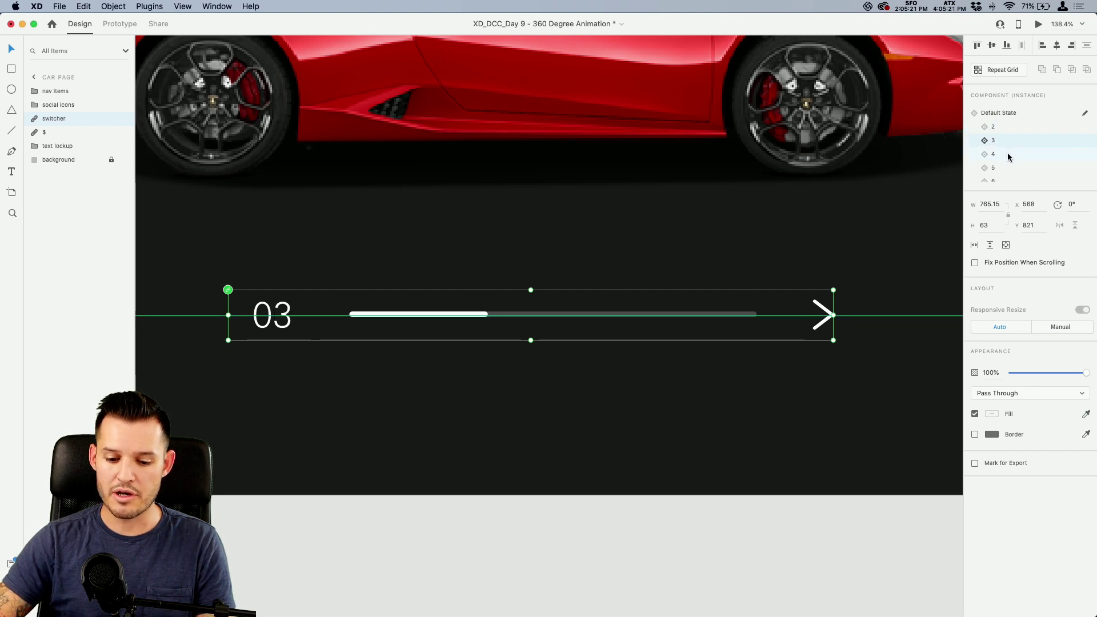
pyautogui.click(1008, 155)
pyautogui.click(1005, 168)
pyautogui.click(1006, 180)
pyautogui.scroll(-2, 1008, 171)
pyautogui.click(1009, 113)
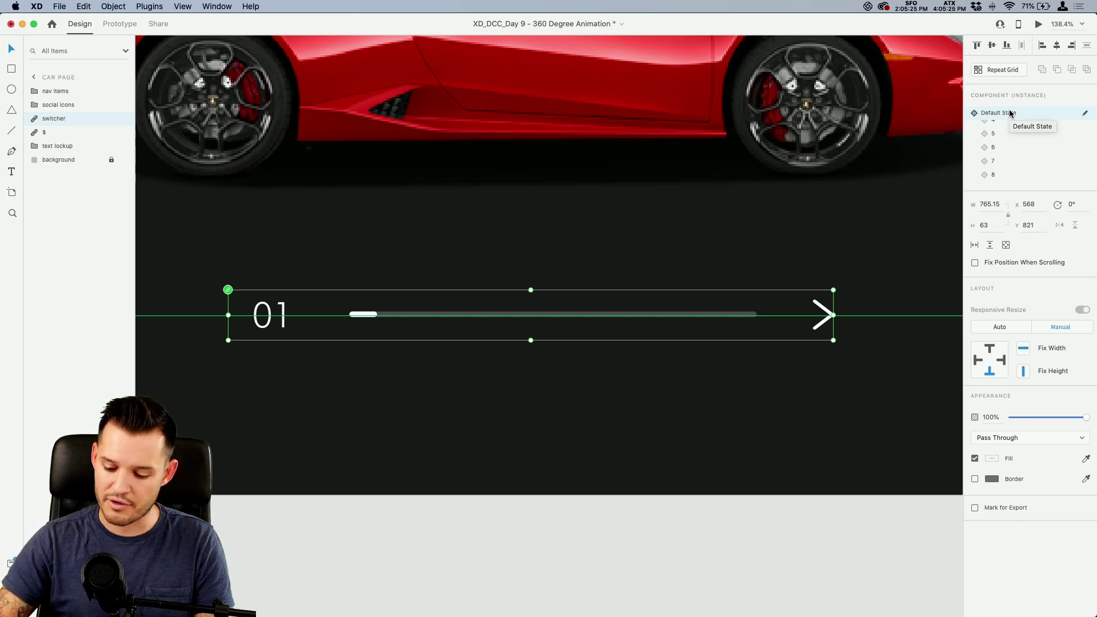
# - Draw a full-width footer rectangle of about 1920 by 114 along the lower edge of the car page artboard
pyautogui.press('super+minus')
pyautogui.press('super+minus')
pyautogui.press('super+equal')
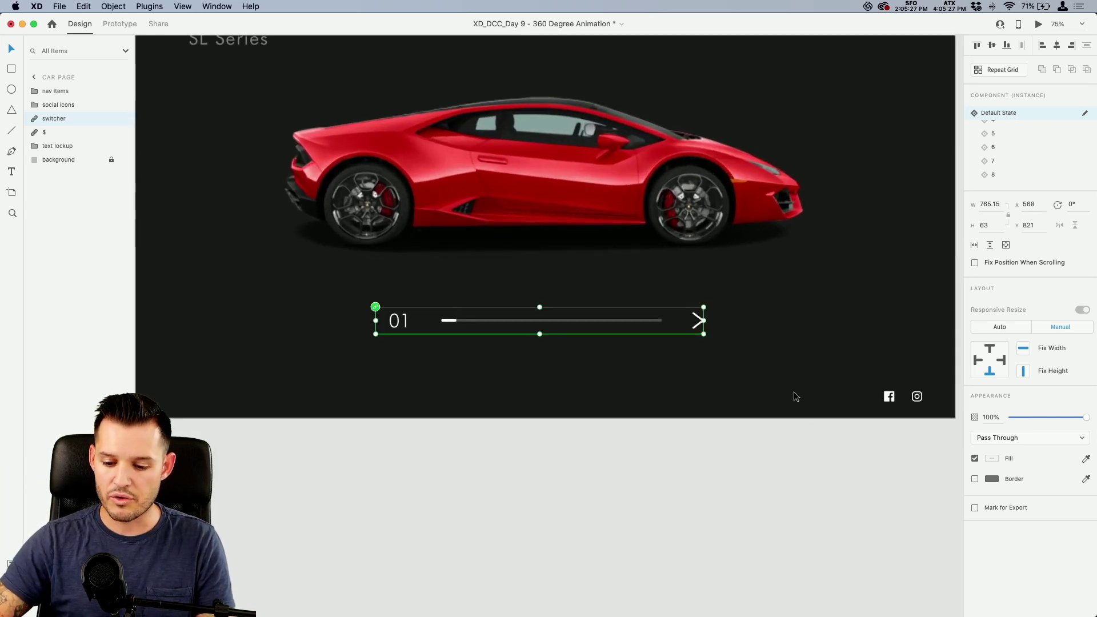
pyautogui.click(803, 497)
pyautogui.scroll(4, 804, 514)
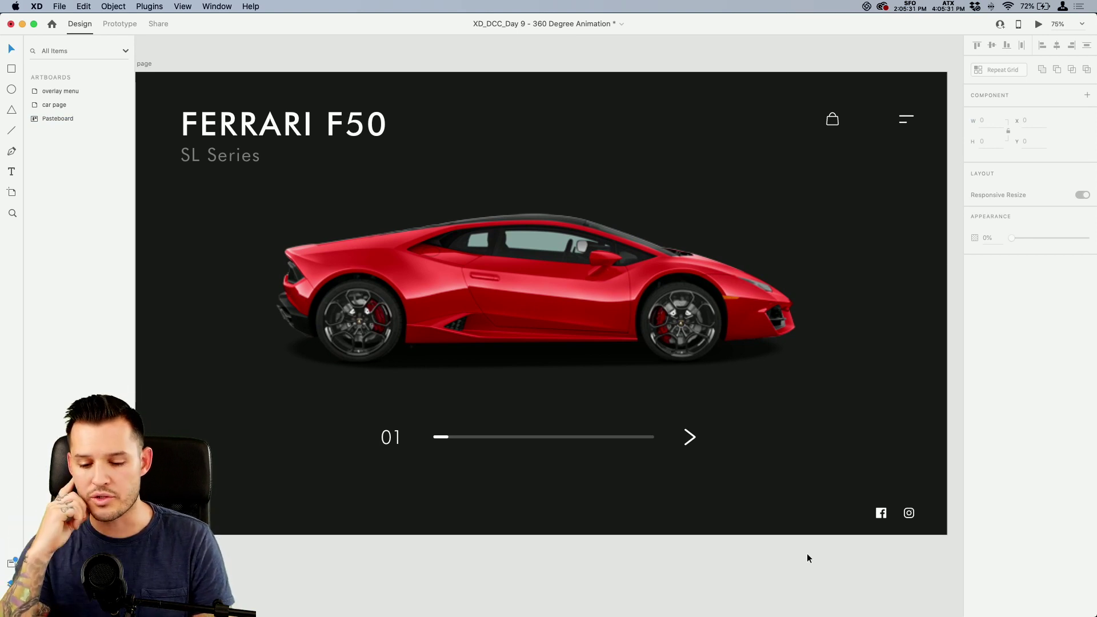
pyautogui.moveTo(396, 570); pyautogui.dragTo(410, 559)
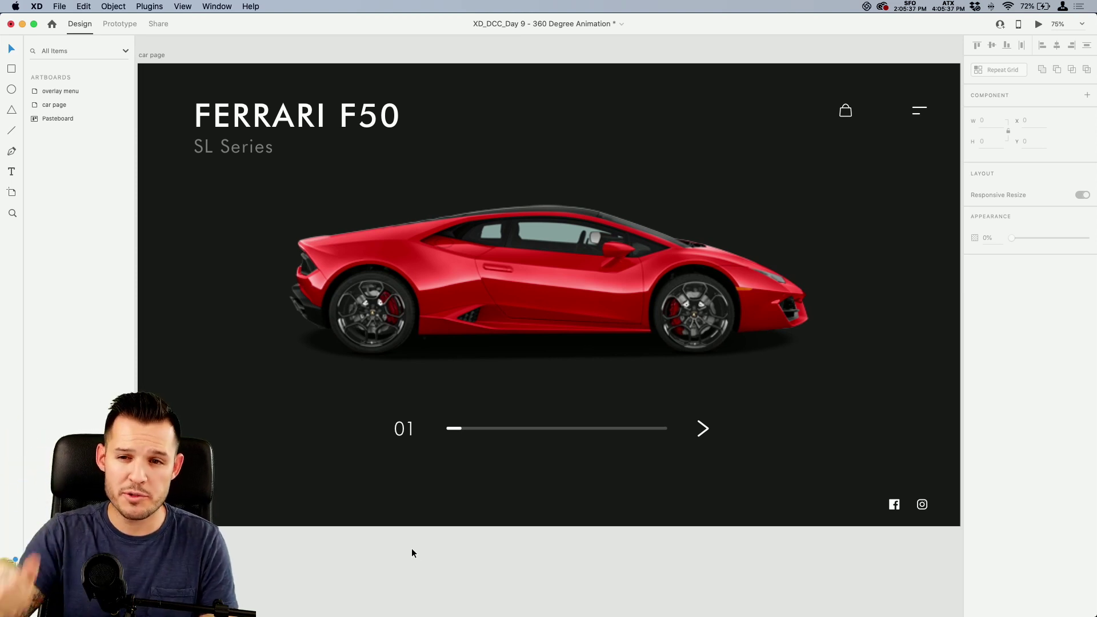
pyautogui.moveTo(411, 548); pyautogui.dragTo(412, 548)
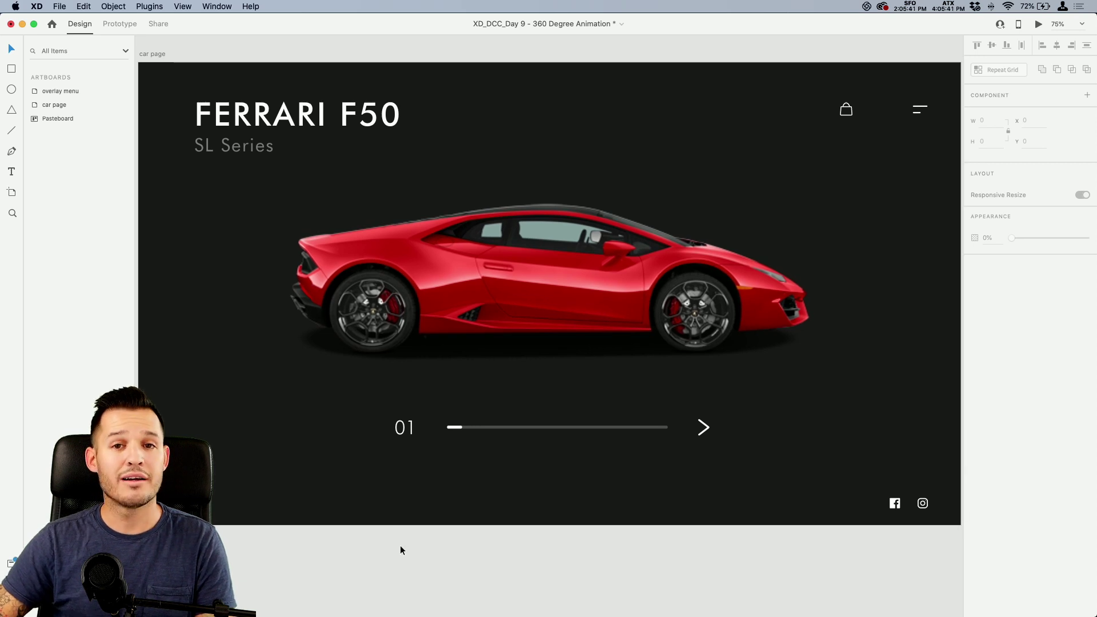
pyautogui.press('r')
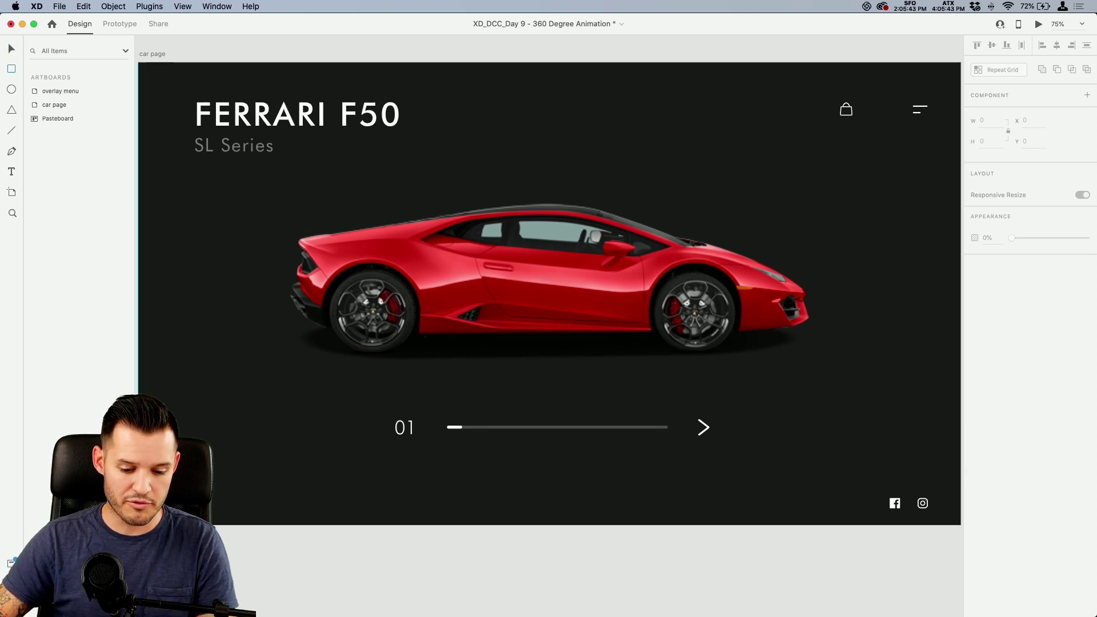
pyautogui.moveTo(138, 476)
pyautogui.mouseDown()
pyautogui.moveTo(360, 496)
pyautogui.moveTo(881, 506)
pyautogui.moveTo(839, 523)
pyautogui.moveTo(882, 525)
pyautogui.mouseUp()
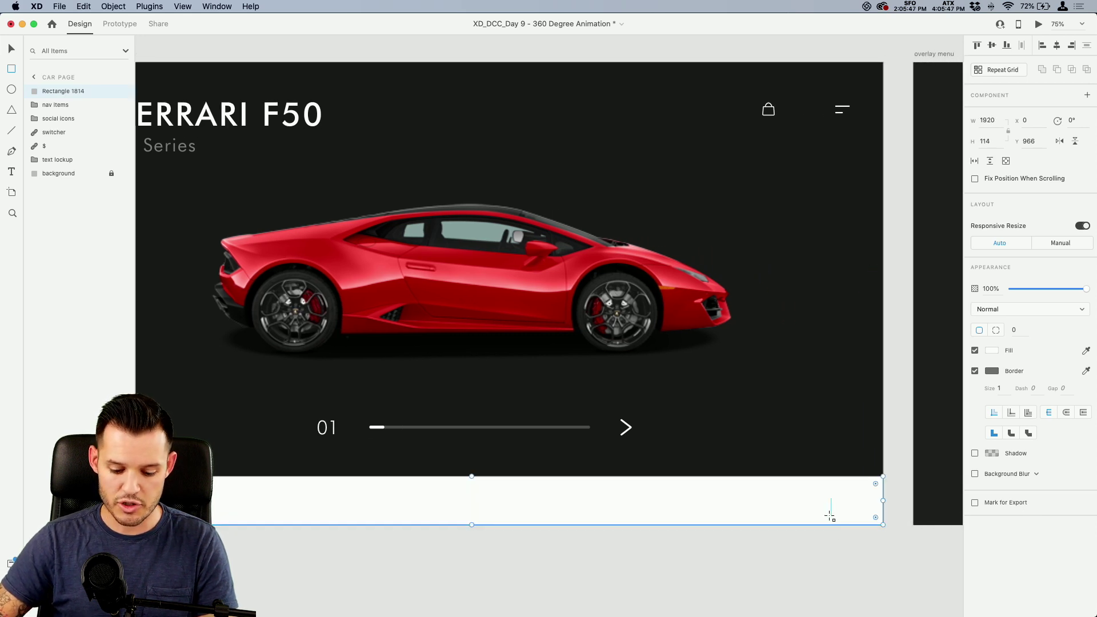
pyautogui.scroll(-3, 553, 554)
pyautogui.hscroll(-2, 553, 553)
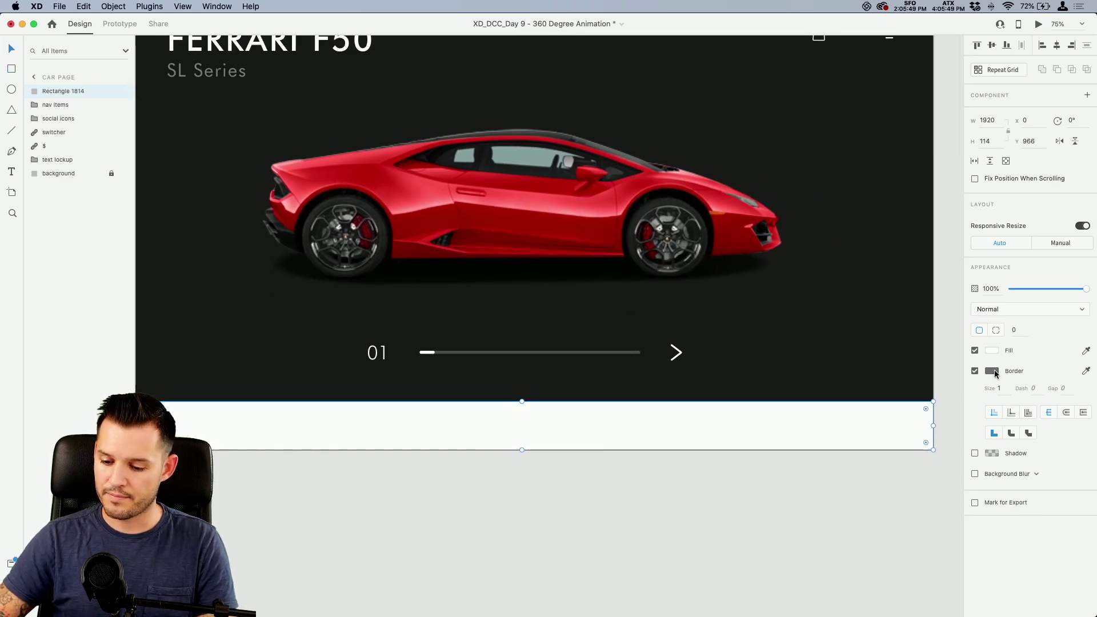
# - Remove the footer rectangle's border and fill it with a slightly lighter shade sampled from the page's dark background
pyautogui.click(976, 371)
pyautogui.click(1085, 351)
pyautogui.click(864, 350)
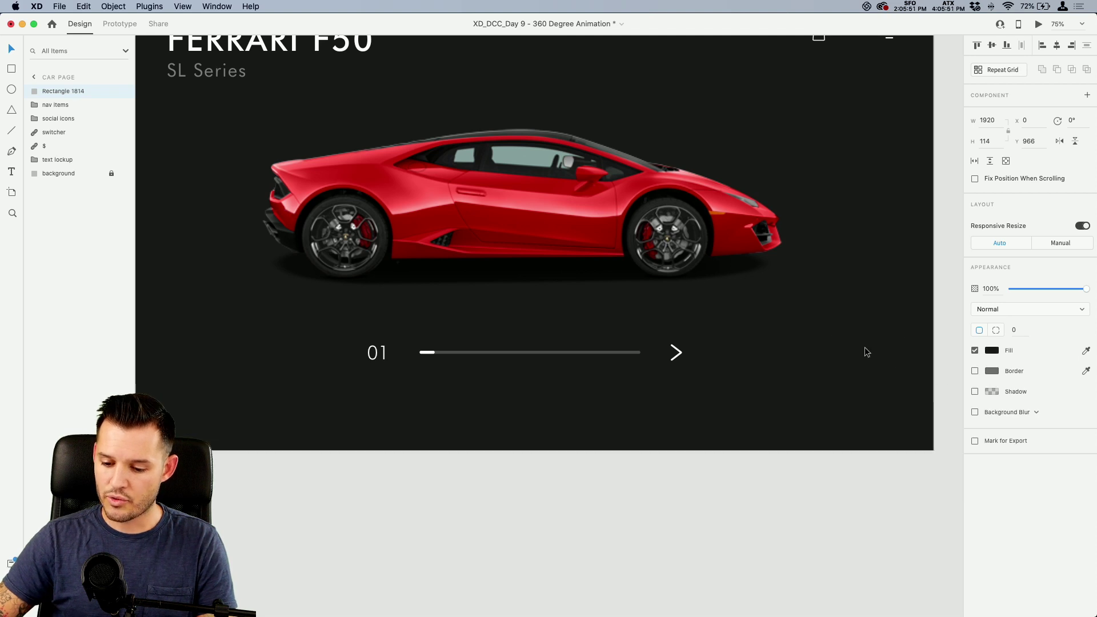
pyautogui.click(992, 350)
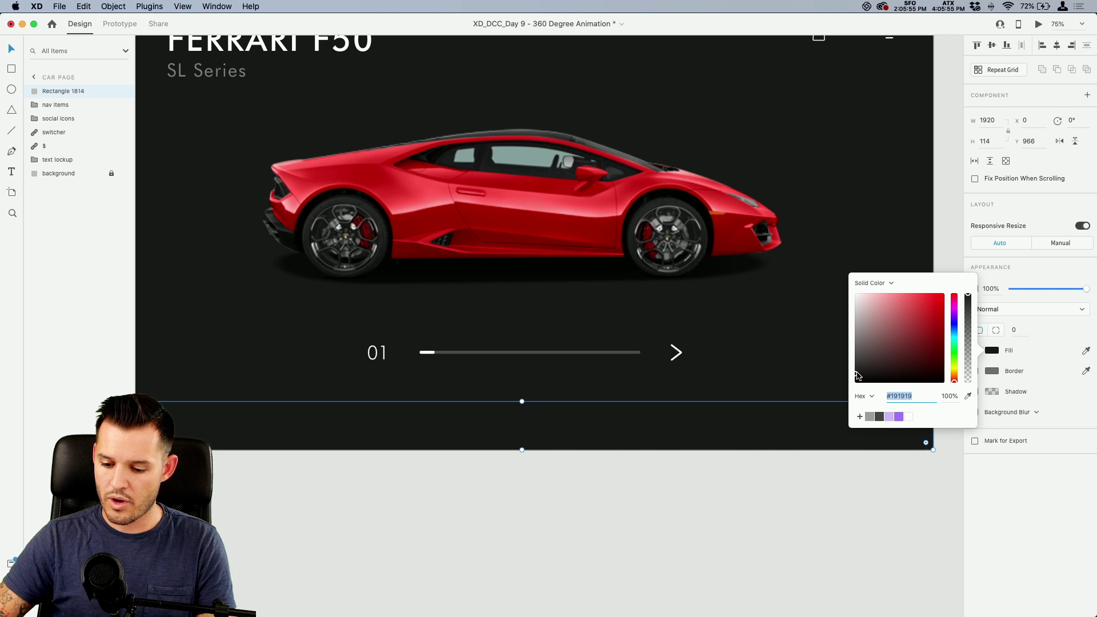
pyautogui.moveTo(857, 376); pyautogui.dragTo(856, 372)
pyautogui.click(737, 426)
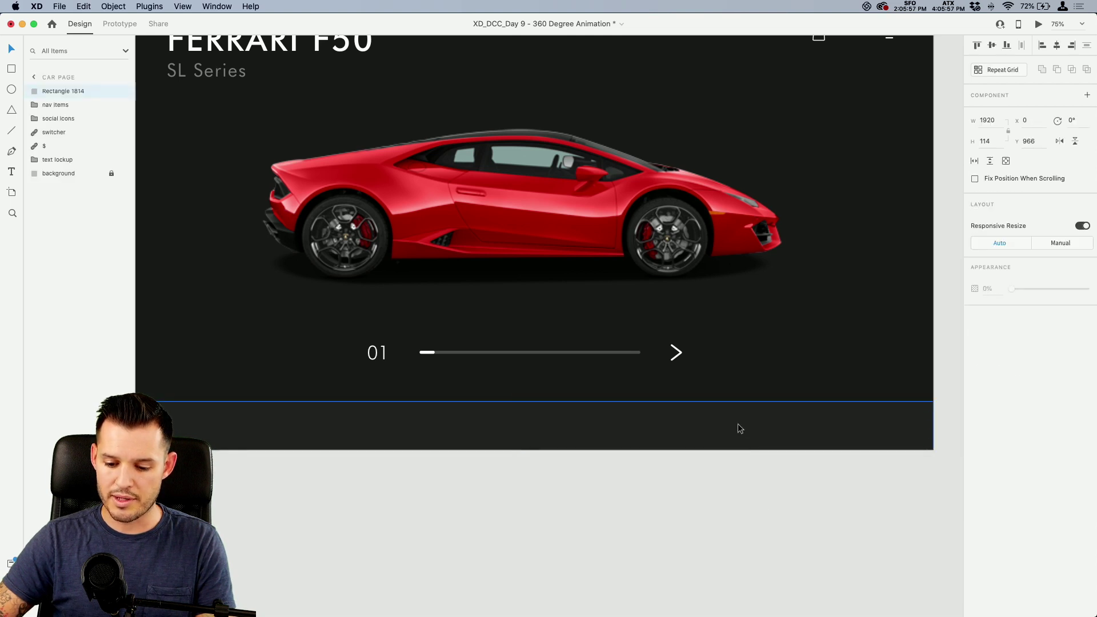
# - Send the footer rectangle to the back so it sits behind the social icons and text, just above the locked background
pyautogui.press('super+shift+bracketleft')
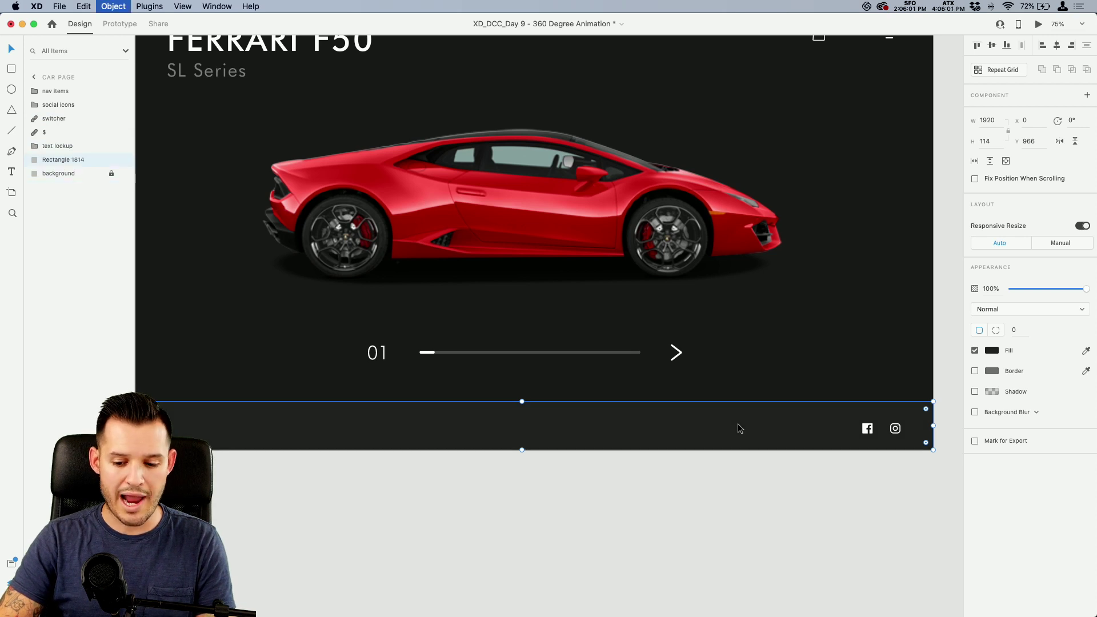
pyautogui.click(676, 487)
pyautogui.hscroll(-3, 683, 477)
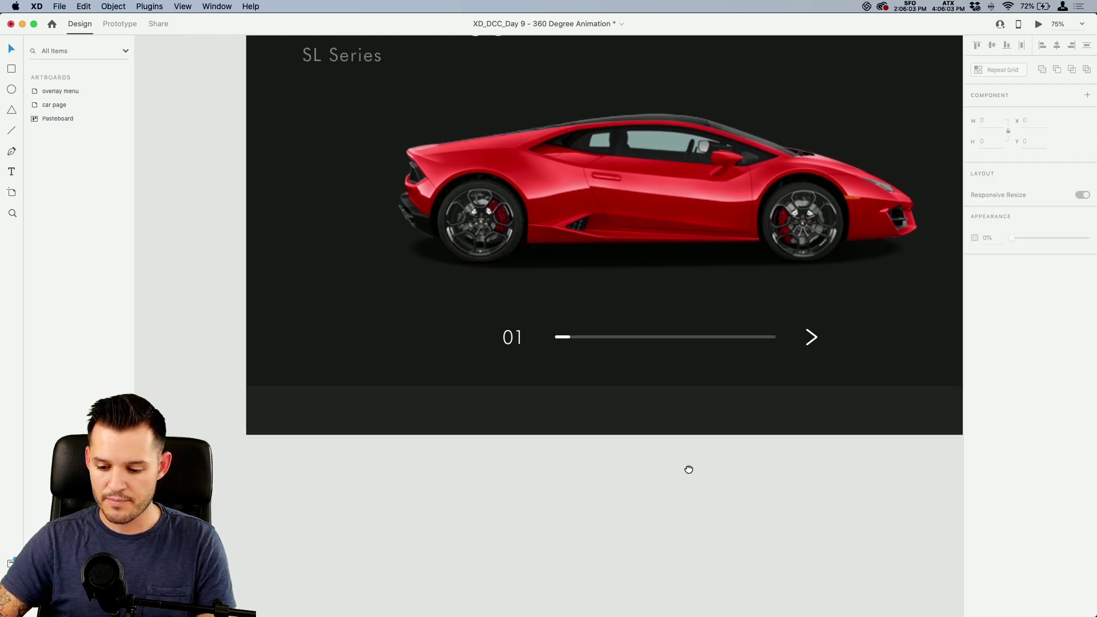
# - Move the social icons group up to Y 1011 so it is vertically centred within the footer rectangle
pyautogui.hscroll(5, 654, 446)
pyautogui.click(620, 424)
pyautogui.press('z')
pyautogui.moveTo(697, 469); pyautogui.dragTo(801, 393)
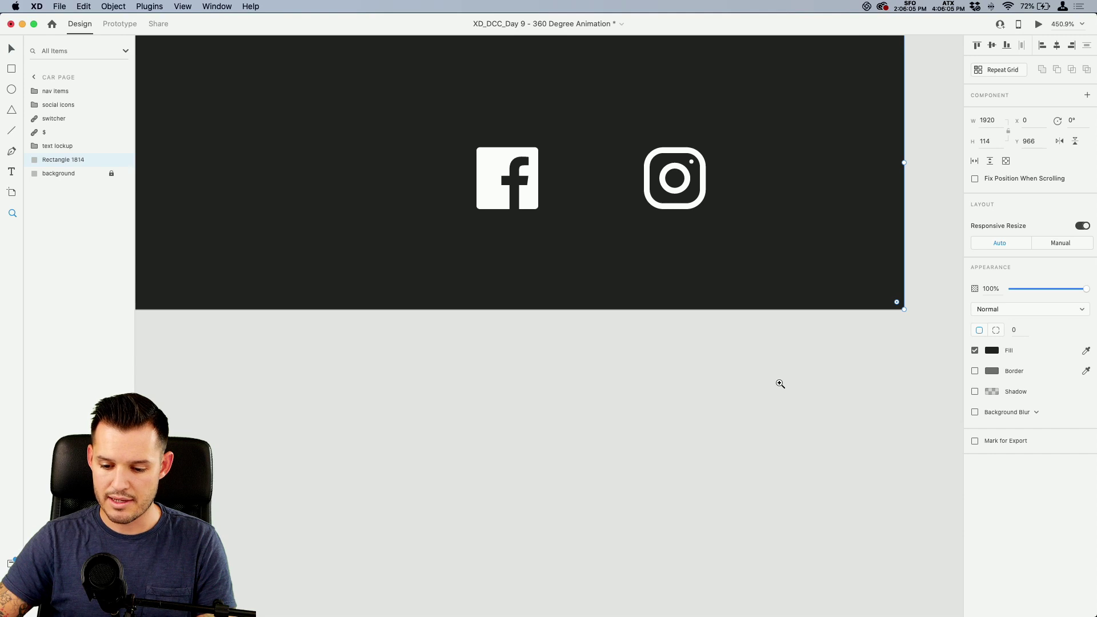
pyautogui.moveTo(746, 341); pyautogui.dragTo(732, 473)
pyautogui.click(667, 319)
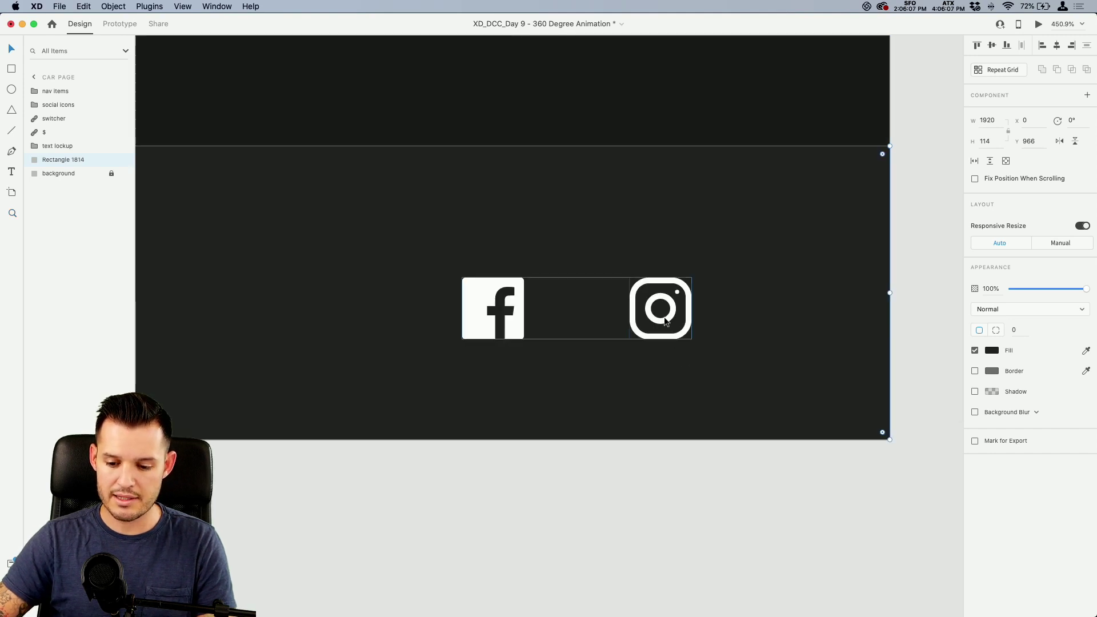
pyautogui.moveTo(665, 318); pyautogui.dragTo(663, 300)
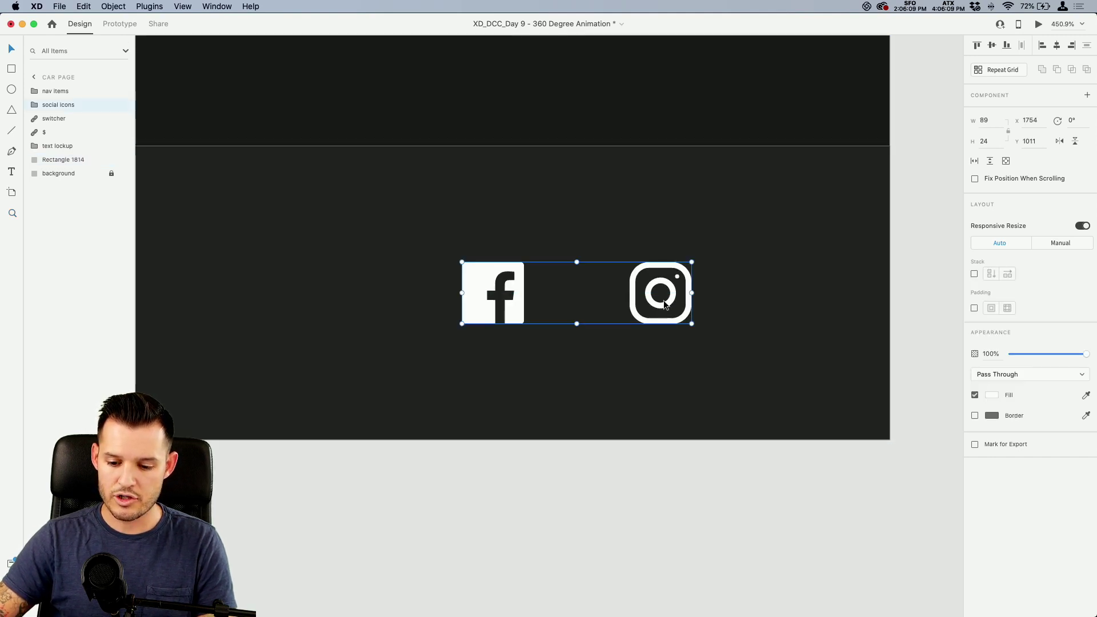
pyautogui.press('super+minus')
pyautogui.press('super+minus')
pyautogui.press('super+equal')
pyautogui.moveTo(441, 340); pyautogui.dragTo(751, 364)
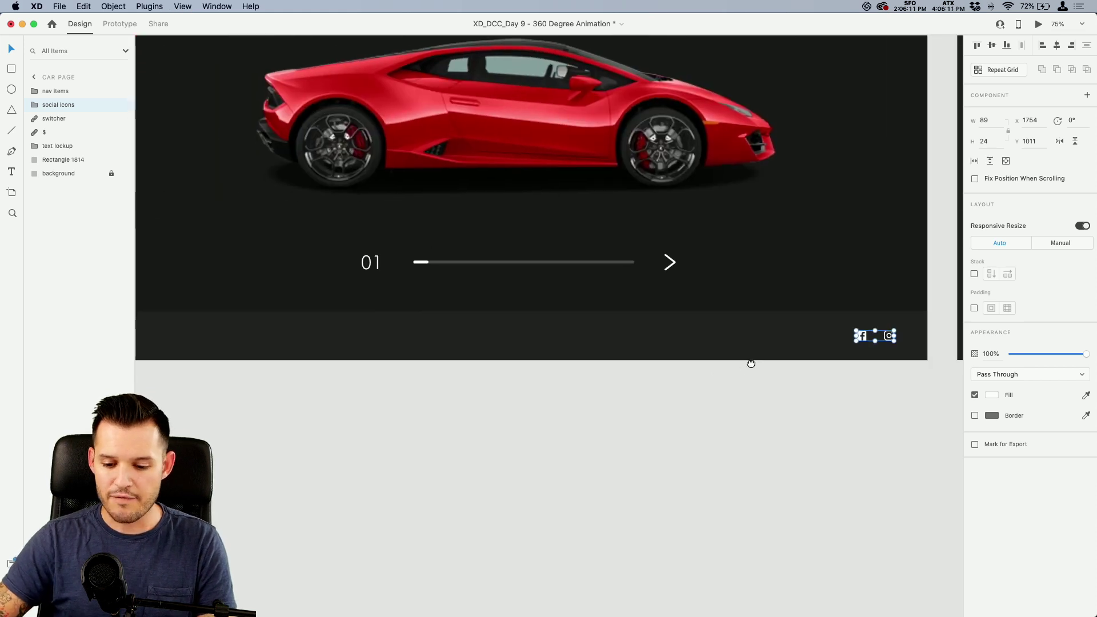
pyautogui.click(701, 384)
# - Set the character spacing of the FERRARI F50 title and SL Series subtitle to 100
pyautogui.scroll(5, 680, 455)
pyautogui.hscroll(-3, 680, 455)
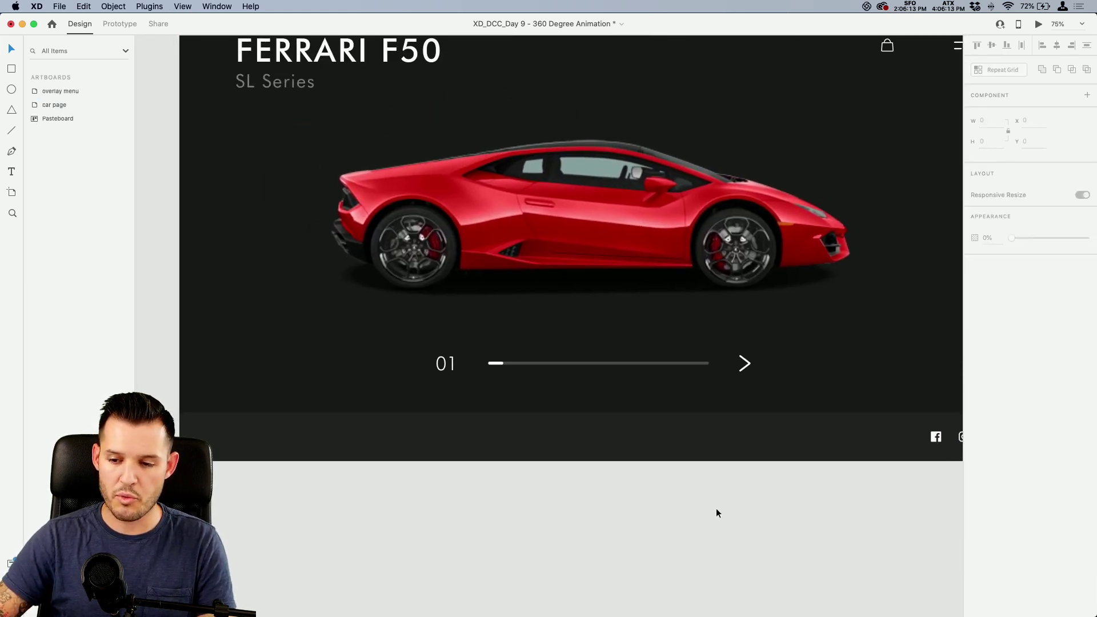
pyautogui.doubleClick(290, 89)
pyautogui.scroll(4, 279, 277)
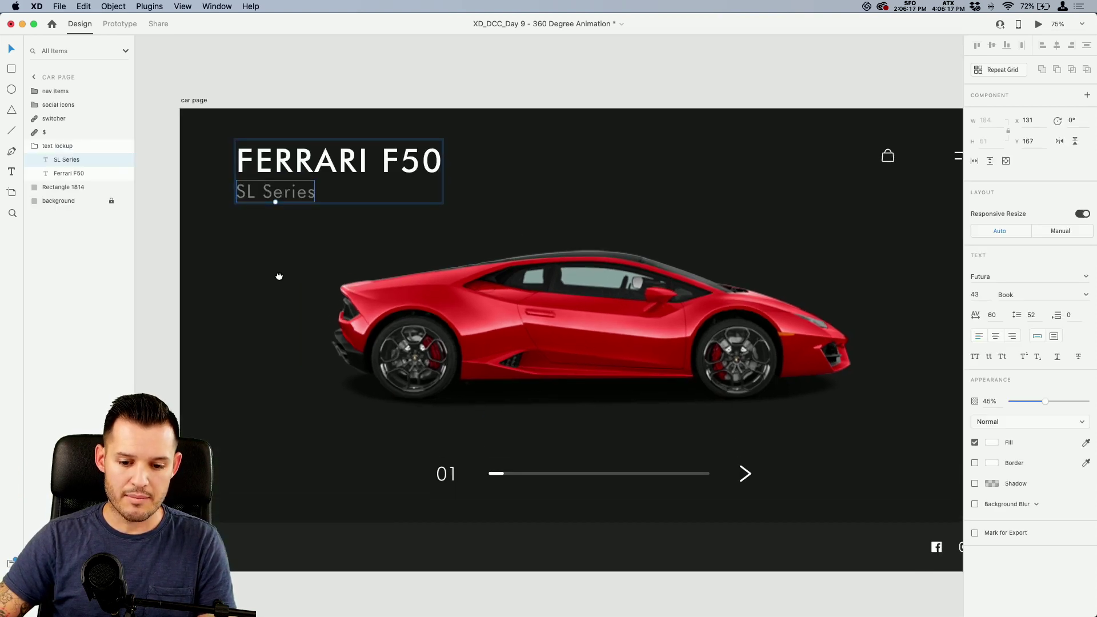
pyautogui.hscroll(3, 421, 147)
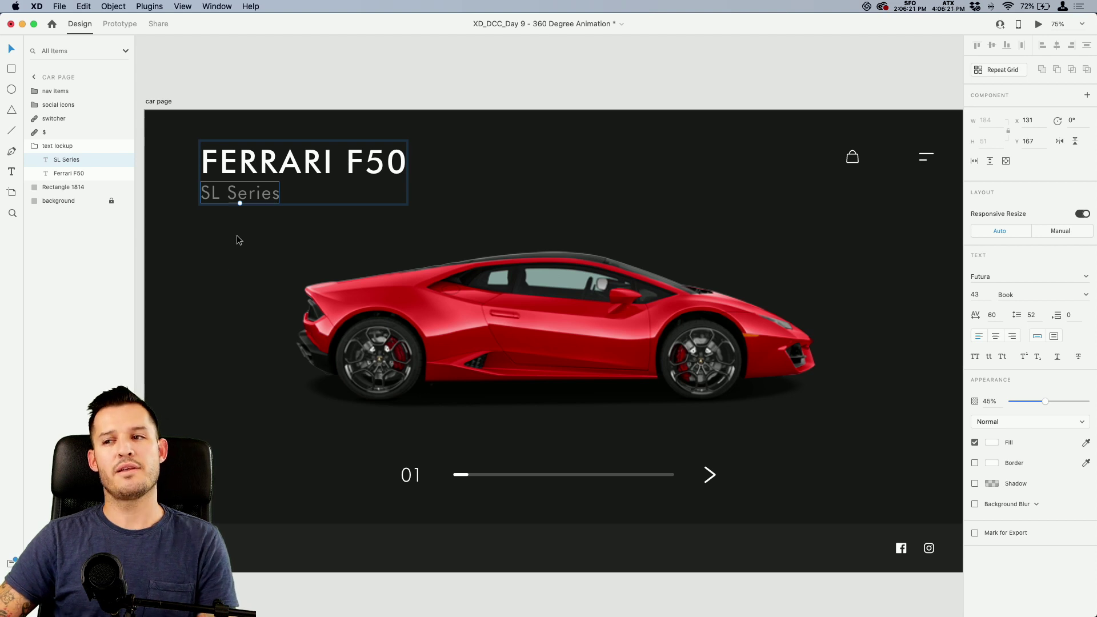
pyautogui.keyDown('shift'); pyautogui.click(271, 164); pyautogui.keyUp('shift')
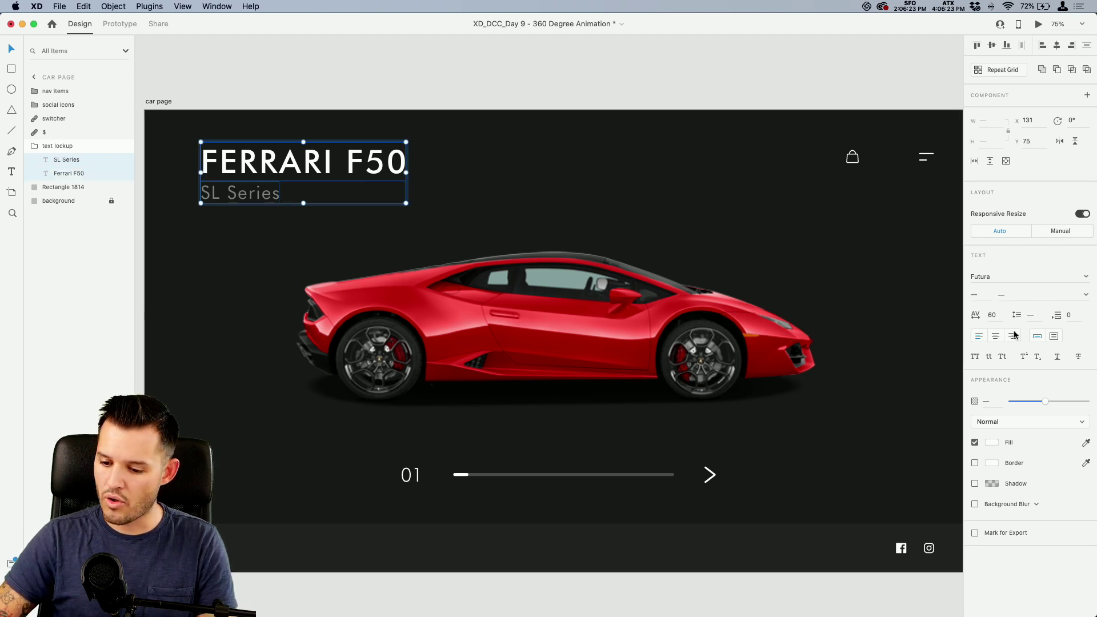
pyautogui.click(995, 316)
pyautogui.hotkey('shift', 'Up')
pyautogui.hotkey('shift', 'Up')
pyautogui.hotkey('shift', 'Up')
pyautogui.hotkey('shift', 'Up')
pyautogui.hotkey('shift', 'Up')
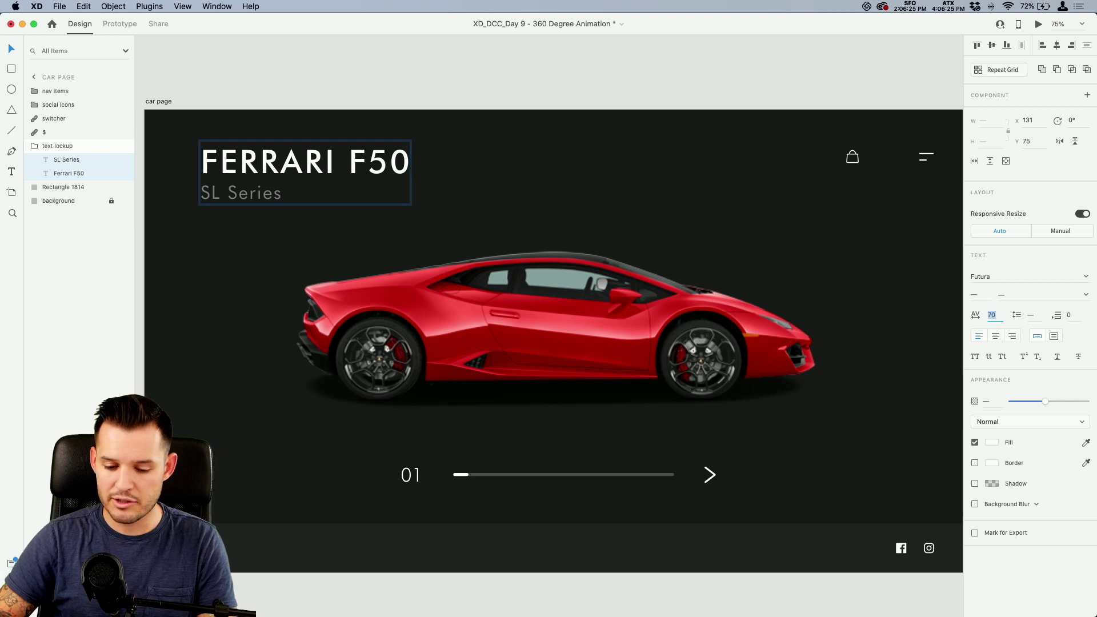
pyautogui.hotkey('shift', 'Down')
pyautogui.press('Return')
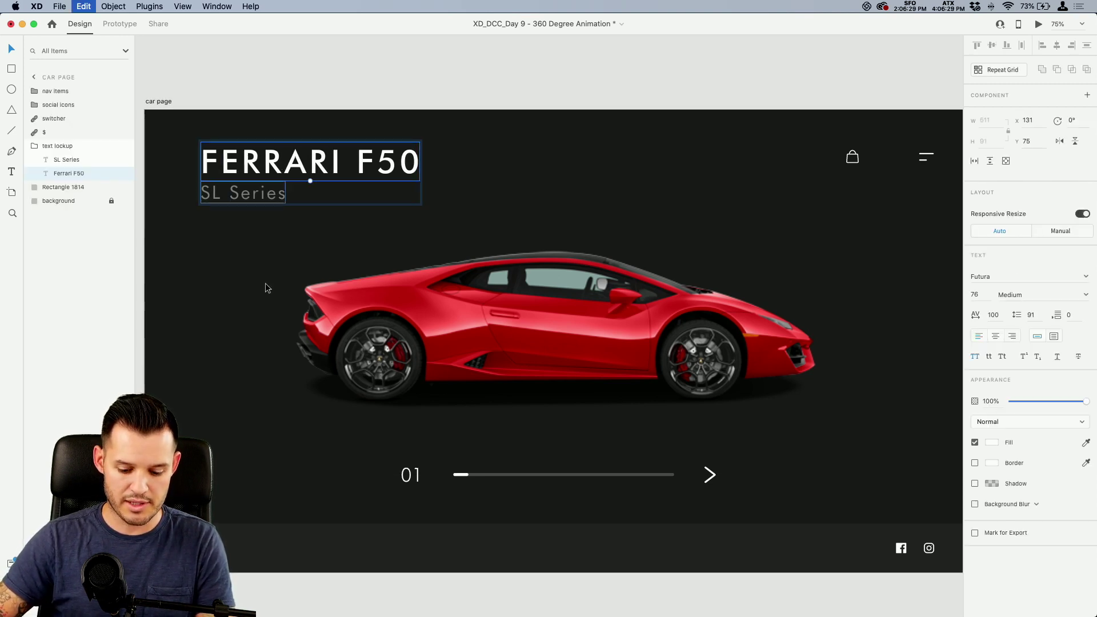
# - Place a copy of the FERRARI F50 title in the footer at X 353, Y 1006, with font size 28 and 39% opacity
pyautogui.click(234, 547)
pyautogui.click(284, 520)
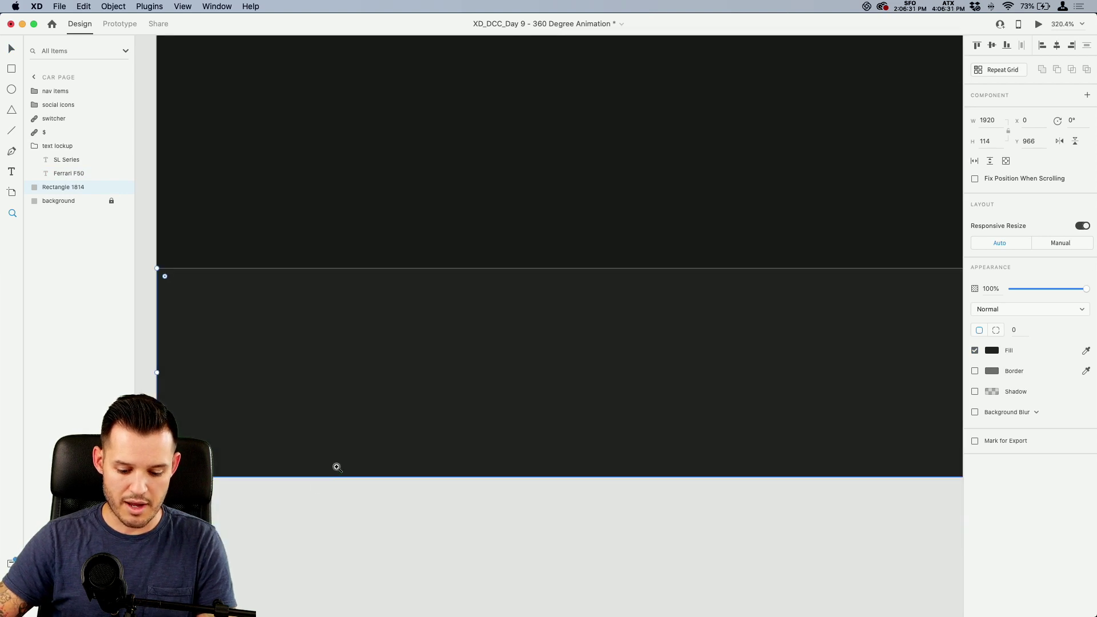
pyautogui.press('super+v')
pyautogui.press('super+1')
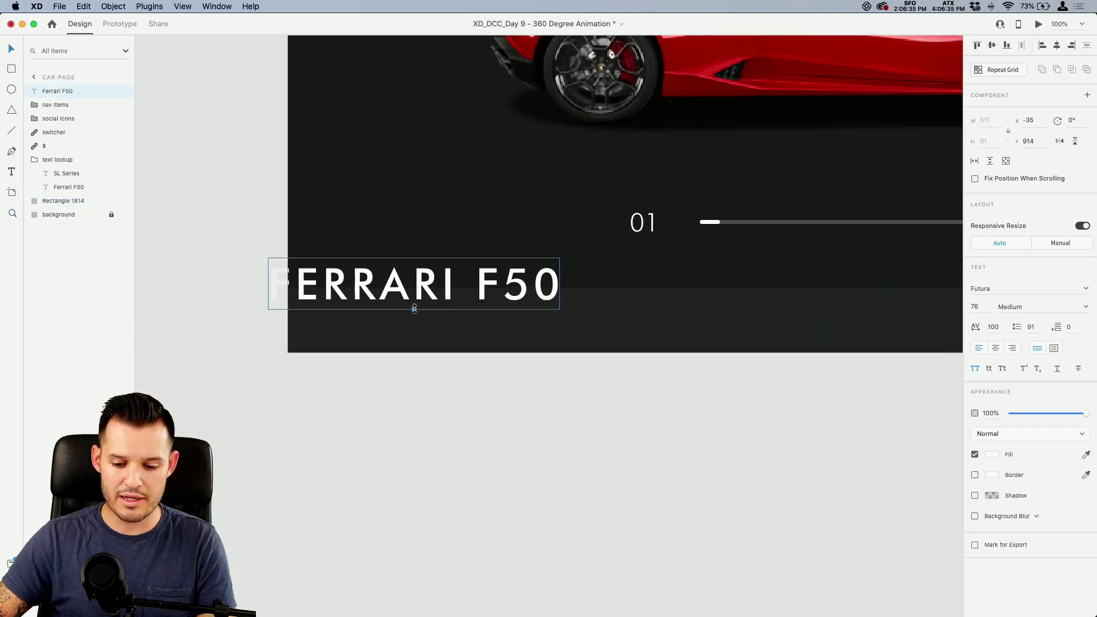
pyautogui.moveTo(414, 309); pyautogui.dragTo(429, 439)
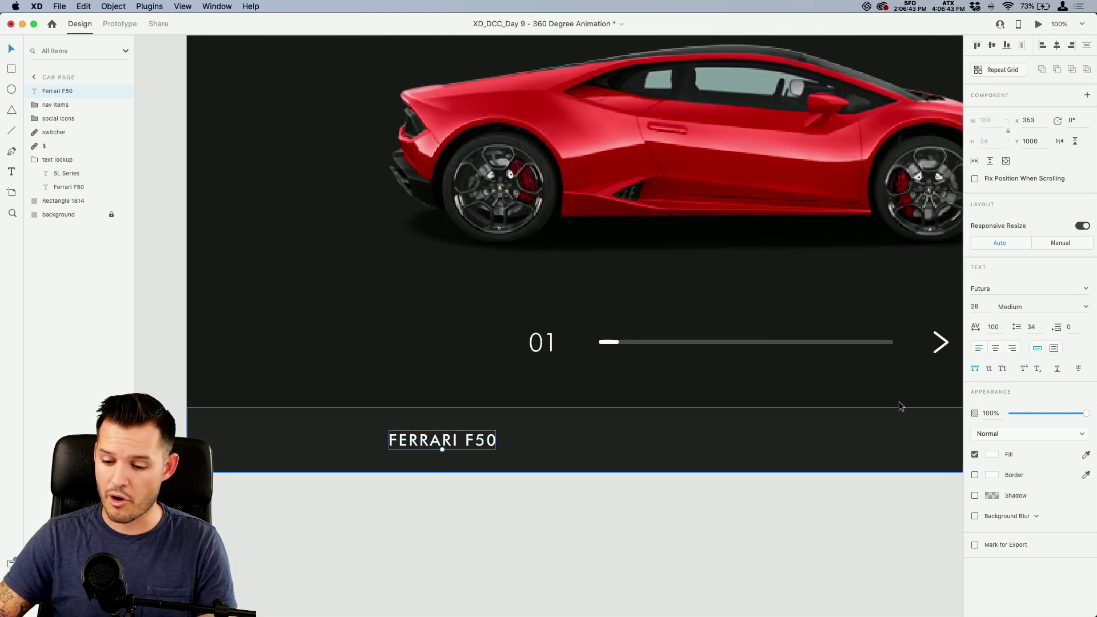
pyautogui.moveTo(1034, 413); pyautogui.dragTo(1040, 413)
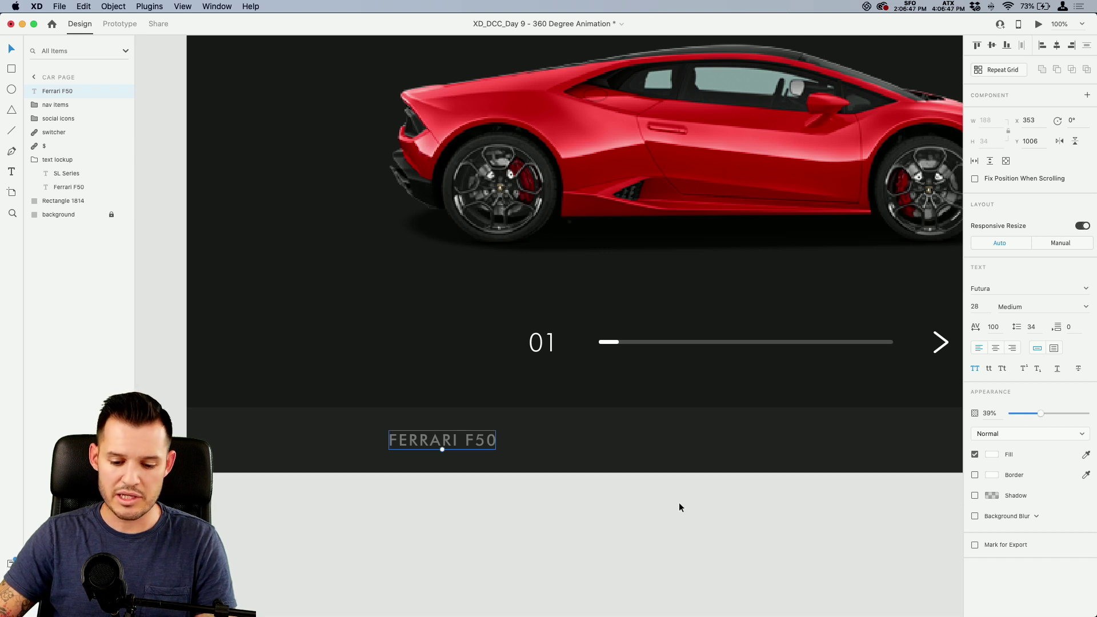
pyautogui.click(696, 449)
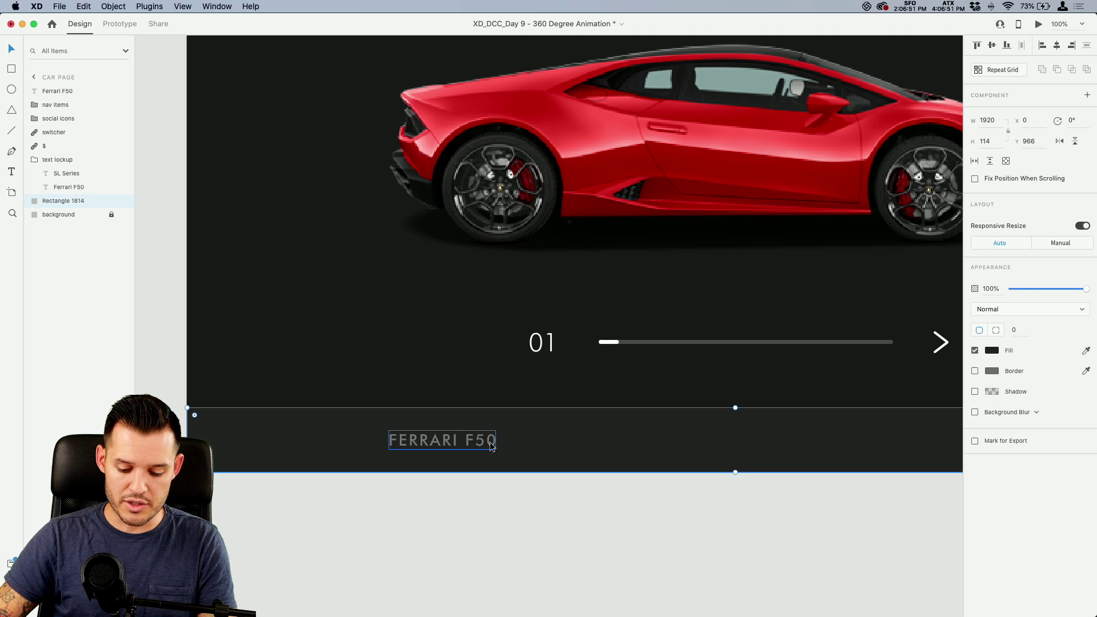
# - Draw a thin vertical rectangle of about 14 by 217 across the footer's left part and rotate it 45°
pyautogui.press('r')
pyautogui.moveTo(265, 361); pyautogui.dragTo(272, 484)
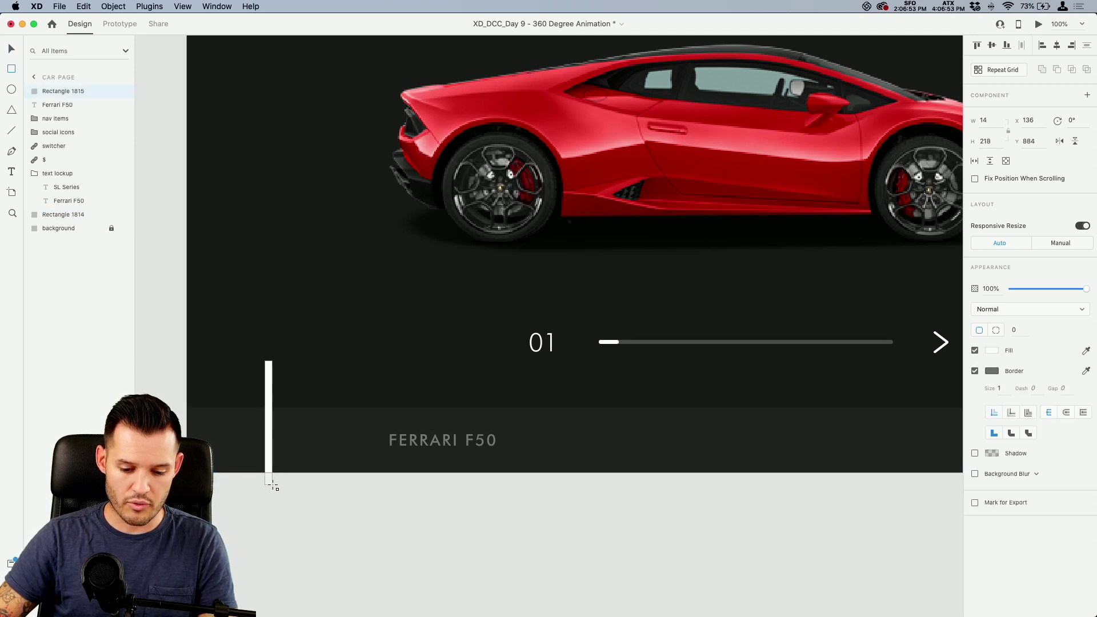
pyautogui.moveTo(272, 356); pyautogui.dragTo(320, 375)
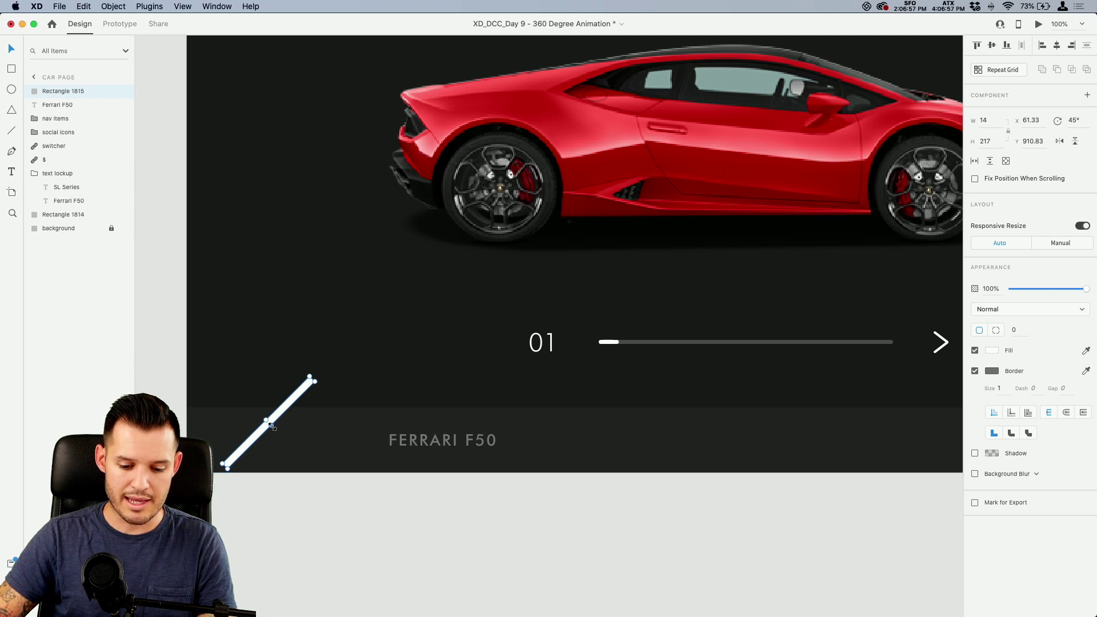
# - Place the slanted rectangle over the footer's left edge at X -86.67, Y 941.83, making it 12 wide with no border
pyautogui.moveTo(270, 424); pyautogui.dragTo(191, 434)
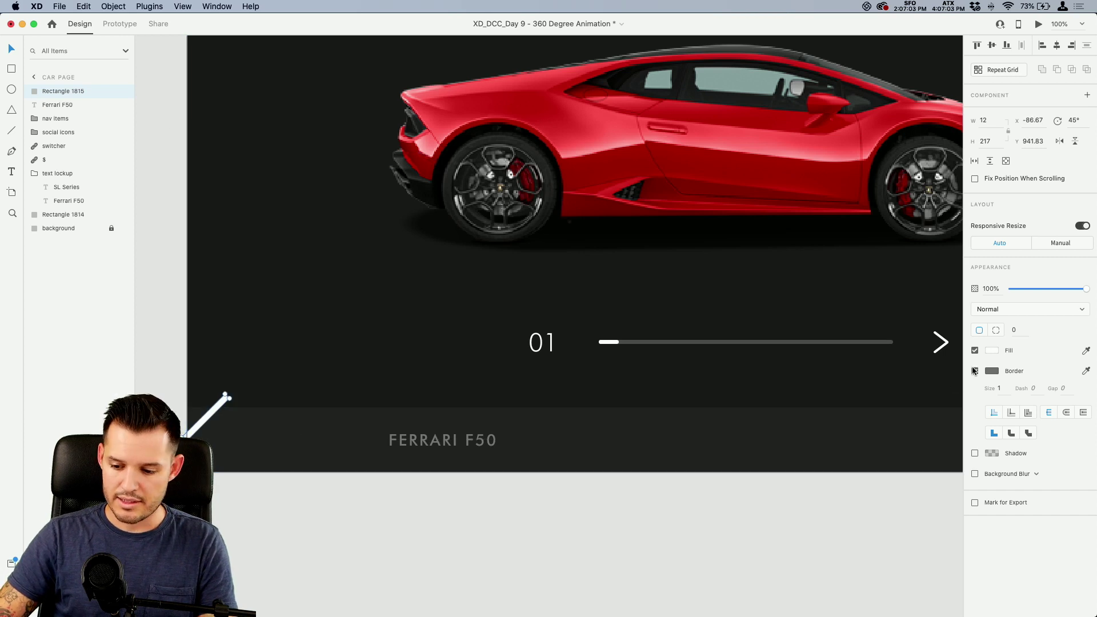
pyautogui.click(200, 429)
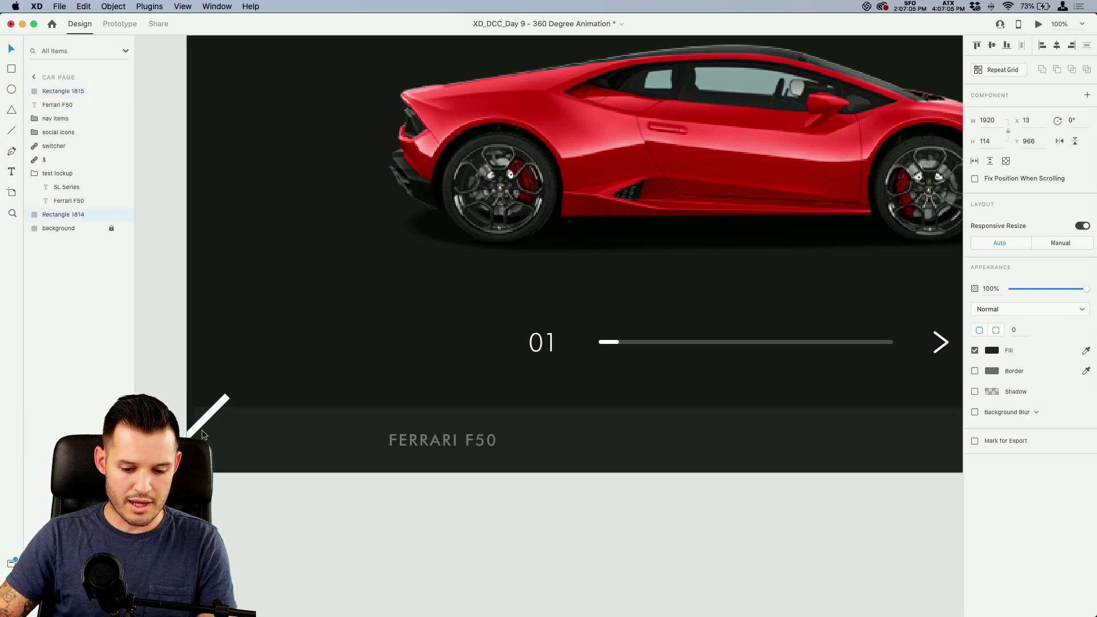
pyautogui.click(201, 424)
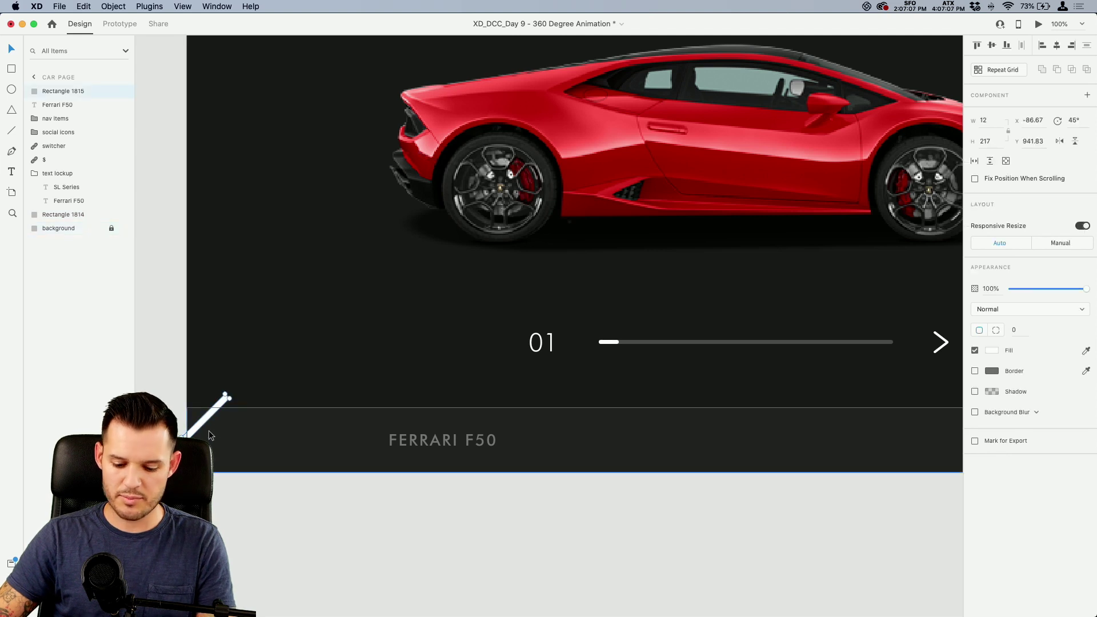
# - Repeat the slanted rectangle across the footer's left part as a horizontal repeat grid about 358 wide, tightening the gaps between stripes
pyautogui.press('super+r')
pyautogui.moveTo(230, 440); pyautogui.dragTo(872, 440)
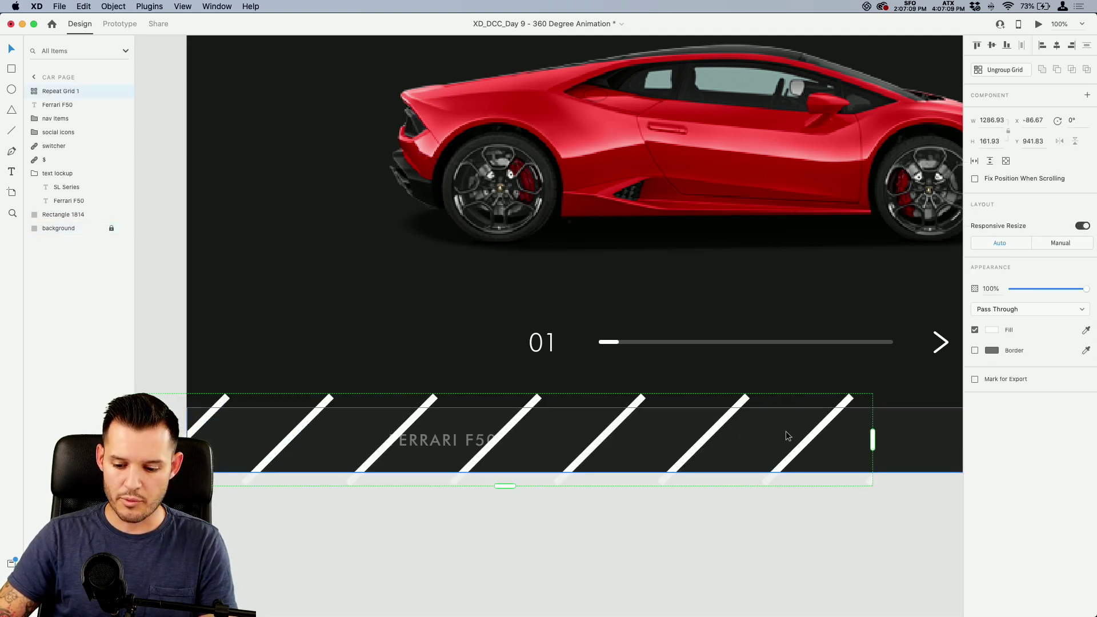
pyautogui.moveTo(758, 435); pyautogui.dragTo(358, 469)
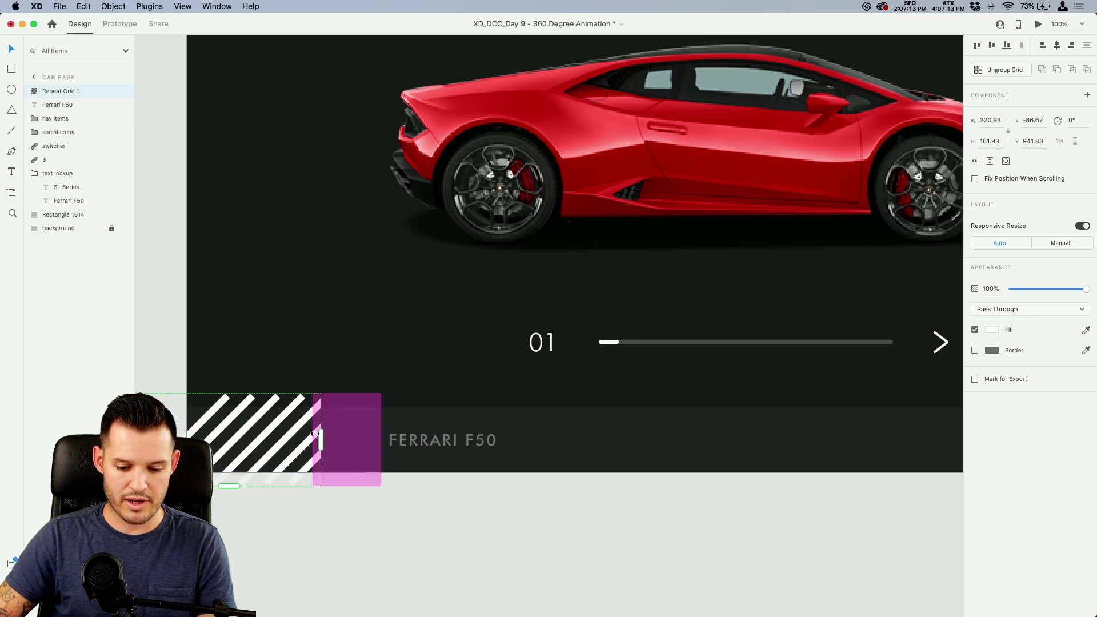
pyautogui.moveTo(314, 434)
pyautogui.mouseDown()
pyautogui.moveTo(348, 446)
pyautogui.moveTo(326, 451)
pyautogui.mouseUp()
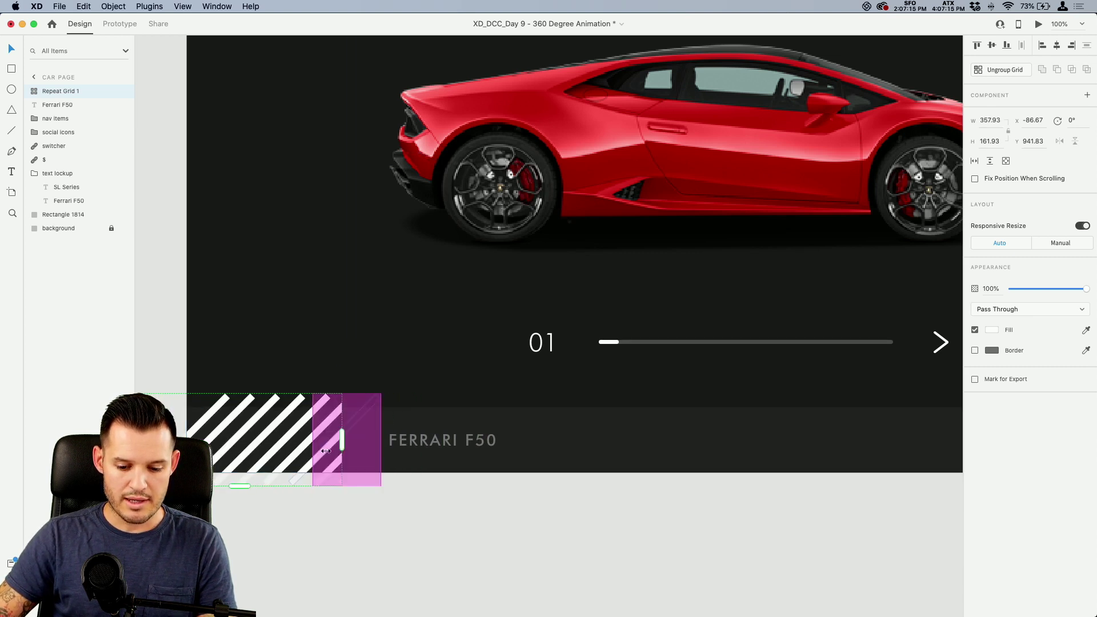
pyautogui.click(369, 512)
pyautogui.click(332, 446)
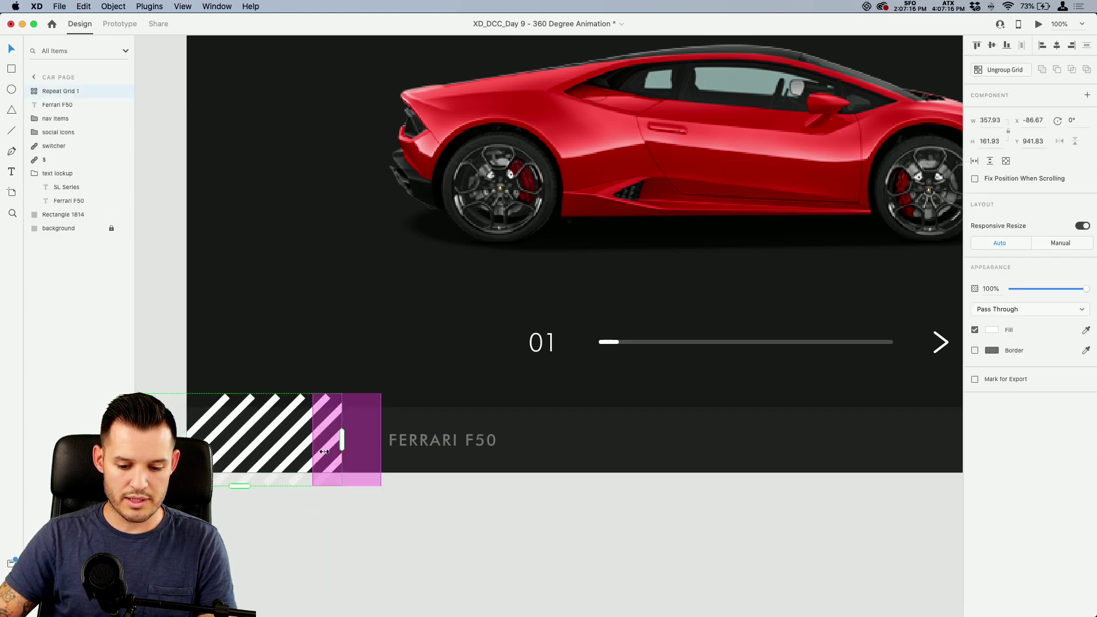
# - Ungroup the stripe grid and delete the two rightmost stripes nearest the footer title
pyautogui.rightClick(197, 425)
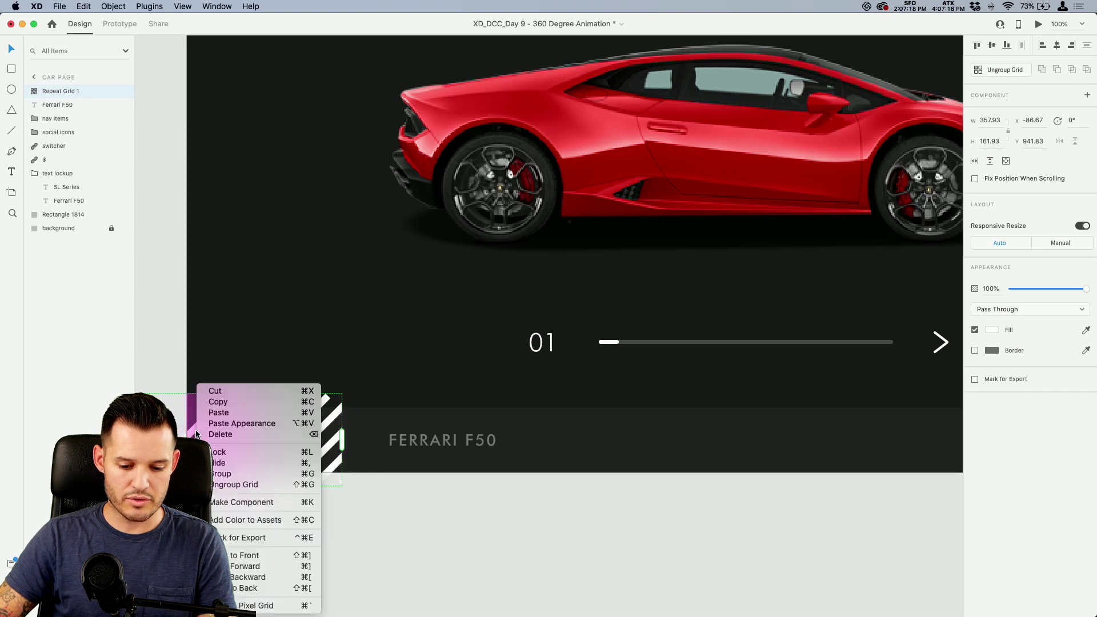
pyautogui.click(267, 486)
pyautogui.click(457, 549)
pyautogui.click(378, 450)
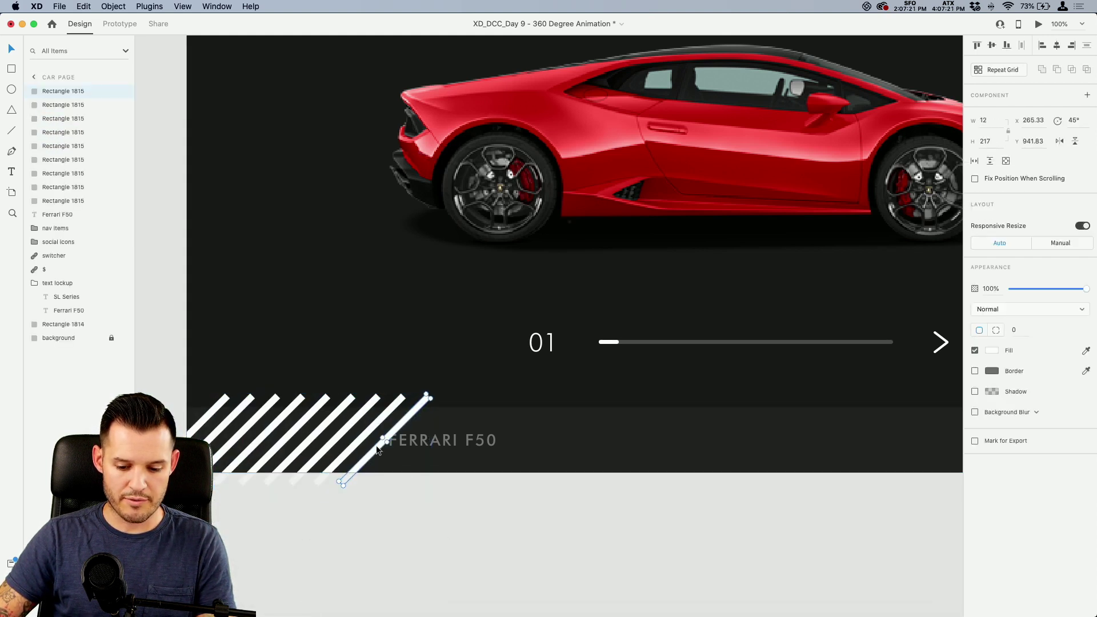
pyautogui.keyDown('shift'); pyautogui.click(361, 440); pyautogui.keyUp('shift')
pyautogui.press('Delete')
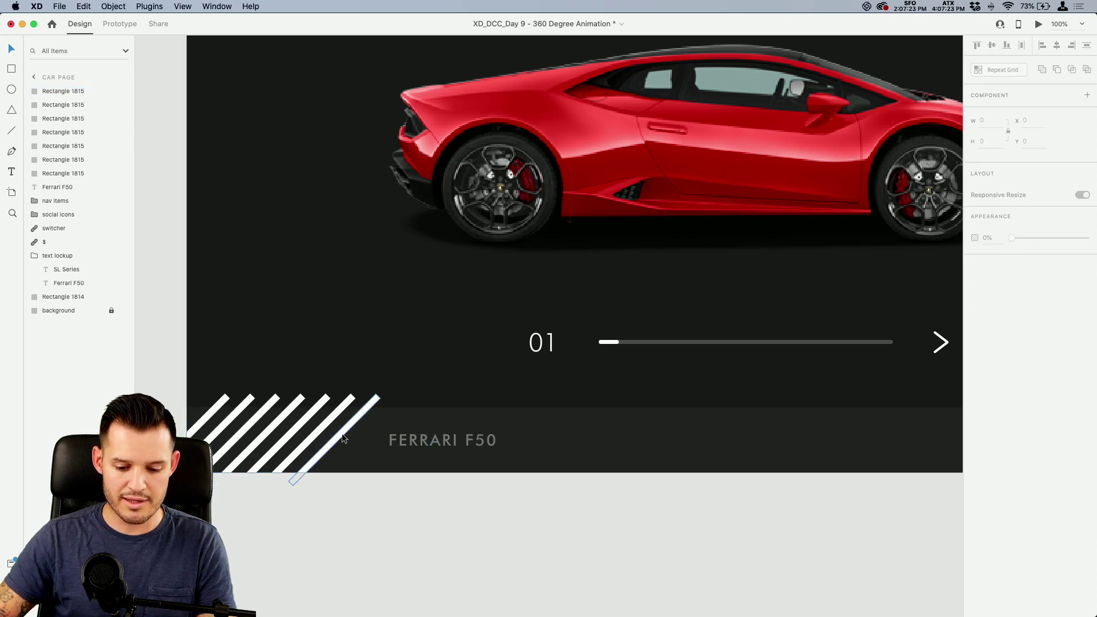
# - Move the seven stripe layers beneath the text lockup, directly above the footer background rectangle, and collapse the text lockup group
pyautogui.click(341, 437)
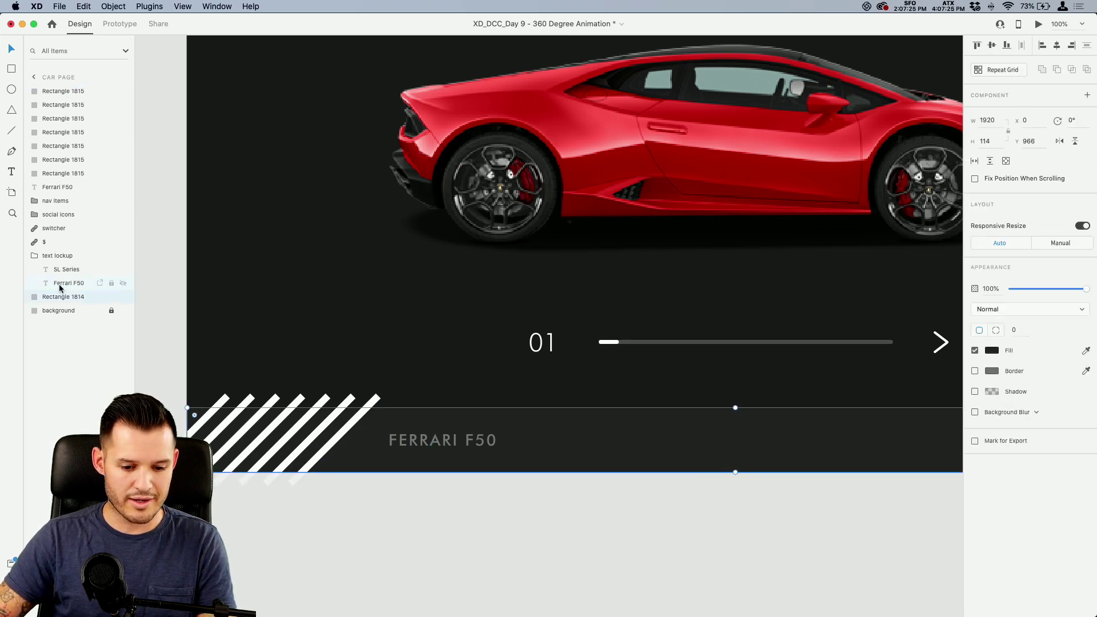
pyautogui.click(57, 179)
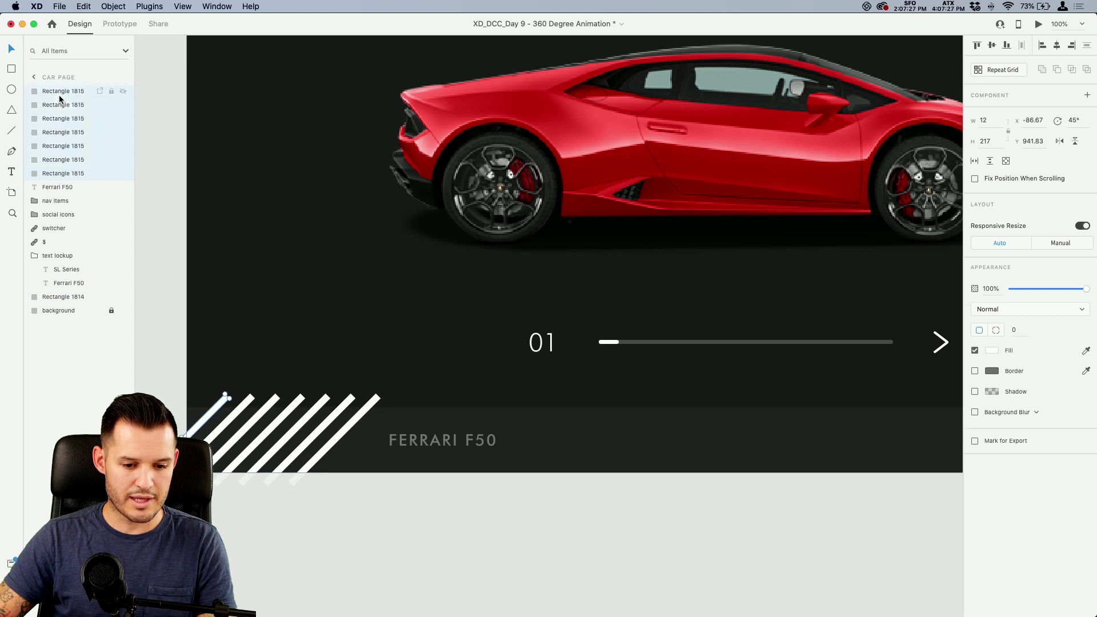
pyautogui.keyDown('shift'); pyautogui.click(64, 94); pyautogui.keyUp('shift')
pyautogui.moveTo(73, 171); pyautogui.dragTo(34, 294)
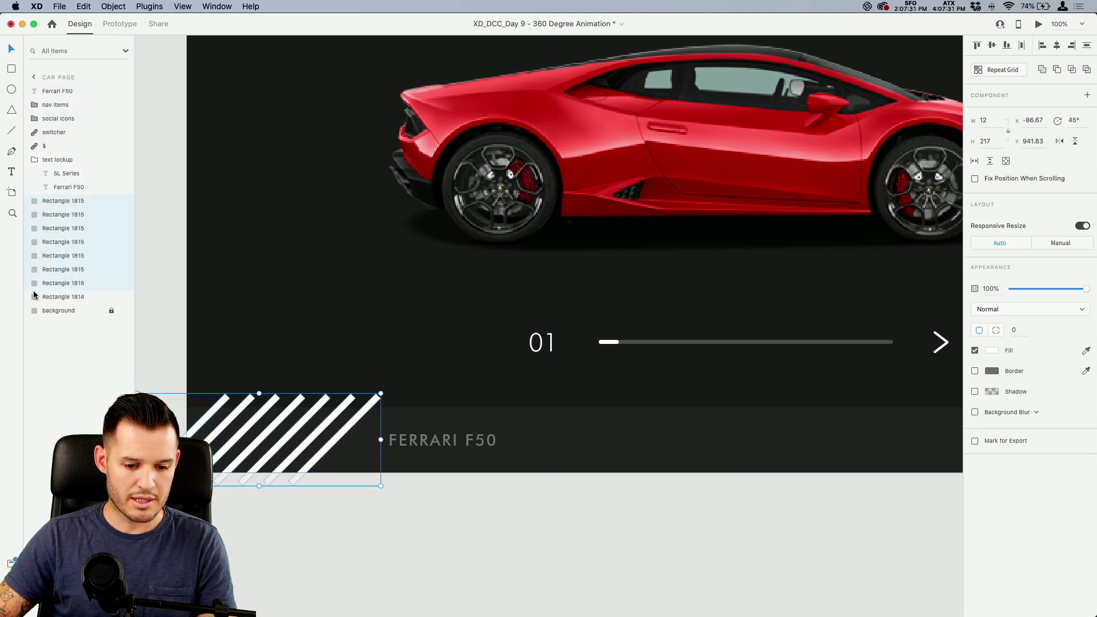
pyautogui.click(35, 160)
pyautogui.click(617, 448)
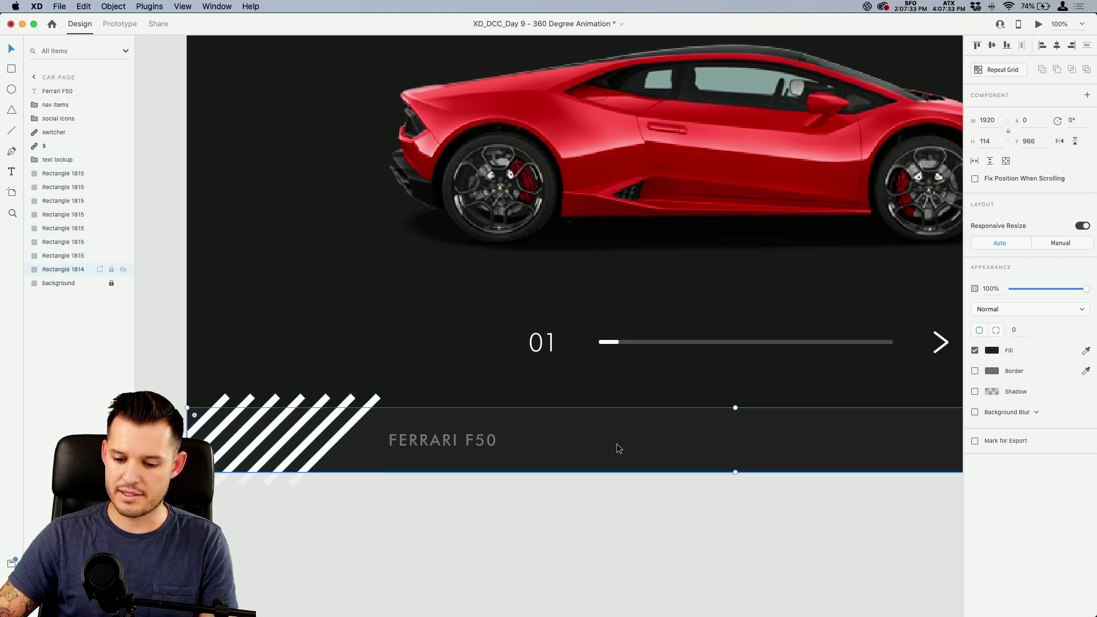
# - Subtract all the slanted stripes from the footer background rectangle and inspect the cut-out result up close
pyautogui.click(55, 174)
pyautogui.keyDown('shift'); pyautogui.click(60, 270); pyautogui.keyUp('shift')
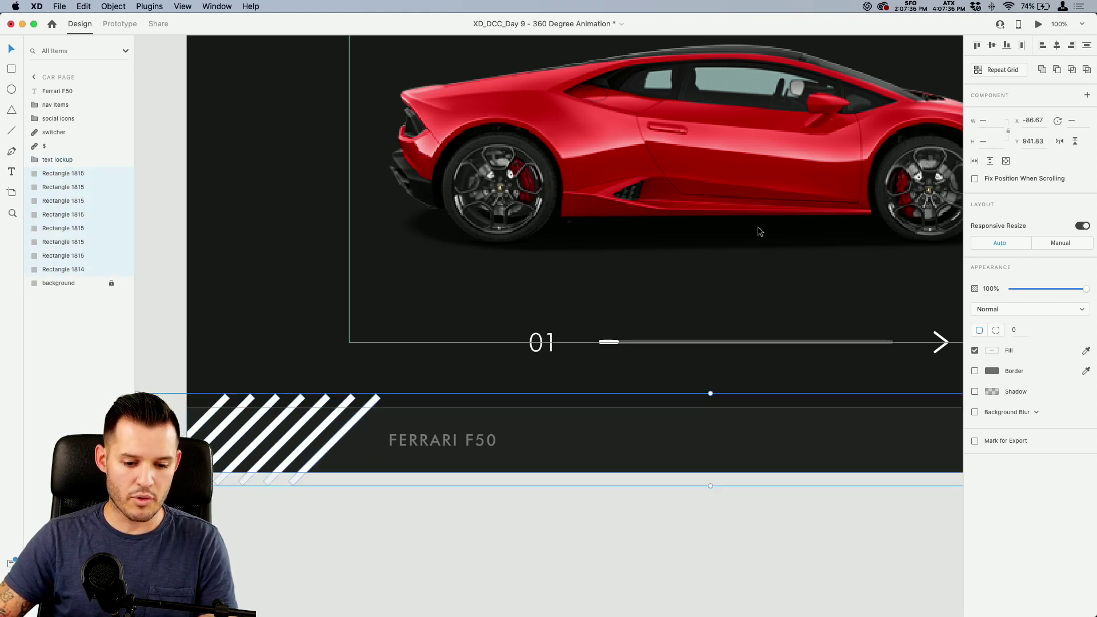
pyautogui.click(1060, 74)
pyautogui.click(414, 486)
pyautogui.press('z')
pyautogui.moveTo(188, 352); pyautogui.dragTo(394, 514)
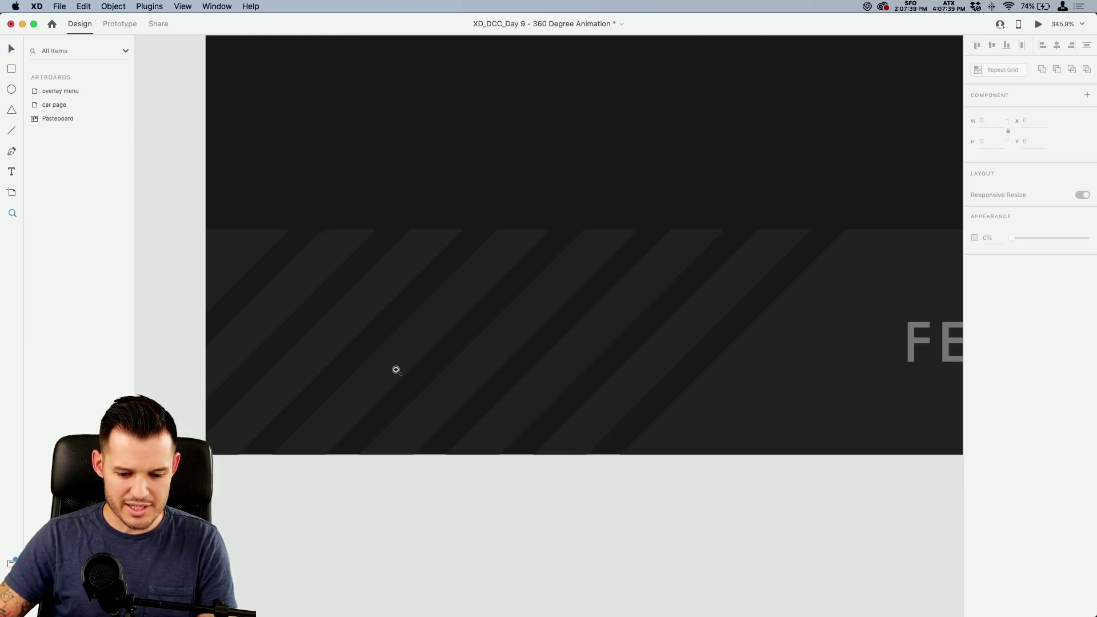
pyautogui.press('v')
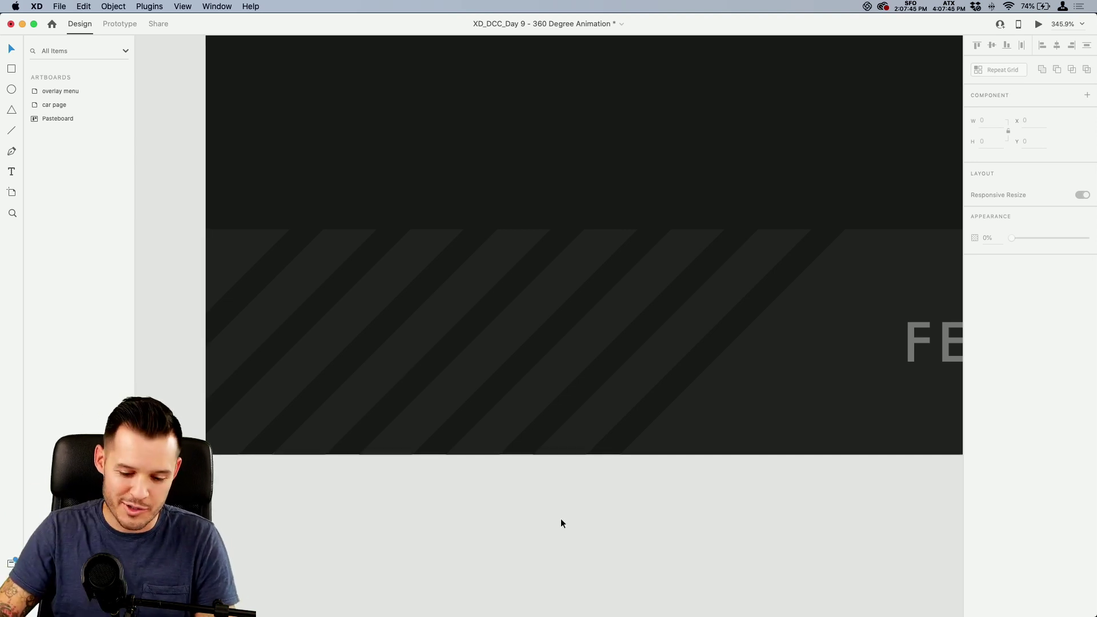
# - Move the footer's FERRARI F50 title closer to the stripes, to X 321, keeping Y 1006
pyautogui.press('super+1')
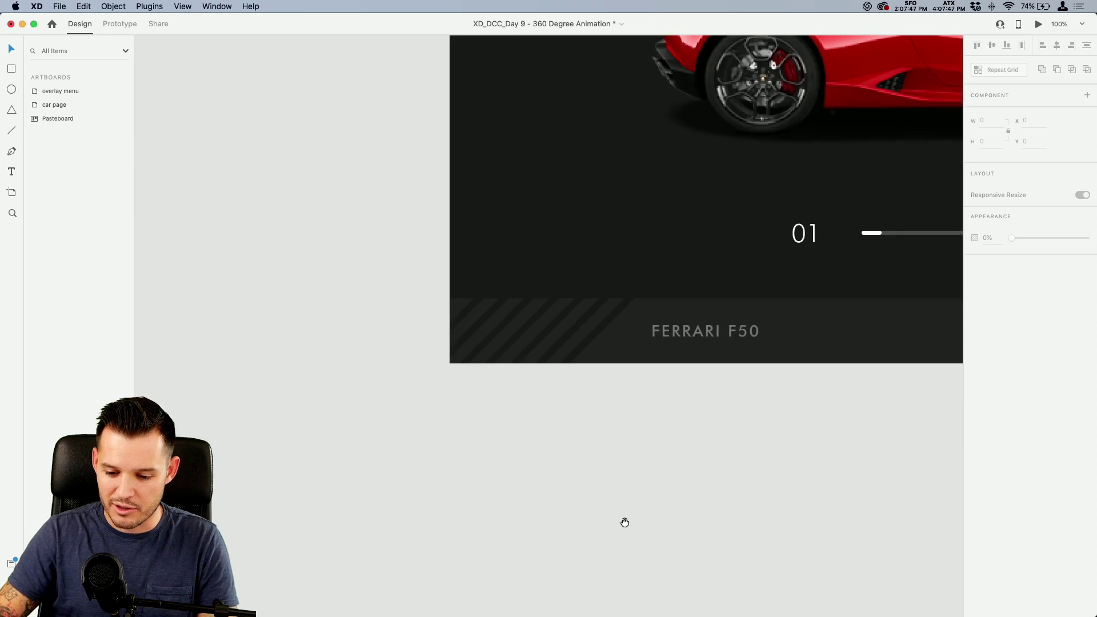
pyautogui.hscroll(10, 625, 519)
pyautogui.click(343, 401)
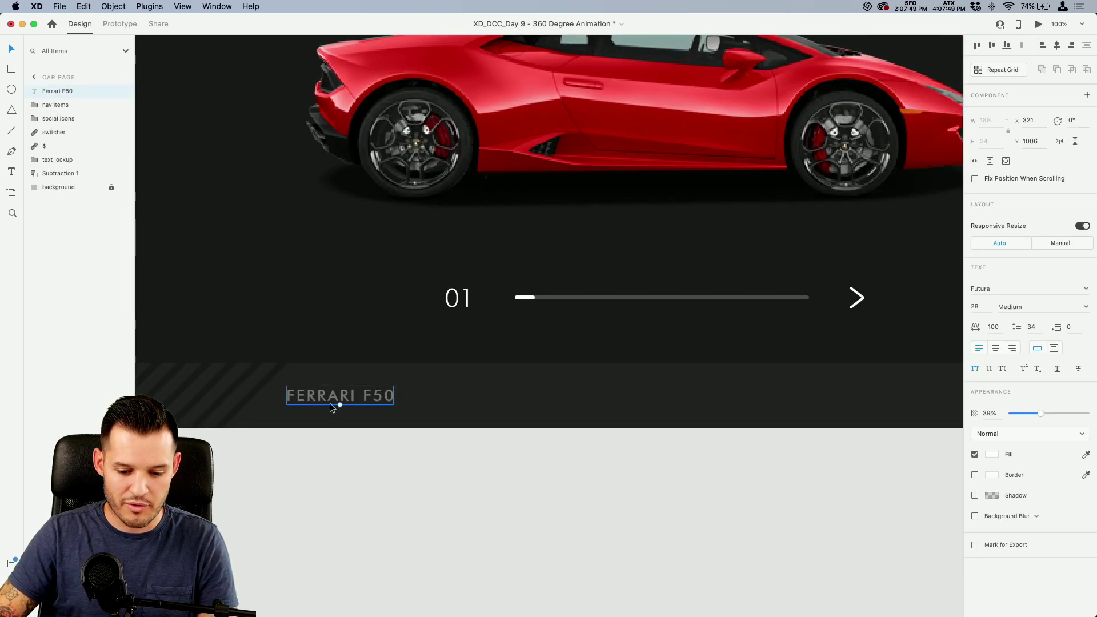
# - Group the social icons, footer title and striped footer background, and name the group "lower bar"
pyautogui.press('super+minus')
pyautogui.moveTo(441, 505); pyautogui.dragTo(417, 502)
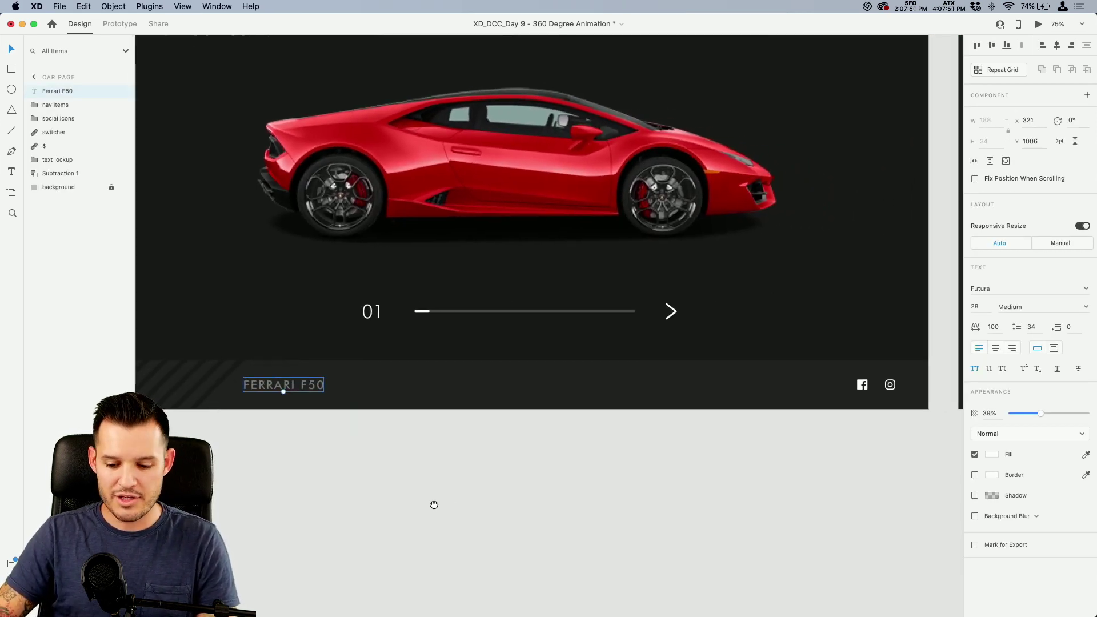
pyautogui.click(891, 387)
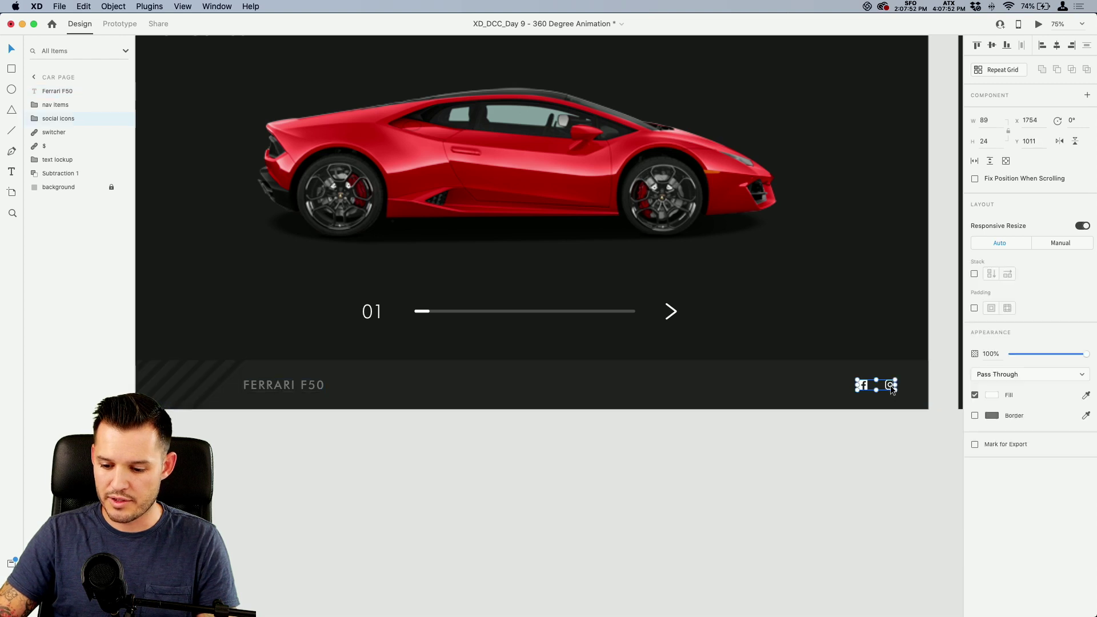
pyautogui.keyDown('shift'); pyautogui.click(305, 385); pyautogui.keyUp('shift')
pyautogui.keyDown('shift'); pyautogui.click(382, 376); pyautogui.keyUp('shift')
pyautogui.press('super+g')
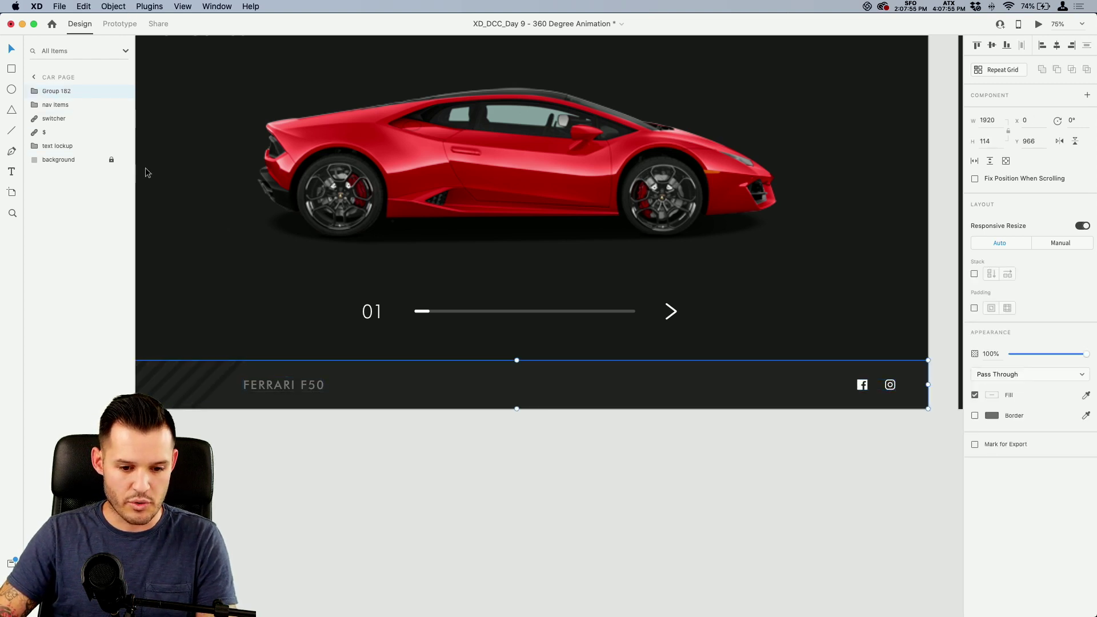
pyautogui.doubleClick(62, 92)
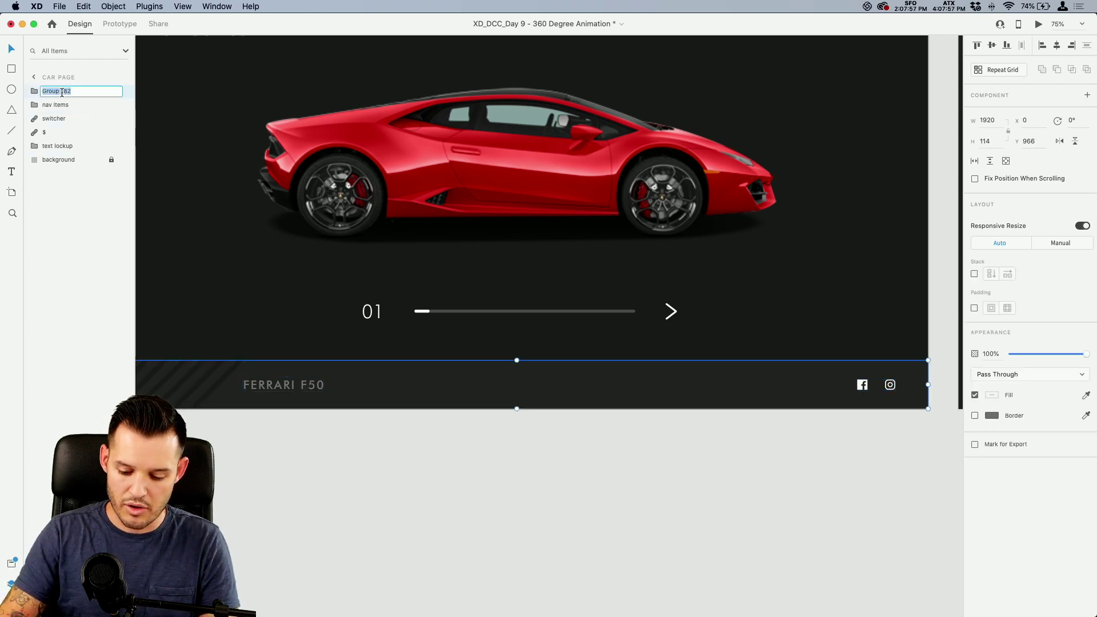
pyautogui.write('lower bar')
pyautogui.press('Return')
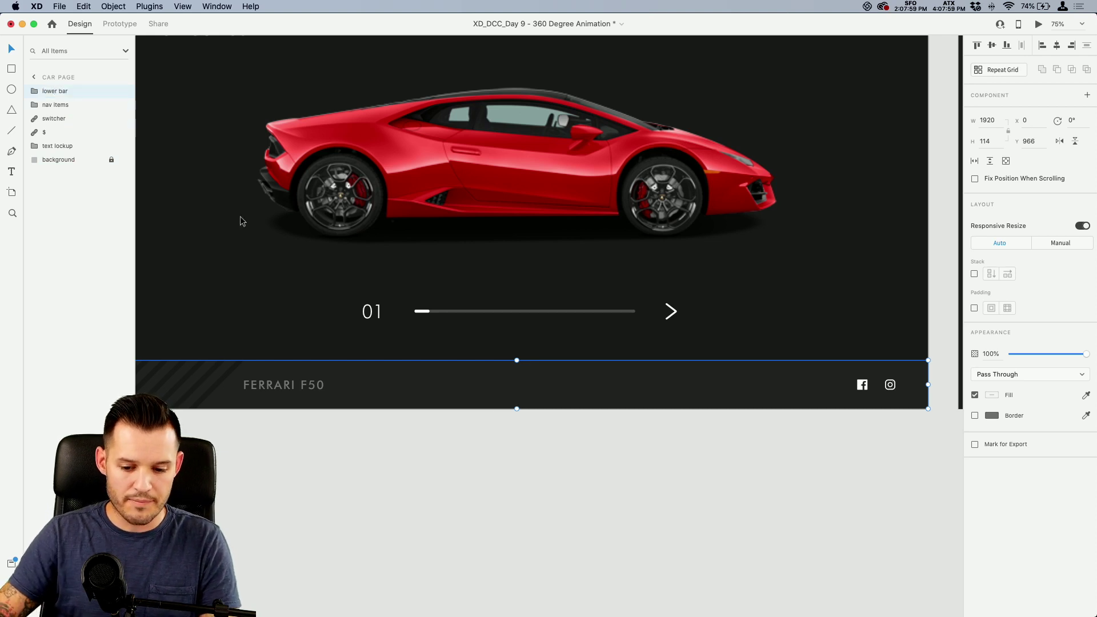
# - Place a copy of the SL Series subtitle beside the car's front, rotated -90°, at about X 1684.5, Y 394.5
pyautogui.click(612, 495)
pyautogui.scroll(5, 629, 599)
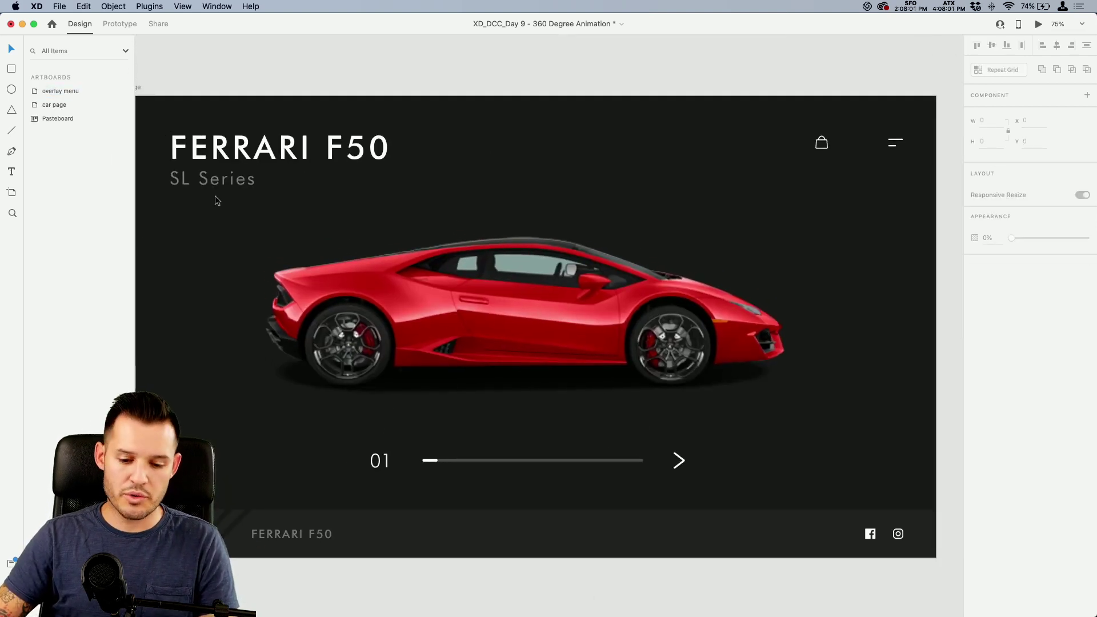
pyautogui.doubleClick(225, 179)
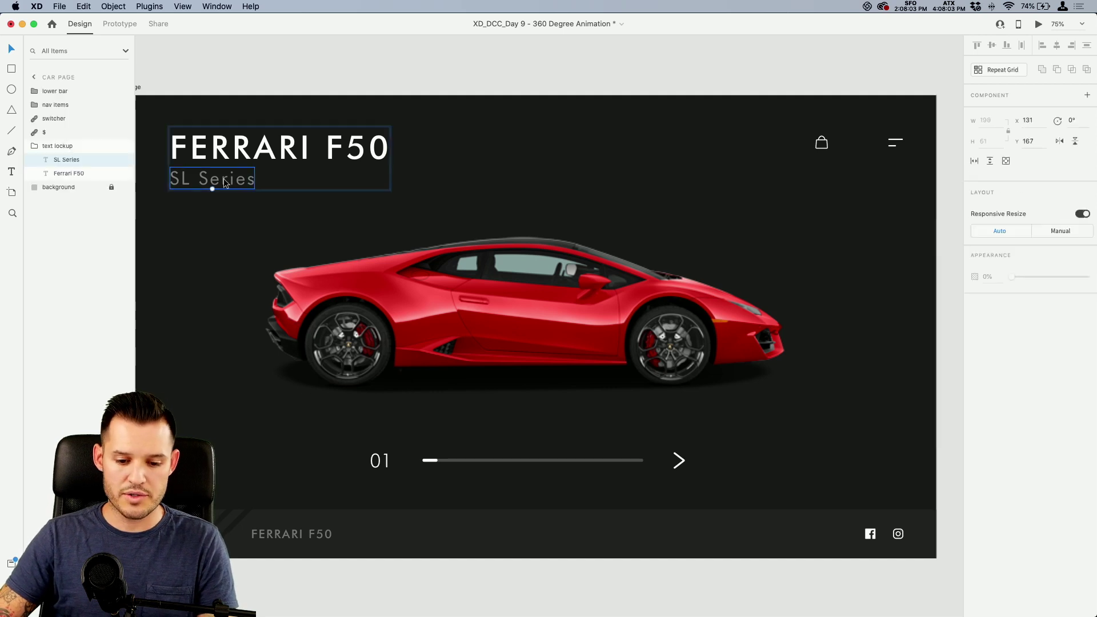
pyautogui.press('super+c')
pyautogui.hscroll(5, 668, 204)
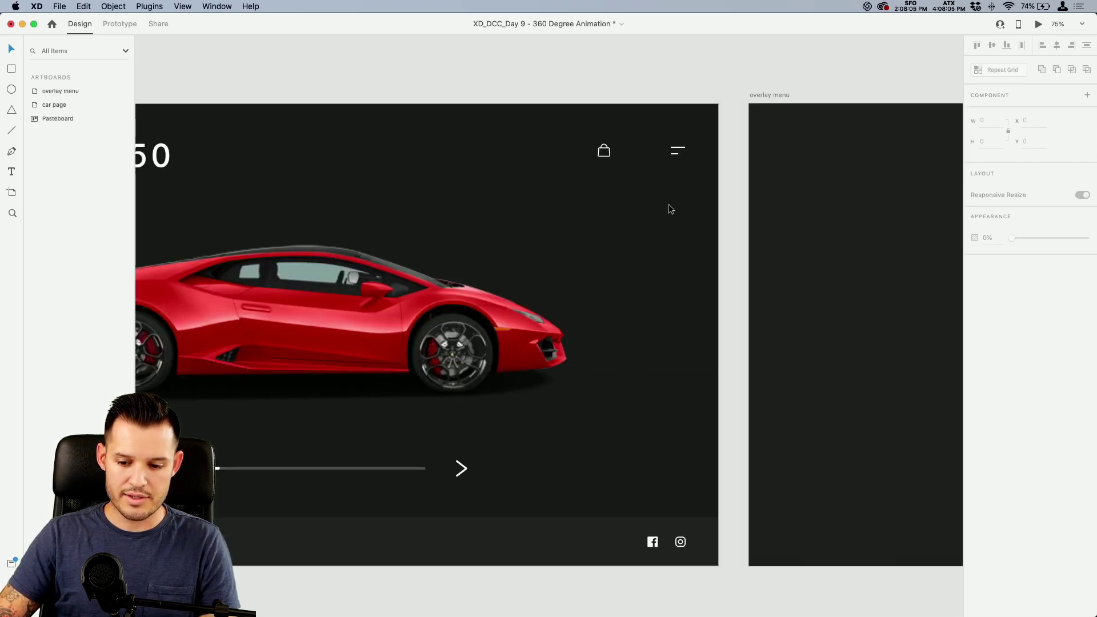
pyautogui.press('super+v')
pyautogui.moveTo(427, 345); pyautogui.dragTo(633, 314)
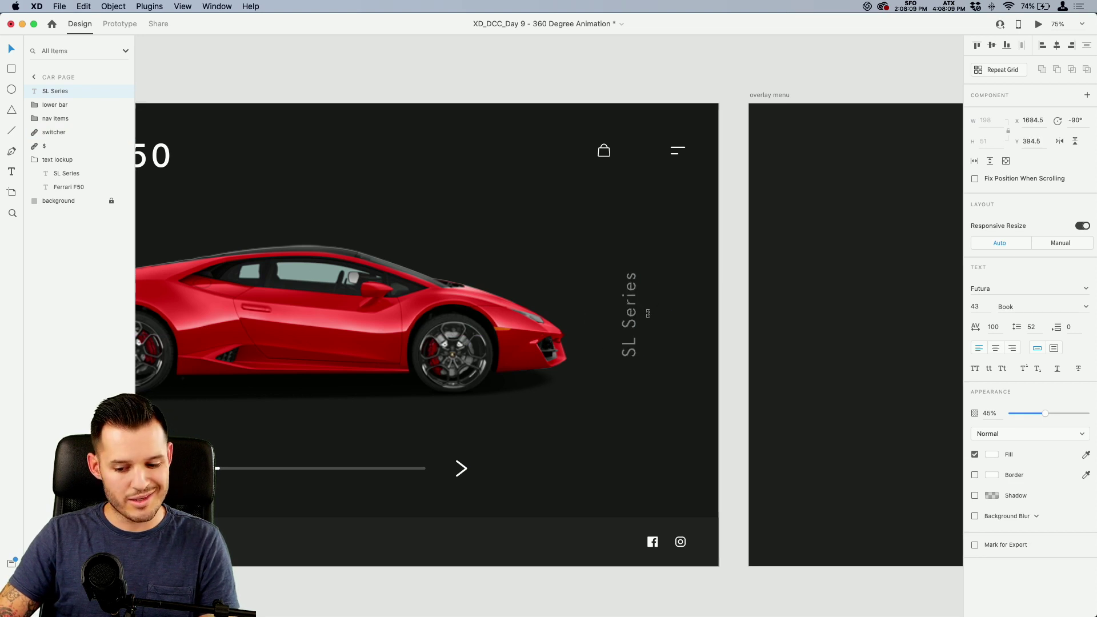
# - Set the rotated SL Series text to all caps and move it beneath the menu icon to X 1799.5, Y 632.5
pyautogui.doubleClick(628, 313)
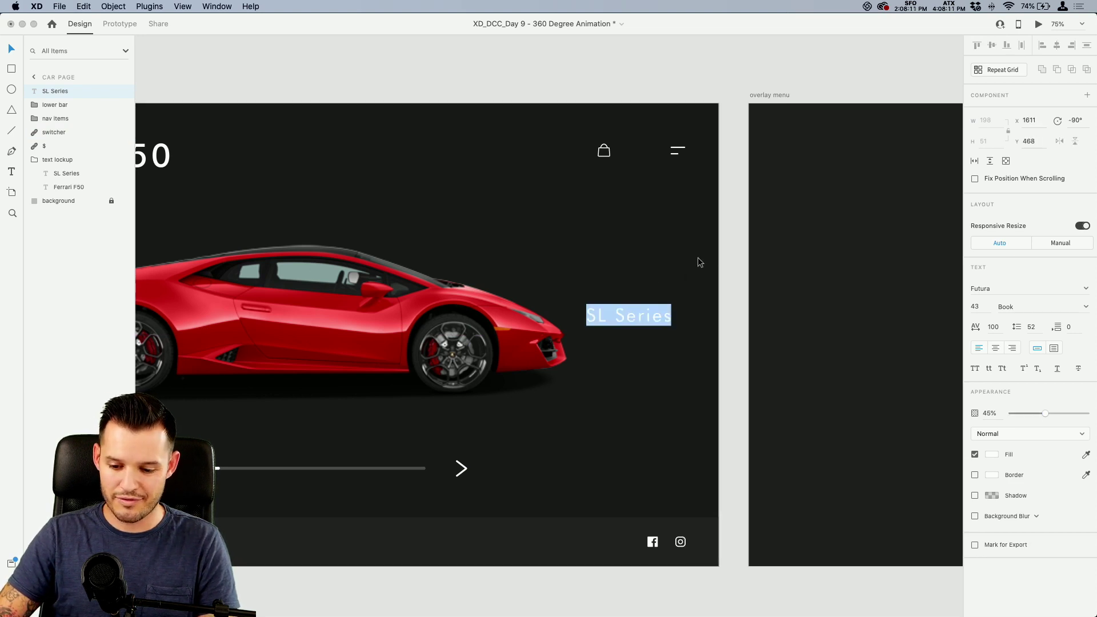
pyautogui.press('Escape')
pyautogui.click(974, 368)
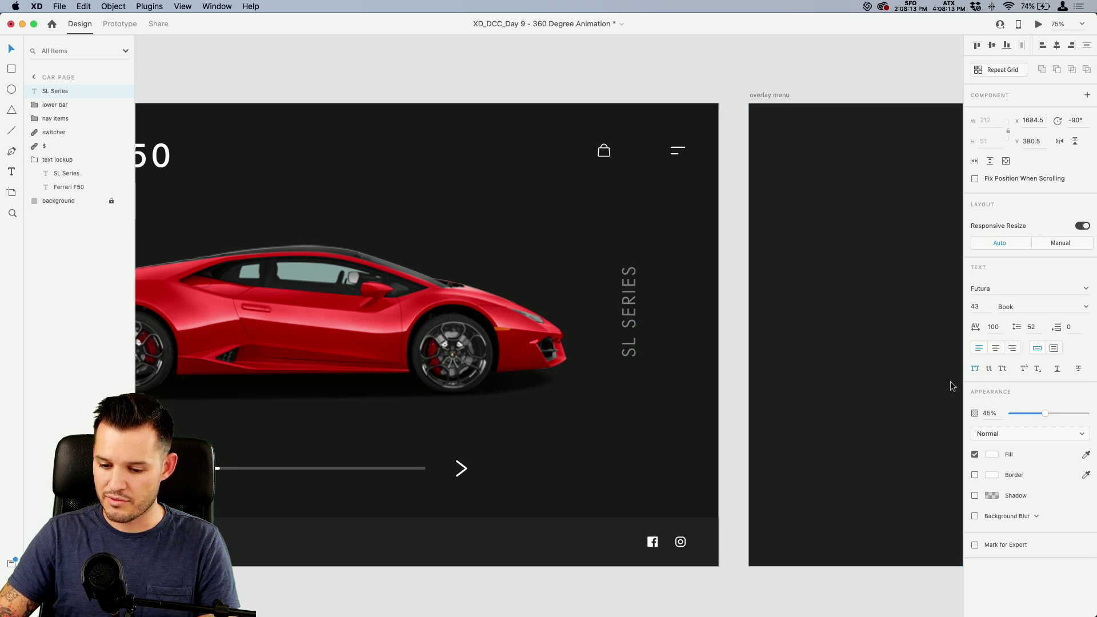
pyautogui.moveTo(631, 314); pyautogui.dragTo(690, 400)
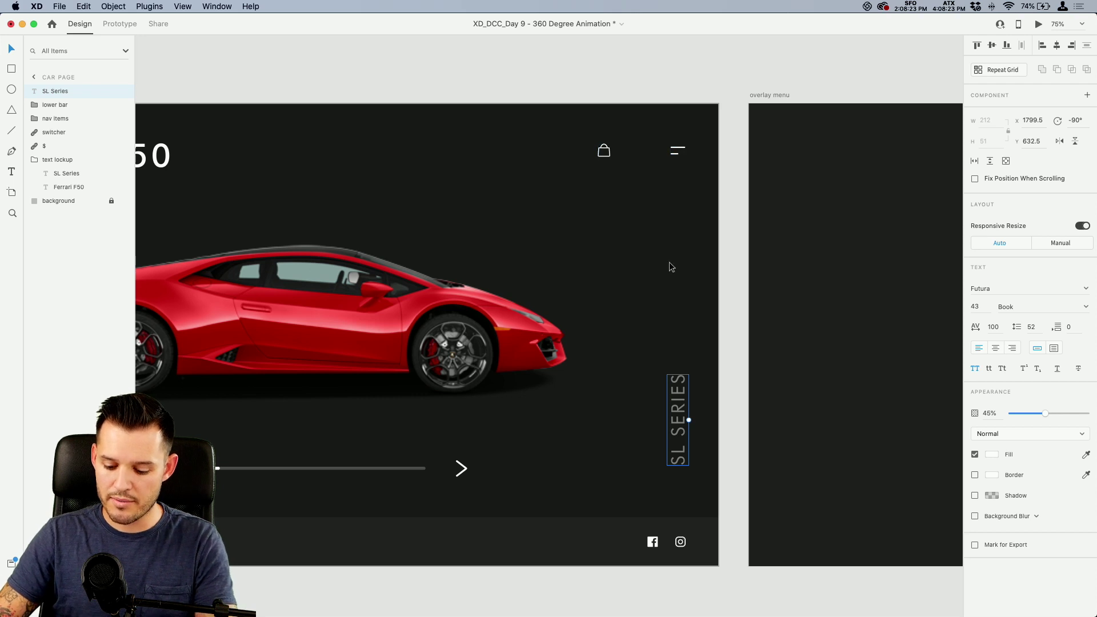
# - Draw a vertical line about 424 long from below the menu icon down to just above the rotated SL SERIES text
pyautogui.press('l')
pyautogui.moveTo(678, 171)
pyautogui.mouseDown()
pyautogui.moveTo(679, 463)
pyautogui.moveTo(688, 313)
pyautogui.moveTo(681, 355)
pyautogui.mouseUp()
pyautogui.click(735, 264)
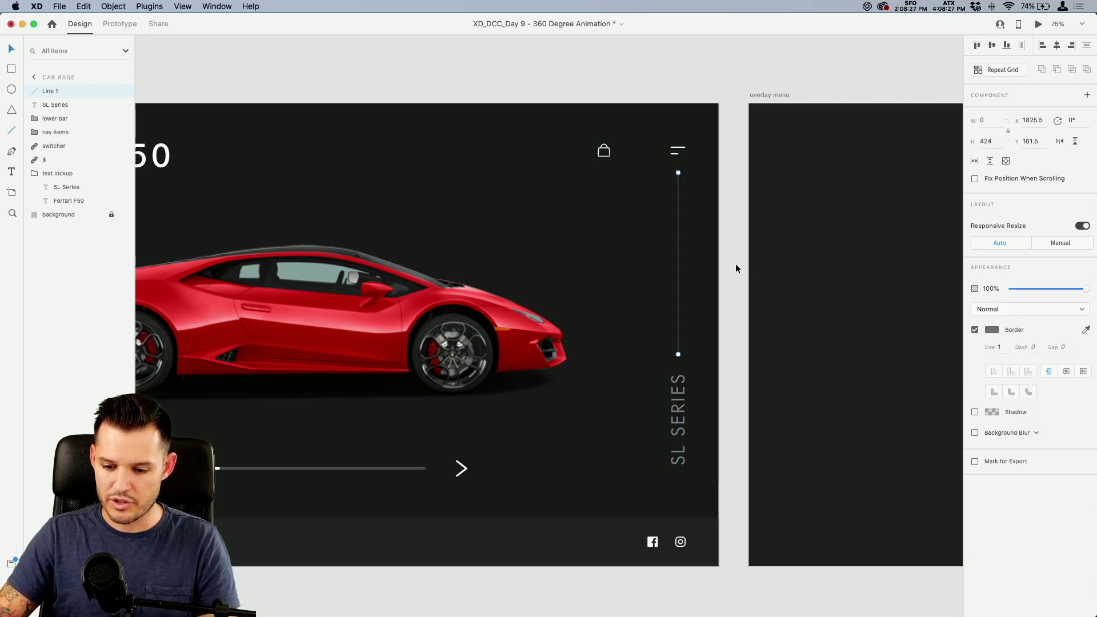
# - Set the rotated SL SERIES text to 19% opacity, group it with the vertical line and name the group "vert"
pyautogui.click(672, 419)
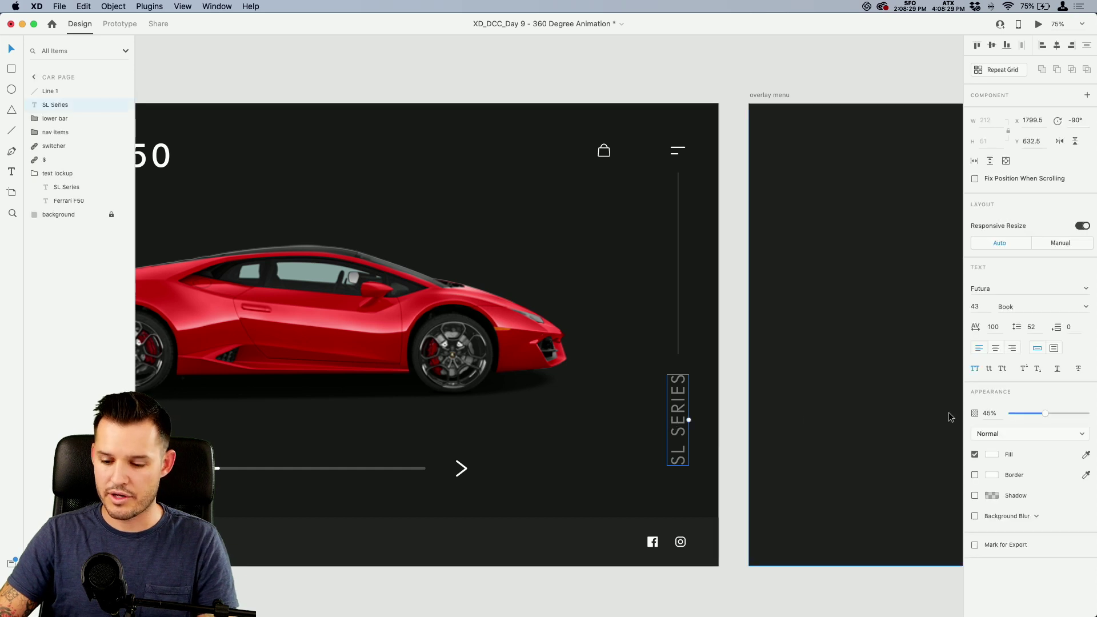
pyautogui.click(1025, 413)
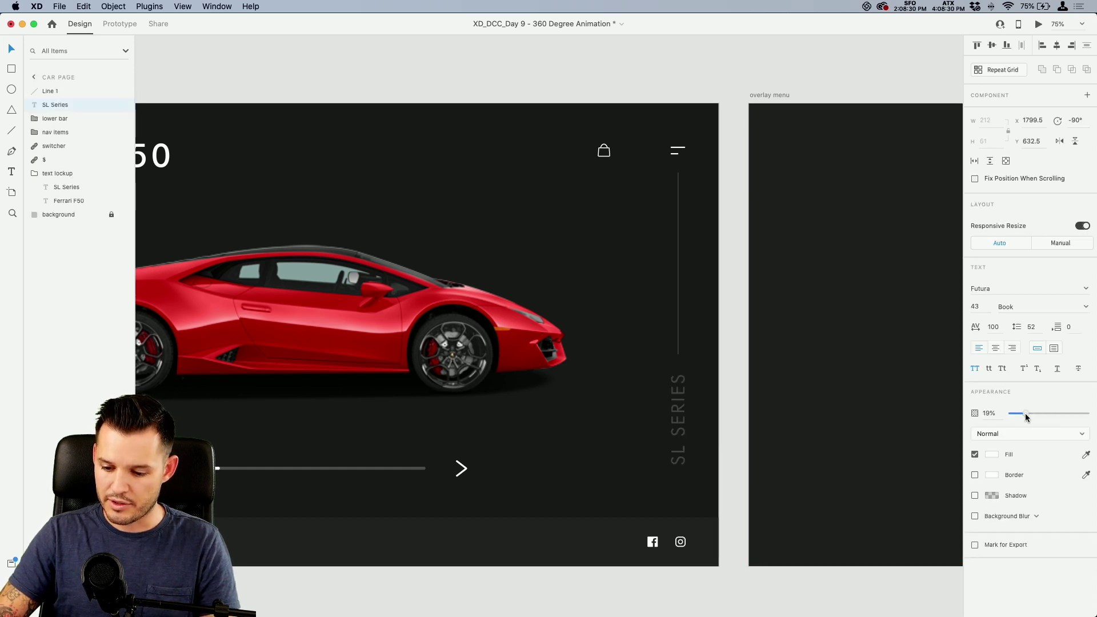
pyautogui.keyDown('shift'); pyautogui.click(679, 307); pyautogui.keyUp('shift')
pyautogui.press('super+g')
pyautogui.doubleClick(68, 94)
pyautogui.write('ve')
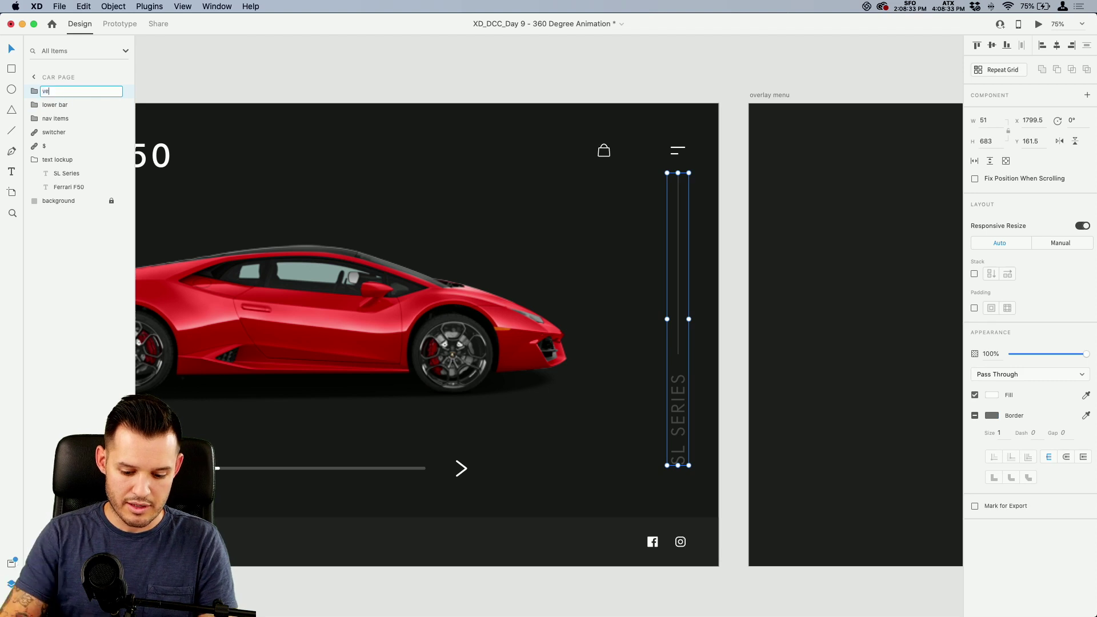
pyautogui.write('rt')
pyautogui.press('Return')
pyautogui.press('Escape')
# - Save the document and open a preview of the car page artboard
pyautogui.press('super+s')
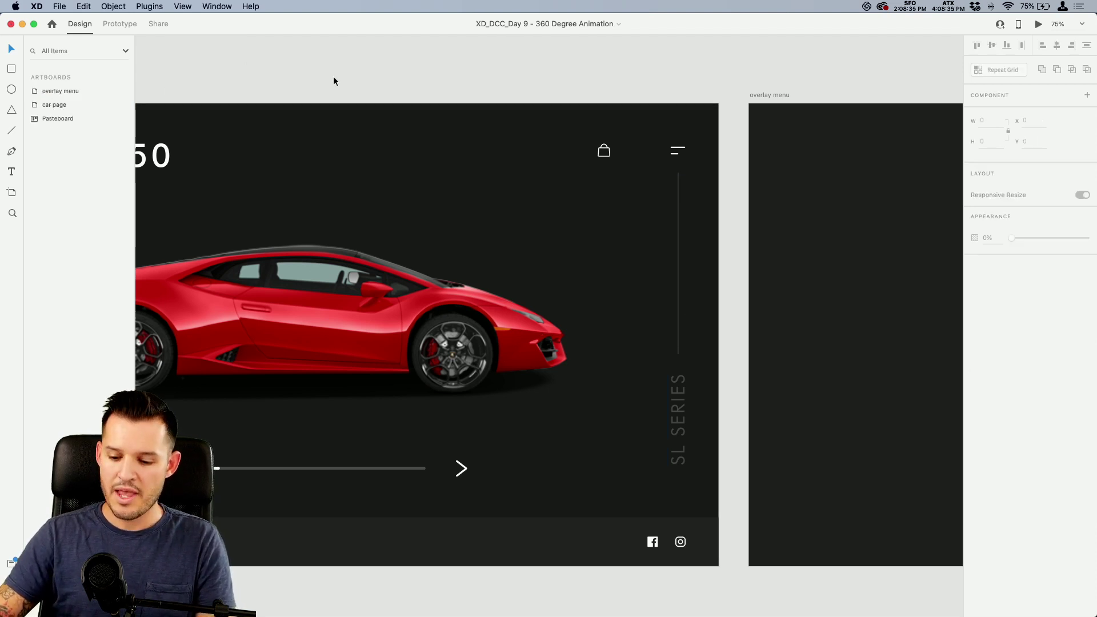
pyautogui.press('super+0')
pyautogui.press('super+=')
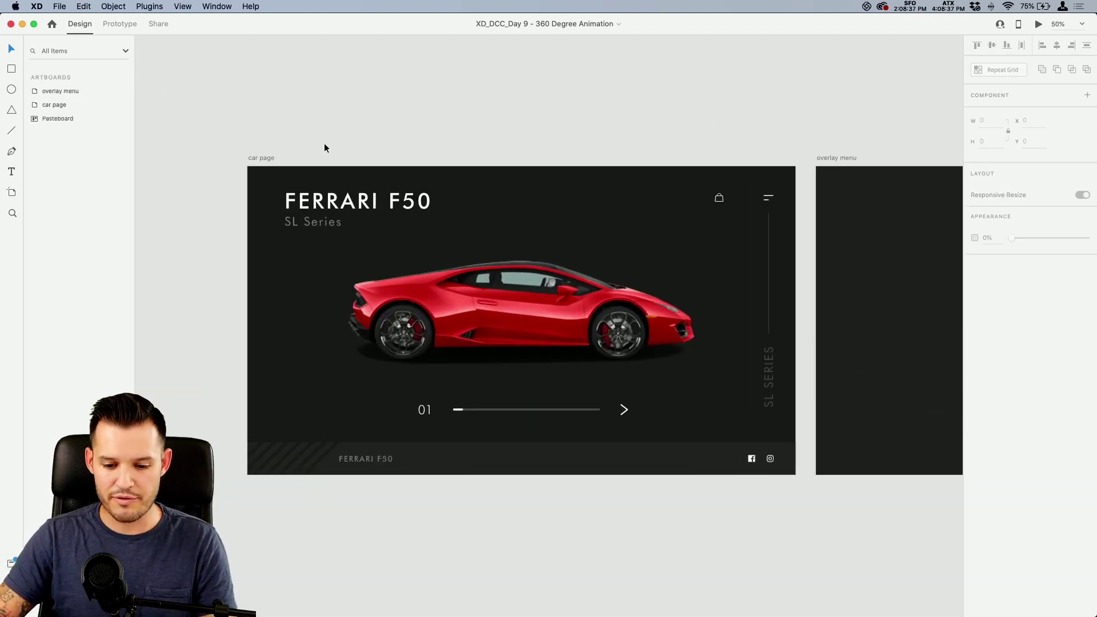
pyautogui.click(260, 158)
pyautogui.click(1039, 24)
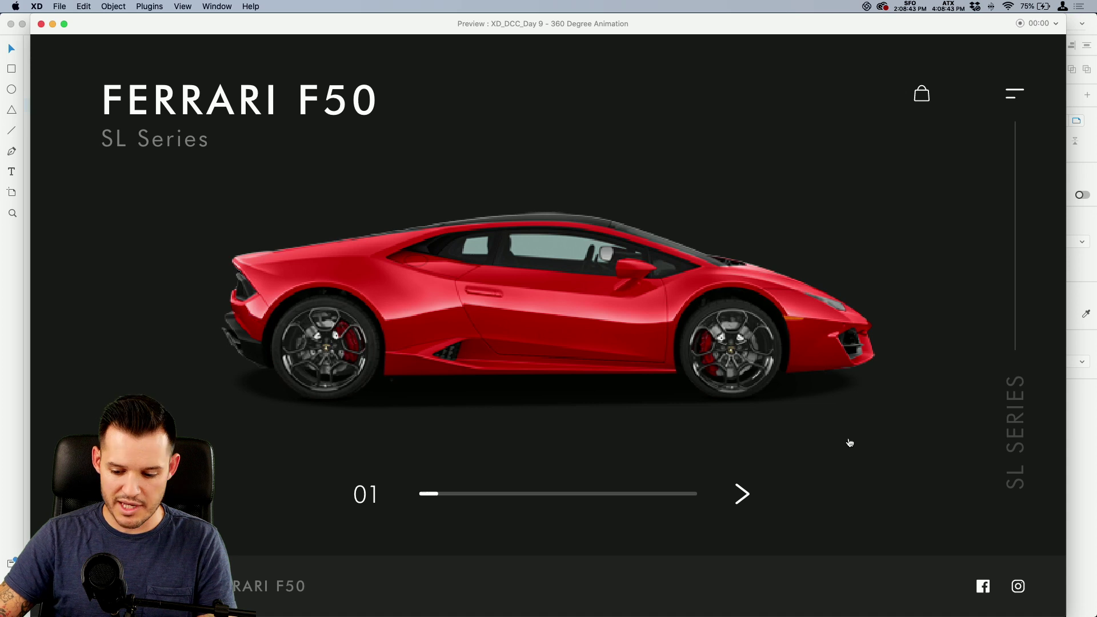
# - Test opening and closing the overlay menu in the preview, and close the preview window
pyautogui.click(1018, 98)
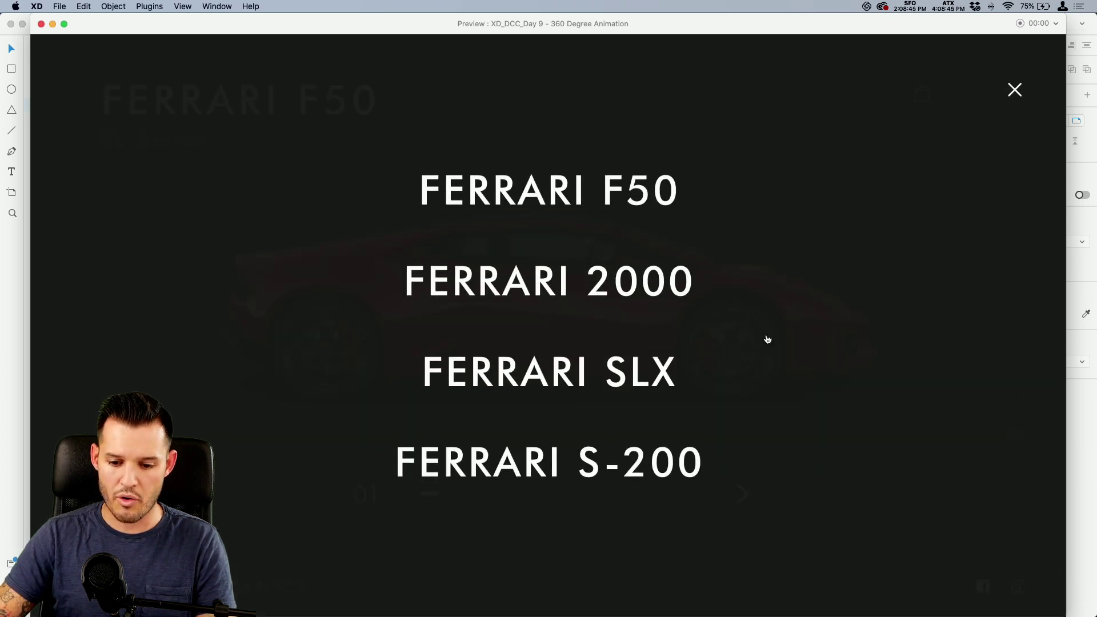
pyautogui.click(1008, 92)
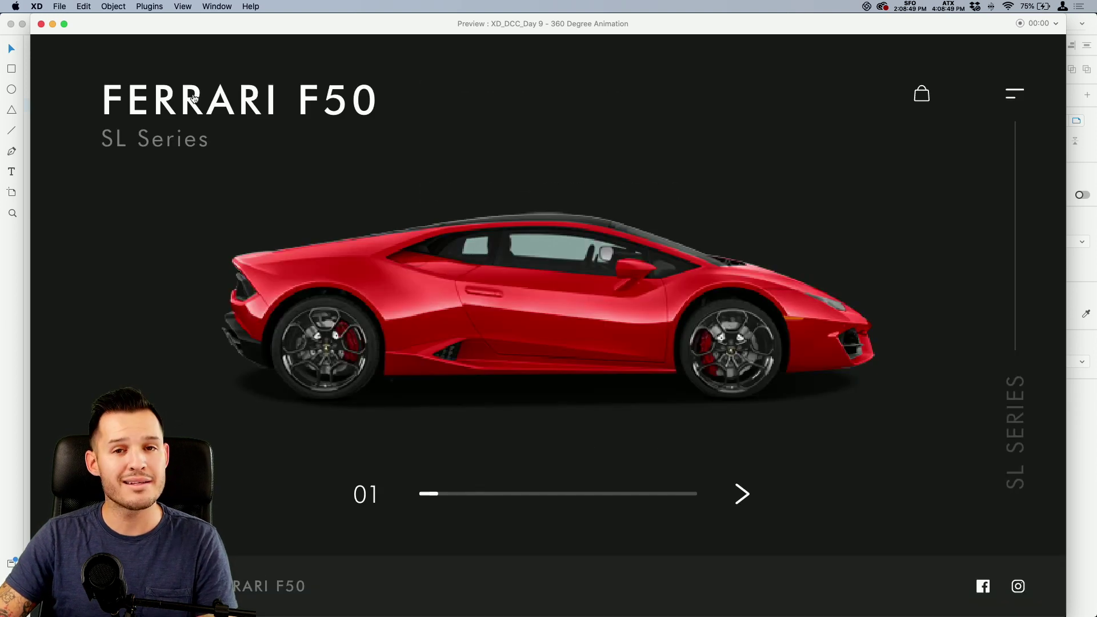
pyautogui.click(41, 24)
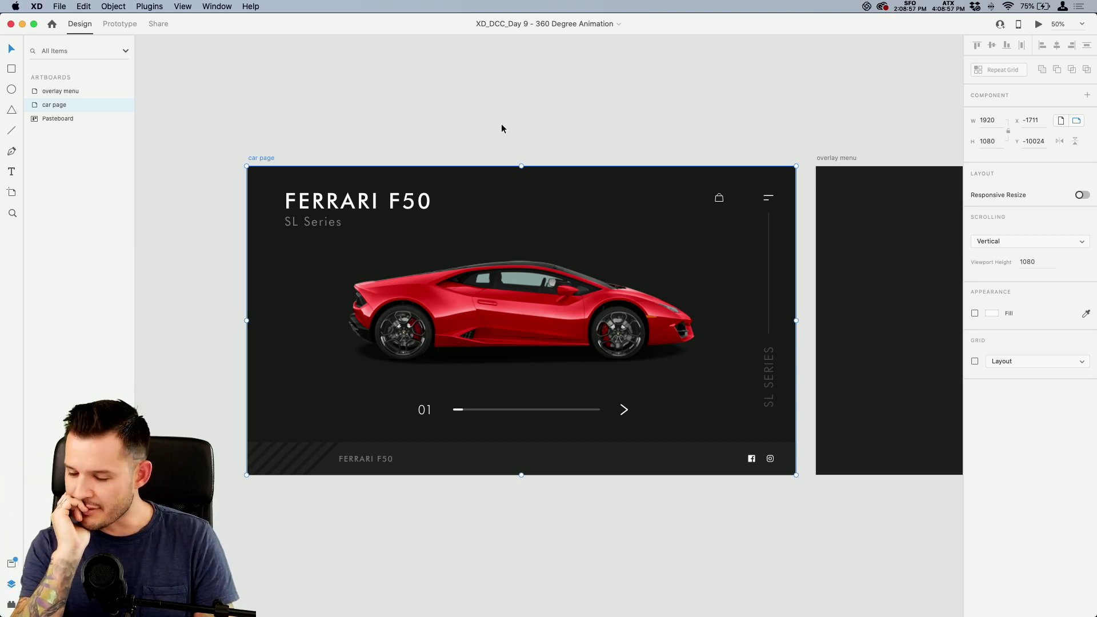
# - Draw a wide ellipse about 1181 by 306 over the upper part of the car on the car page
pyautogui.click(532, 289)
pyautogui.press('cmd+1')
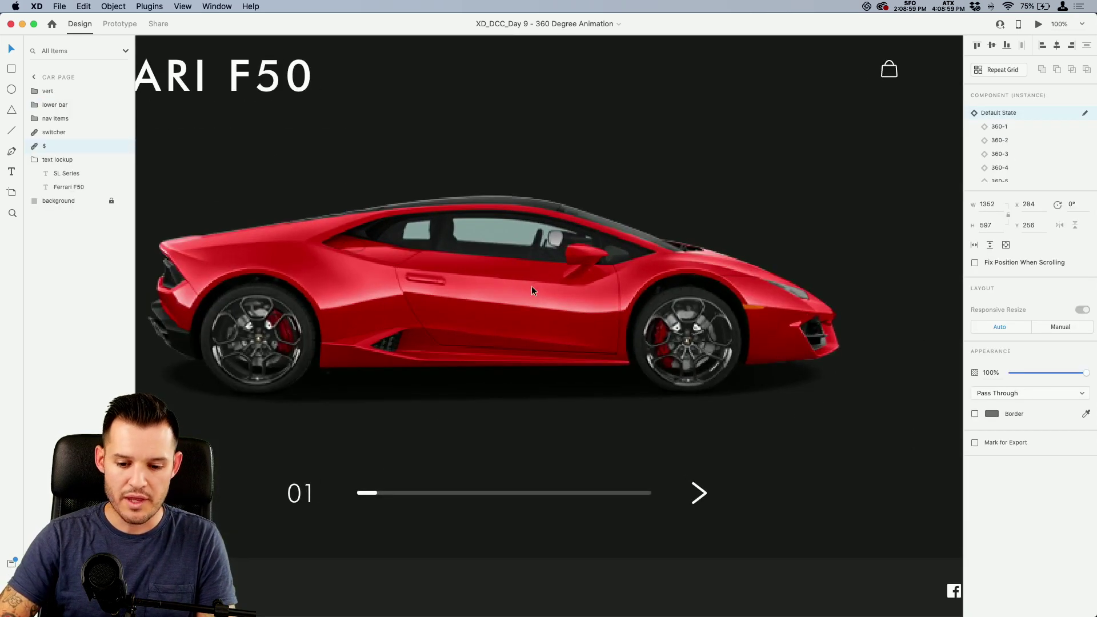
pyautogui.press('e')
pyautogui.hscroll(-3, 551, 289)
pyautogui.scroll(-1, 550, 289)
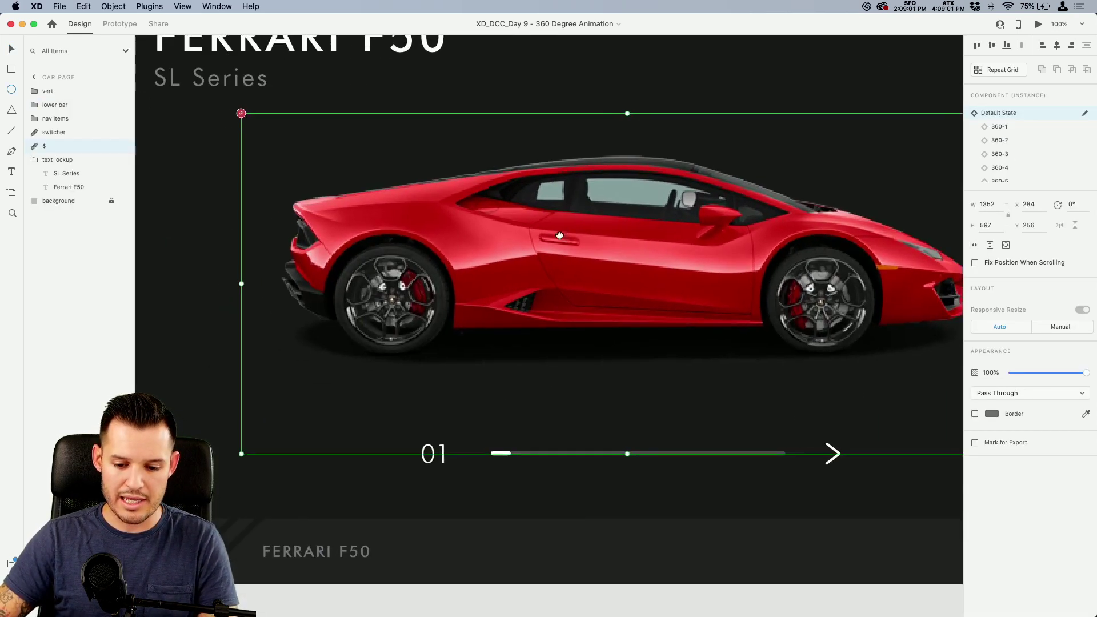
pyautogui.moveTo(248, 150)
pyautogui.mouseDown()
pyautogui.moveTo(879, 262)
pyautogui.moveTo(928, 315)
pyautogui.moveTo(922, 323)
pyautogui.mouseUp()
pyautogui.moveTo(641, 167); pyautogui.dragTo(641, 153)
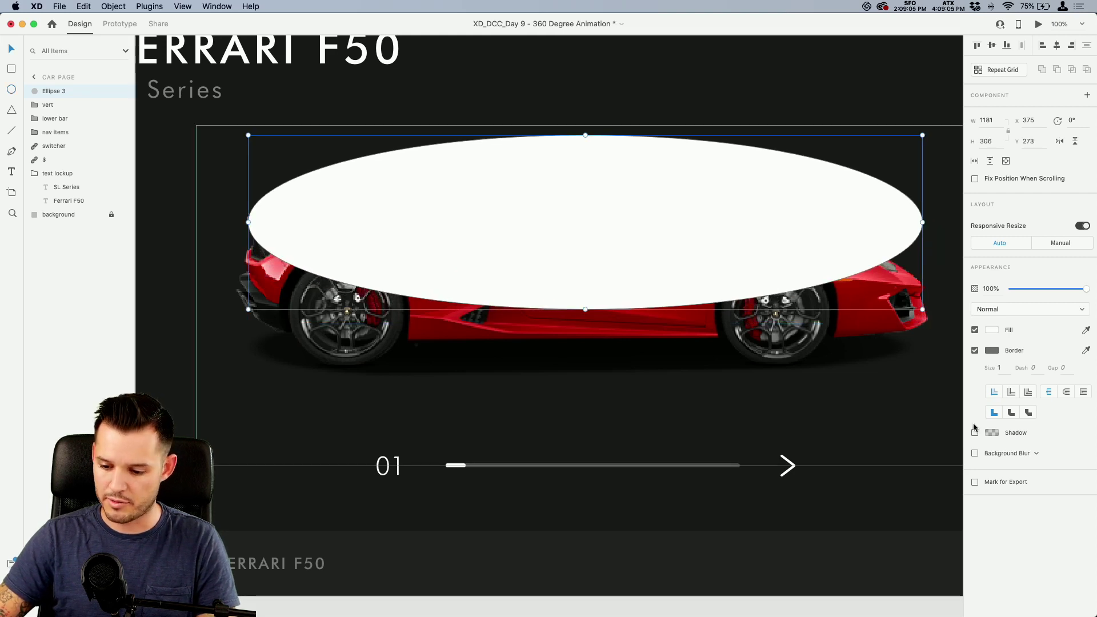
# - Send the white ellipse backward until it sits behind the car and above the text lookup group
pyautogui.press('super+bracketleft')
pyautogui.press('super+bracketleft')
pyautogui.press('super+bracketleft')
pyautogui.press('super+bracketleft')
pyautogui.press('super+bracketleft')
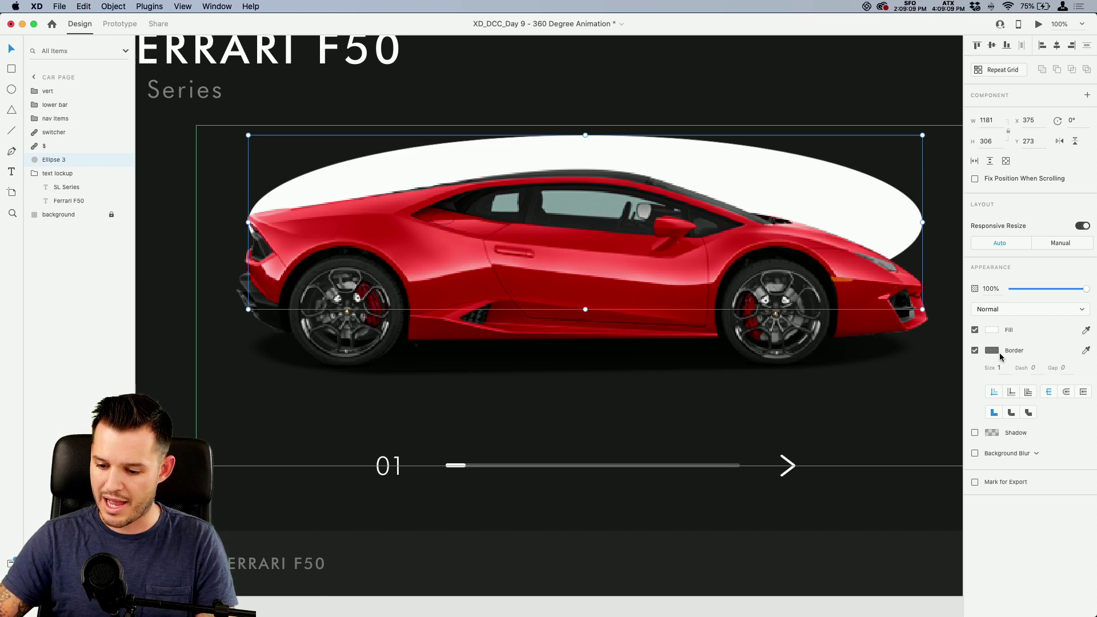
# - Remove the ellipse's border and fill it with a dark red sampled from the car, brightened to #C30618
pyautogui.click(974, 350)
pyautogui.click(1085, 330)
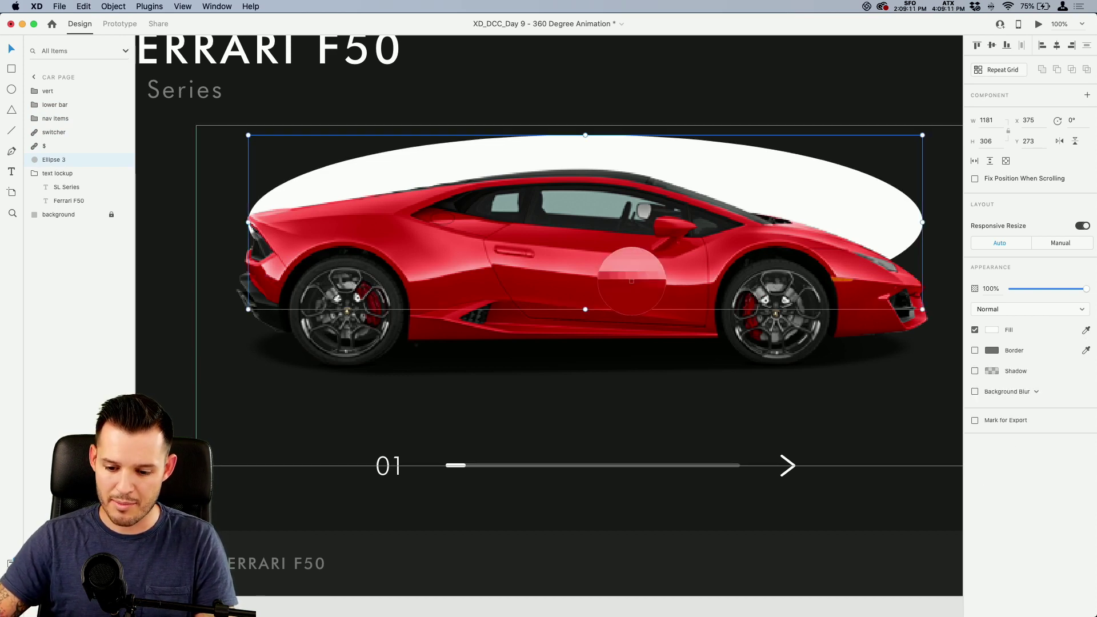
pyautogui.click(631, 276)
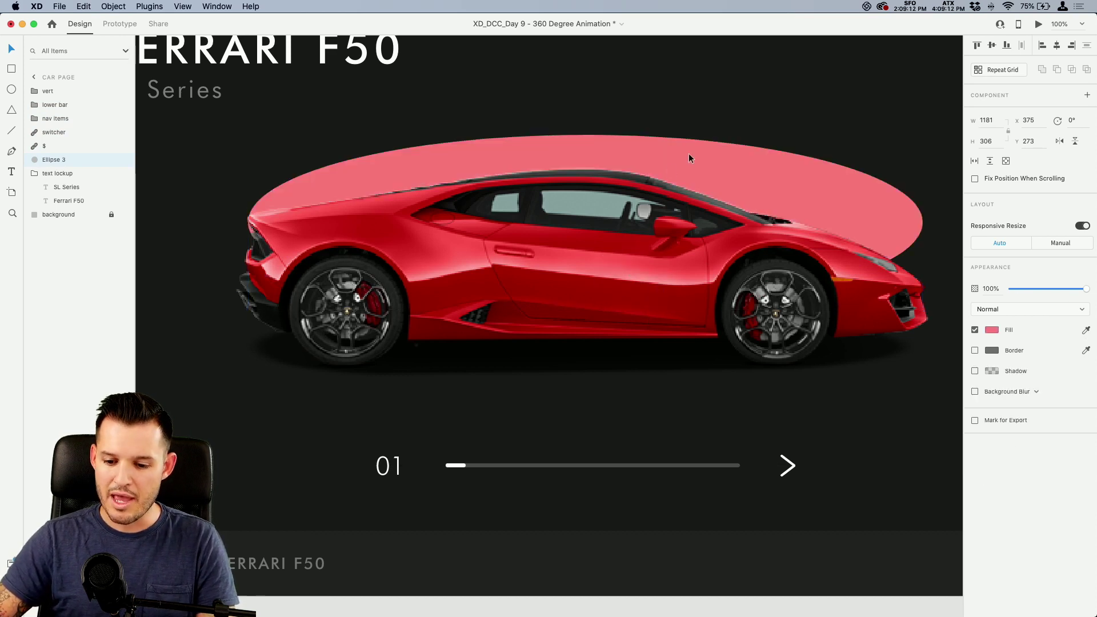
pyautogui.click(1085, 330)
pyautogui.click(694, 325)
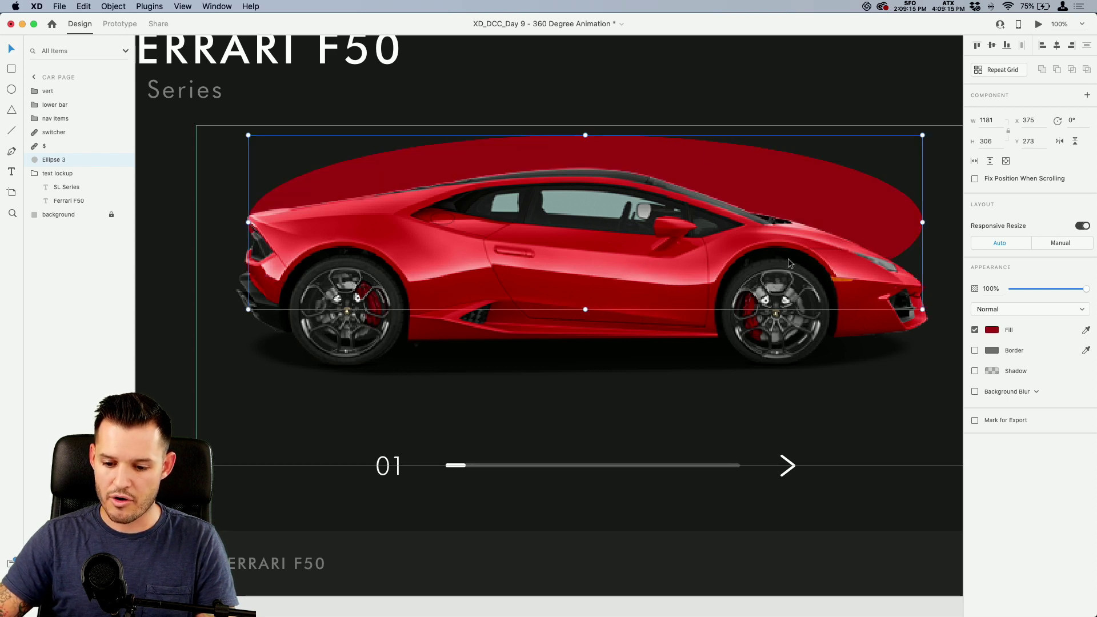
pyautogui.click(992, 331)
pyautogui.click(941, 295)
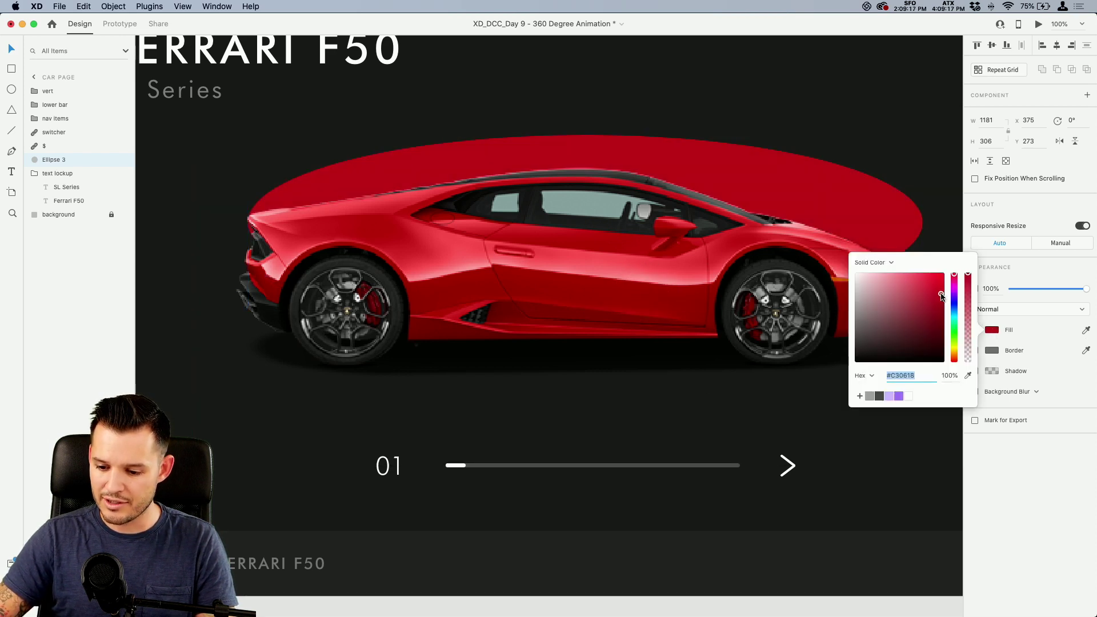
pyautogui.click(1028, 477)
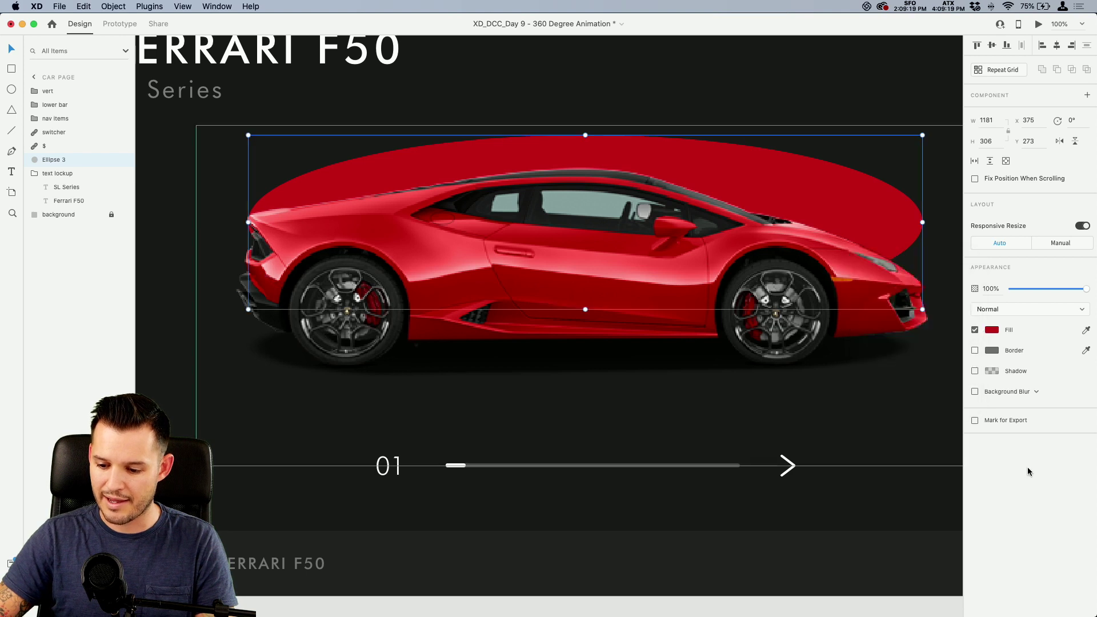
# - Apply an Object Blur with an amount of 50 to the red ellipse
pyautogui.click(1019, 392)
pyautogui.click(1005, 400)
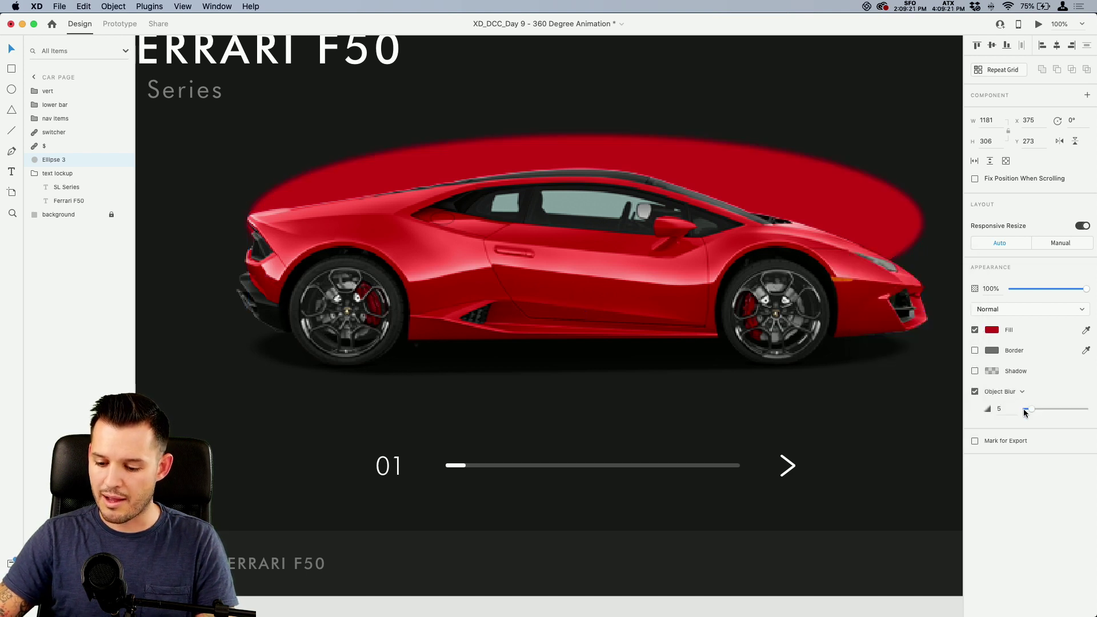
pyautogui.moveTo(1031, 411); pyautogui.dragTo(1085, 409)
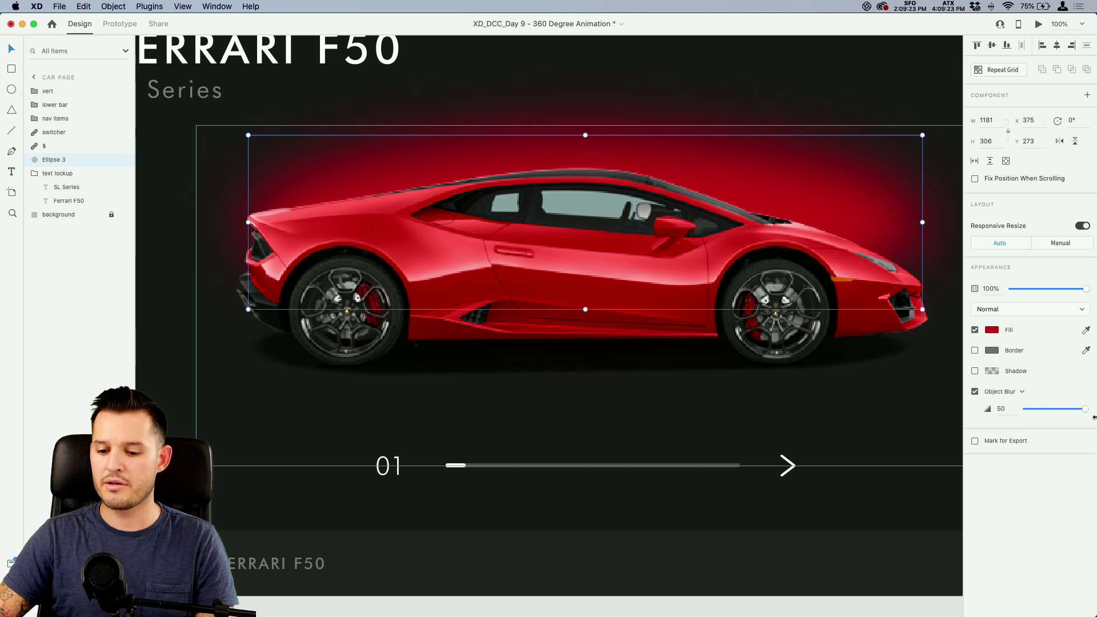
# - Stretch the blurred ellipse upward to a height of 353 and lower its opacity to 20%
pyautogui.moveTo(1079, 292); pyautogui.dragTo(1044, 297)
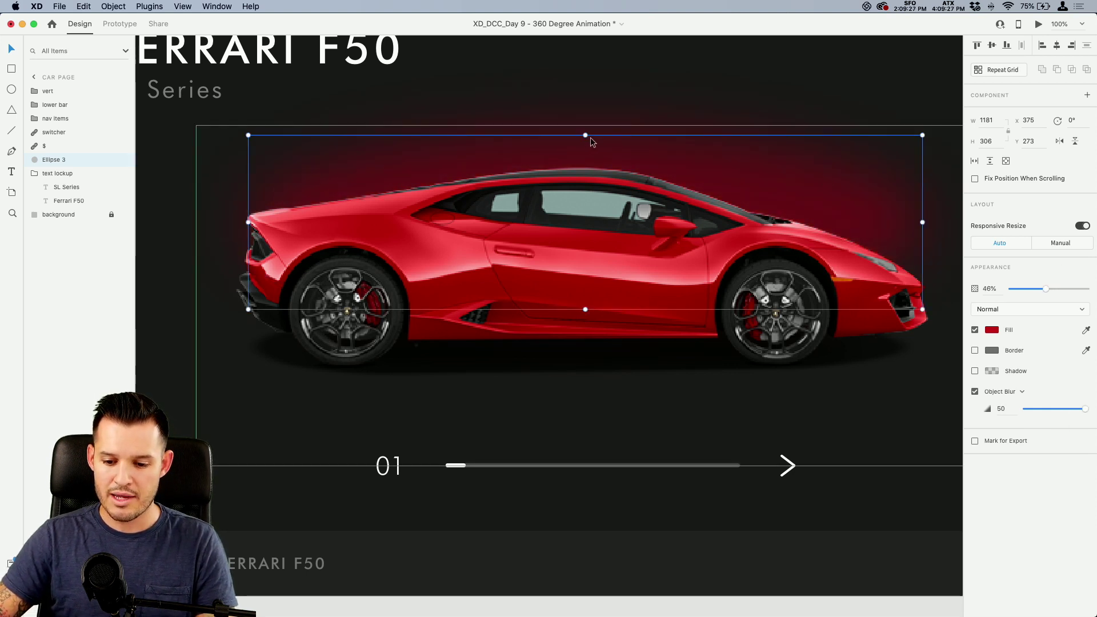
pyautogui.moveTo(585, 135); pyautogui.dragTo(585, 108)
pyautogui.moveTo(1058, 292); pyautogui.dragTo(1023, 289)
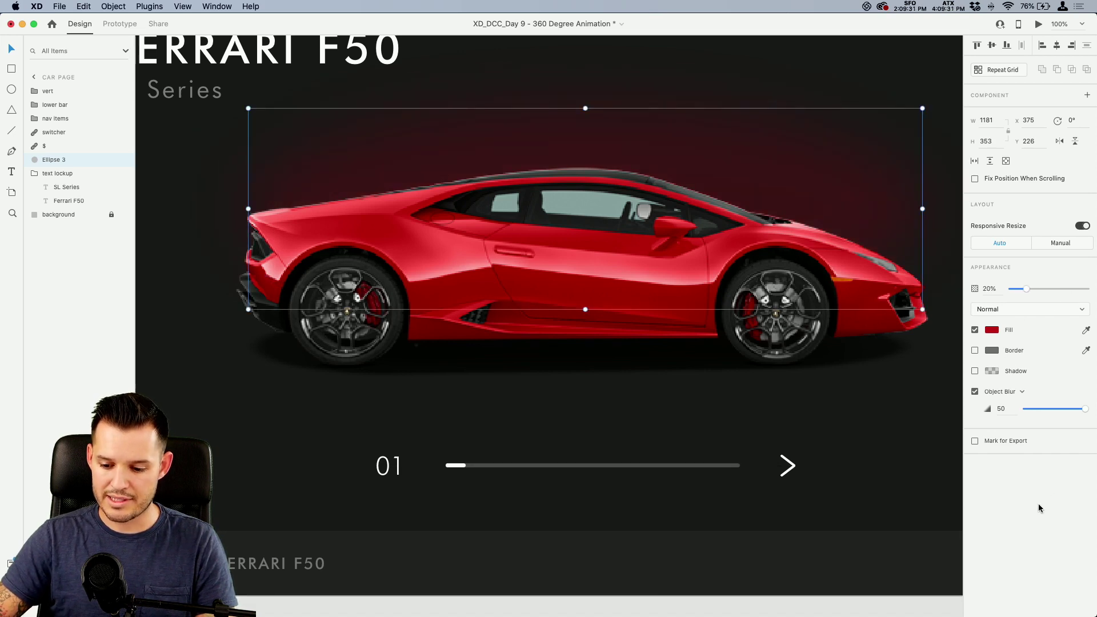
pyautogui.press('super+minus')
pyautogui.click(739, 581)
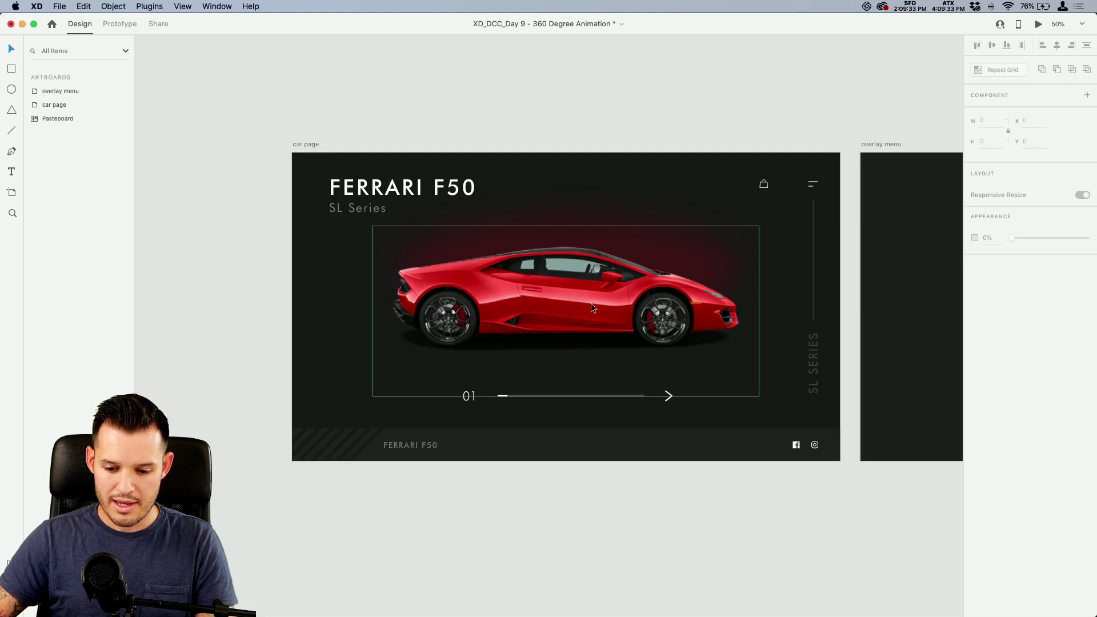
pyautogui.click(593, 222)
pyautogui.moveTo(593, 221); pyautogui.dragTo(586, 228)
pyautogui.click(679, 543)
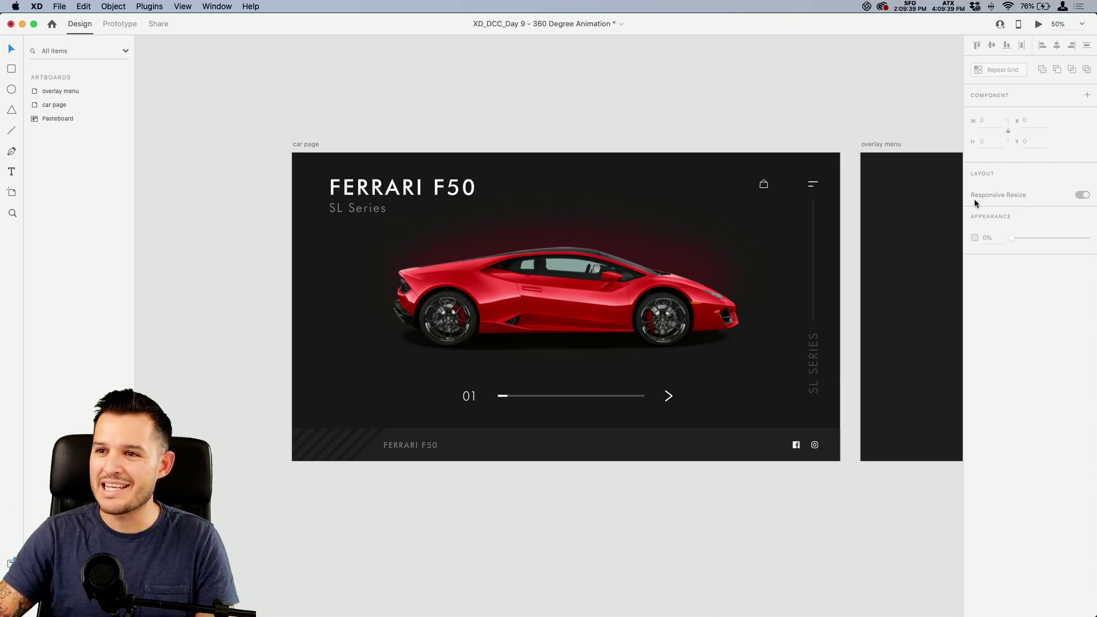
# - Combine the car component and the numbered switcher beneath it into a single new component
pyautogui.click(478, 281)
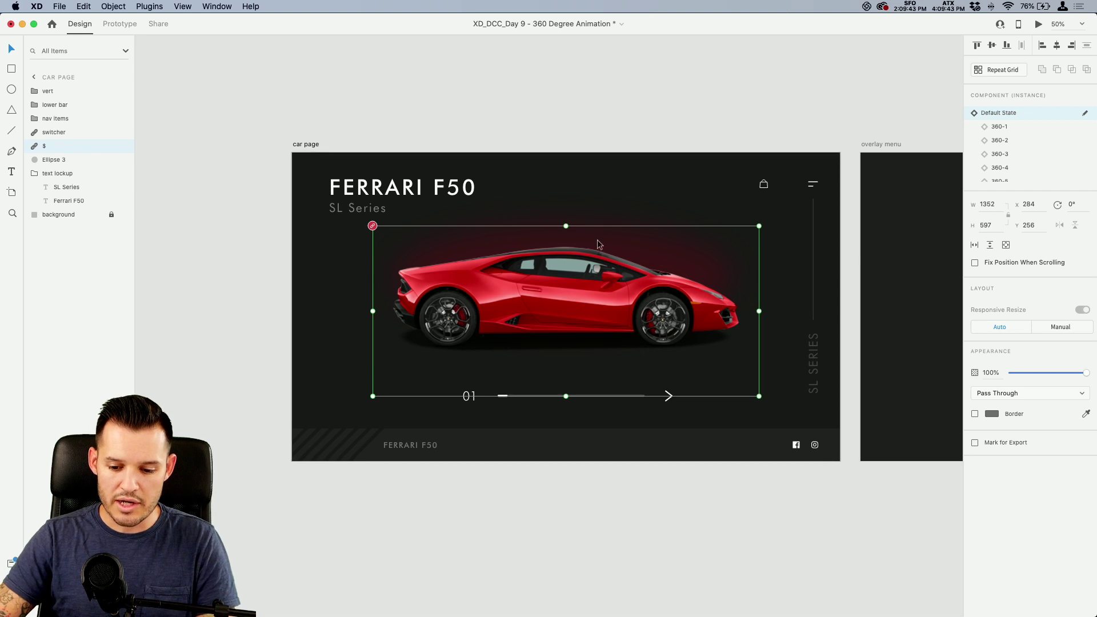
pyautogui.click(562, 410)
pyautogui.click(550, 317)
pyautogui.press('super+1')
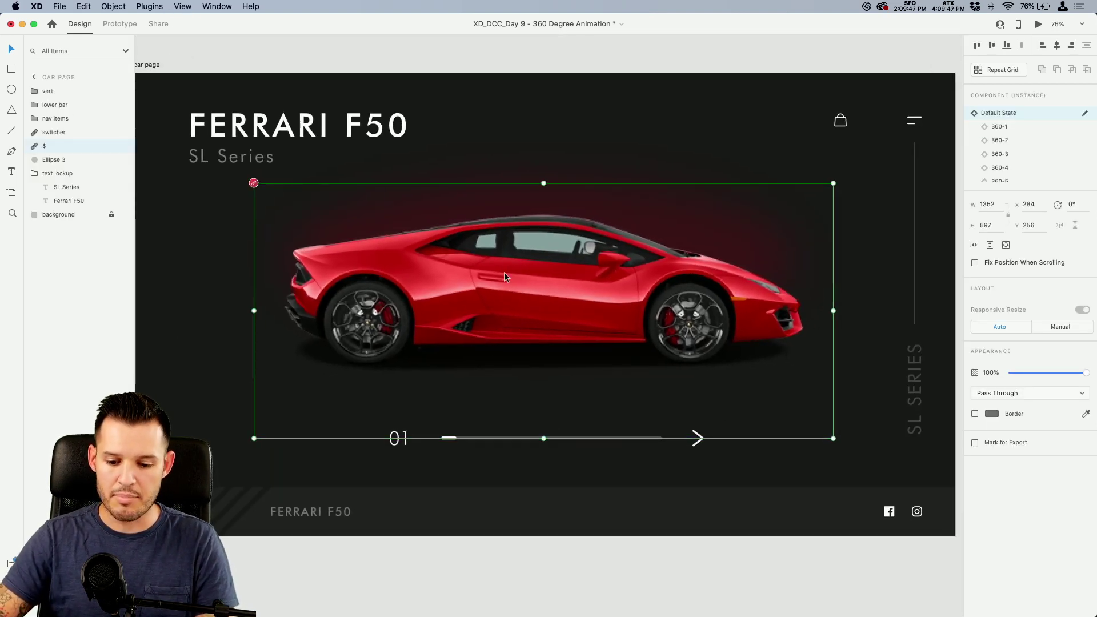
pyautogui.click(397, 446)
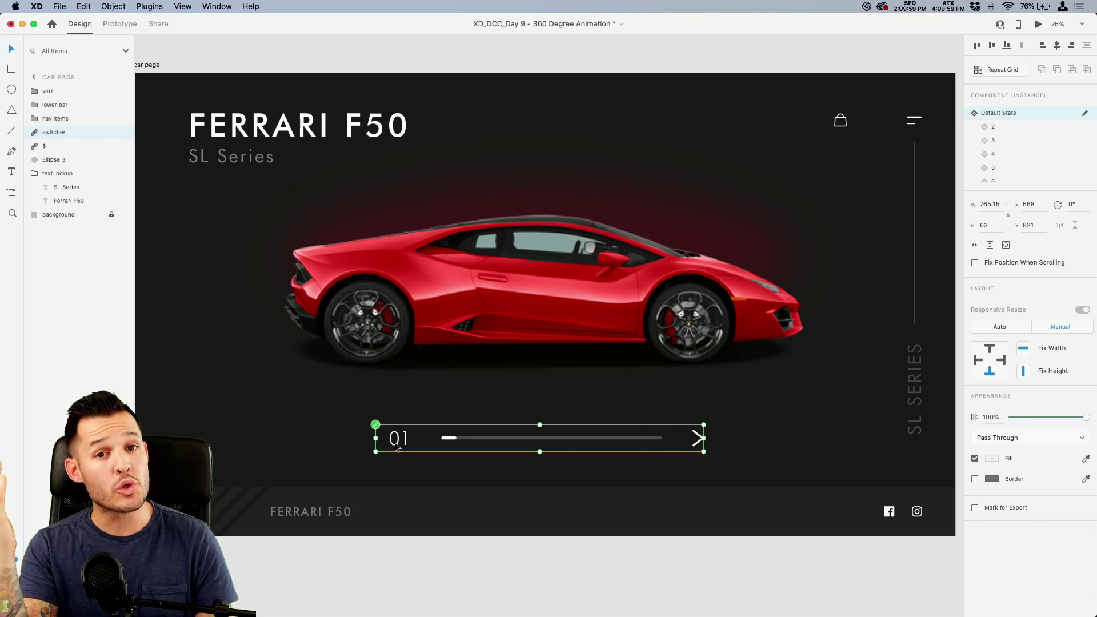
pyautogui.click(519, 309)
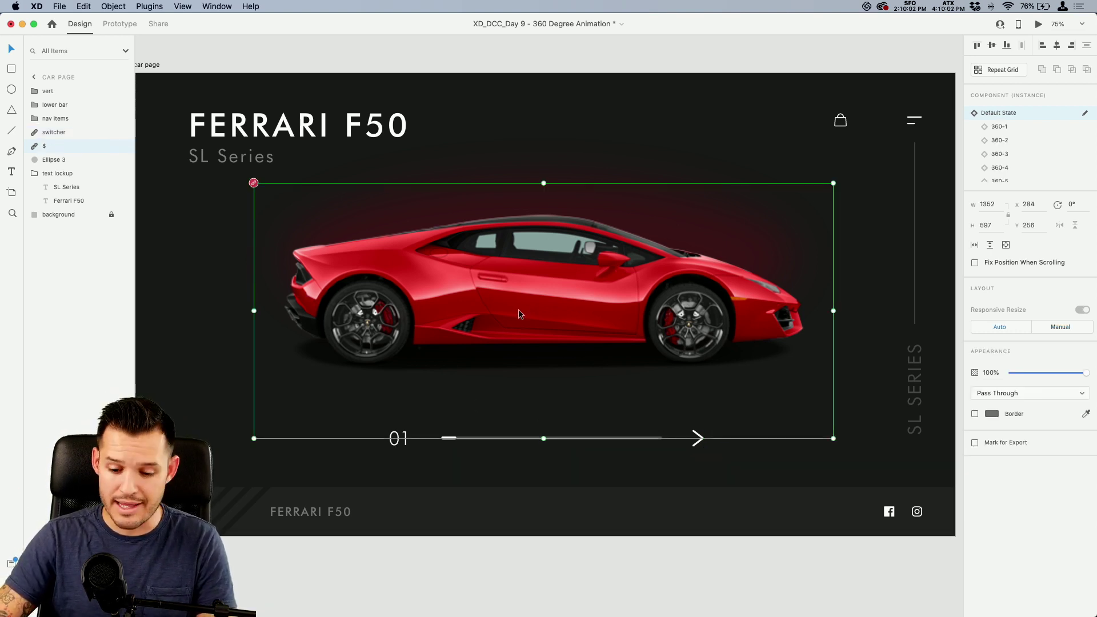
pyautogui.keyDown('shift'); pyautogui.click(398, 447); pyautogui.keyUp('shift')
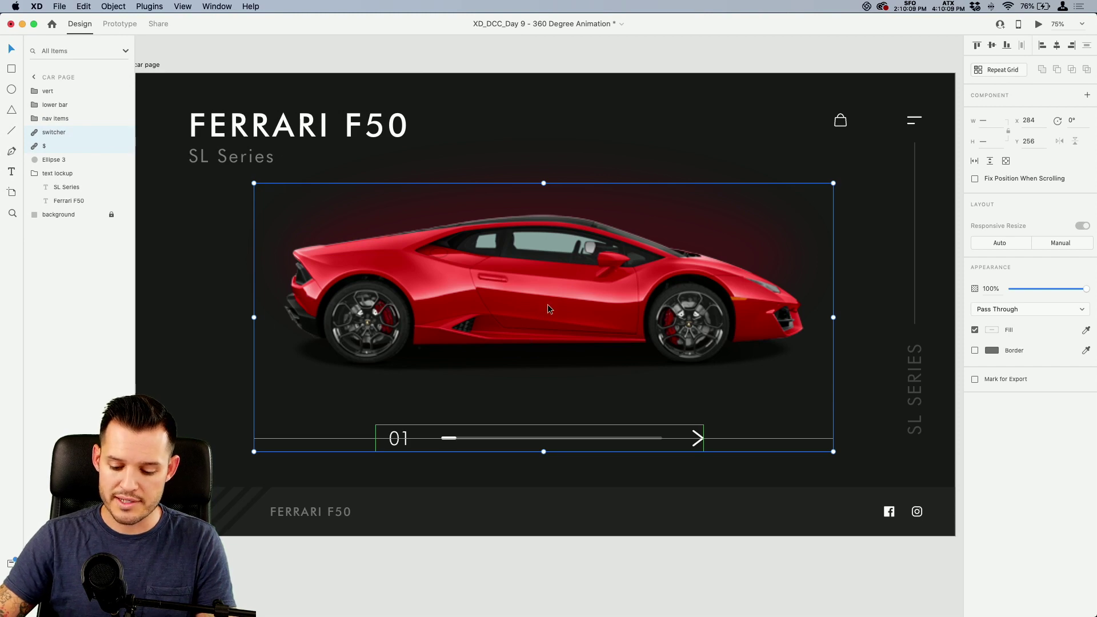
pyautogui.press('cmd+k')
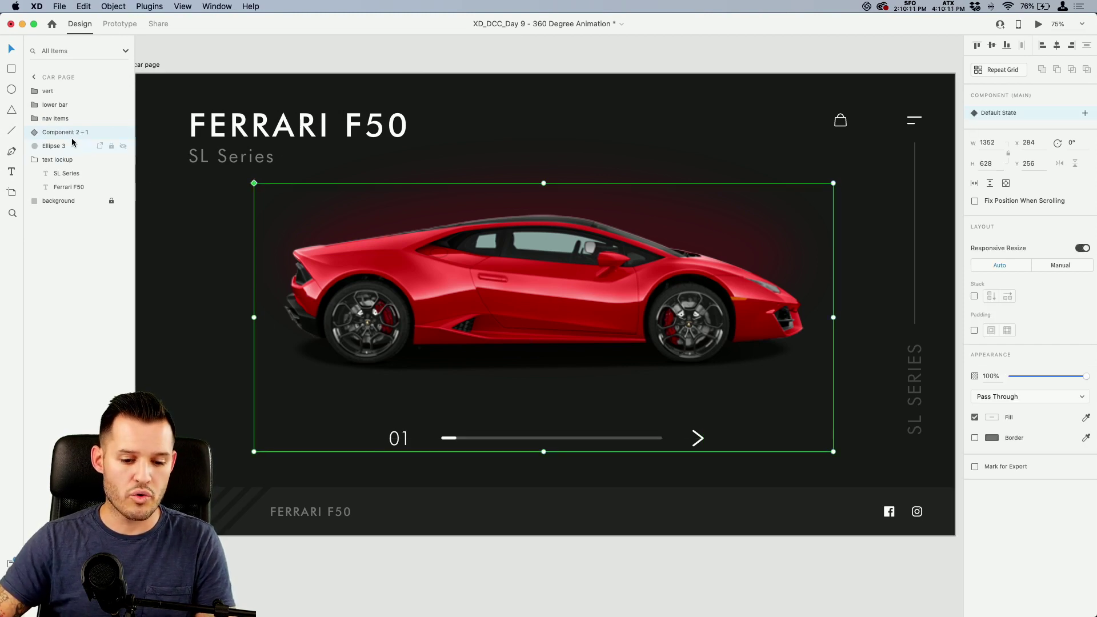
# - Rename the new combined component as 360 switcher
pyautogui.doubleClick(64, 133)
pyautogui.write('master')
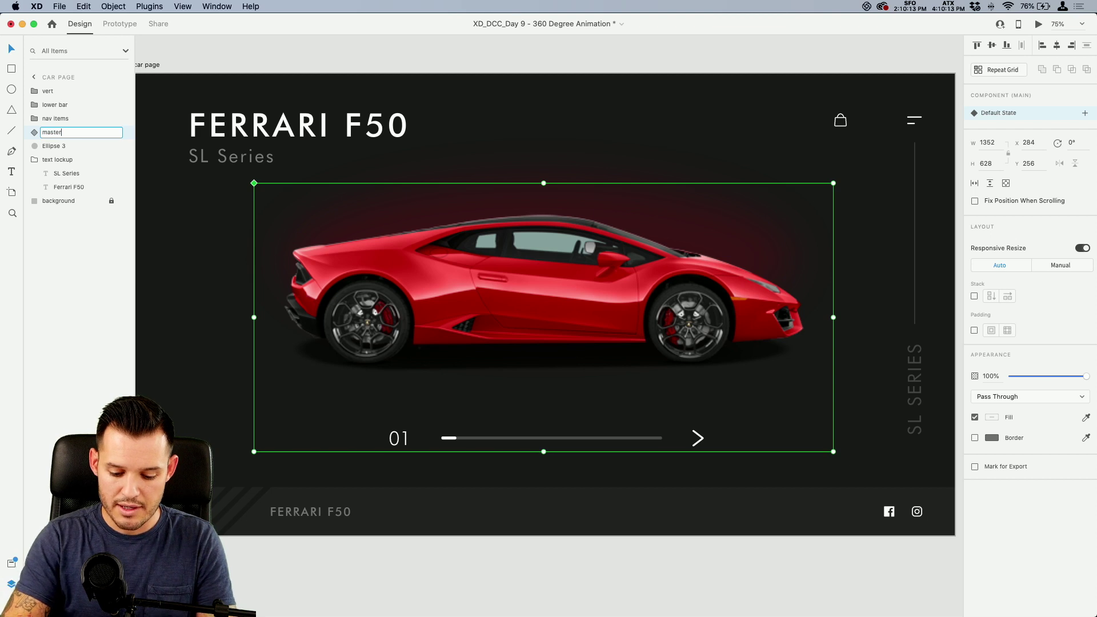
pyautogui.write(' switcher')
pyautogui.press('Return')
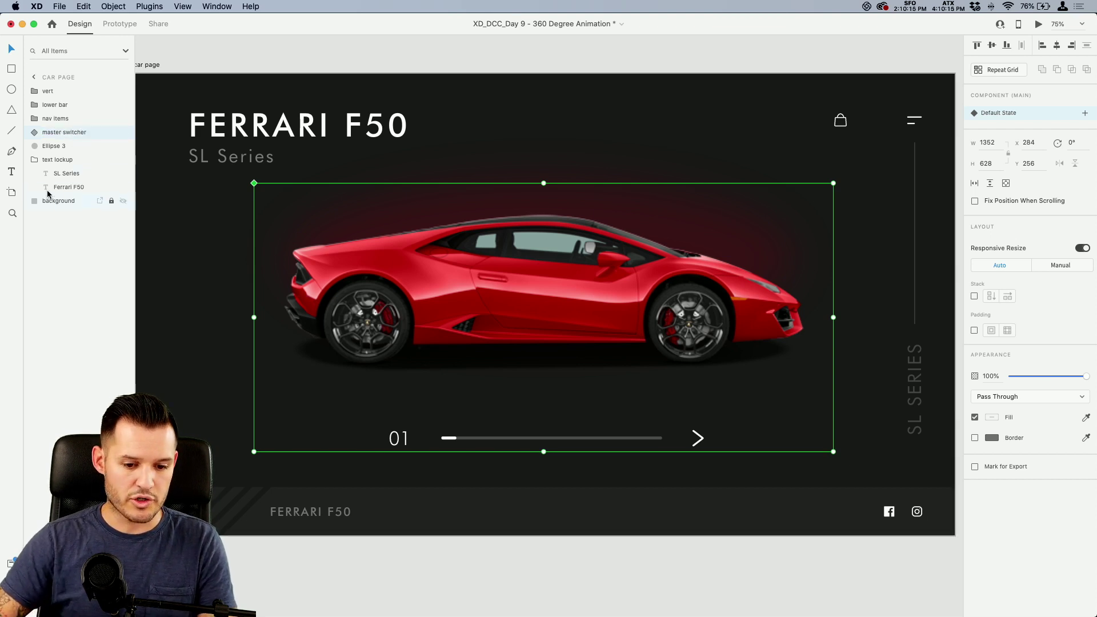
pyautogui.doubleClick(50, 132)
pyautogui.write('360')
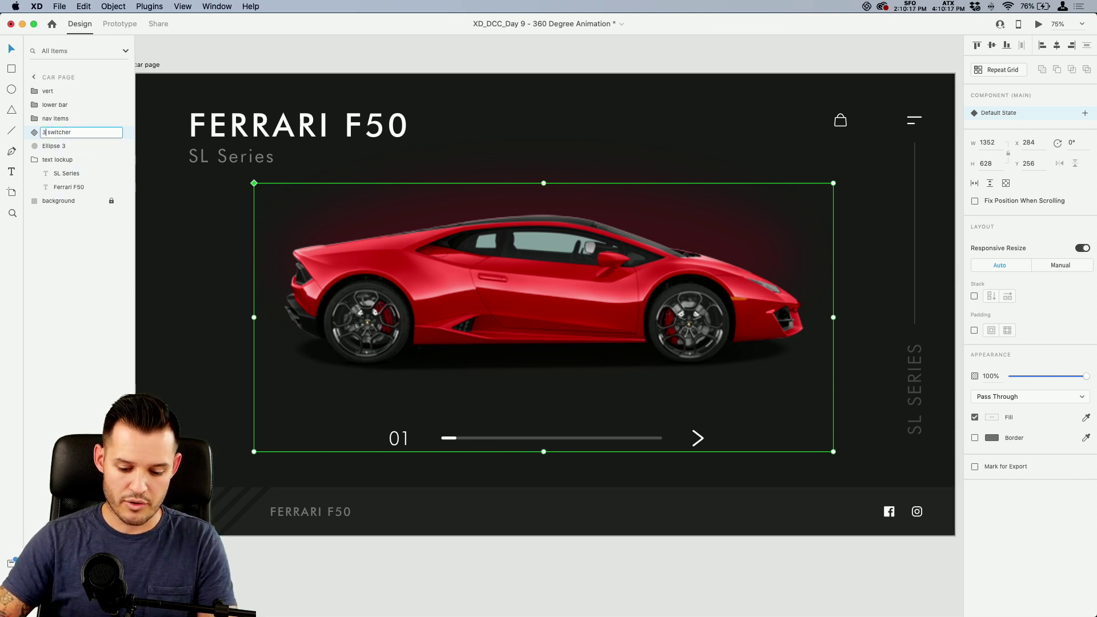
pyautogui.press('Return')
pyautogui.press('Escape')
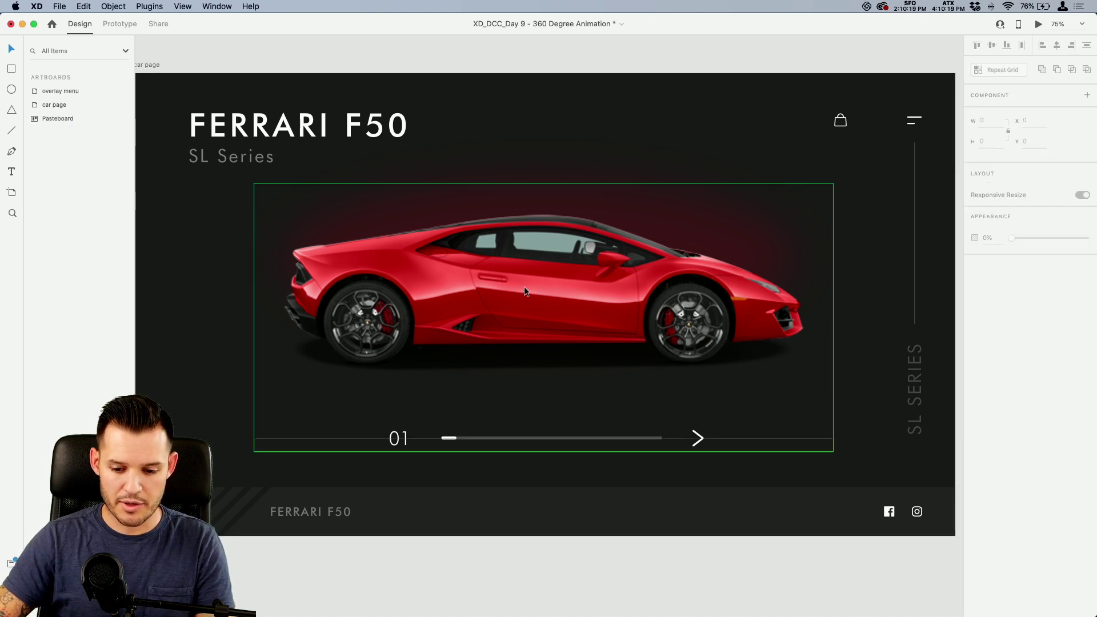
# - Add a new state to the 360 switcher component and keep its default name
pyautogui.click(523, 286)
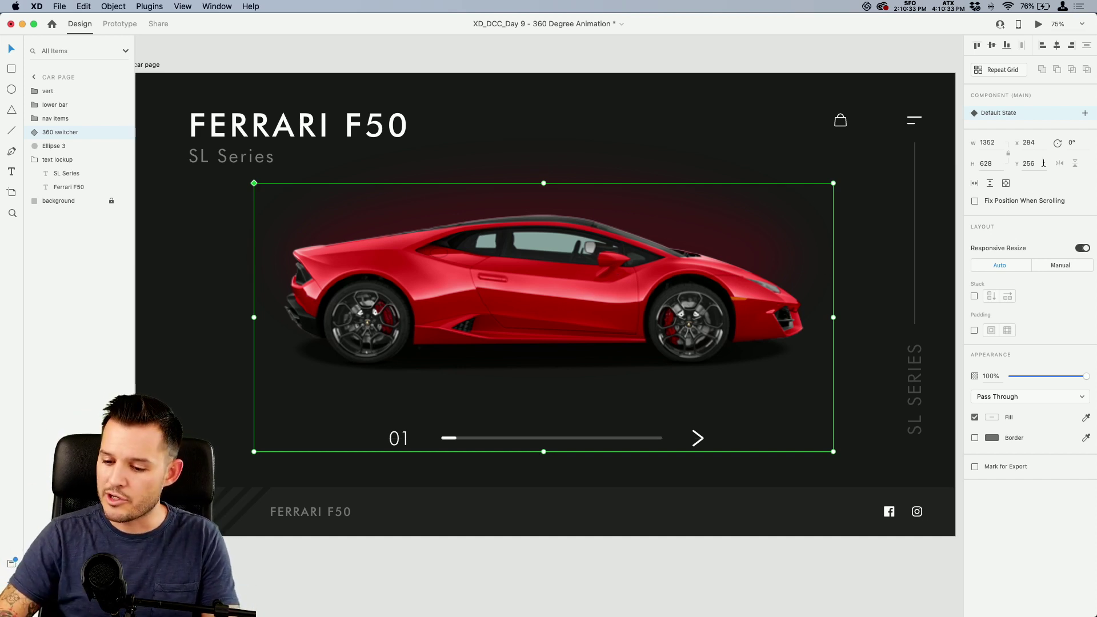
pyautogui.click(1084, 114)
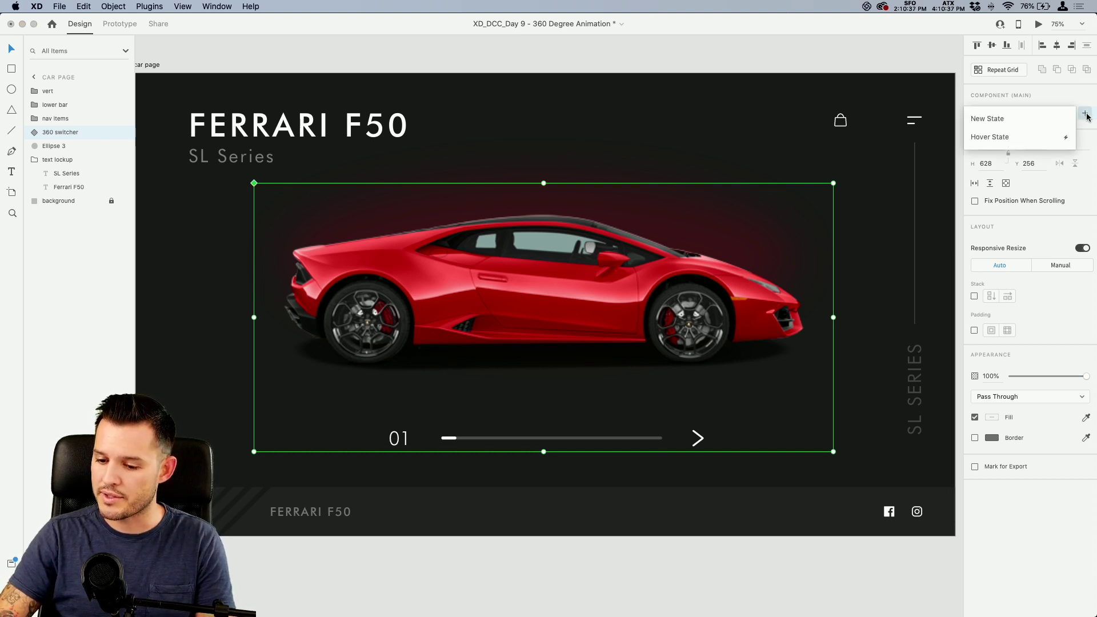
pyautogui.click(987, 121)
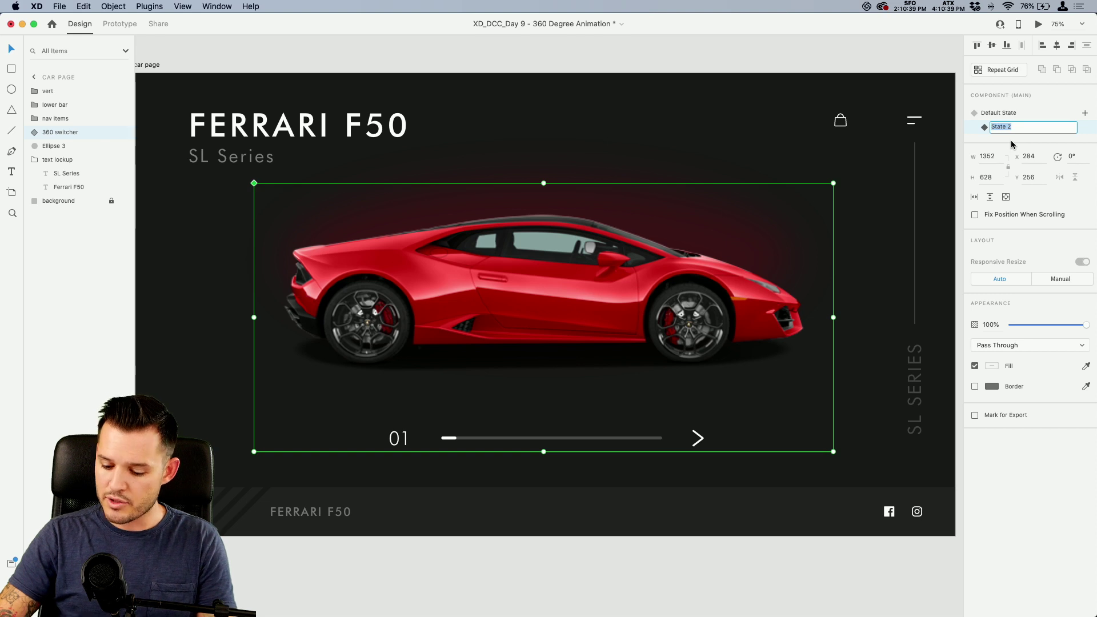
pyautogui.press('Return')
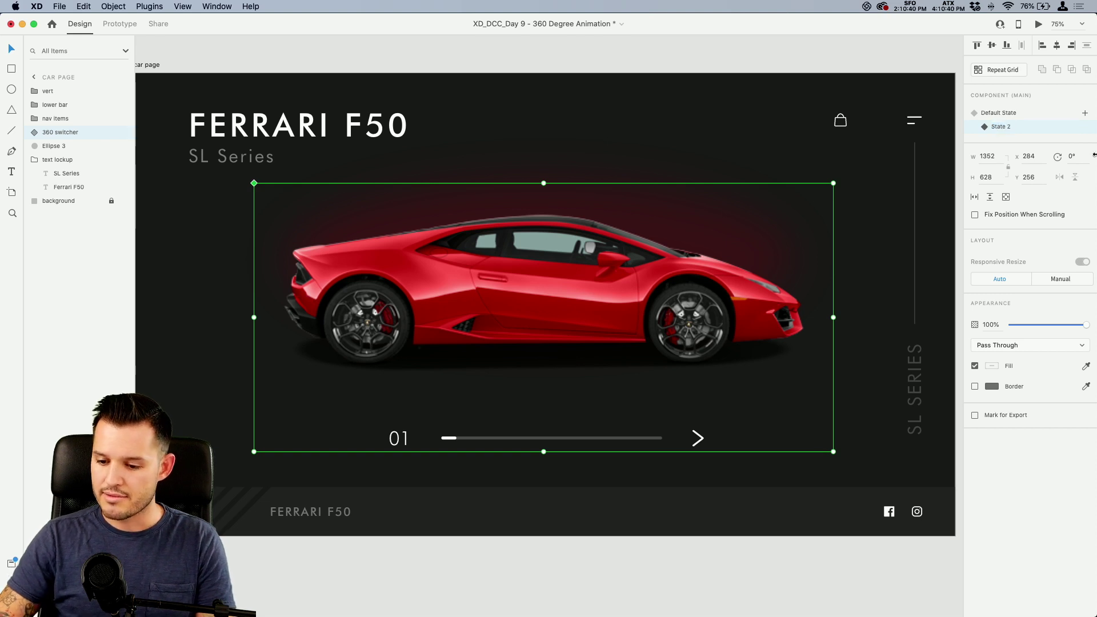
# - Within the new state, set the nested car to its 360-4 state and the nested switcher to its 2 state
pyautogui.doubleClick(564, 262)
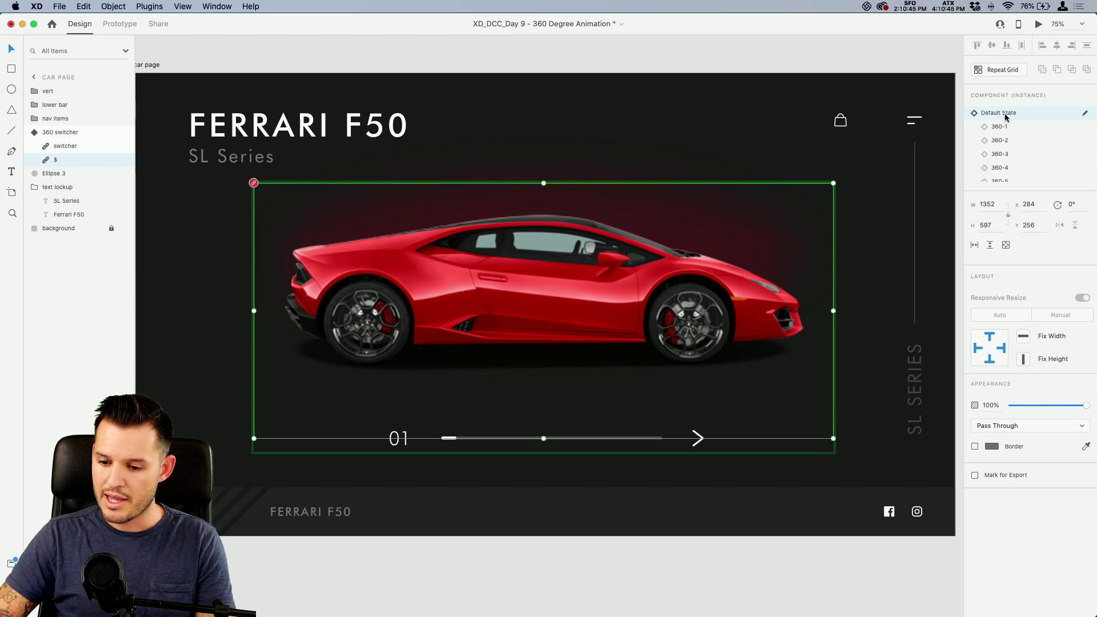
pyautogui.click(1009, 166)
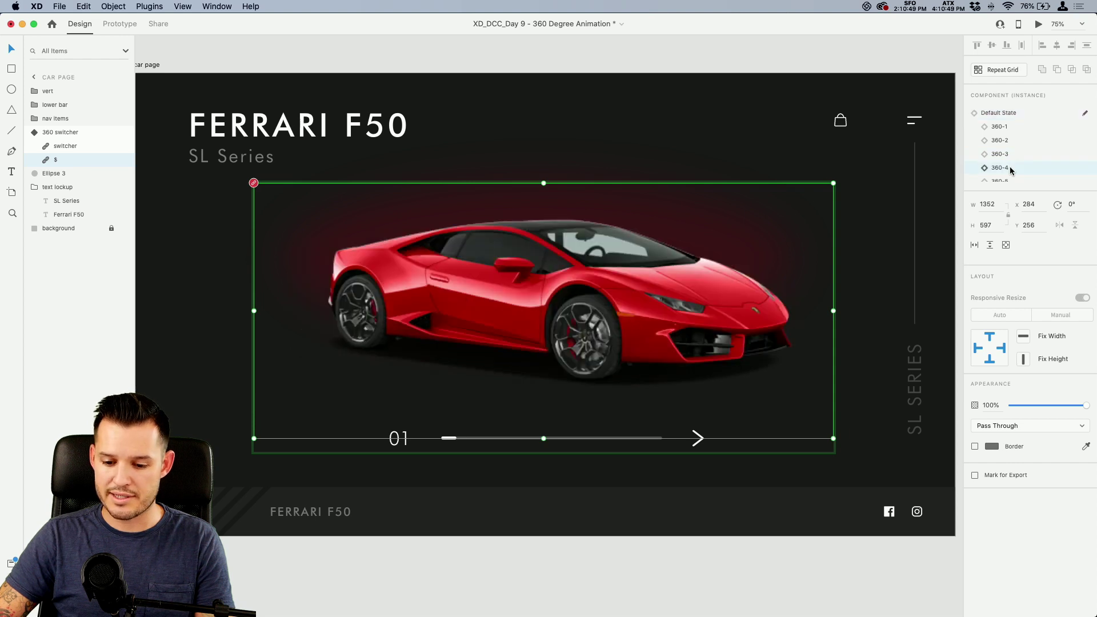
pyautogui.doubleClick(451, 443)
pyautogui.click(1002, 128)
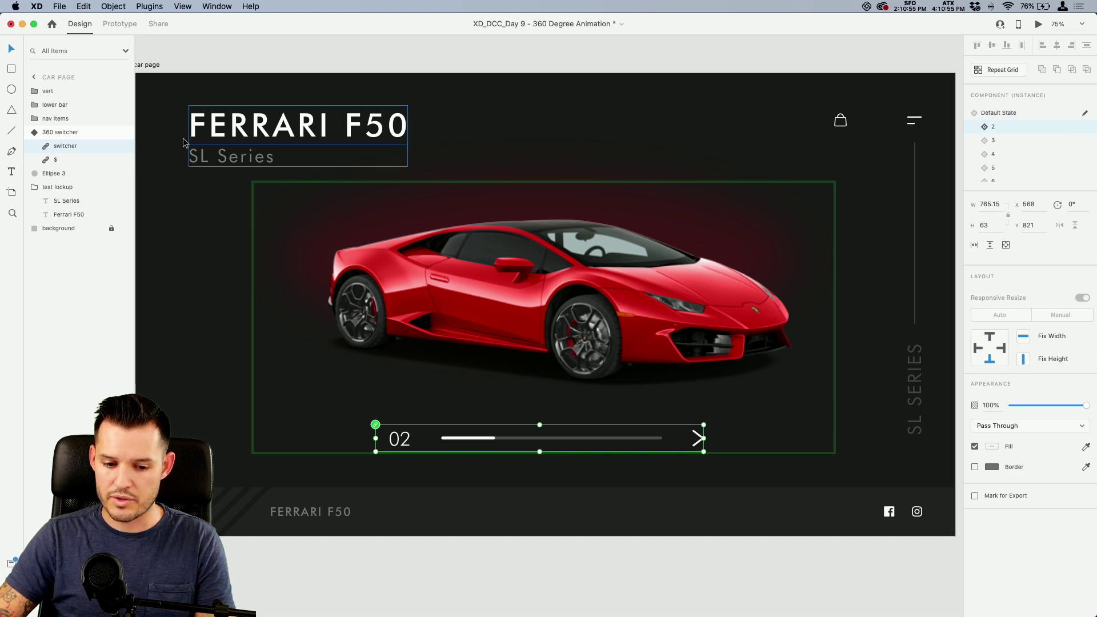
# - Add a third state to the 360 switcher component and keep its default name
pyautogui.press('Escape')
pyautogui.click(1085, 113)
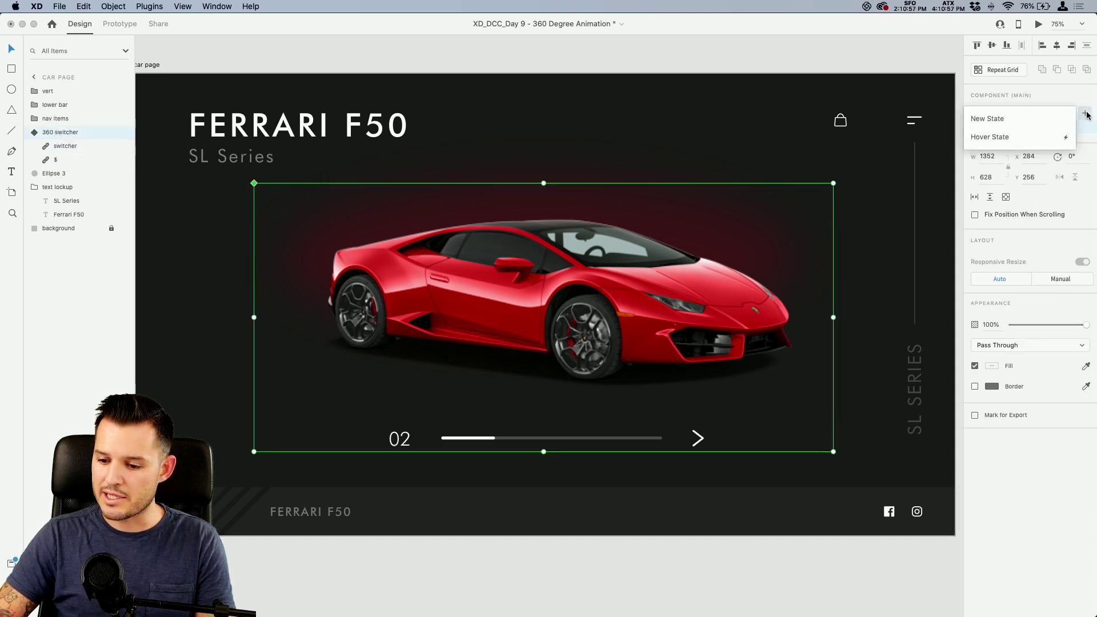
pyautogui.click(1034, 121)
pyautogui.press('Return')
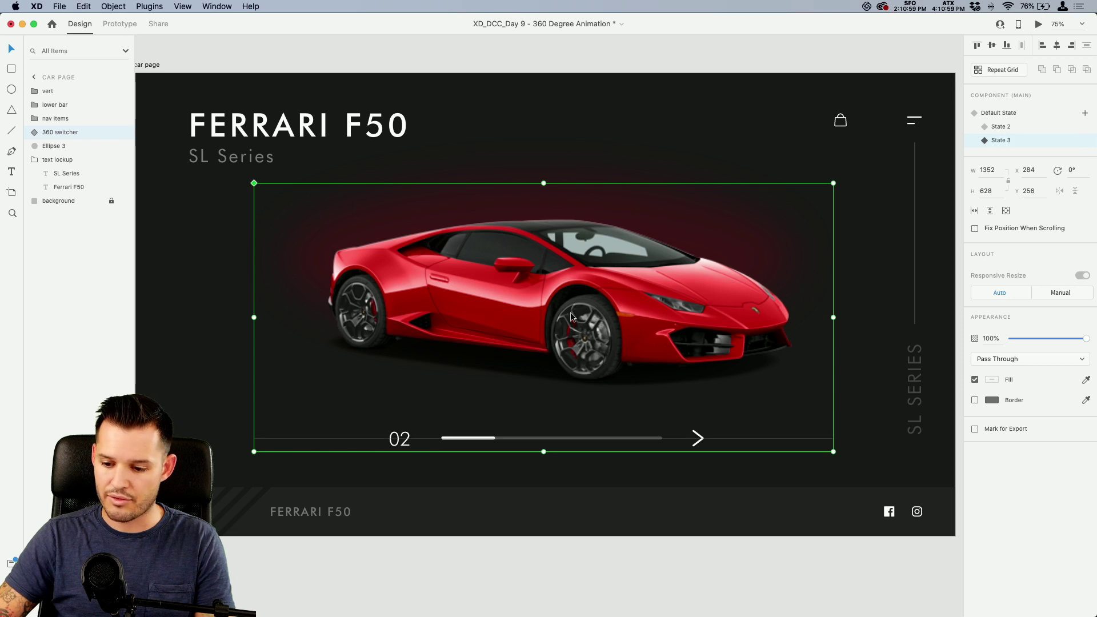
# - In the third state, set the nested car to its 360-7 state and the nested switcher to its 3 state
pyautogui.doubleClick(587, 297)
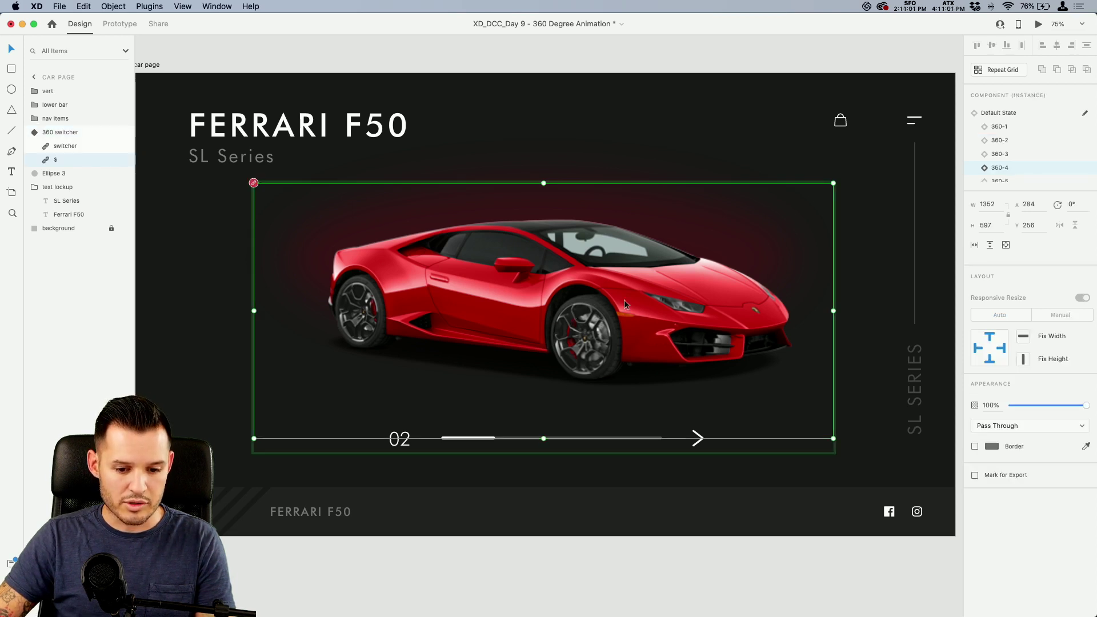
pyautogui.scroll(-2, 1030, 164)
pyautogui.click(1021, 171)
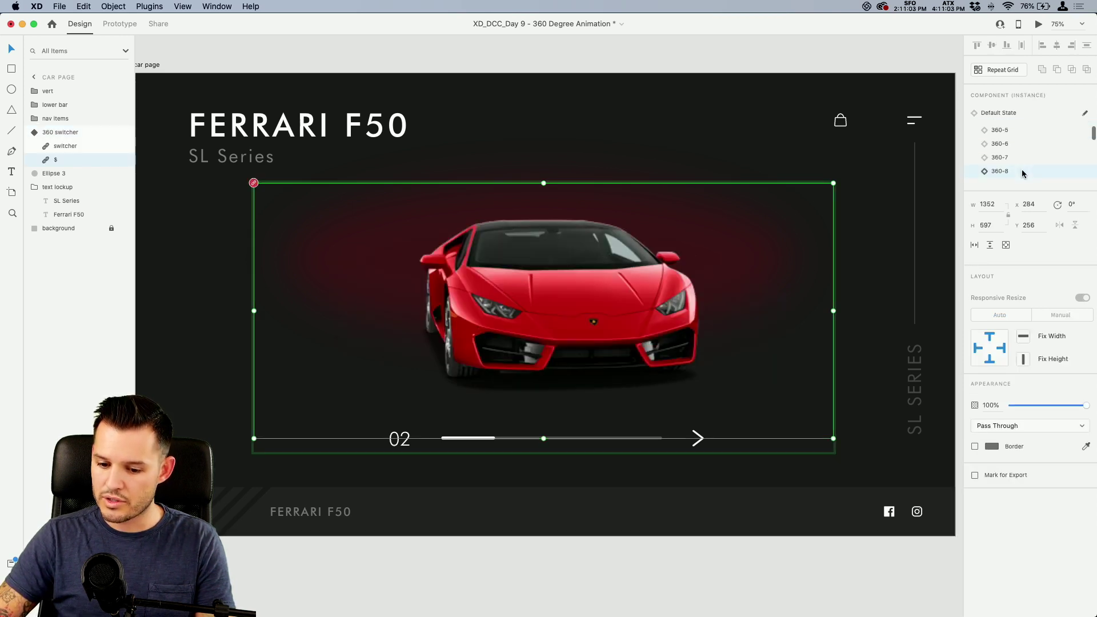
pyautogui.click(1010, 158)
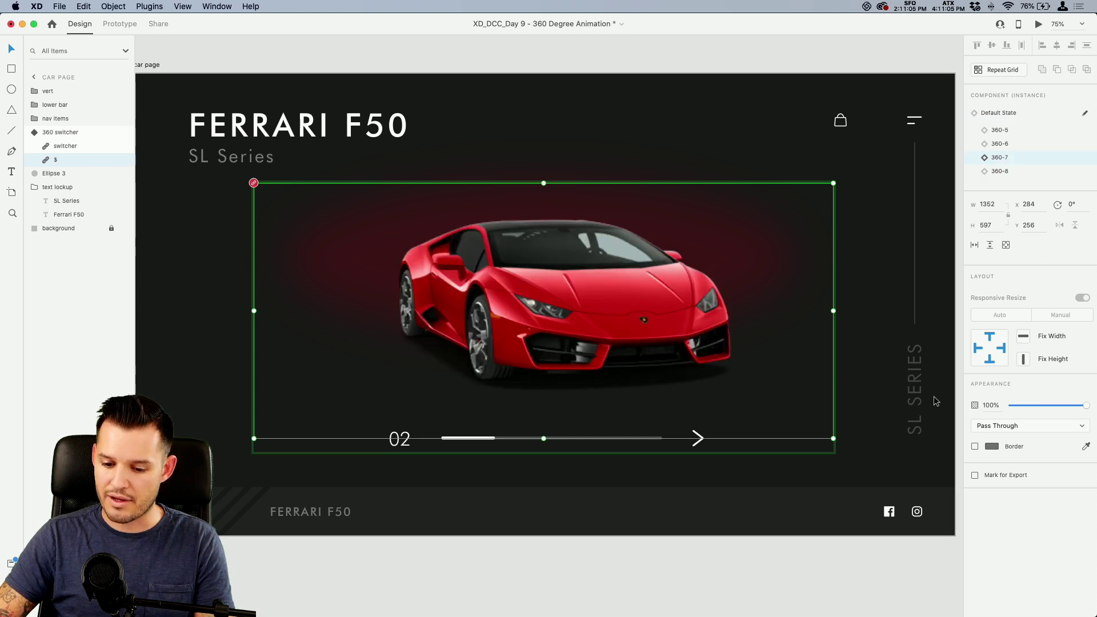
pyautogui.click(441, 439)
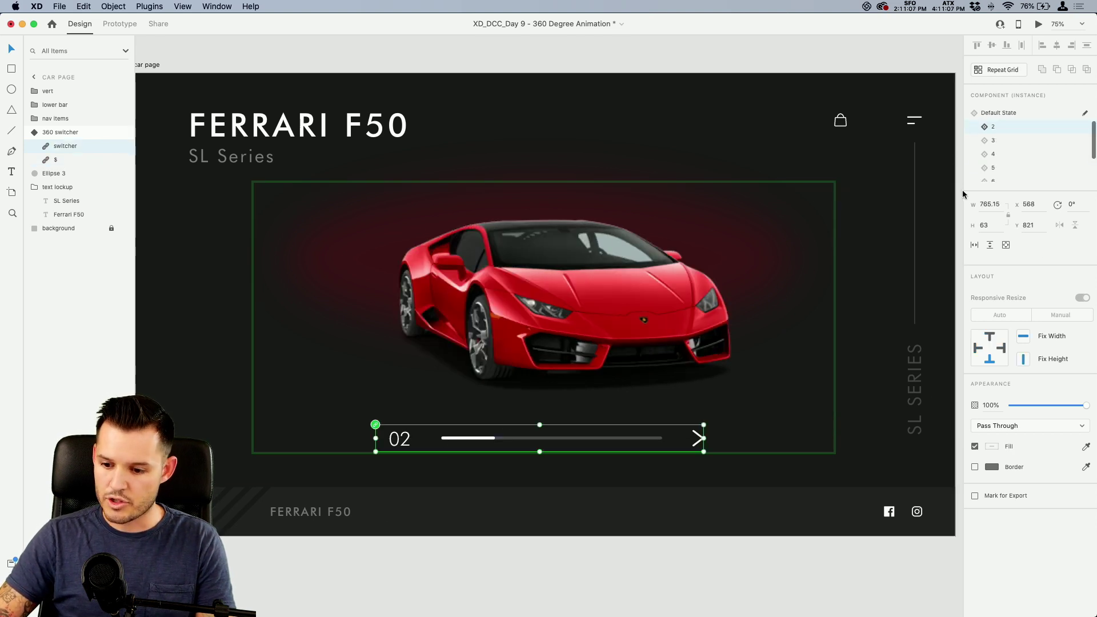
pyautogui.click(994, 140)
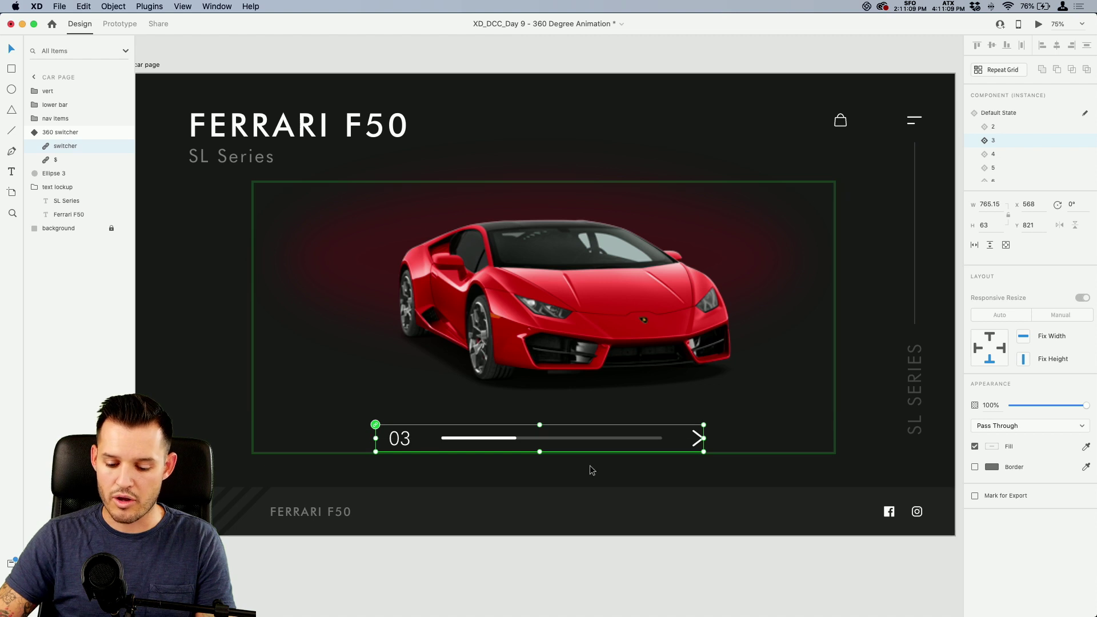
# - Add a fourth state to the 360 switcher component with its default name
pyautogui.click(67, 134)
pyautogui.click(1084, 113)
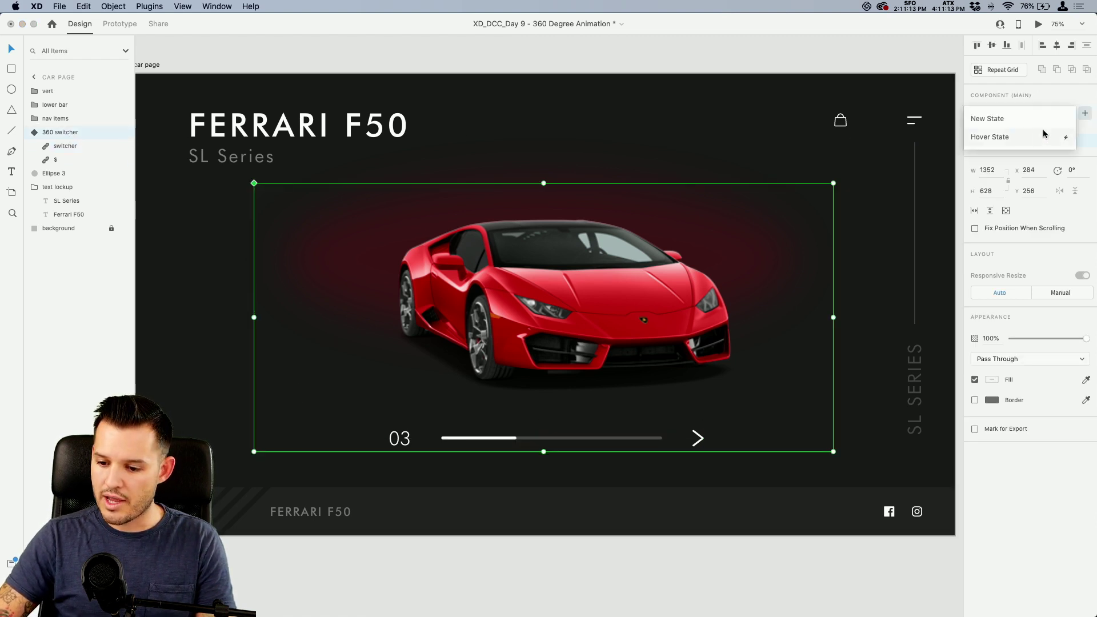
pyautogui.click(1028, 121)
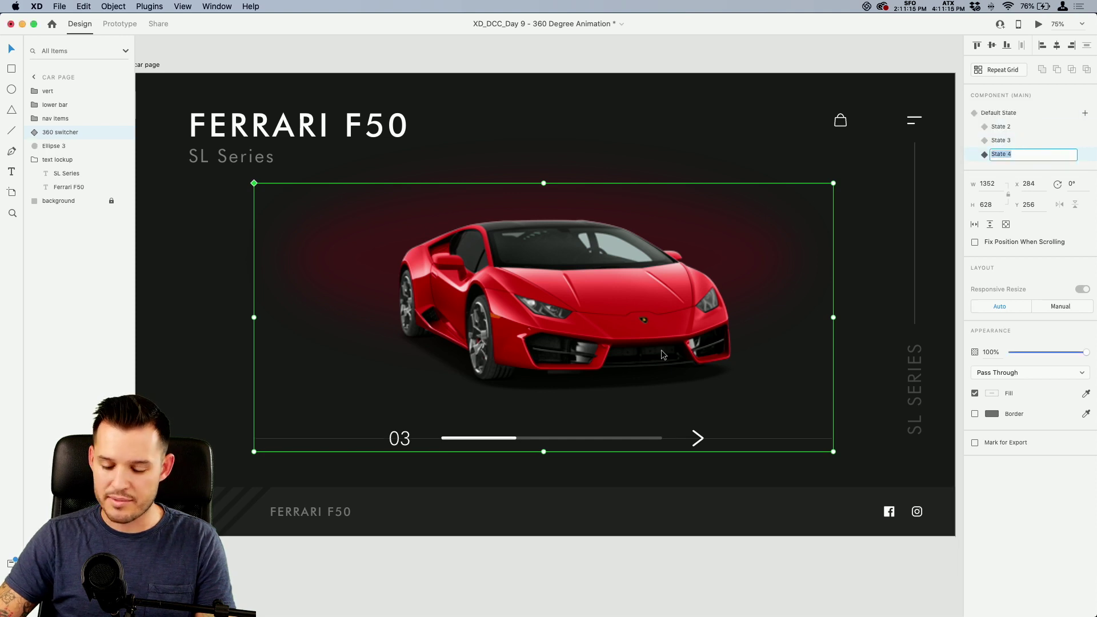
# - In the fourth state, set the nested car to its 360-11 state and the nested switcher to its 4 state
pyautogui.doubleClick(628, 308)
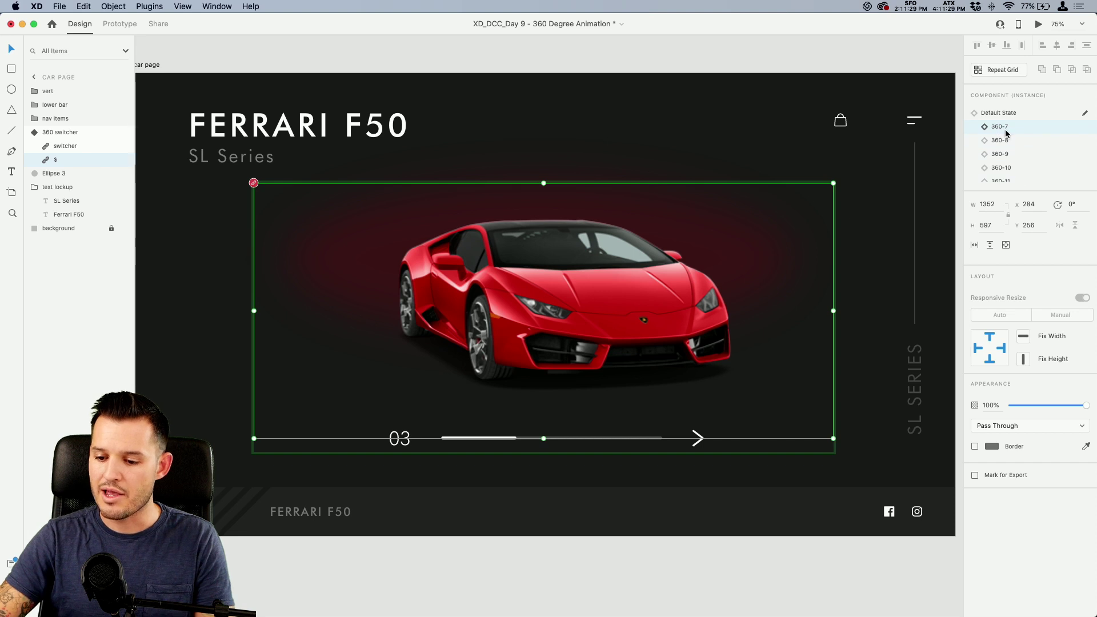
pyautogui.click(1026, 169)
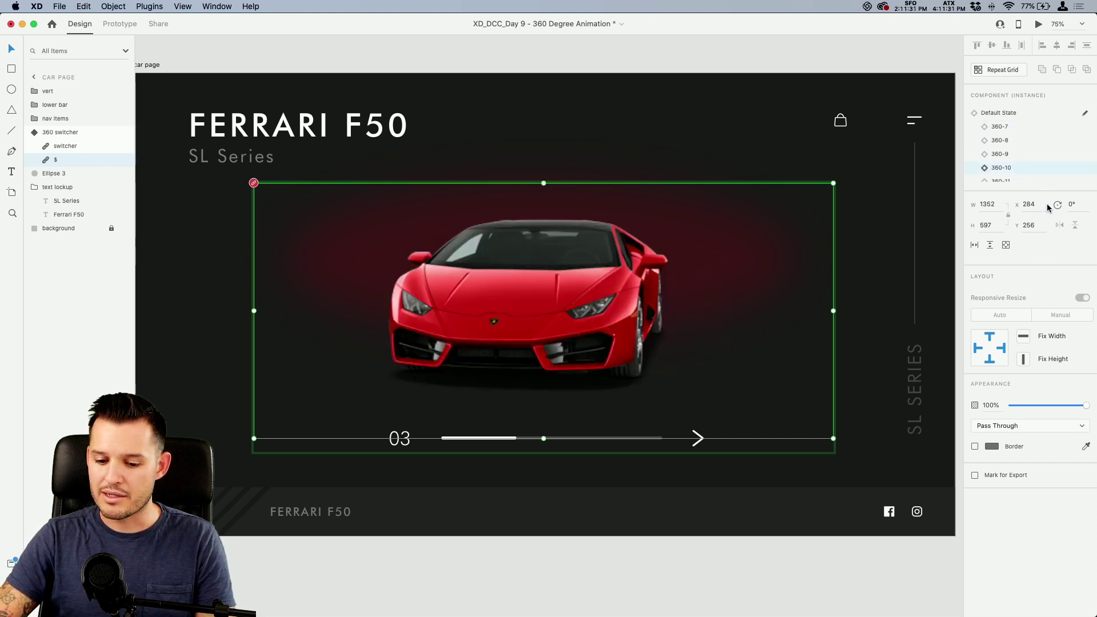
pyautogui.click(1015, 181)
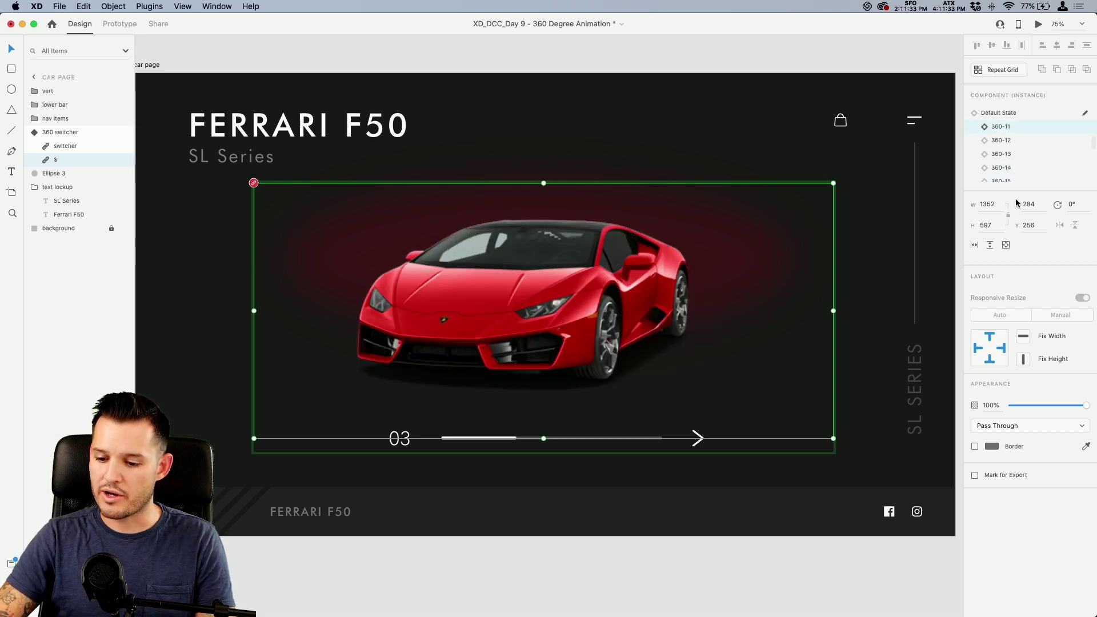
pyautogui.doubleClick(478, 439)
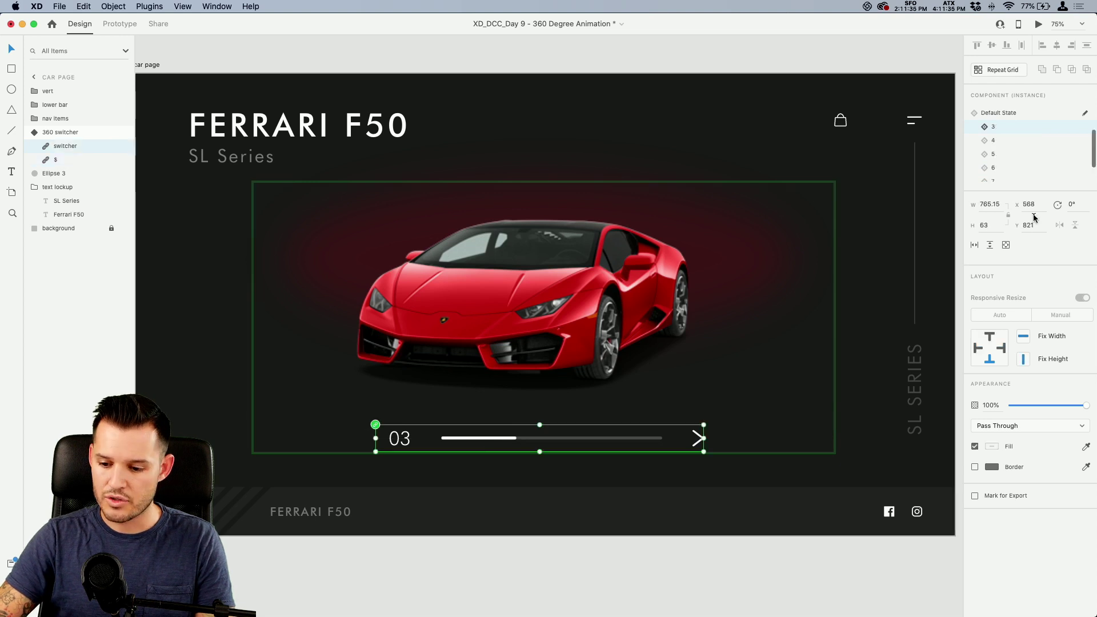
pyautogui.click(999, 145)
pyautogui.press('Escape')
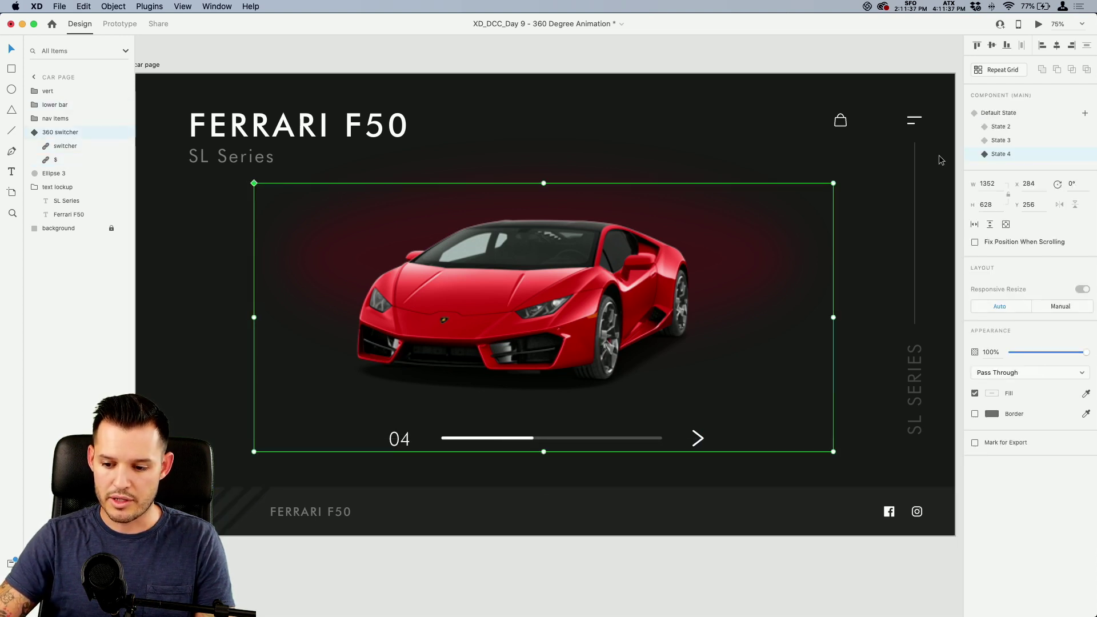
# - Add a fifth state to the 360 switcher component and set its nested car to the 360-14 state
pyautogui.click(1085, 113)
pyautogui.click(1022, 116)
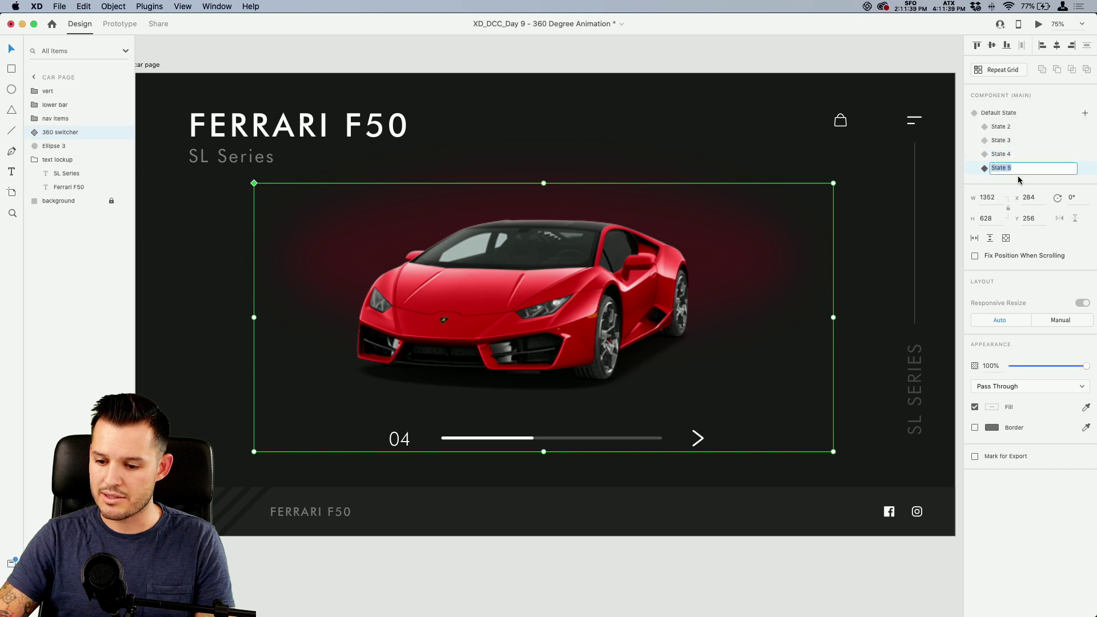
pyautogui.click(512, 295)
pyautogui.doubleClick(511, 295)
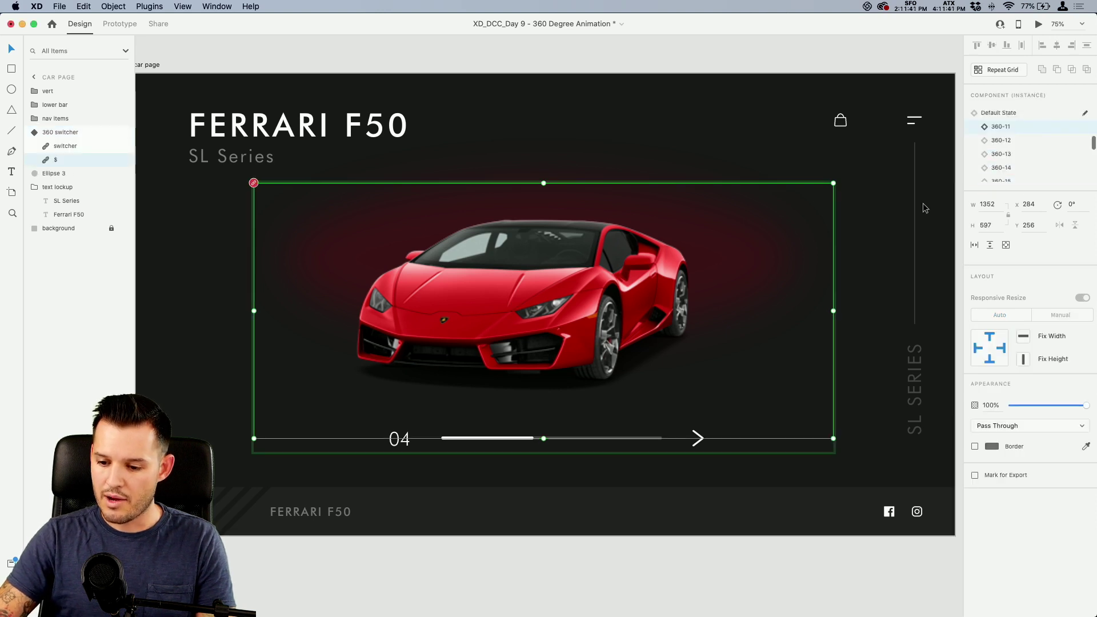
pyautogui.click(1018, 169)
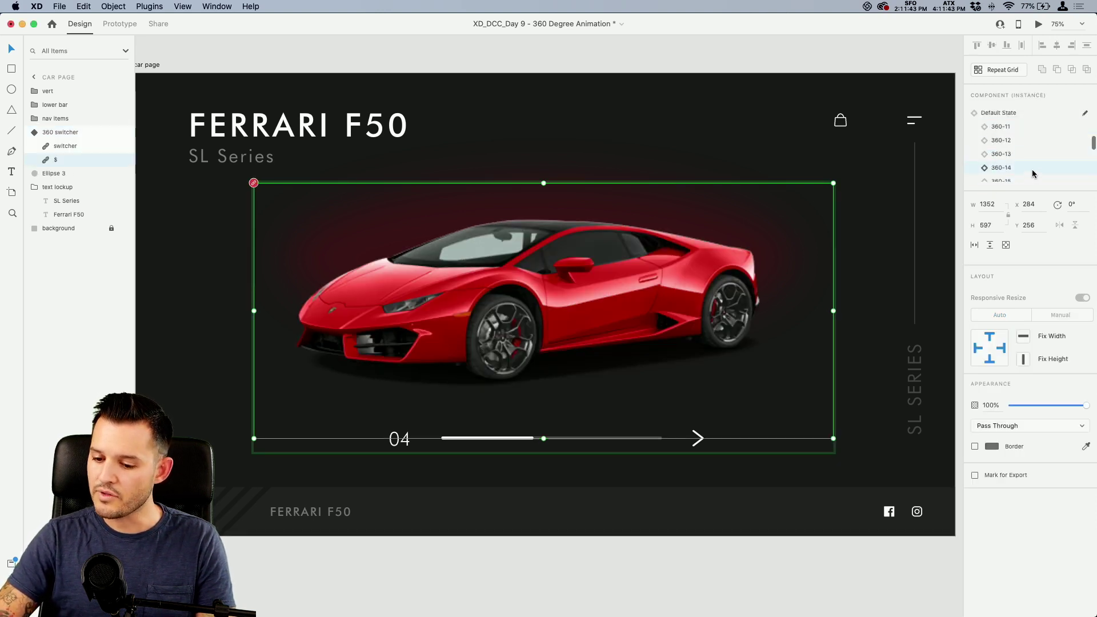
# - Set the nested switcher to its 5 state within the fifth state, keeping the whole 360 switcher component selected
pyautogui.click(540, 439)
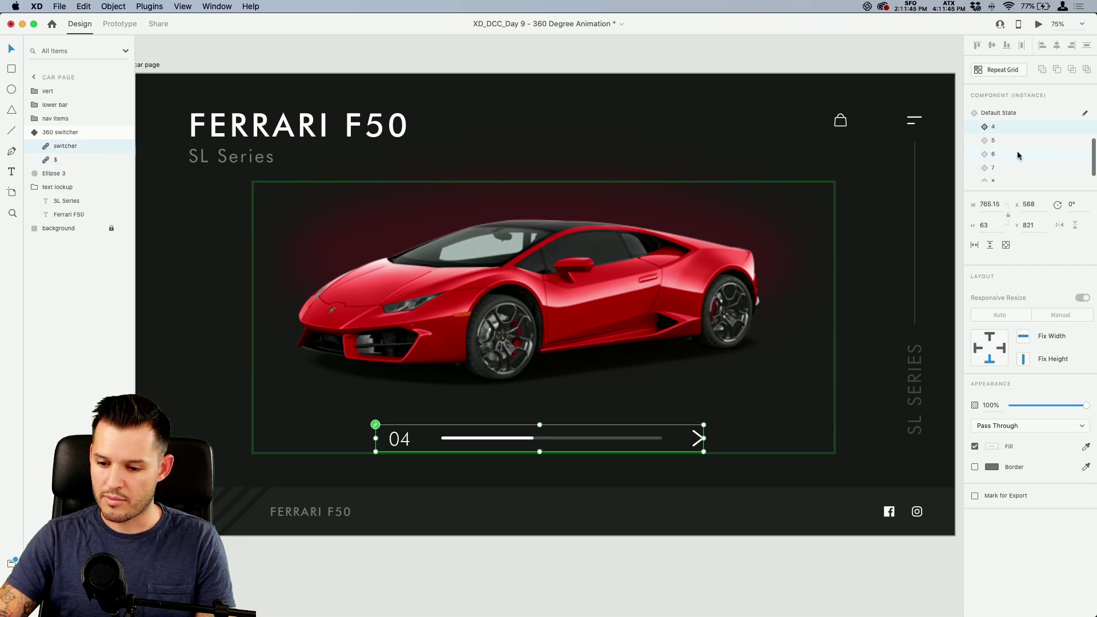
pyautogui.click(993, 140)
pyautogui.click(620, 571)
pyautogui.click(613, 315)
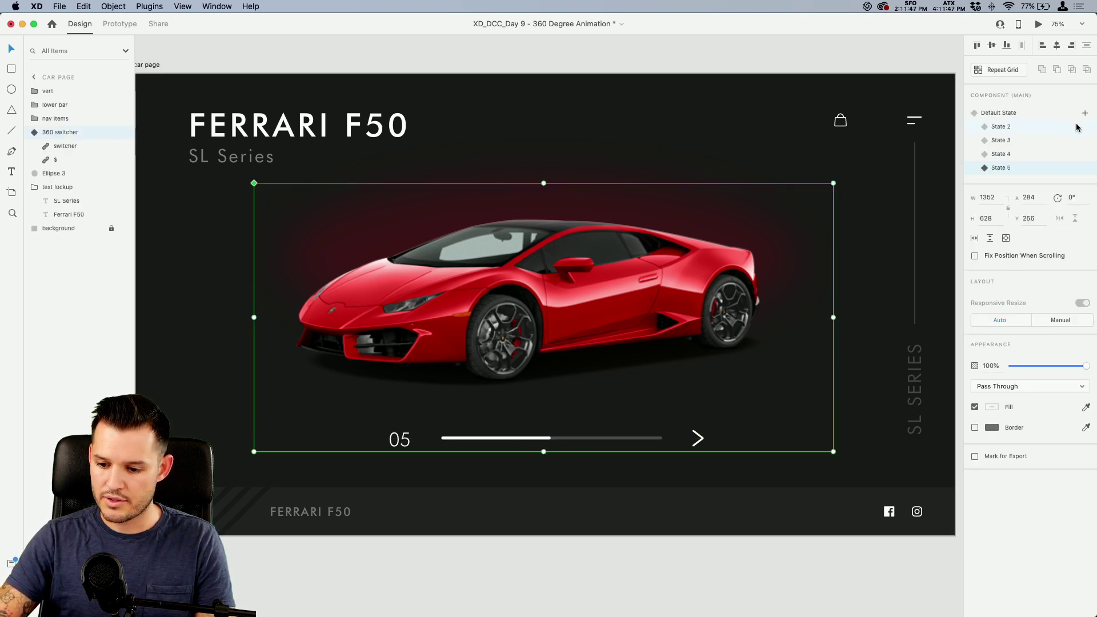
# - Add a sixth state to the 360 switcher component and set its nested car to the 360-21 state
pyautogui.click(1084, 113)
pyautogui.click(1027, 121)
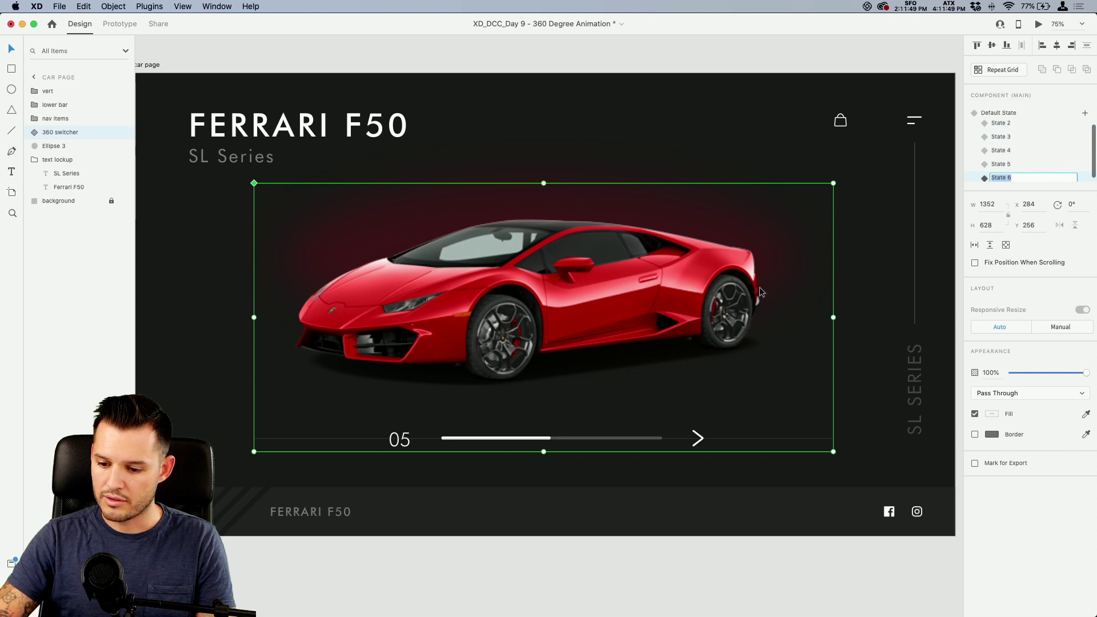
pyautogui.doubleClick(582, 272)
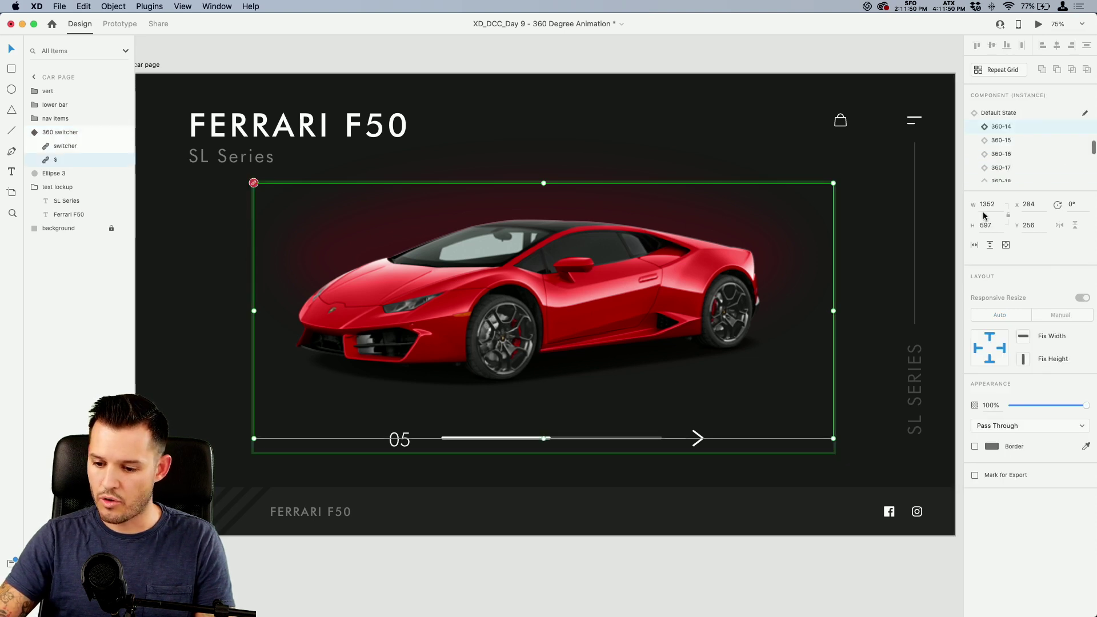
pyautogui.scroll(-5, 1027, 178)
pyautogui.scroll(-1, 1027, 178)
pyautogui.click(1027, 170)
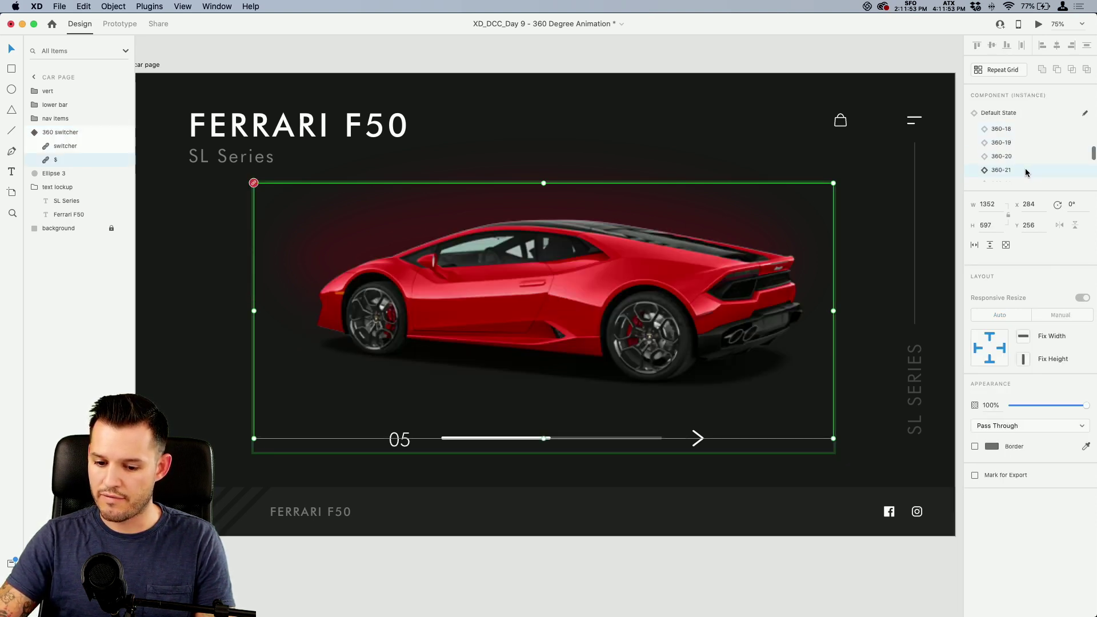
# - Set the nested switcher to its 6 state within the sixth state
pyautogui.press('Escape')
pyautogui.click(600, 443)
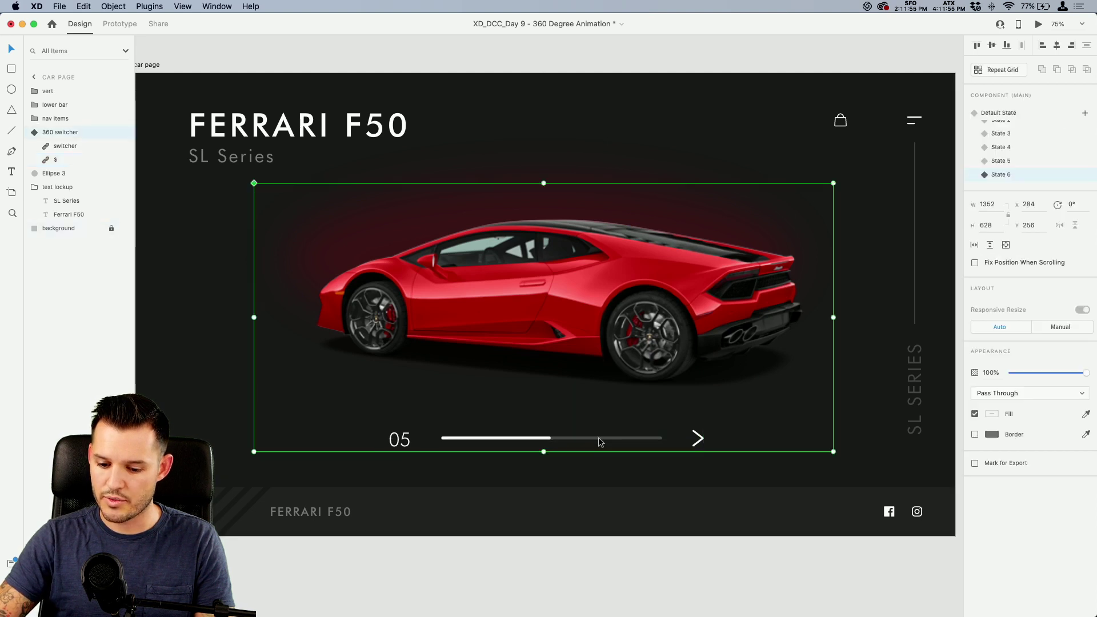
pyautogui.doubleClick(540, 443)
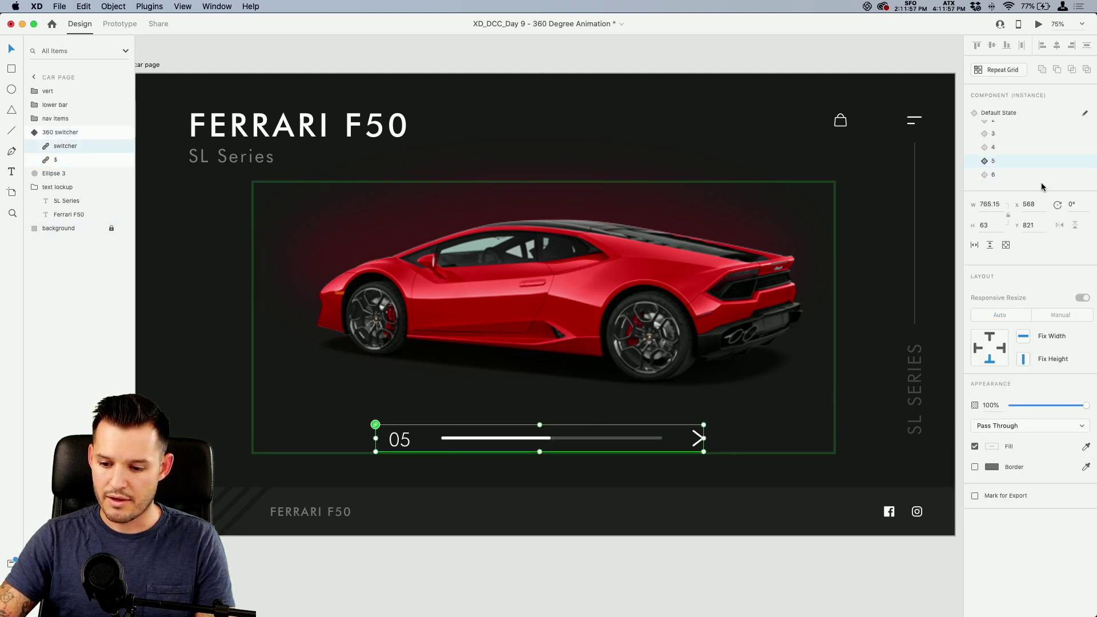
pyautogui.click(1016, 175)
pyautogui.press('Escape')
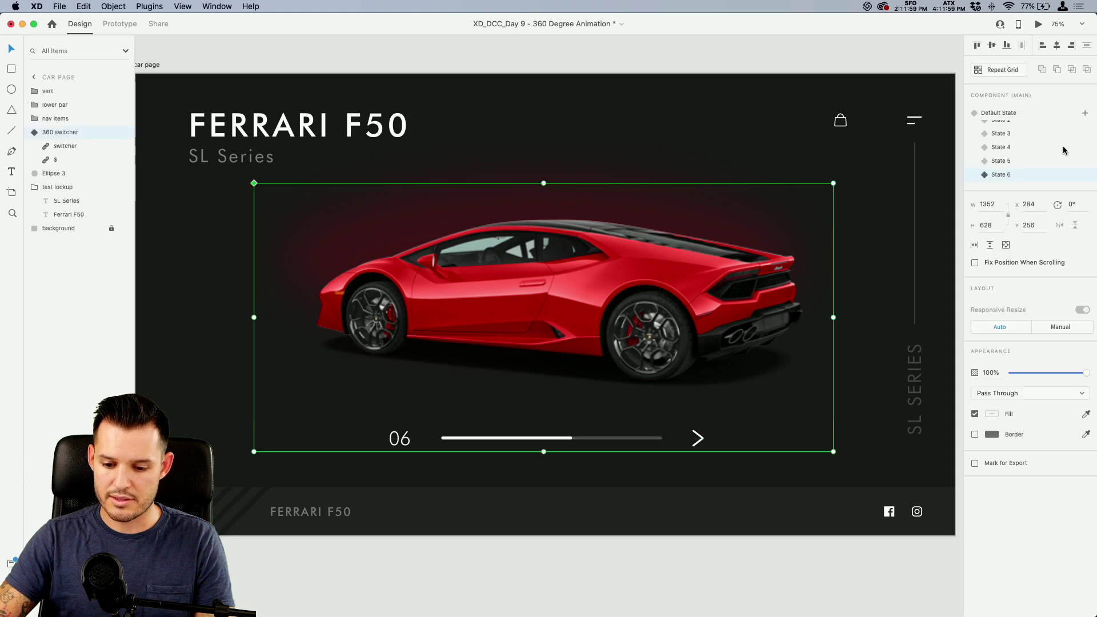
# - Add a seventh state to the 360 switcher component and set its nested car to the 360-26 state
pyautogui.click(1085, 114)
pyautogui.press('Escape')
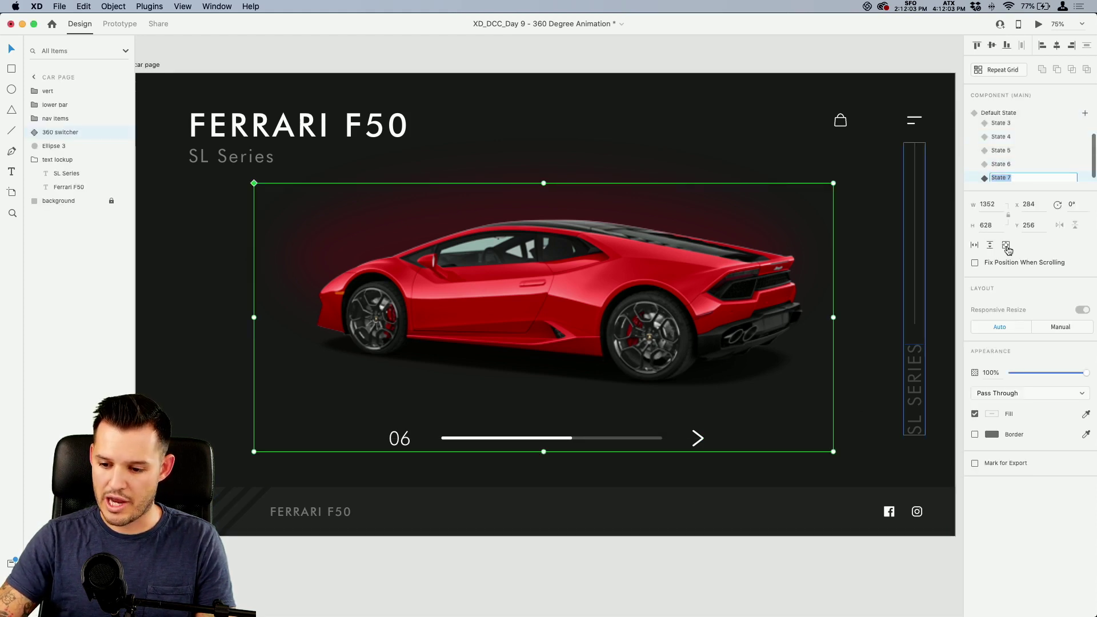
pyautogui.doubleClick(663, 304)
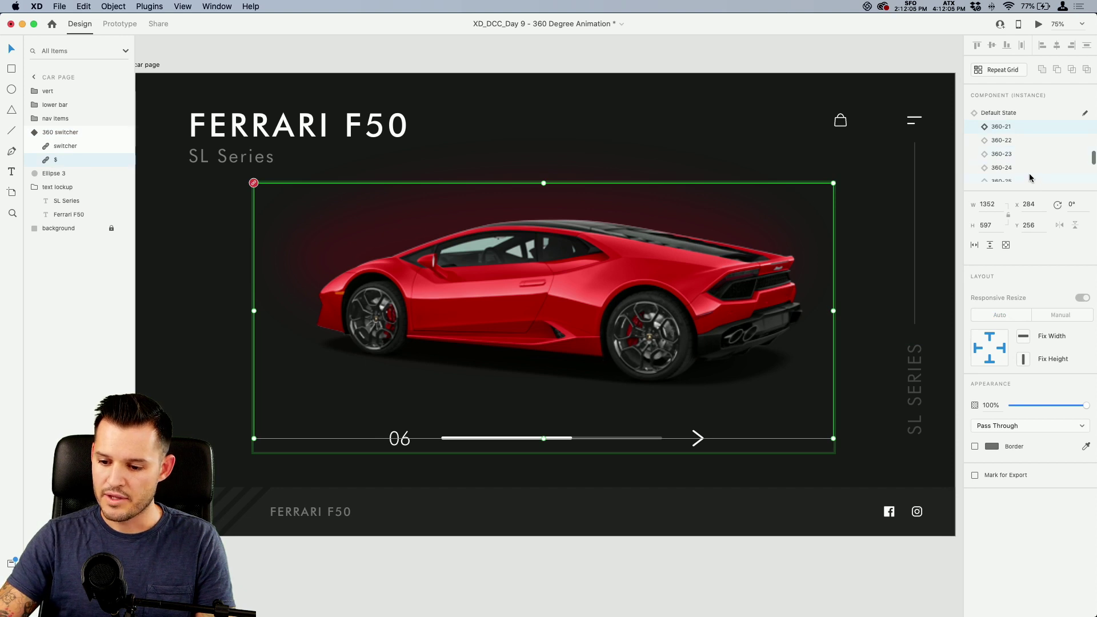
pyautogui.scroll(-3, 1022, 160)
pyautogui.click(1019, 149)
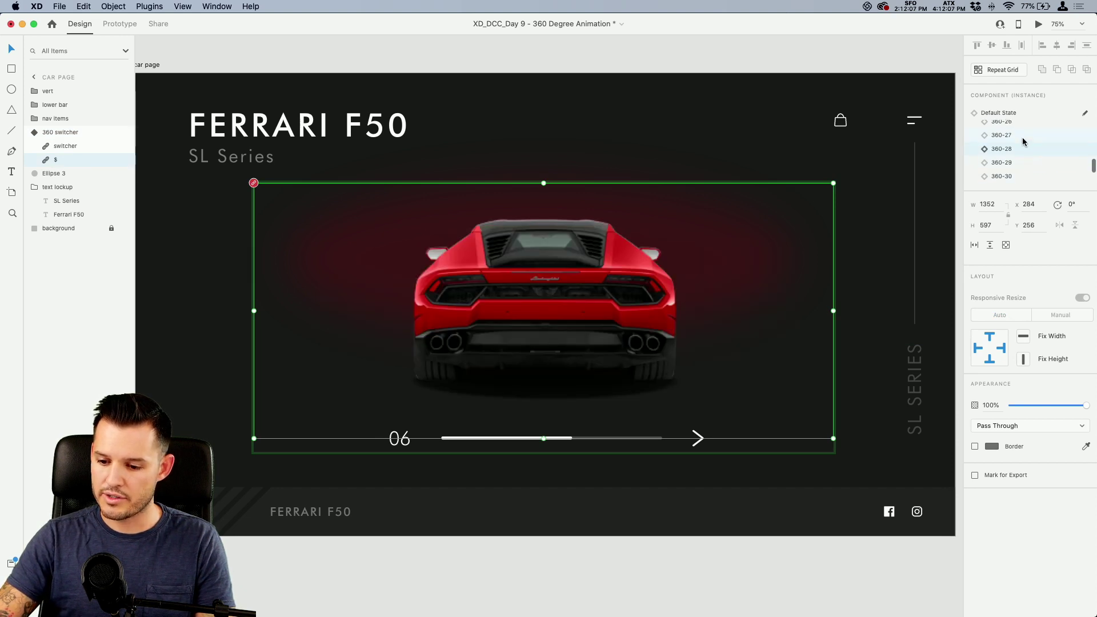
pyautogui.scroll(1, 1021, 136)
pyautogui.click(1017, 124)
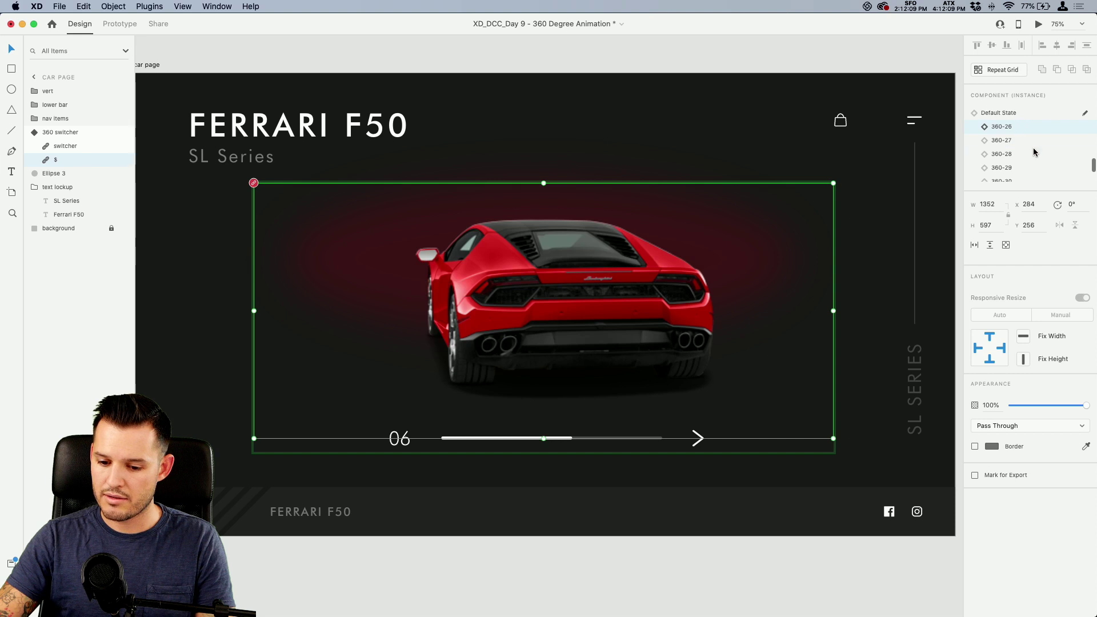
# - Set the nested switcher to its 7 state within the seventh state and clear the selection
pyautogui.click(612, 497)
pyautogui.doubleClick(565, 439)
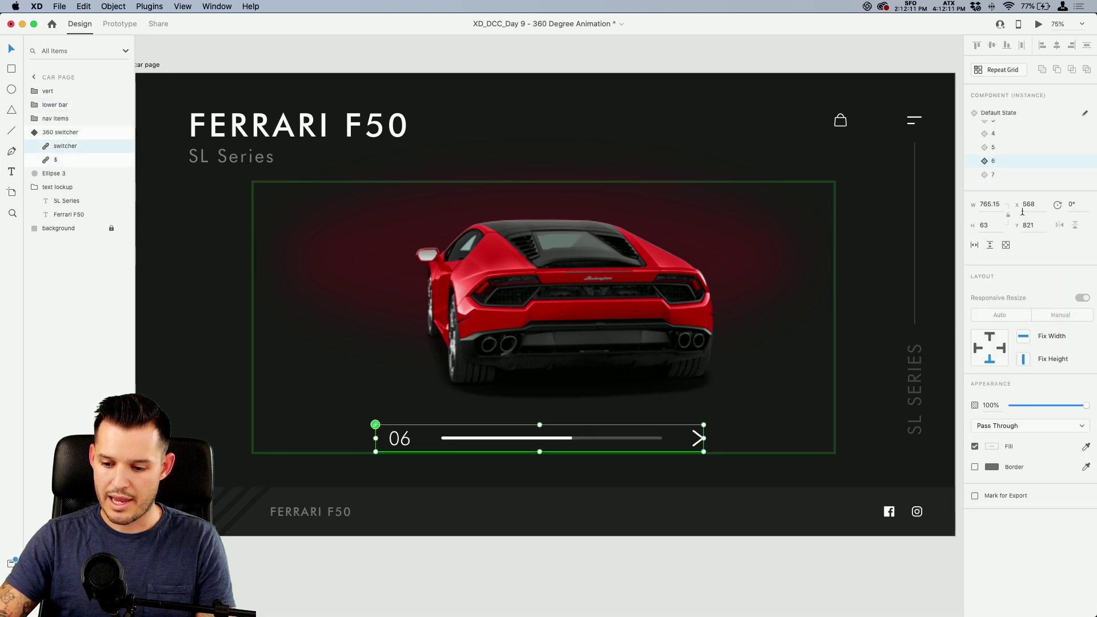
pyautogui.click(1016, 178)
pyautogui.scroll(-1, 1019, 172)
pyautogui.click(700, 543)
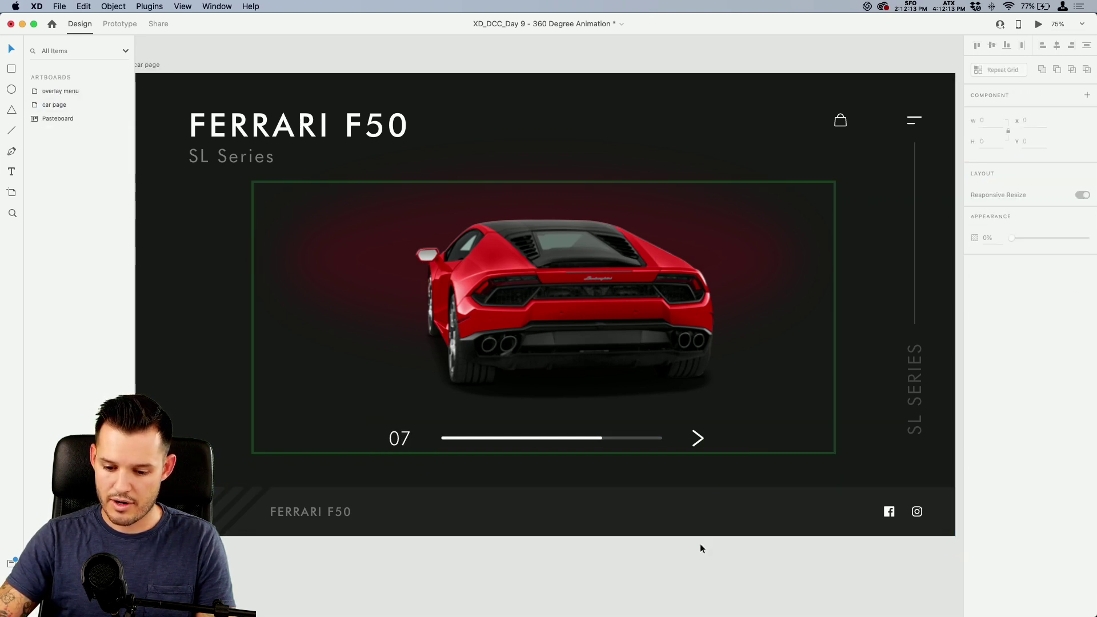
# - Add an eighth state to the 360 switcher component and set its nested car to the 360-33 state
pyautogui.click(643, 316)
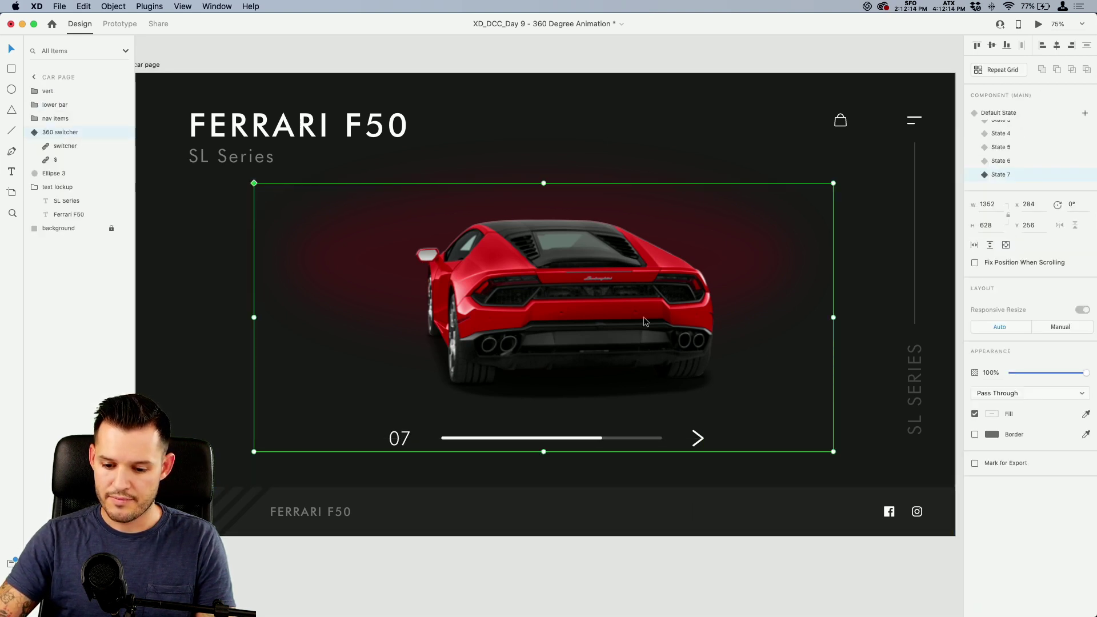
pyautogui.click(1085, 115)
pyautogui.click(1039, 125)
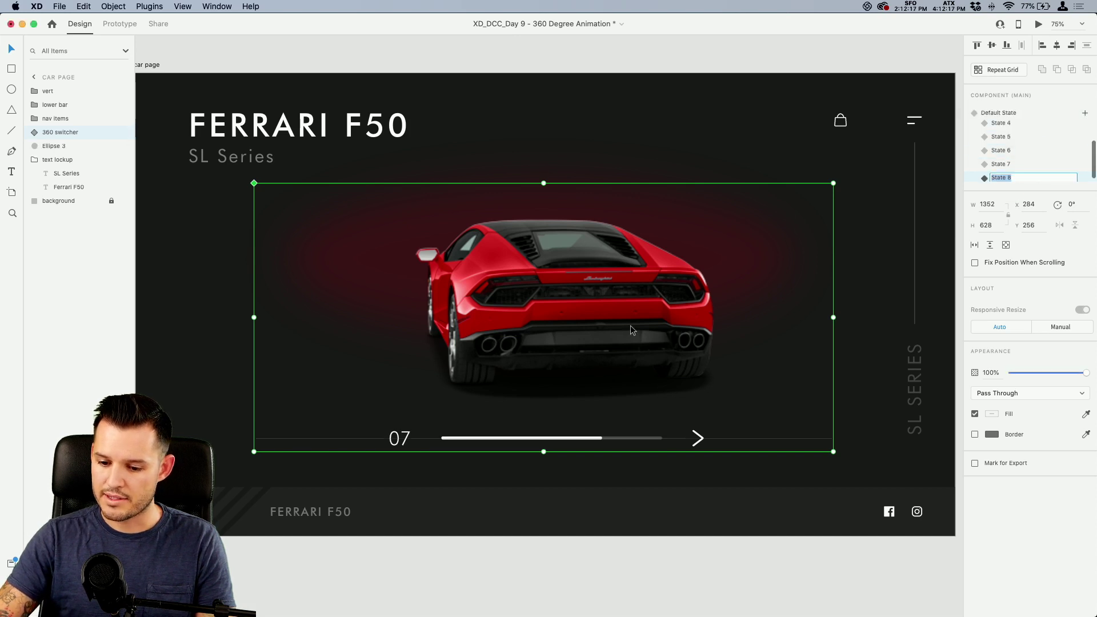
pyautogui.doubleClick(597, 340)
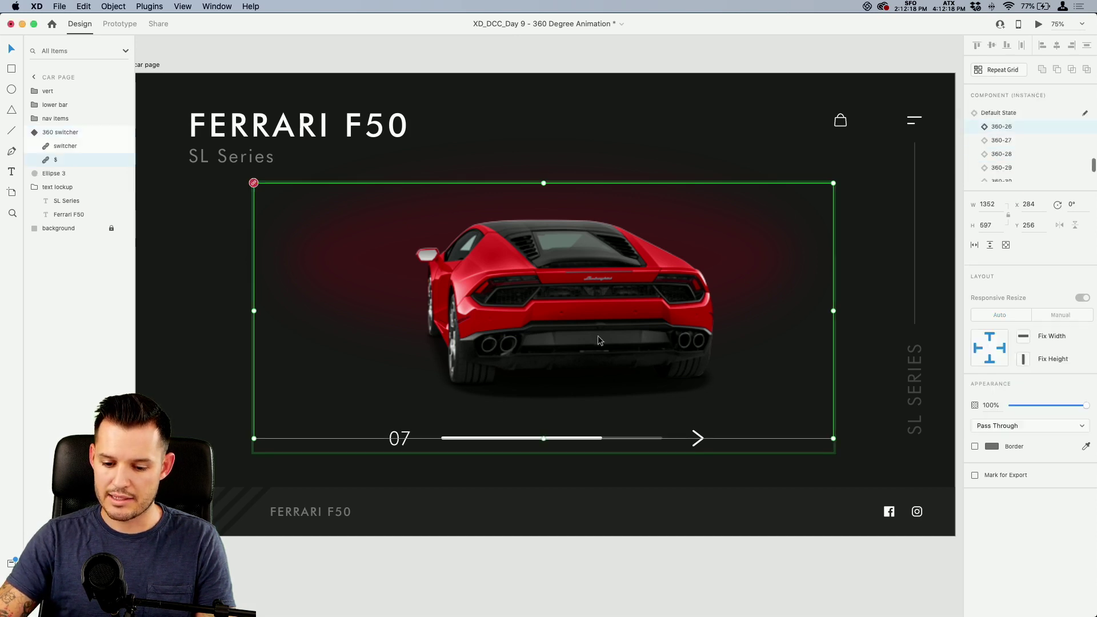
pyautogui.scroll(-5, 1029, 169)
pyautogui.click(1026, 148)
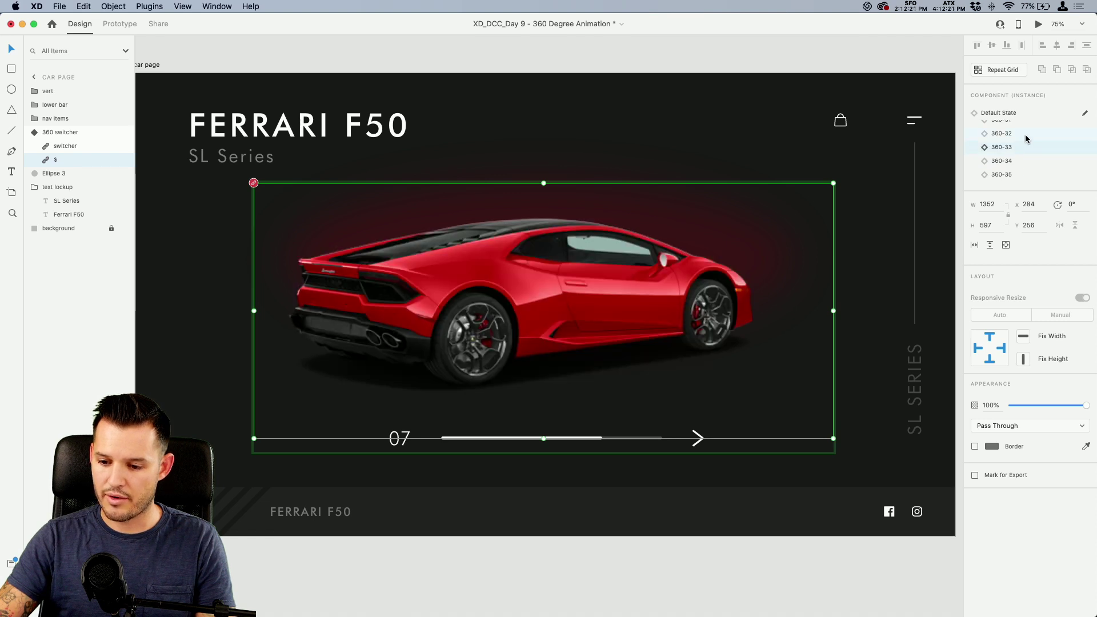
# - Turn the eighth state's nested car to an earlier, more rear-facing angle and set its nested switcher to the 8 state
pyautogui.click(1024, 133)
pyautogui.scroll(3, 1025, 137)
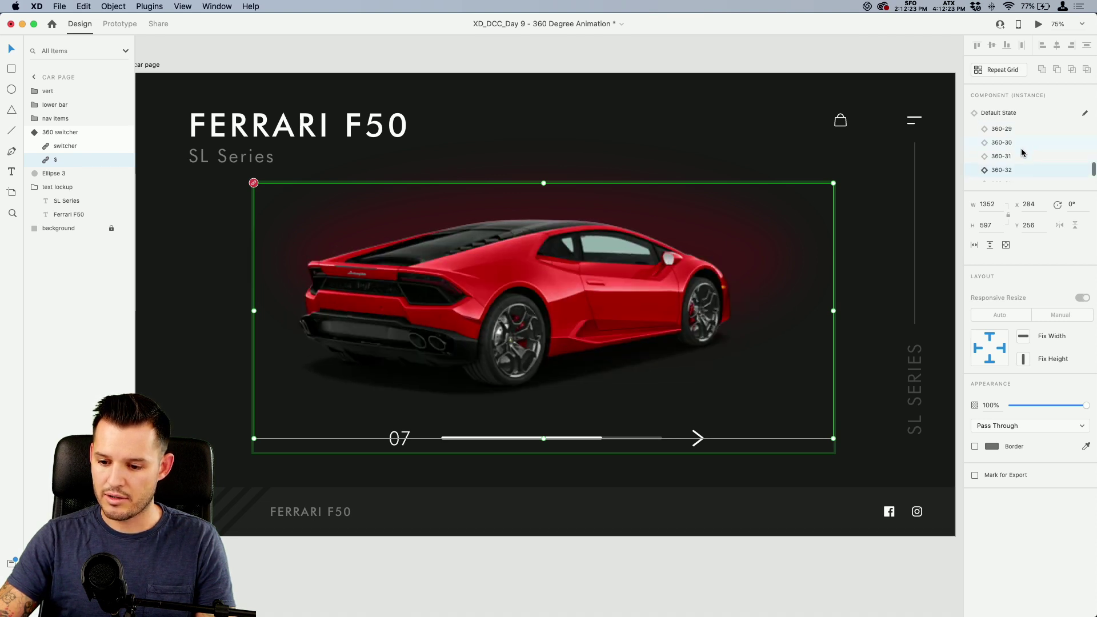
pyautogui.click(1022, 150)
pyautogui.click(590, 441)
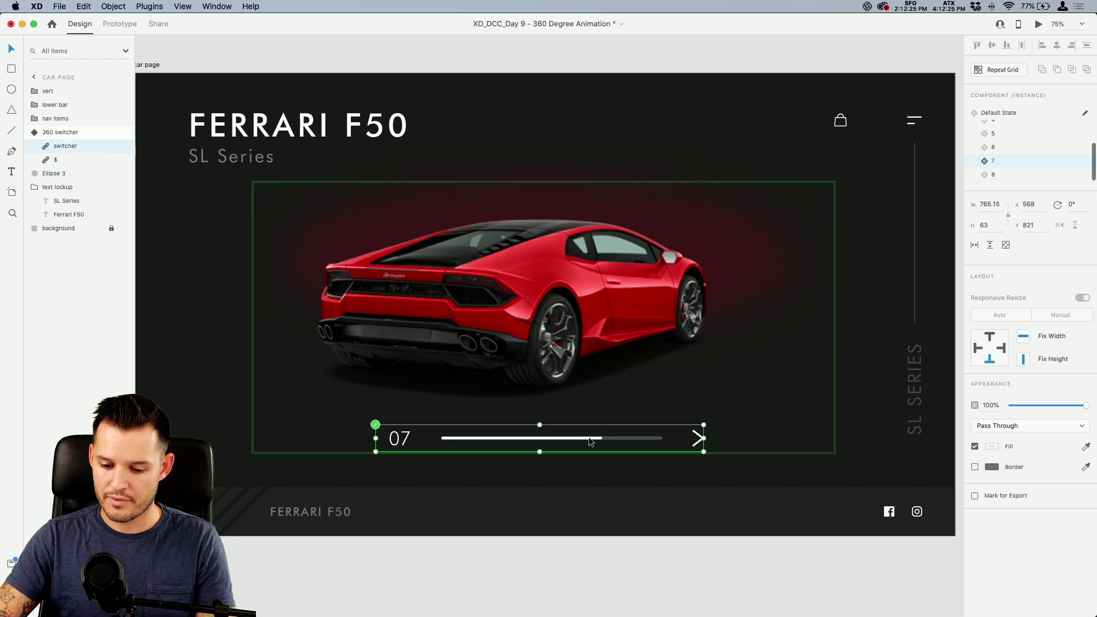
pyautogui.click(1001, 174)
pyautogui.click(612, 597)
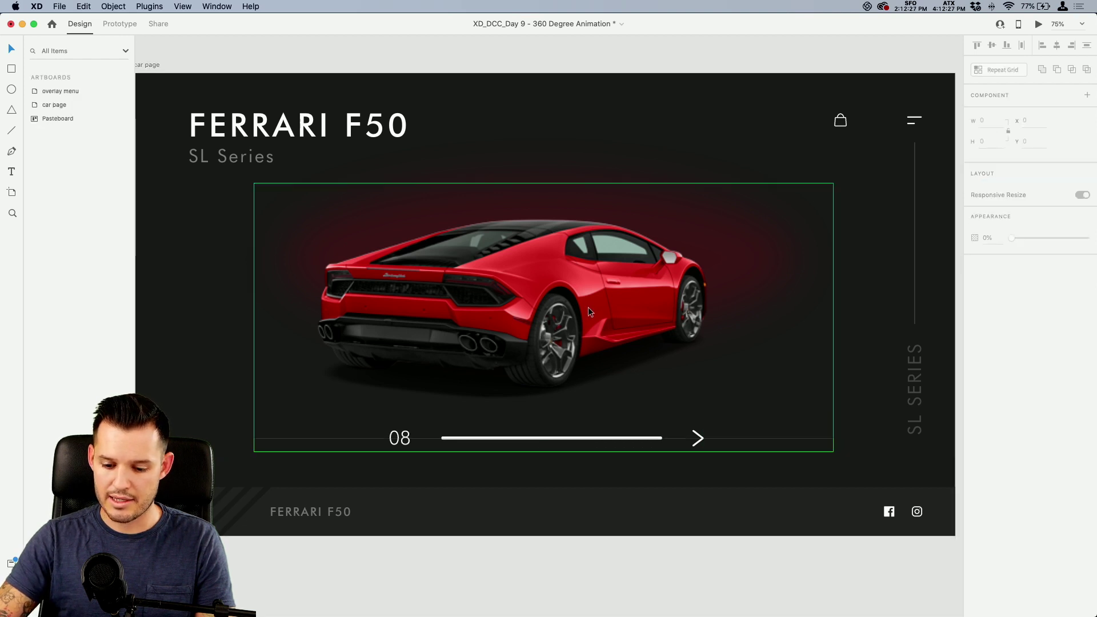
# - In the 360 switcher's default state, cover the arrow with a borderless rectangle about 109 by 81 px at 0% opacity
pyautogui.click(589, 312)
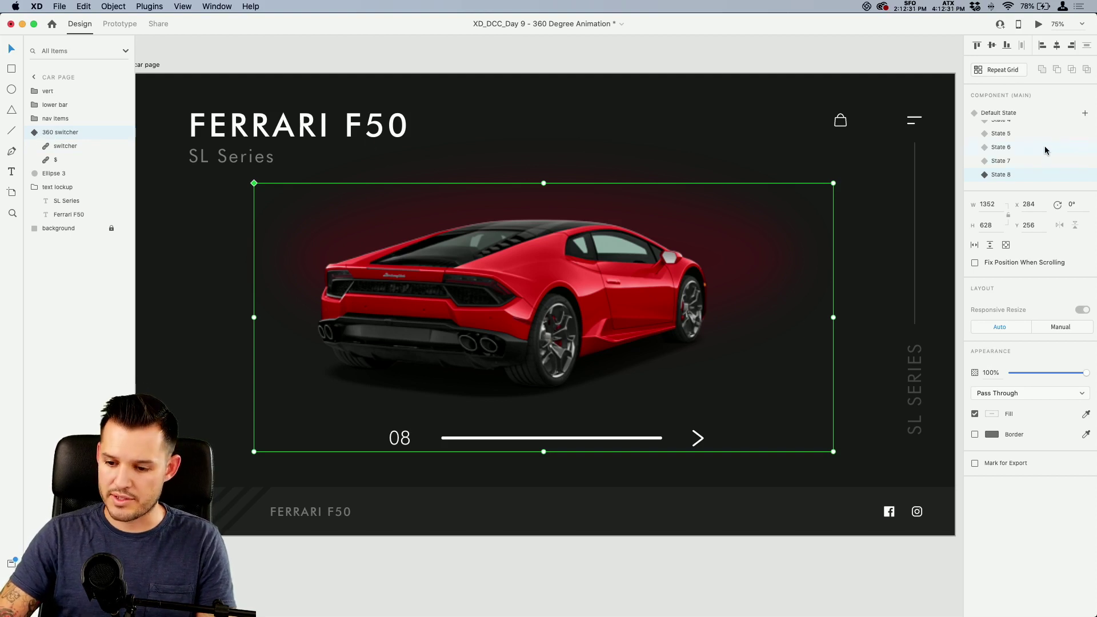
pyautogui.click(998, 113)
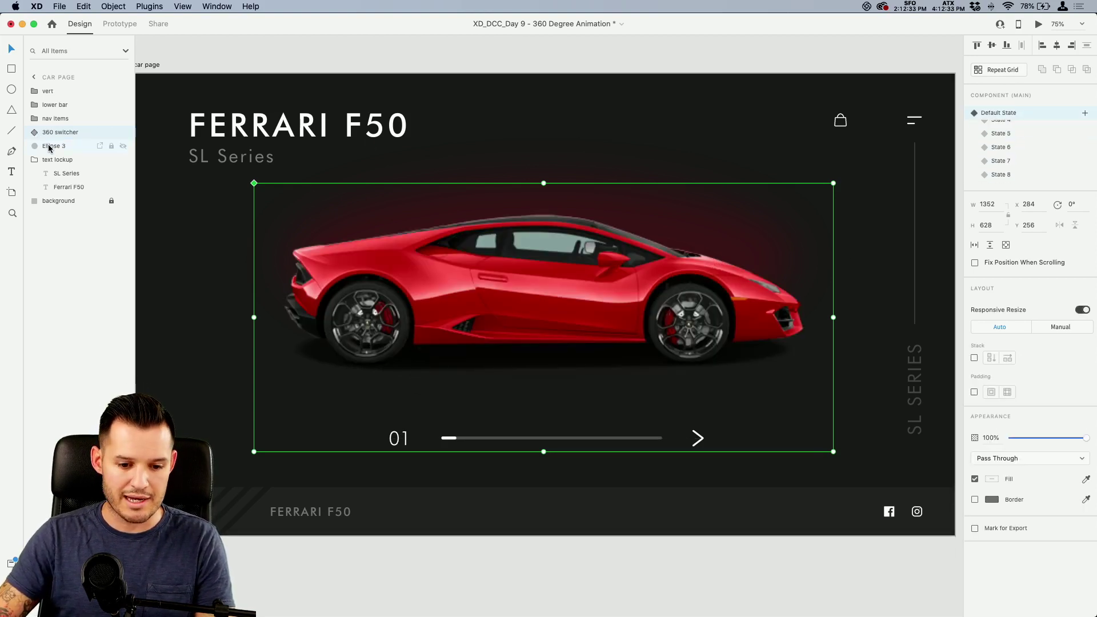
pyautogui.click(34, 135)
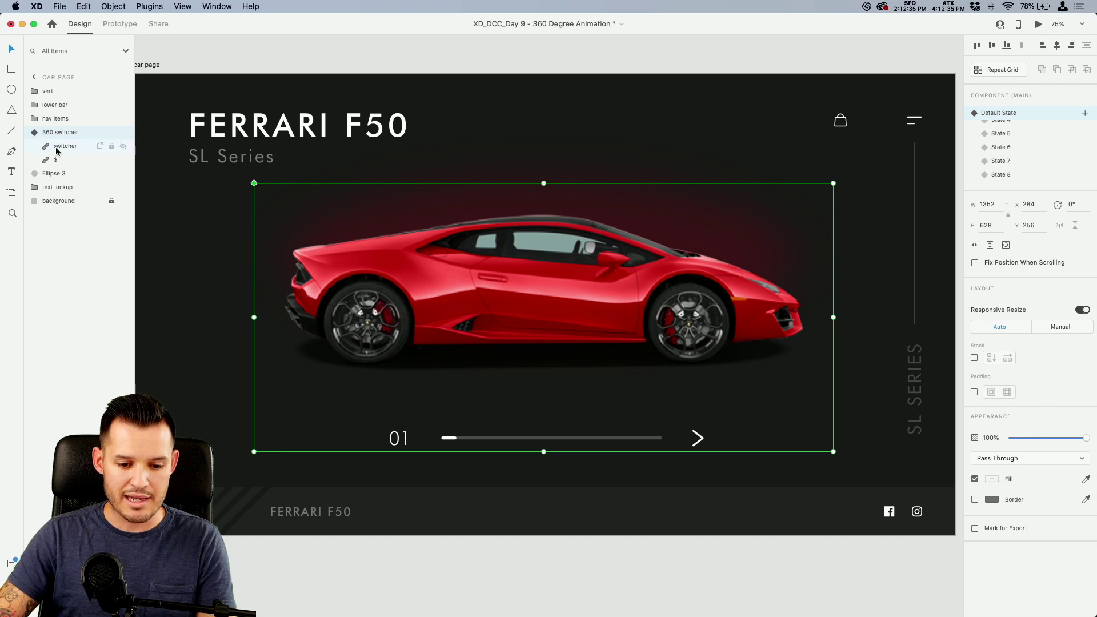
pyautogui.click(56, 148)
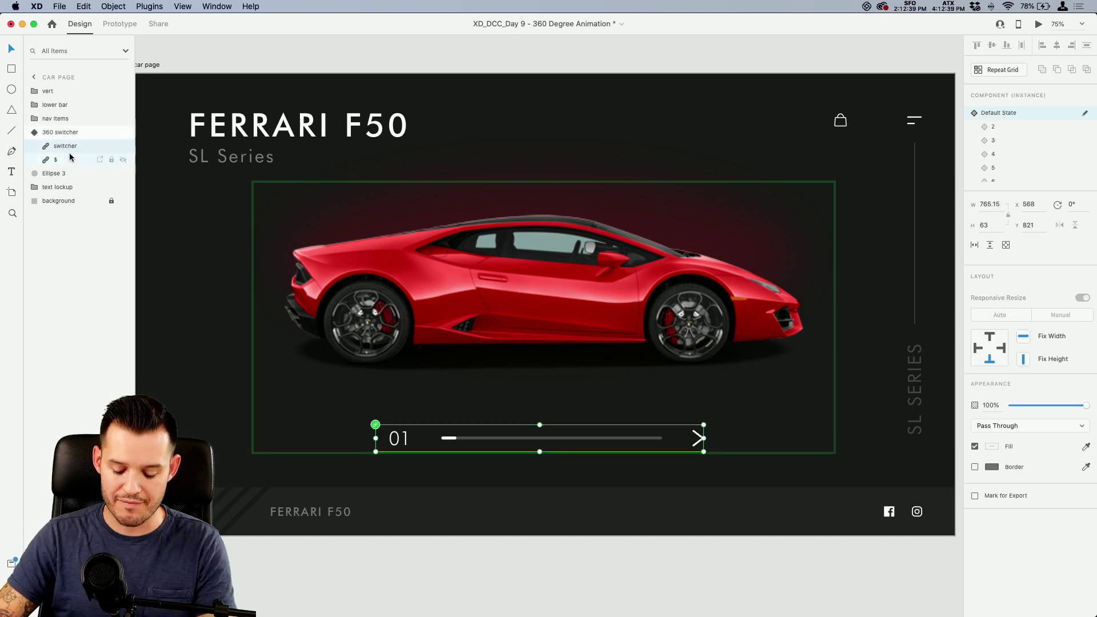
pyautogui.press('r')
pyautogui.moveTo(720, 421); pyautogui.dragTo(673, 456)
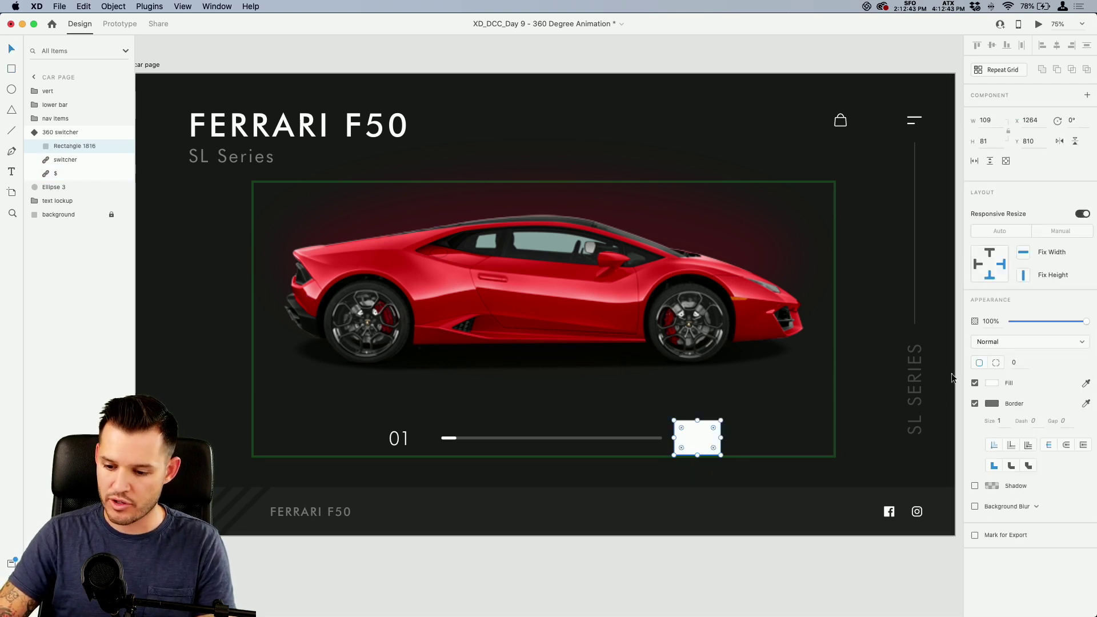
pyautogui.click(973, 404)
pyautogui.moveTo(1085, 321); pyautogui.dragTo(1011, 321)
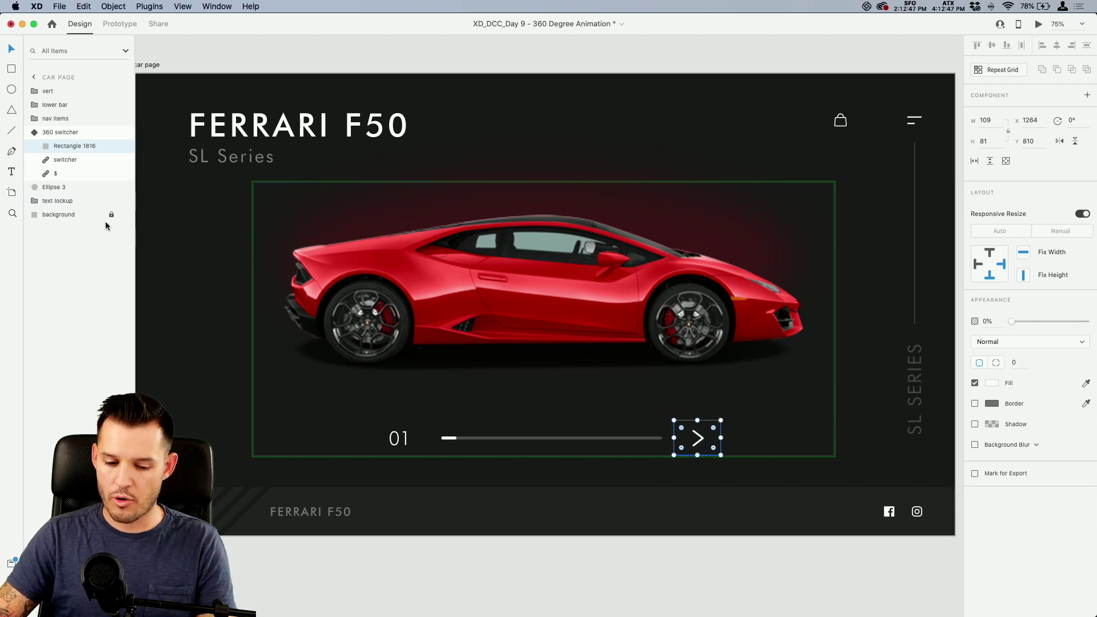
# - Check whether the second state of the 360 switcher also contains the new rectangle layer, and return to the default state
pyautogui.click(100, 132)
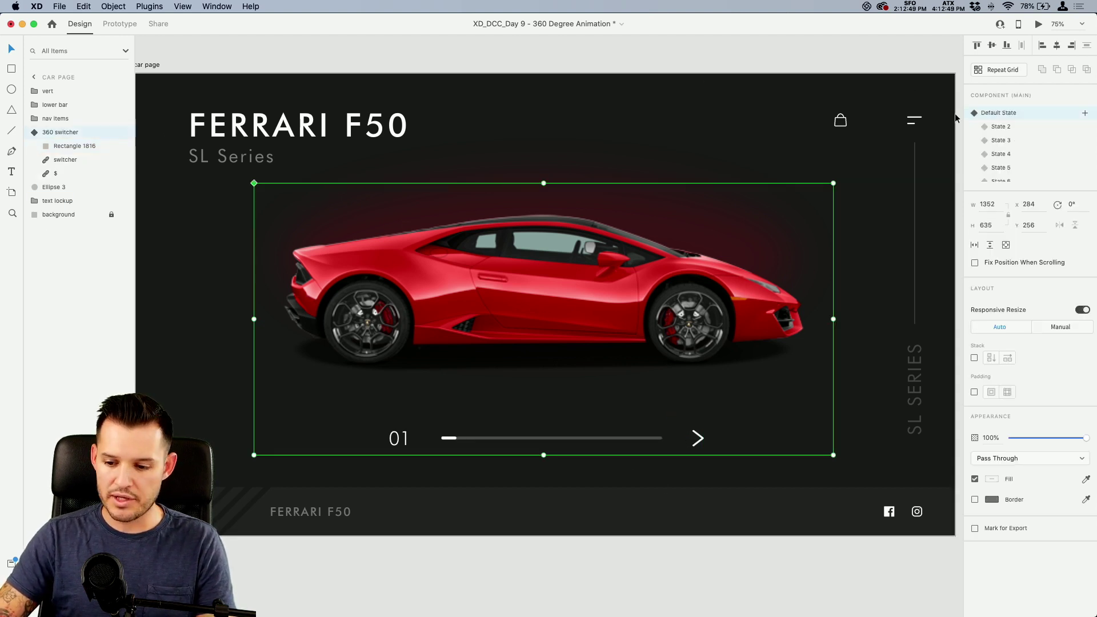
pyautogui.click(1007, 128)
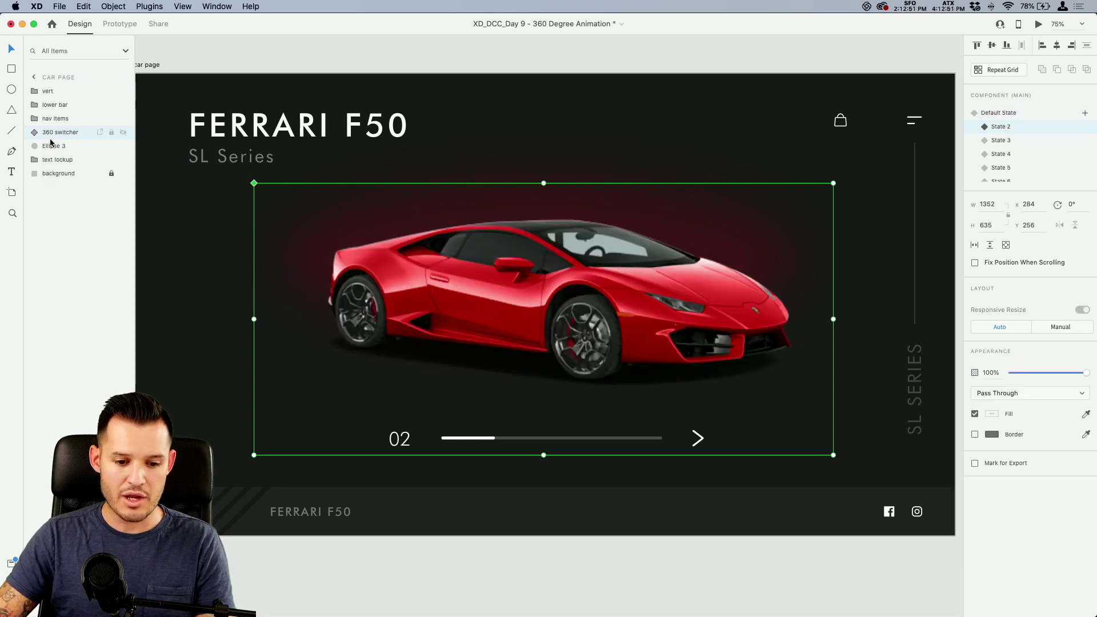
pyautogui.click(34, 133)
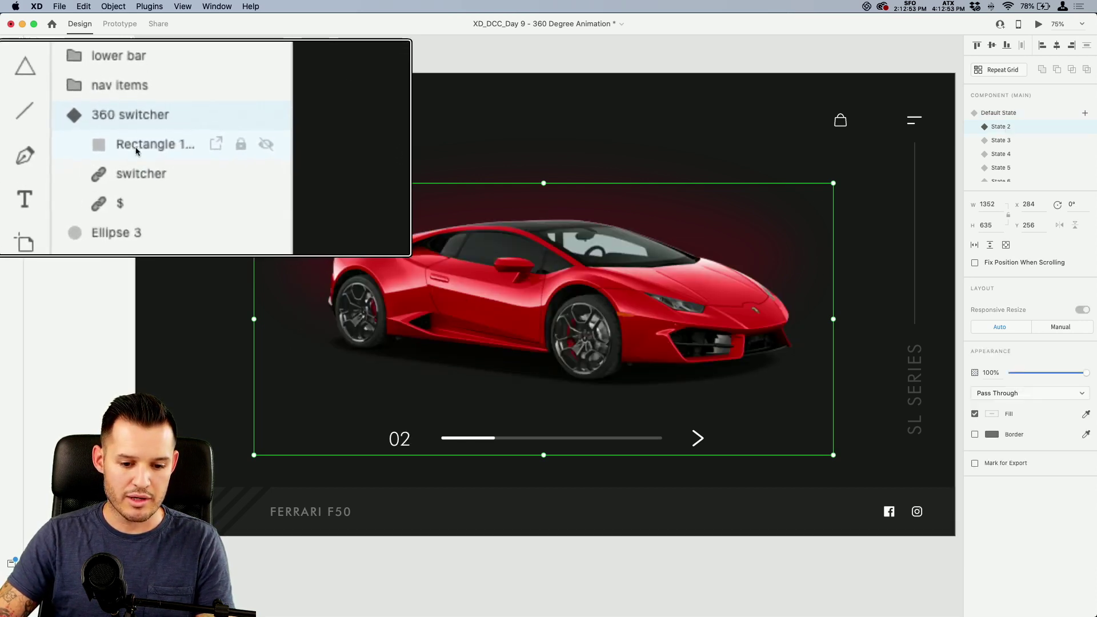
pyautogui.doubleClick(67, 146)
pyautogui.press('Return')
pyautogui.click(106, 131)
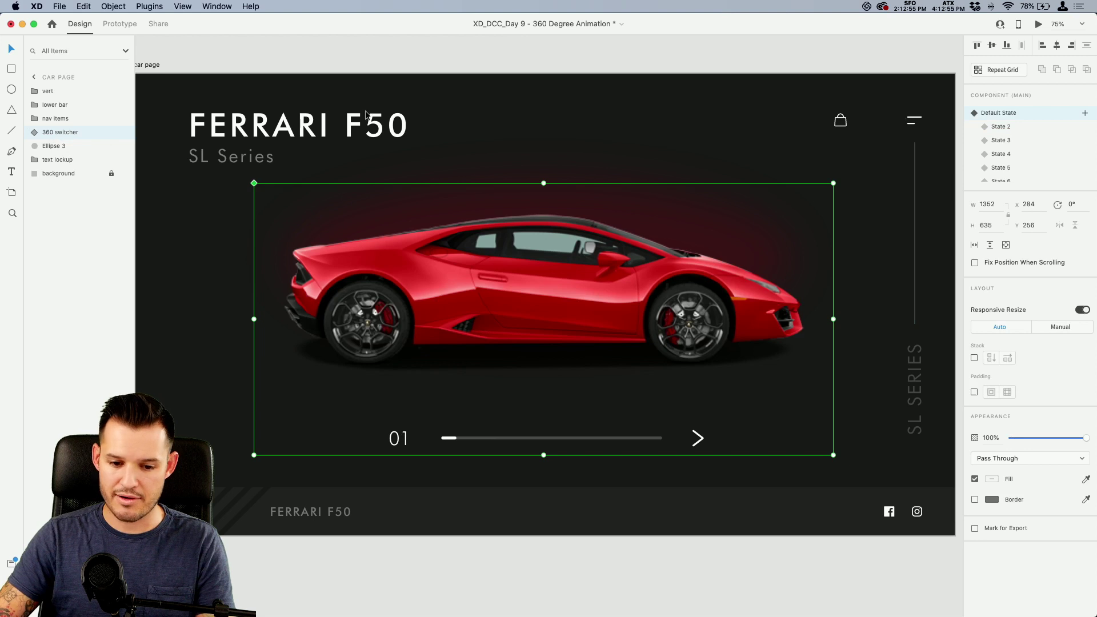
# - Rename the rectangle layer inside the 360 switcher's default state as tap
pyautogui.click(33, 132)
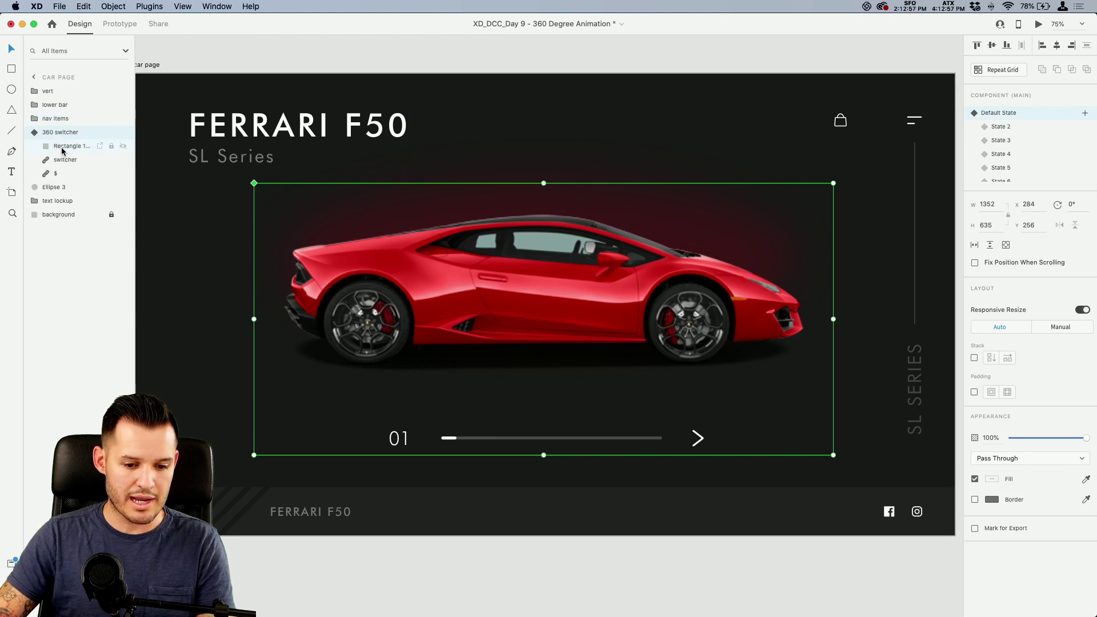
pyautogui.doubleClick(63, 146)
pyautogui.write('tap')
pyautogui.press('Return')
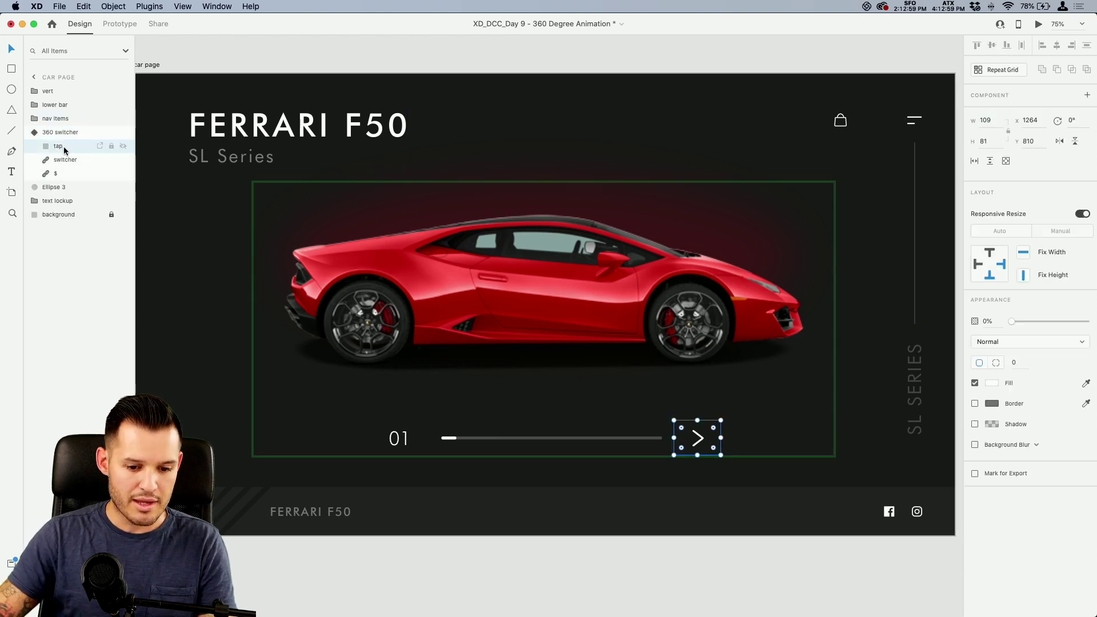
# - Switch to prototyping and give the default state's tap rectangle a Tap interaction that auto-animates to State 2
pyautogui.click(113, 24)
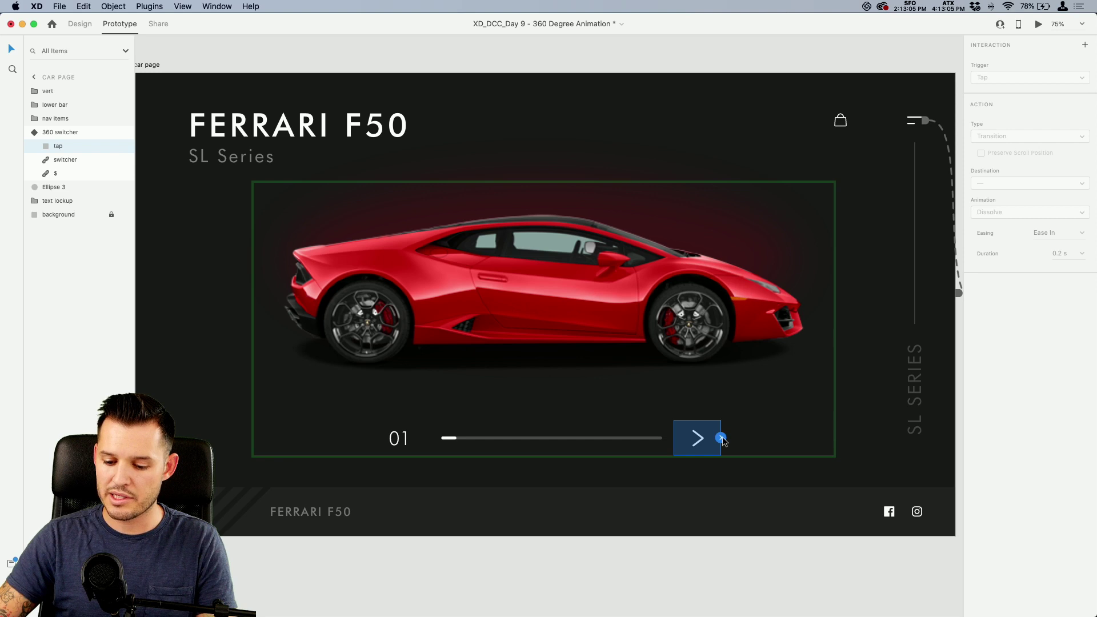
pyautogui.moveTo(721, 438); pyautogui.dragTo(755, 414)
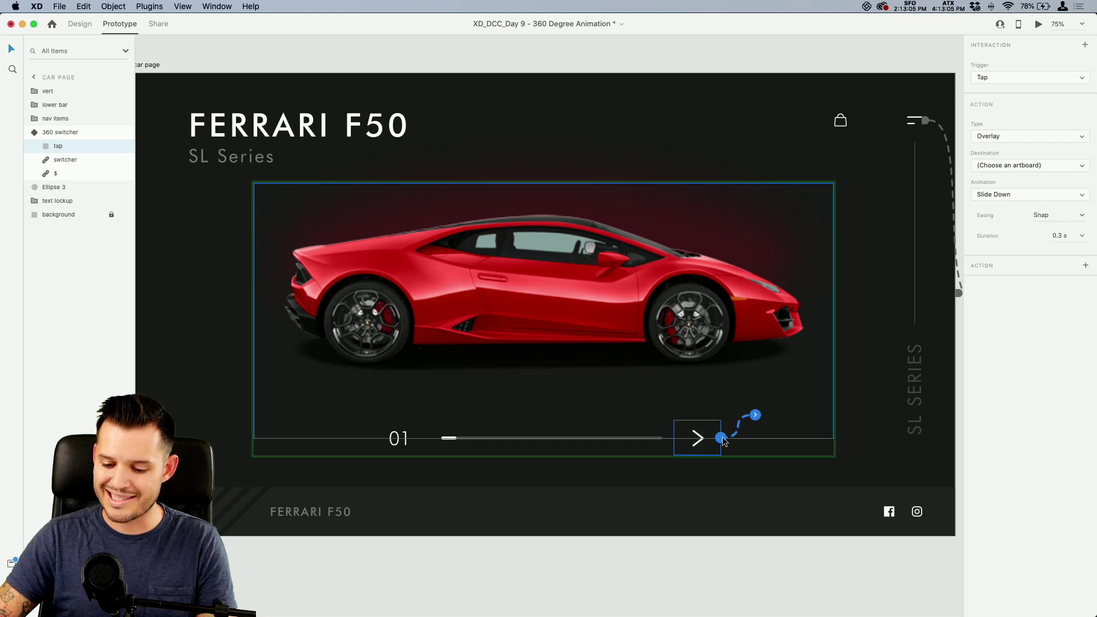
pyautogui.click(1010, 135)
pyautogui.click(1010, 128)
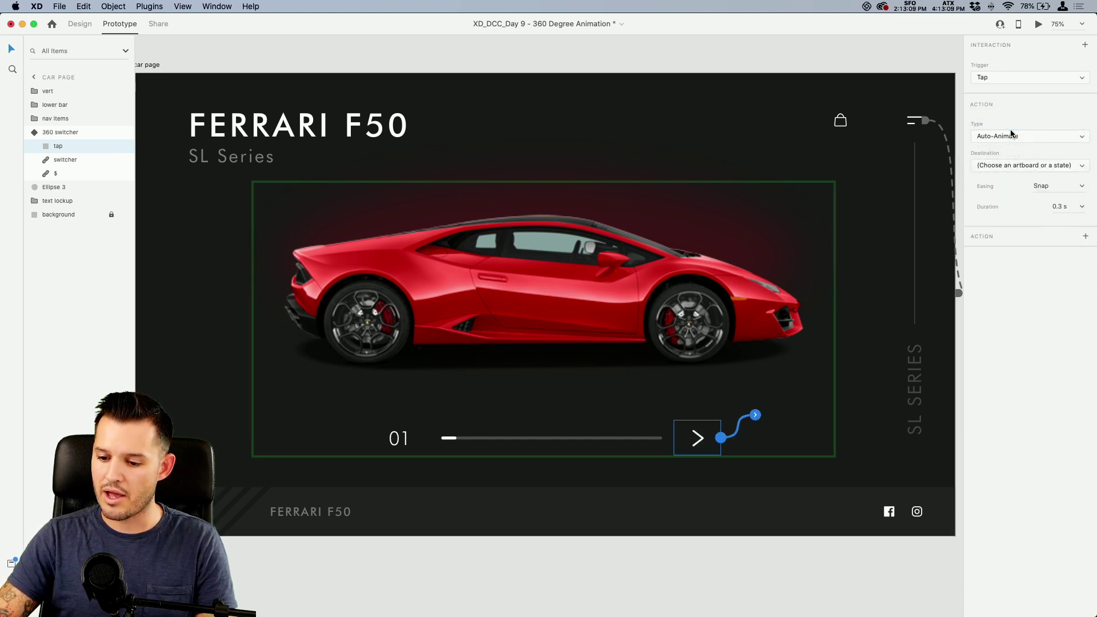
pyautogui.click(1015, 164)
pyautogui.click(1019, 182)
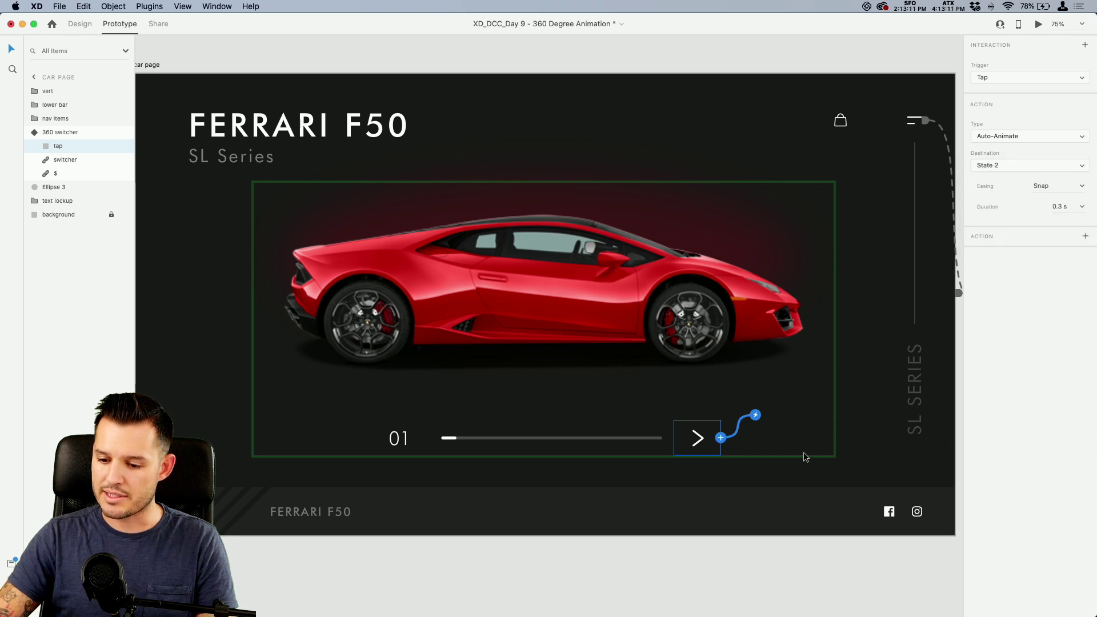
pyautogui.click(790, 543)
# - In State 2 of the 360 switcher, link the tap rectangle with an Auto-Animate interaction to State 3
pyautogui.click(670, 294)
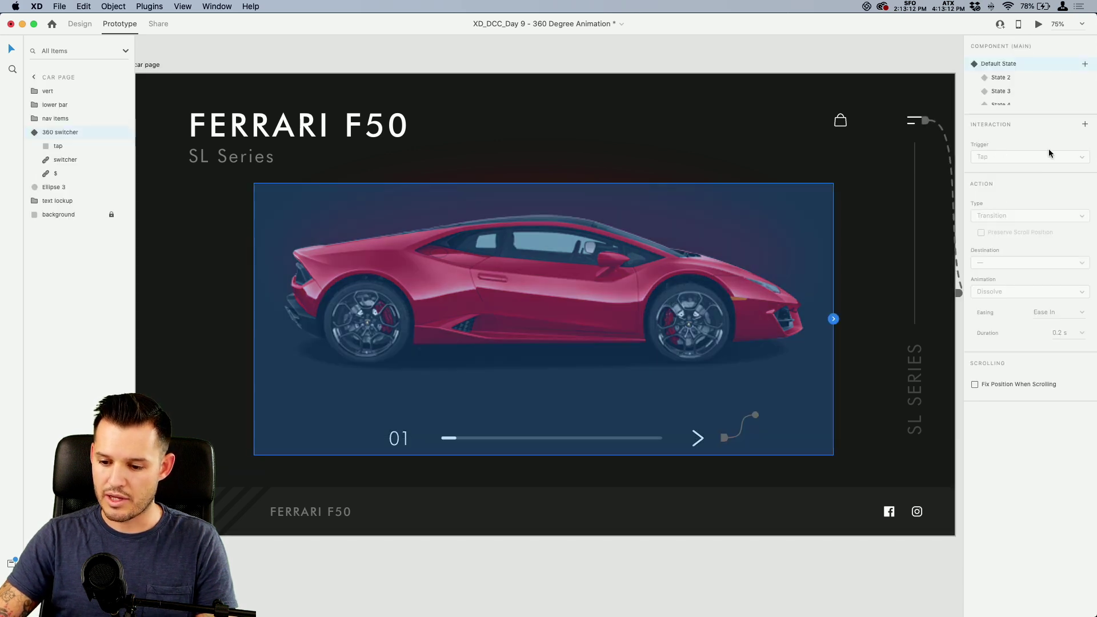
pyautogui.click(1012, 77)
pyautogui.doubleClick(704, 438)
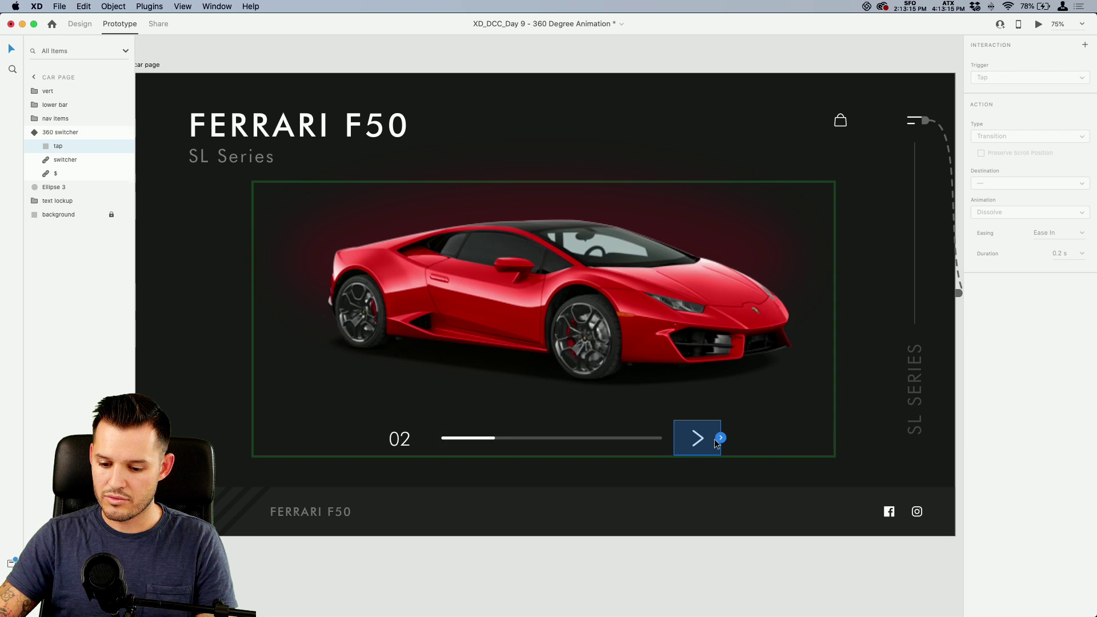
pyautogui.click(1018, 165)
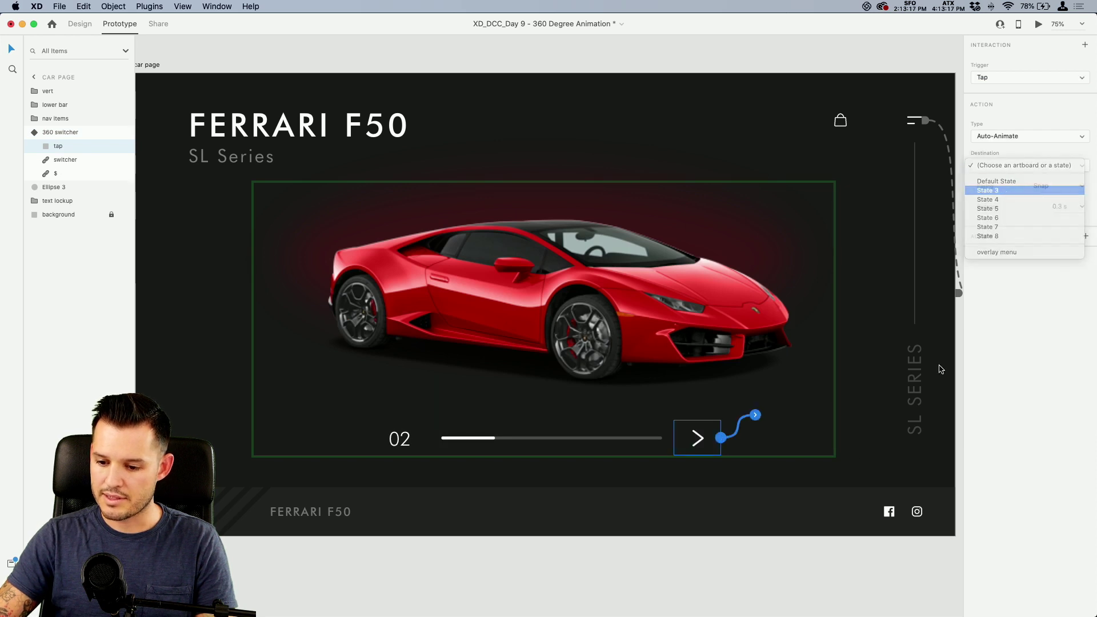
pyautogui.click(1008, 194)
pyautogui.click(698, 347)
# - In State 3 of the 360 switcher, link the tap rectangle with an Auto-Animate interaction to State 4
pyautogui.click(697, 347)
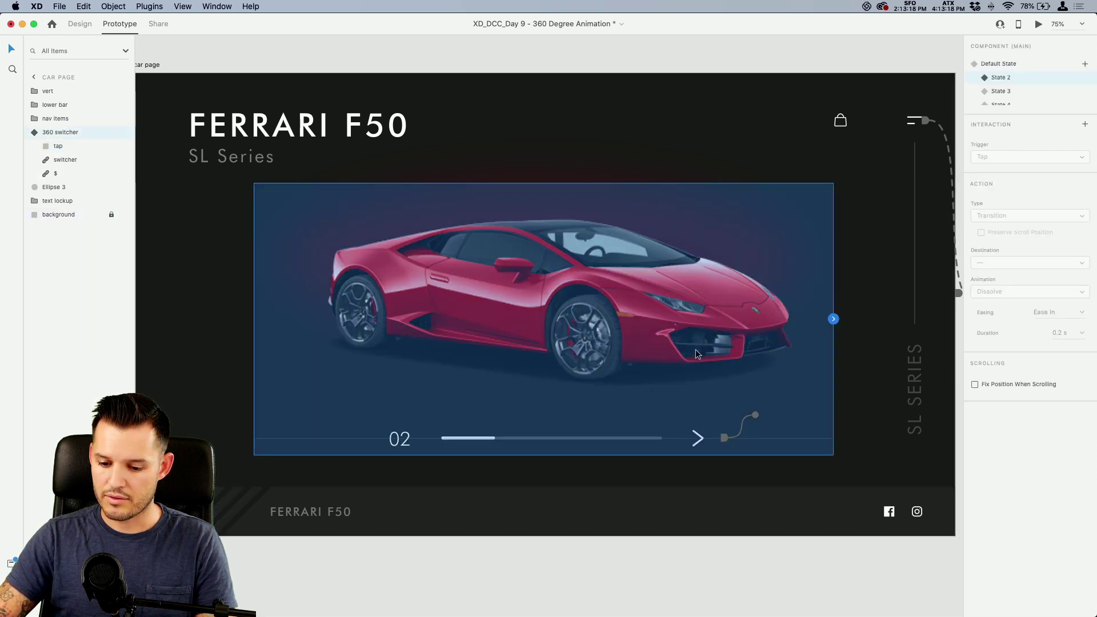
pyautogui.click(1009, 92)
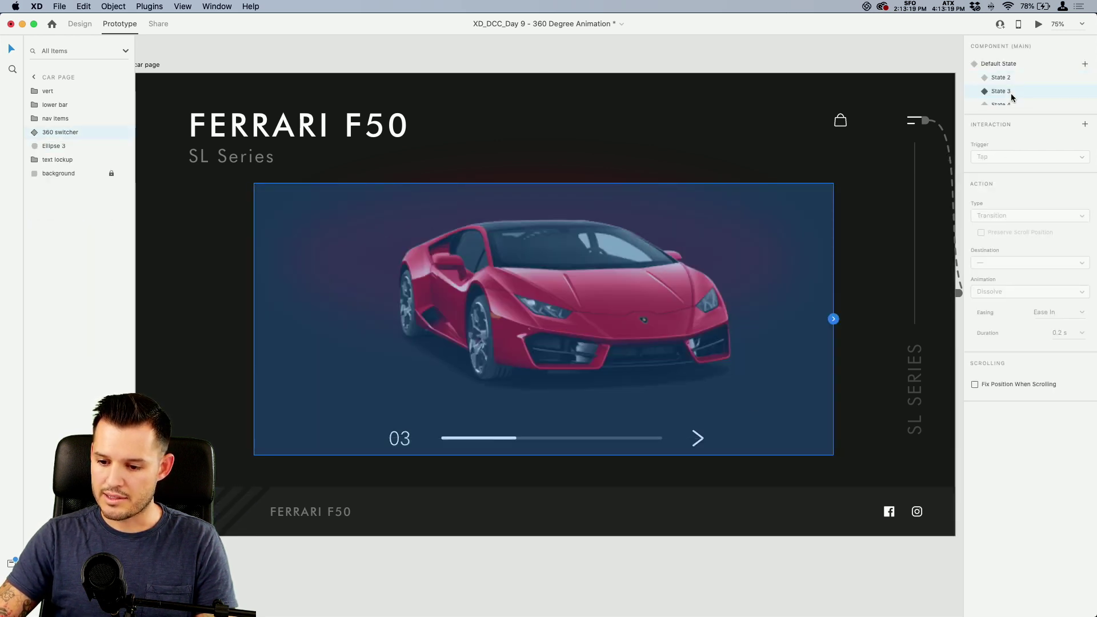
pyautogui.doubleClick(697, 438)
pyautogui.click(1019, 166)
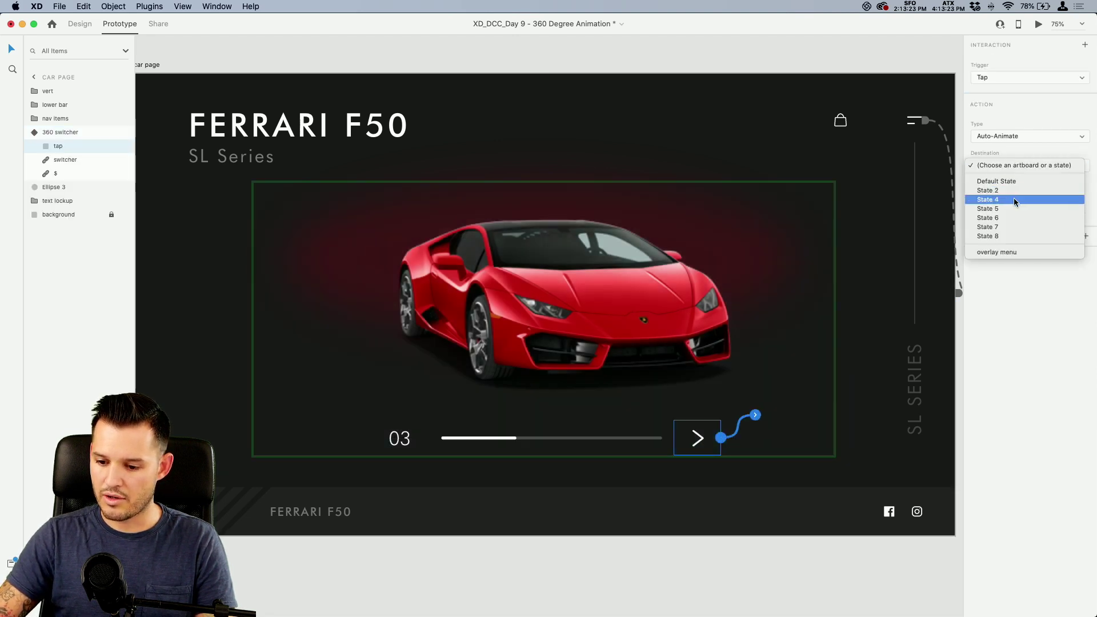
pyautogui.click(1013, 198)
pyautogui.click(684, 324)
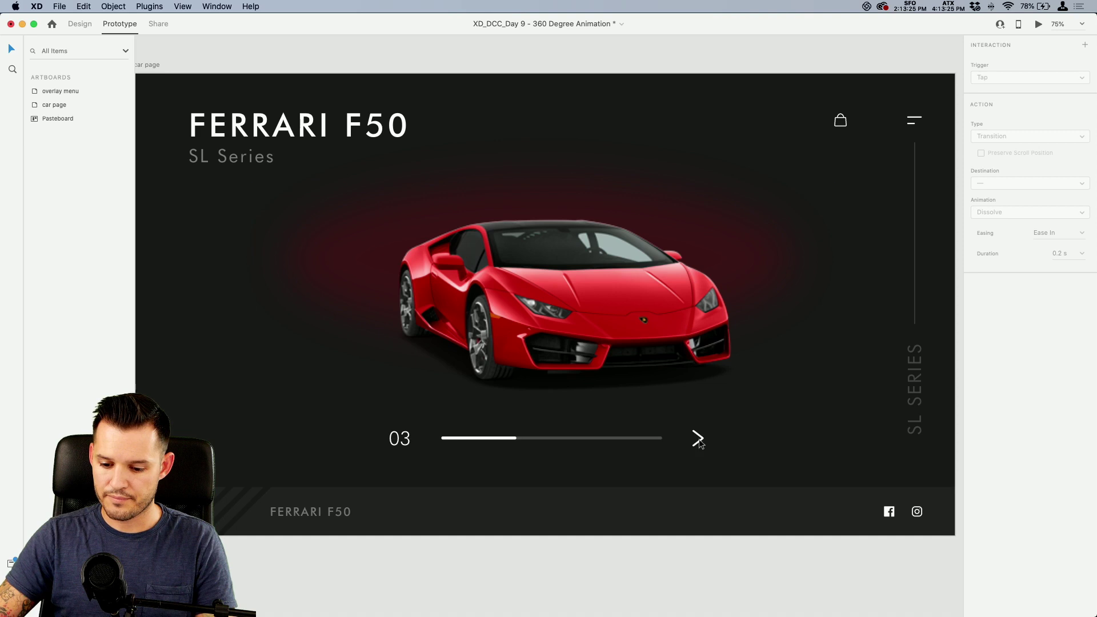
# - In State 4 of the 360 switcher, link the tap rectangle with an Auto-Animate interaction to State 5
pyautogui.click(772, 235)
pyautogui.click(1009, 103)
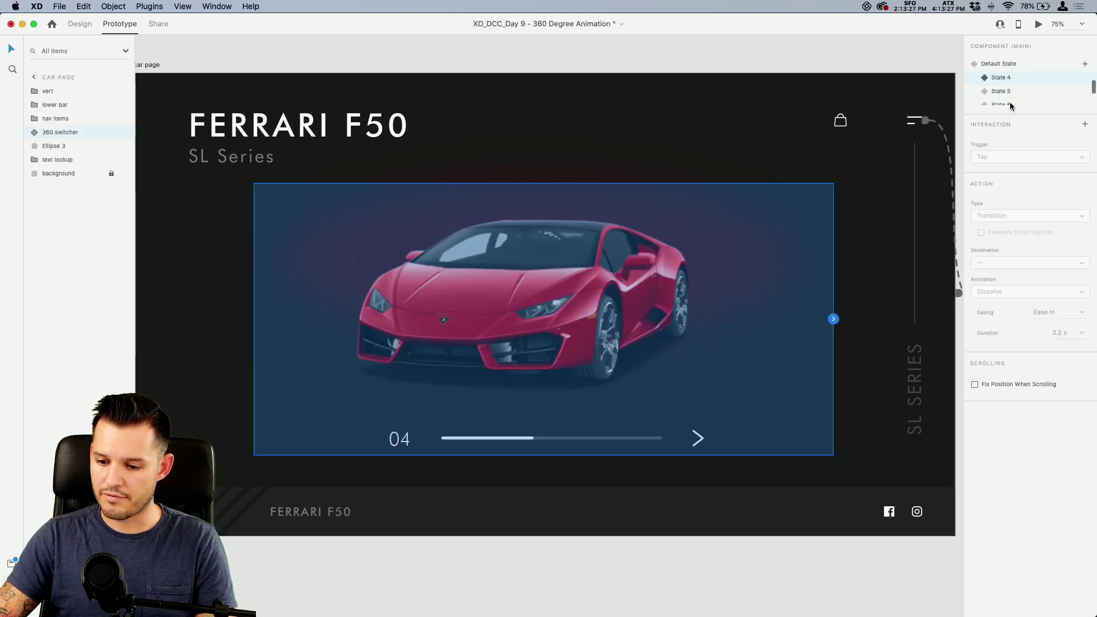
pyautogui.doubleClick(716, 440)
pyautogui.click(719, 439)
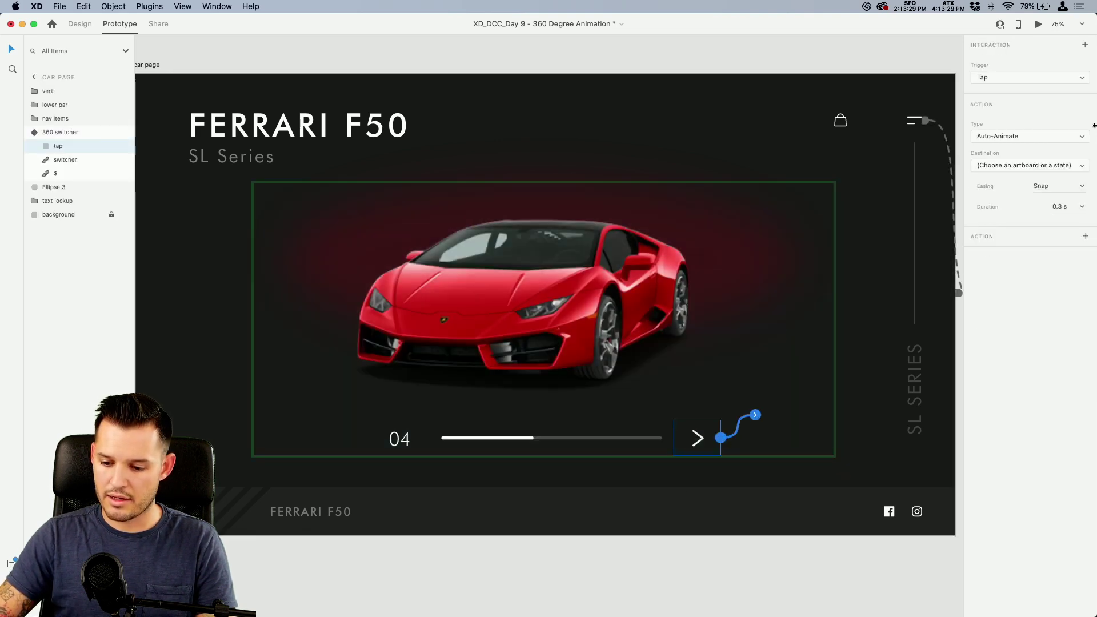
pyautogui.click(1011, 165)
pyautogui.click(1001, 209)
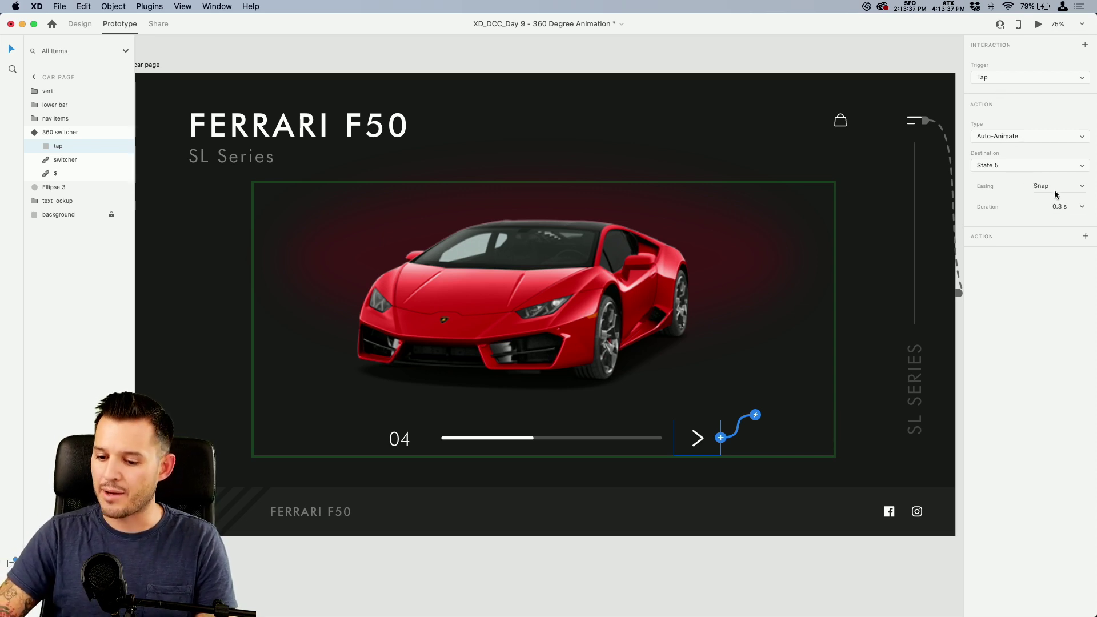
pyautogui.click(680, 539)
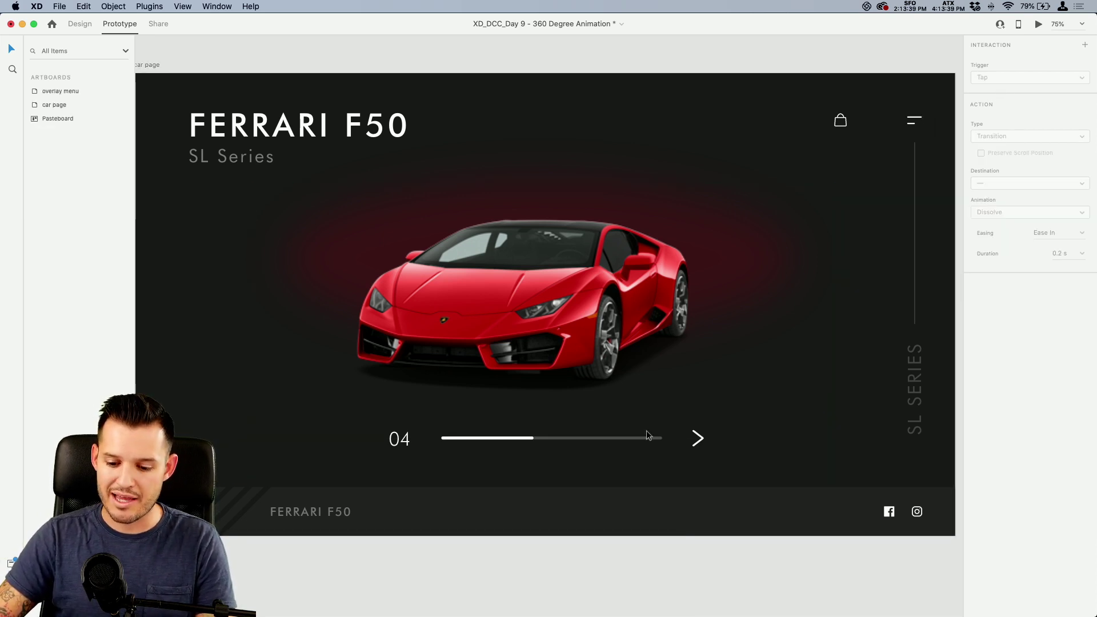
# - In State 5 of the 360 switcher, link the tap rectangle with an Auto-Animate interaction to State 6
pyautogui.click(694, 307)
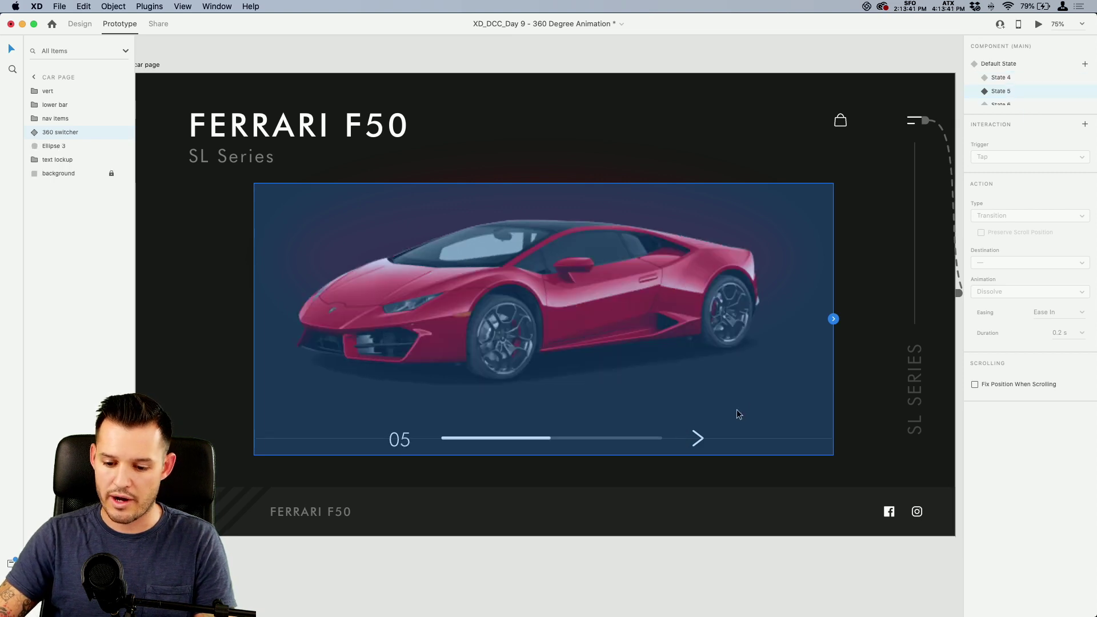
pyautogui.doubleClick(699, 437)
pyautogui.click(1005, 166)
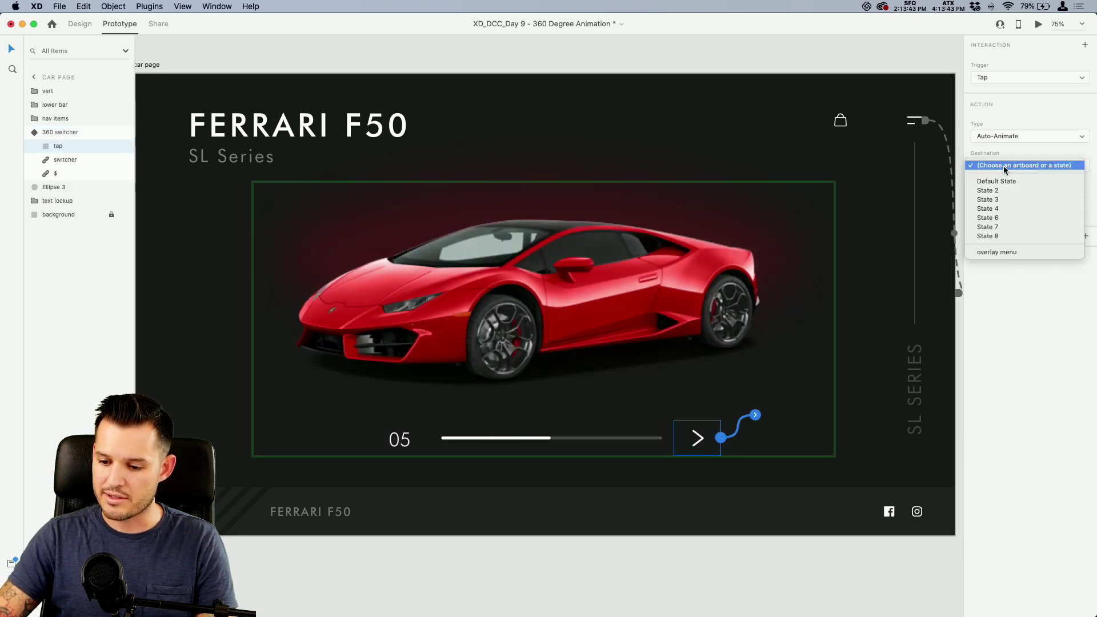
pyautogui.click(987, 218)
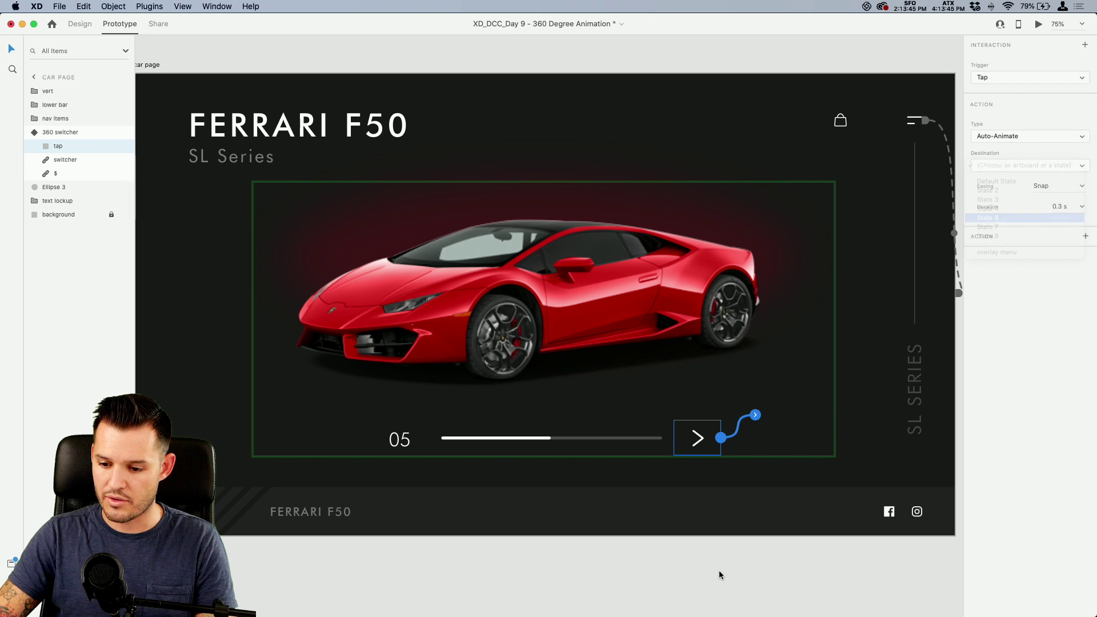
pyautogui.click(718, 575)
# - In State 6 of the 360 switcher, link the tap rectangle with an Auto-Animate interaction to State 7
pyautogui.click(625, 266)
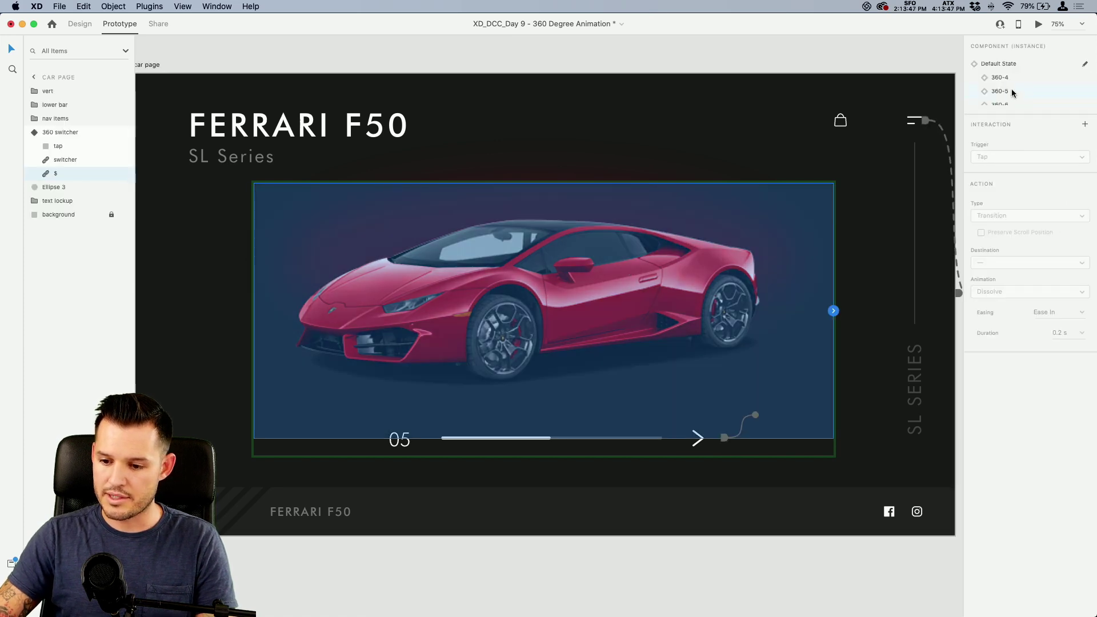
pyautogui.click(710, 600)
pyautogui.click(643, 315)
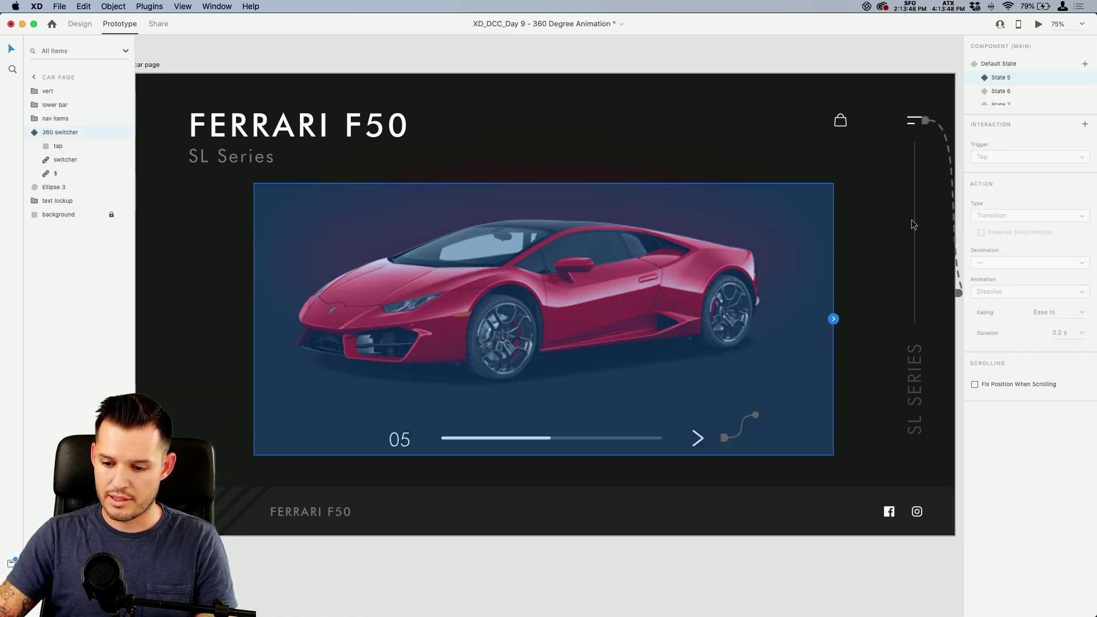
pyautogui.click(1008, 96)
pyautogui.doubleClick(695, 445)
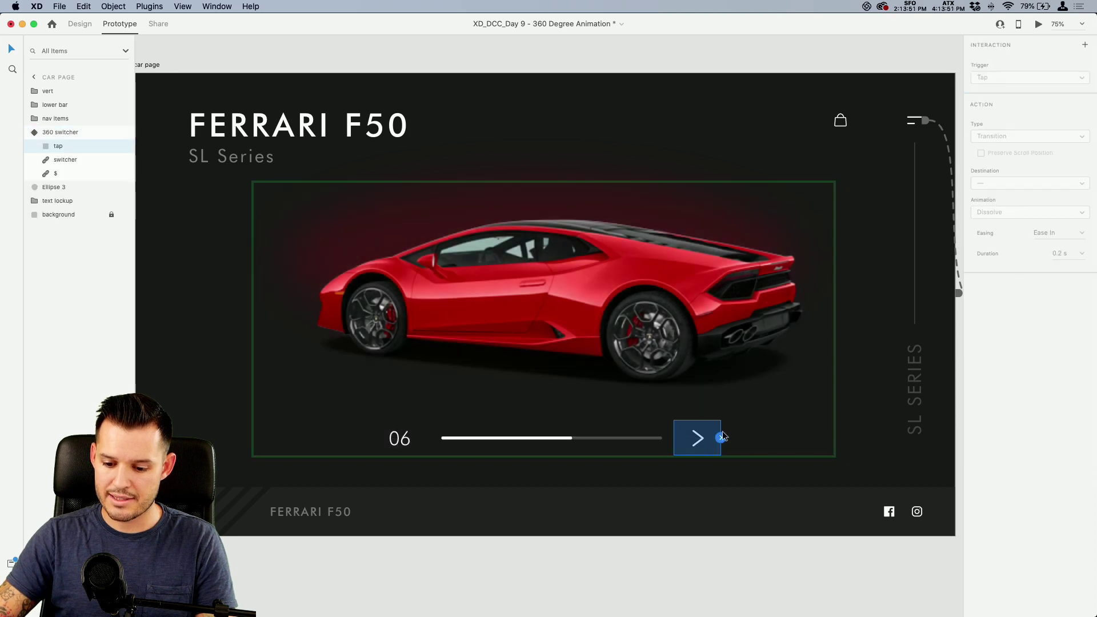
pyautogui.click(719, 438)
pyautogui.click(988, 167)
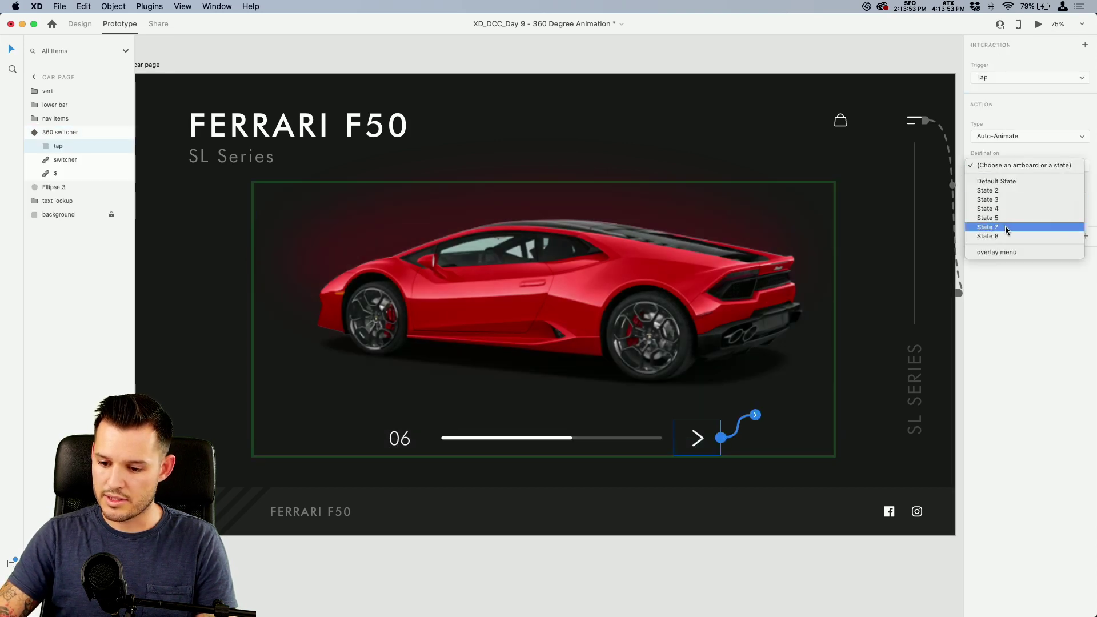
pyautogui.click(1005, 225)
# - In State 7 of the 360 switcher, link the tap rectangle with an Auto-Animate interaction to State 8
pyautogui.click(561, 561)
pyautogui.click(594, 350)
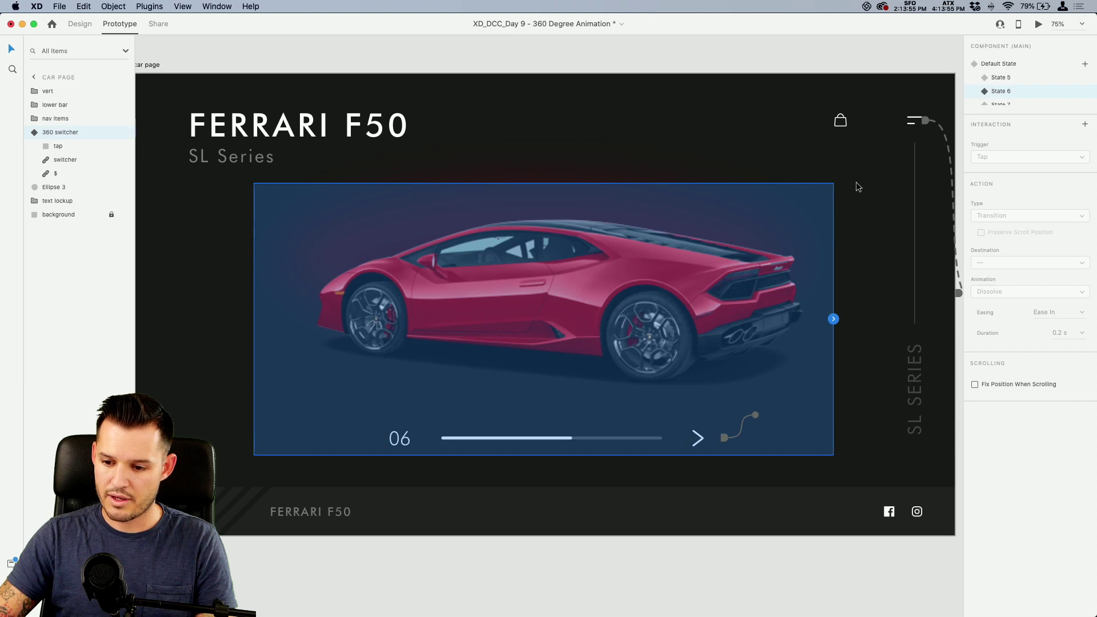
pyautogui.click(1015, 102)
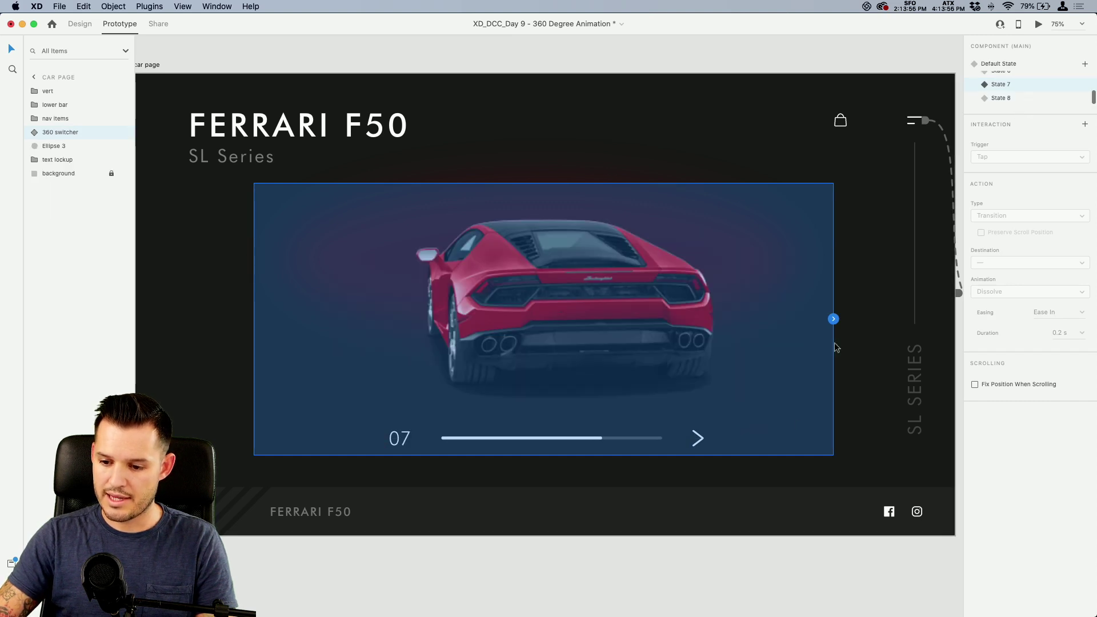
pyautogui.click(729, 553)
pyautogui.click(675, 357)
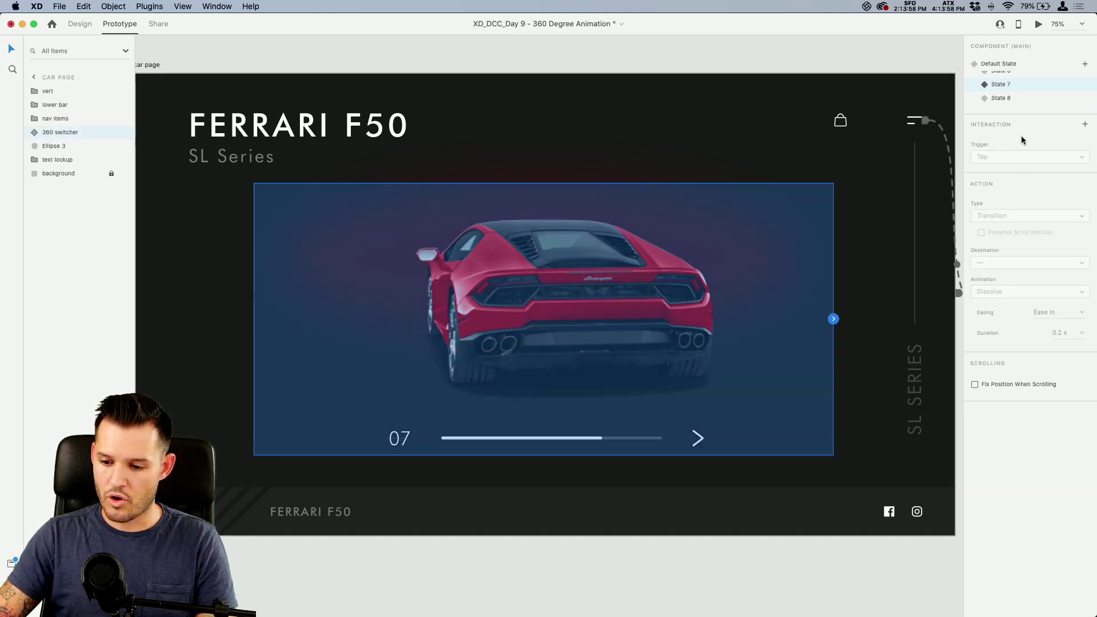
pyautogui.doubleClick(696, 449)
pyautogui.click(721, 438)
pyautogui.click(1028, 166)
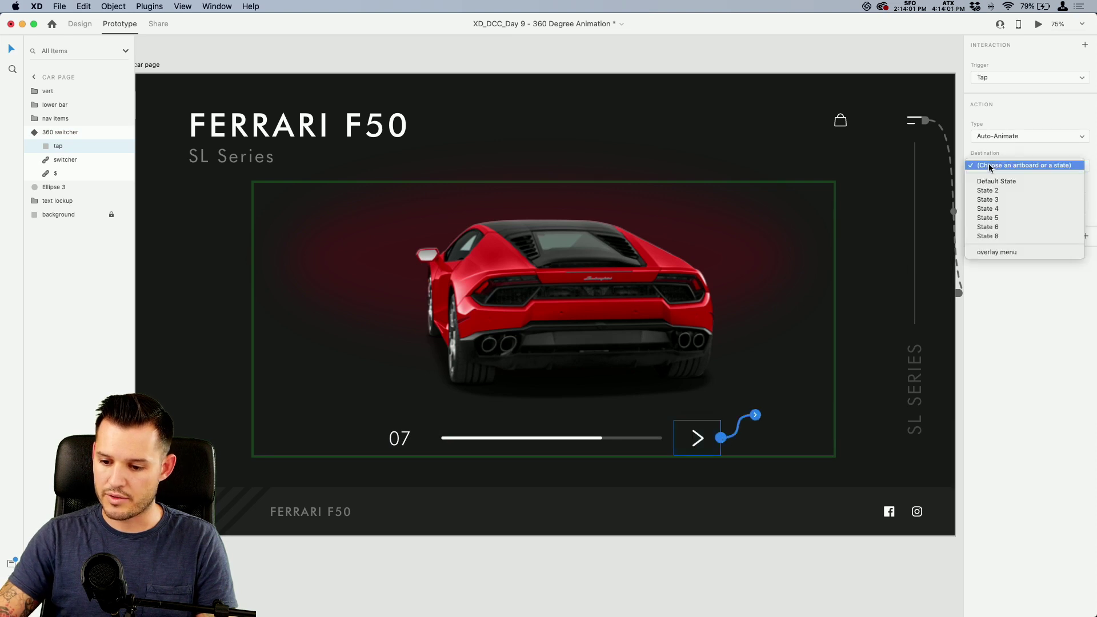
pyautogui.click(1016, 236)
# - In State 8 of the 360 switcher, link the tap rectangle with an Auto-Animate interaction back to the Default State
pyautogui.click(615, 544)
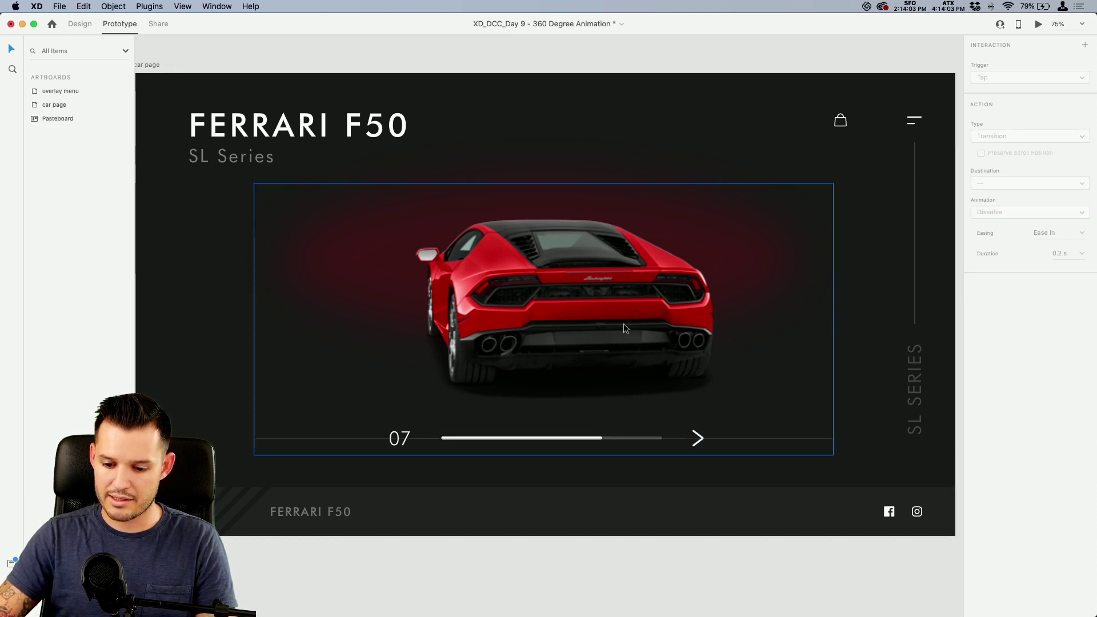
pyautogui.click(743, 297)
pyautogui.click(998, 98)
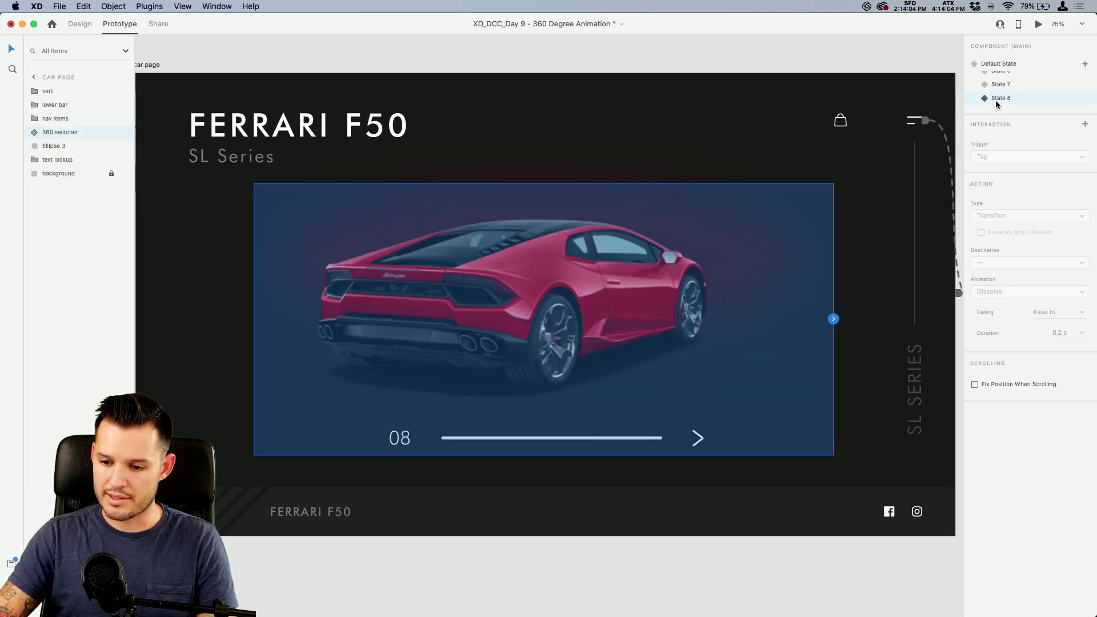
pyautogui.doubleClick(697, 438)
pyautogui.click(721, 438)
pyautogui.click(1036, 167)
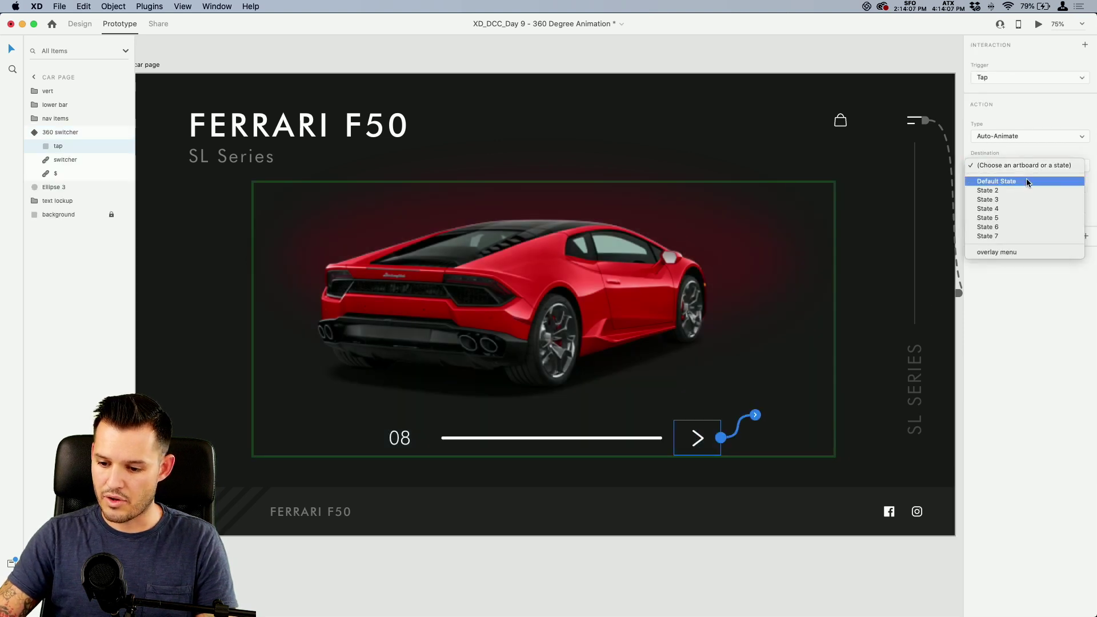
pyautogui.click(1005, 181)
# - Set the 360 switcher on the car page back to its Default State
pyautogui.click(794, 587)
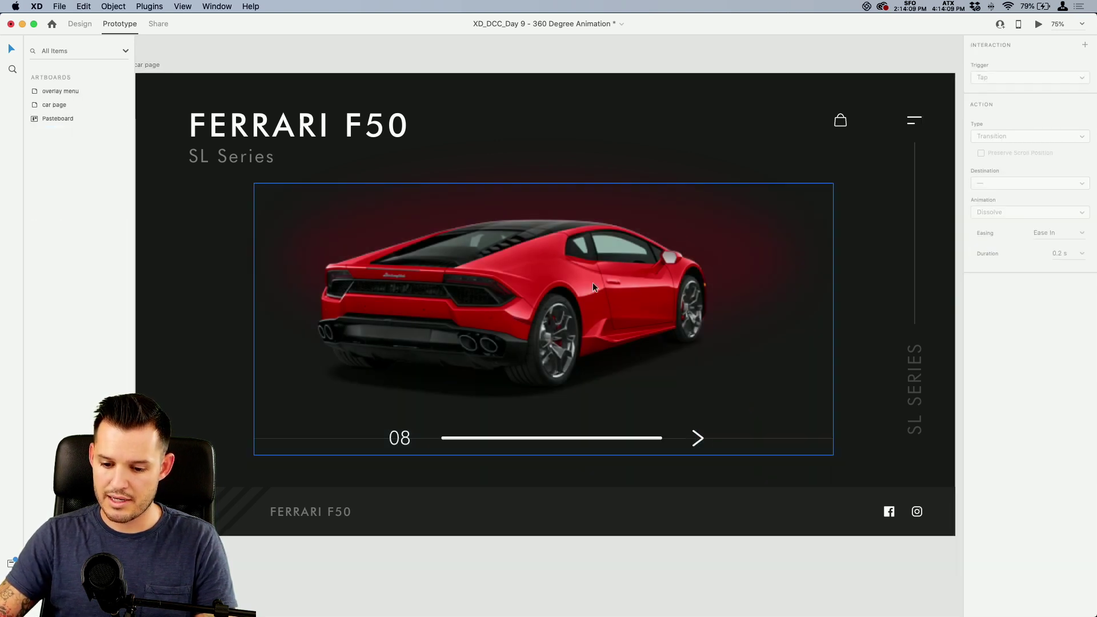
pyautogui.click(592, 282)
pyautogui.click(1005, 64)
# - Rename the prototype flow starting at the car page artboard to "360 deg"
pyautogui.scroll(-3, 1016, 85)
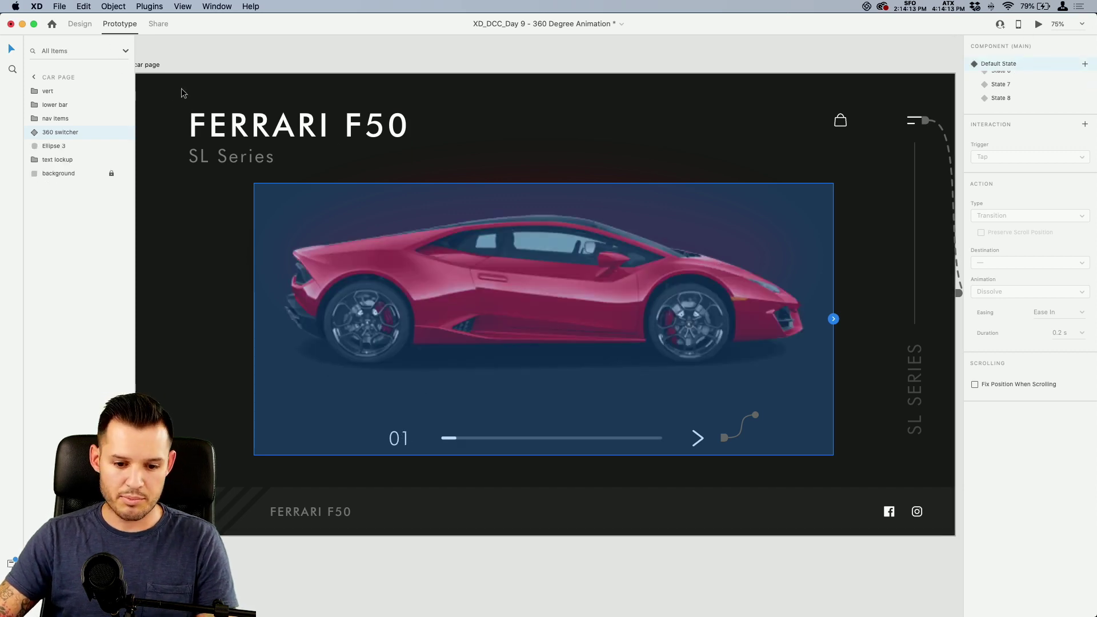
pyautogui.hscroll(-2, 208, 53)
pyautogui.click(153, 86)
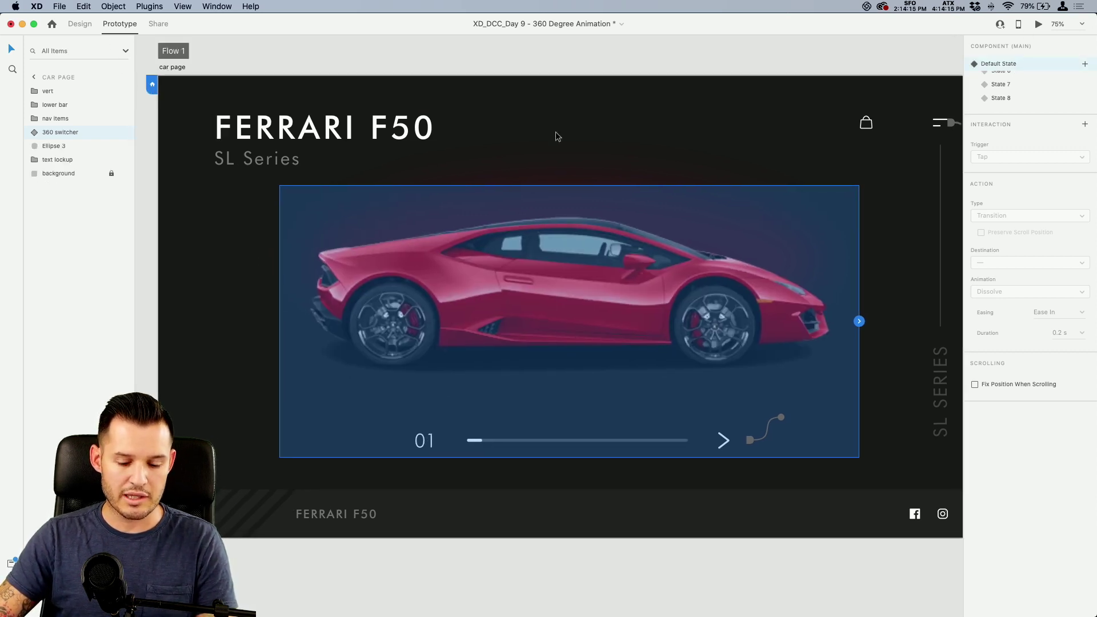
pyautogui.hscroll(-5, 325, 66)
pyautogui.scroll(2, 326, 66)
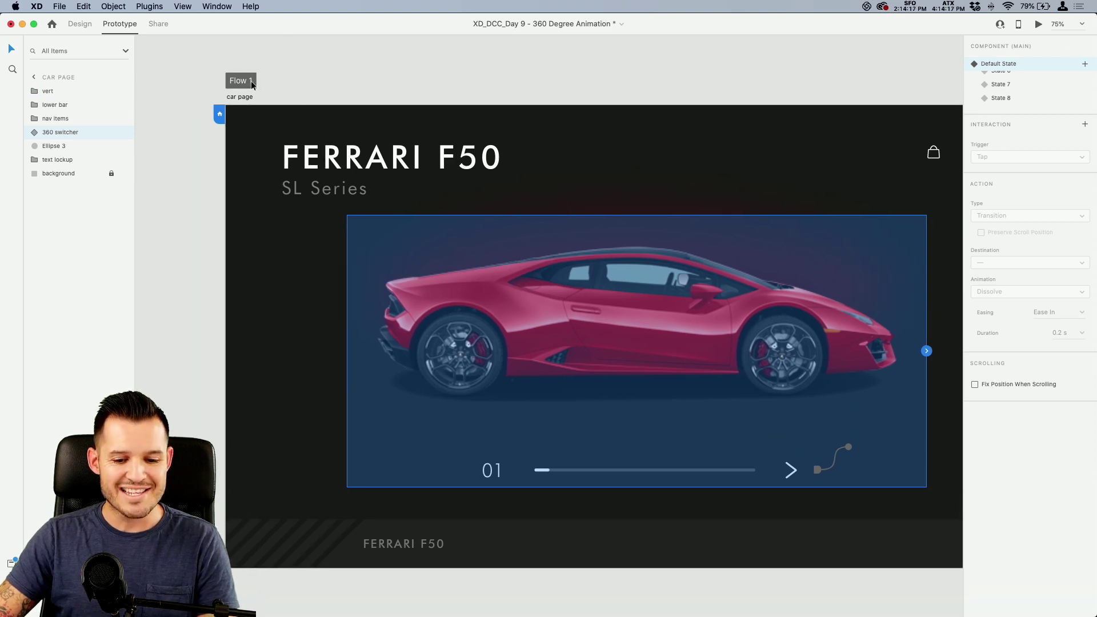
pyautogui.press('super+minus')
pyautogui.press('super+minus')
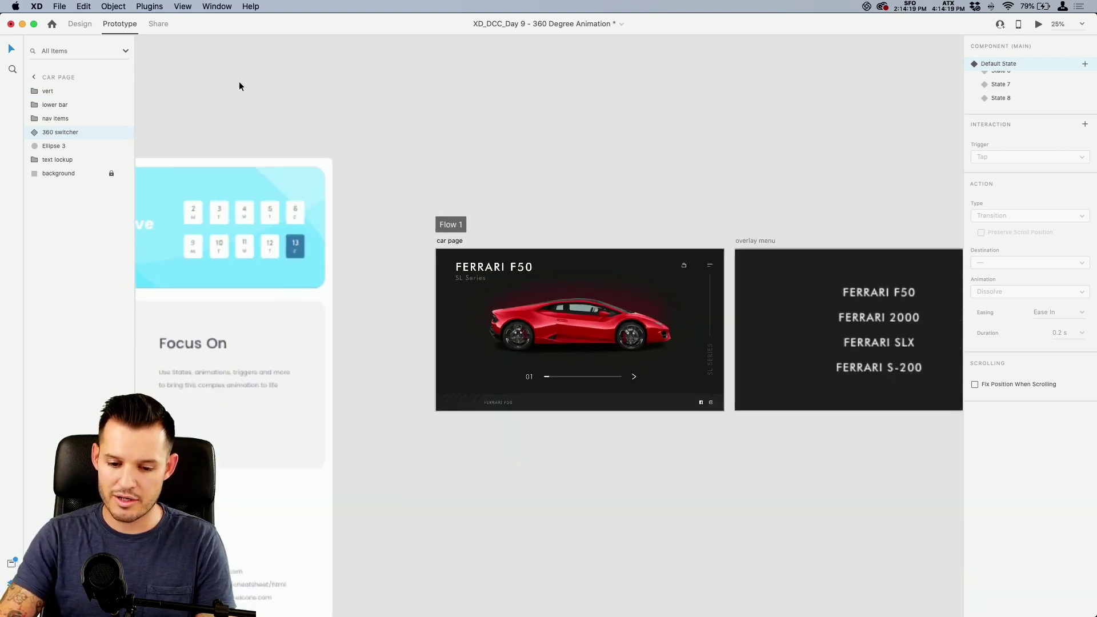
pyautogui.hscroll(3, 507, 152)
pyautogui.scroll(-2, 507, 152)
pyautogui.click(377, 188)
pyautogui.doubleClick(377, 188)
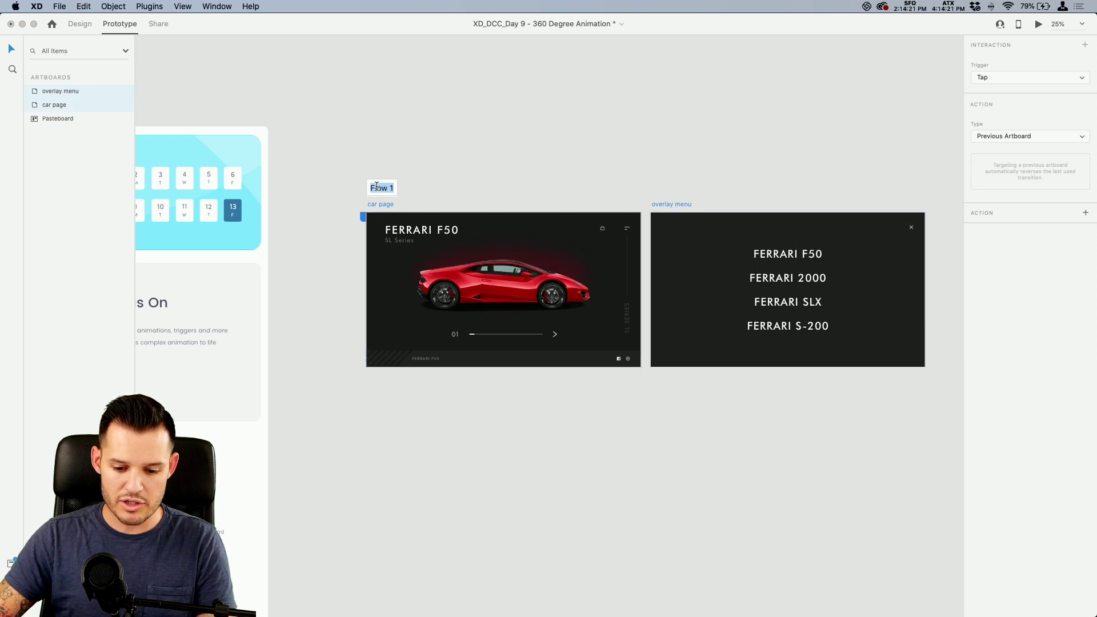
pyautogui.write('360')
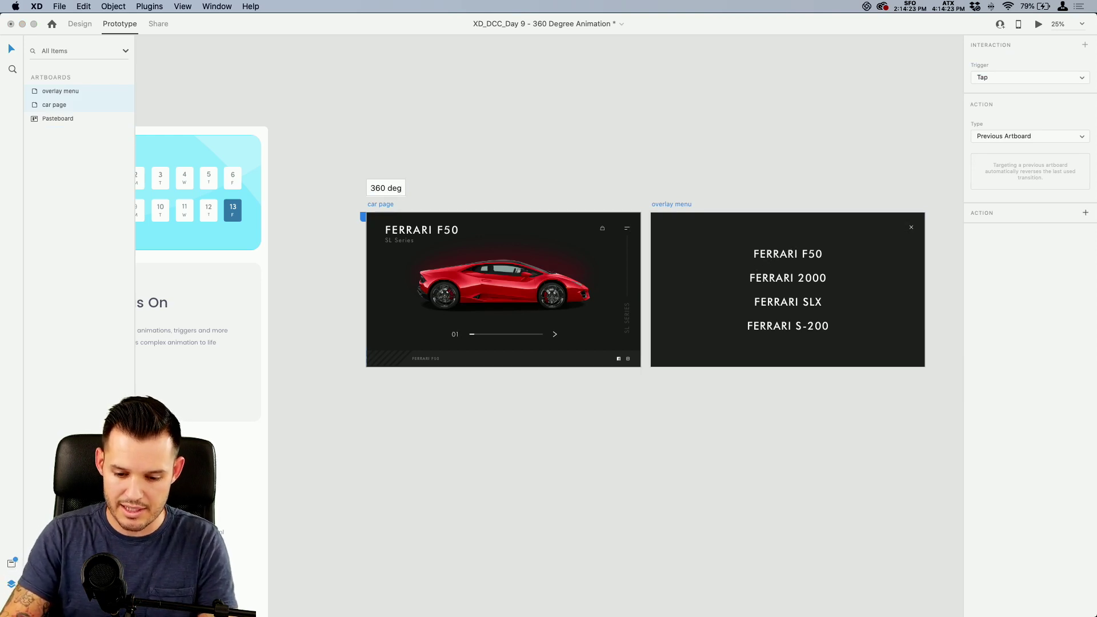
# - Select the 360 deg flow and shift its car page and overlay menu artboards together slightly left and up
pyautogui.click(375, 189)
pyautogui.scroll(-5, 384, 189)
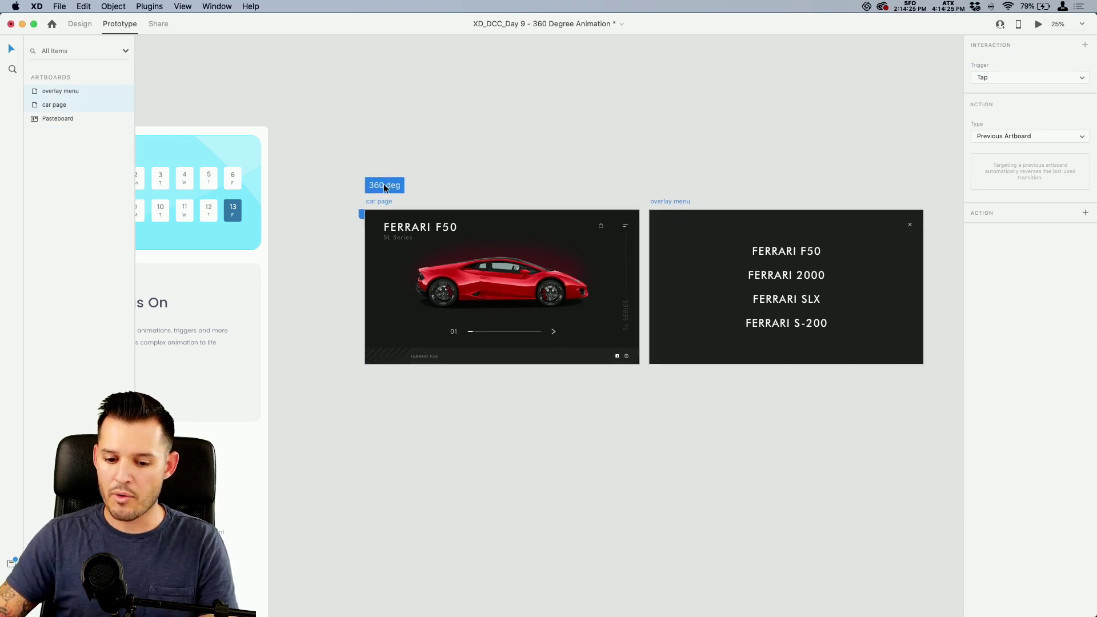
pyautogui.scroll(5, 400, 139)
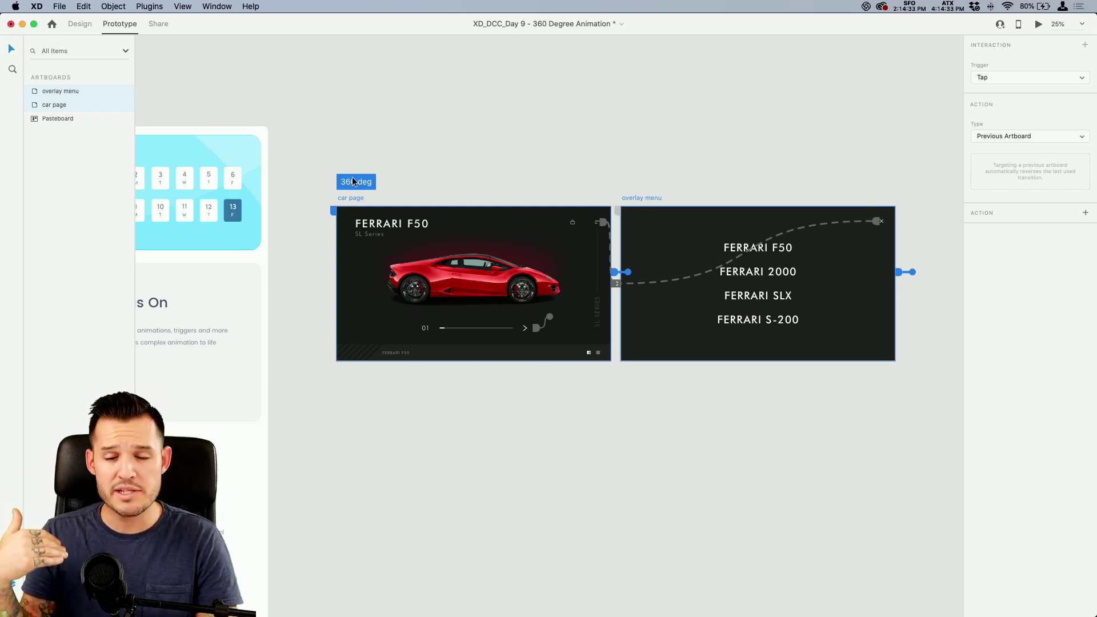
# - Preview the prototype and test opening and closing the overlay menu from the car page
pyautogui.click(1039, 25)
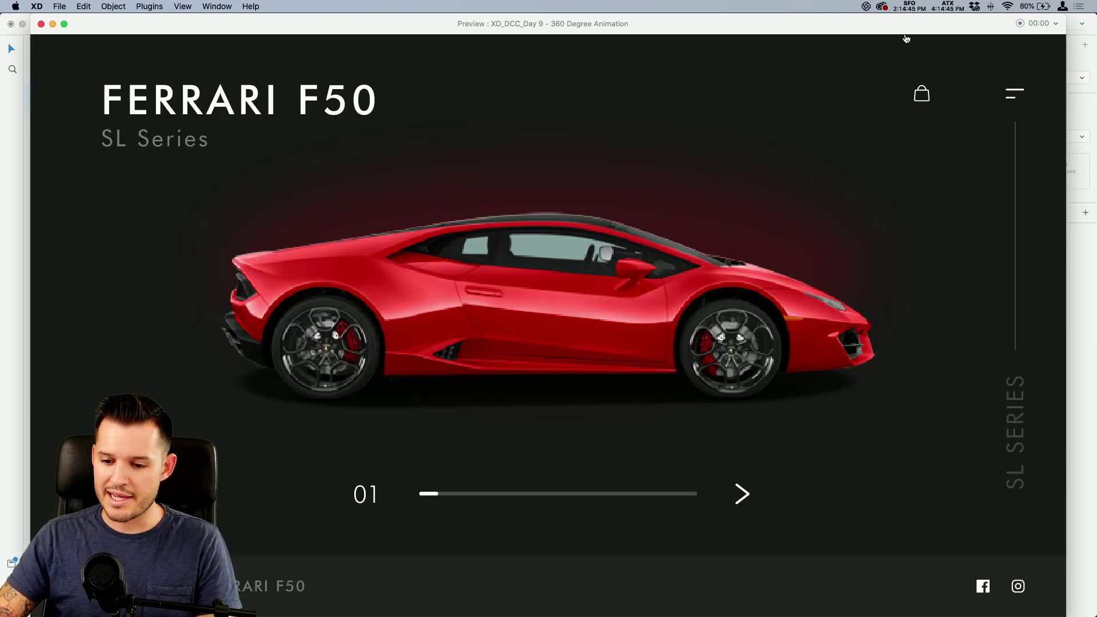
pyautogui.click(1010, 96)
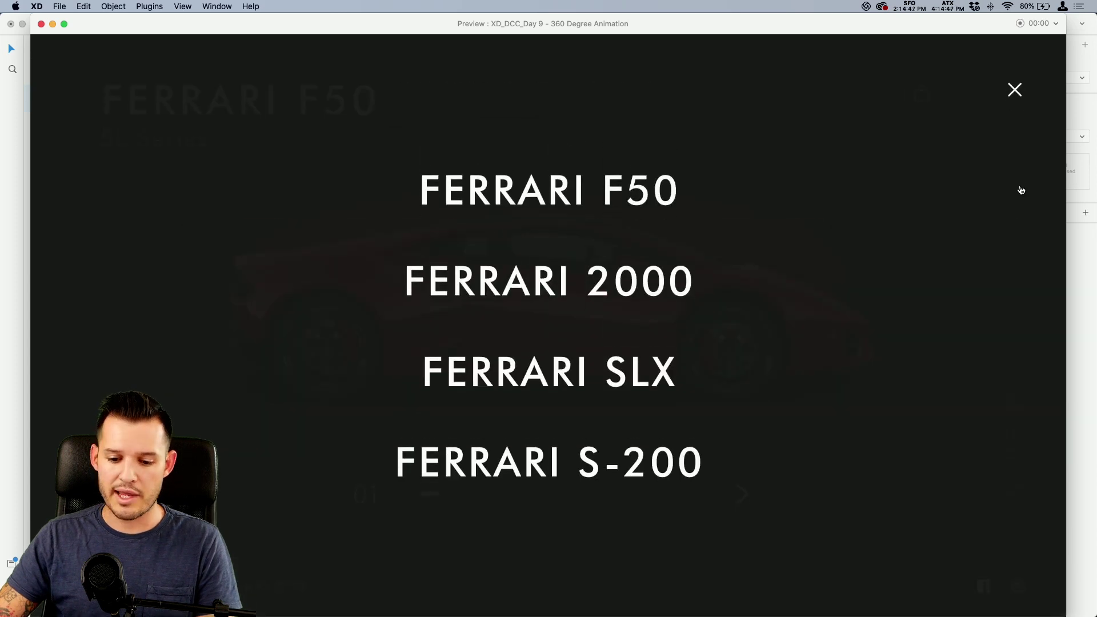
pyautogui.click(1012, 91)
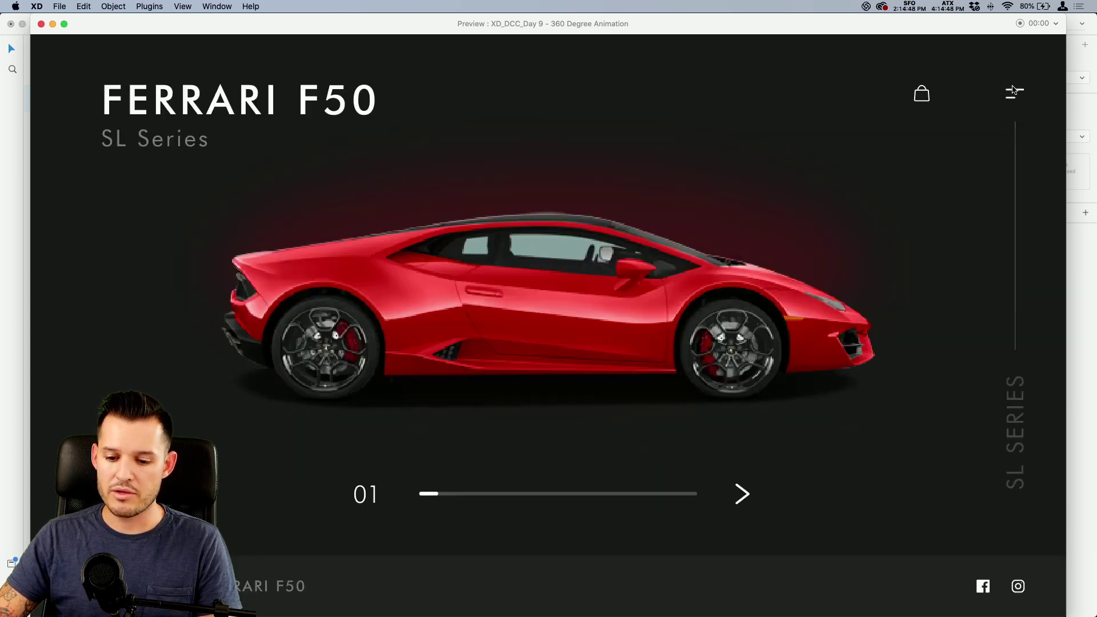
# - In the preview, advance the 360 switcher through all its car angles from 01 to 08 and back to 01
pyautogui.click(743, 494)
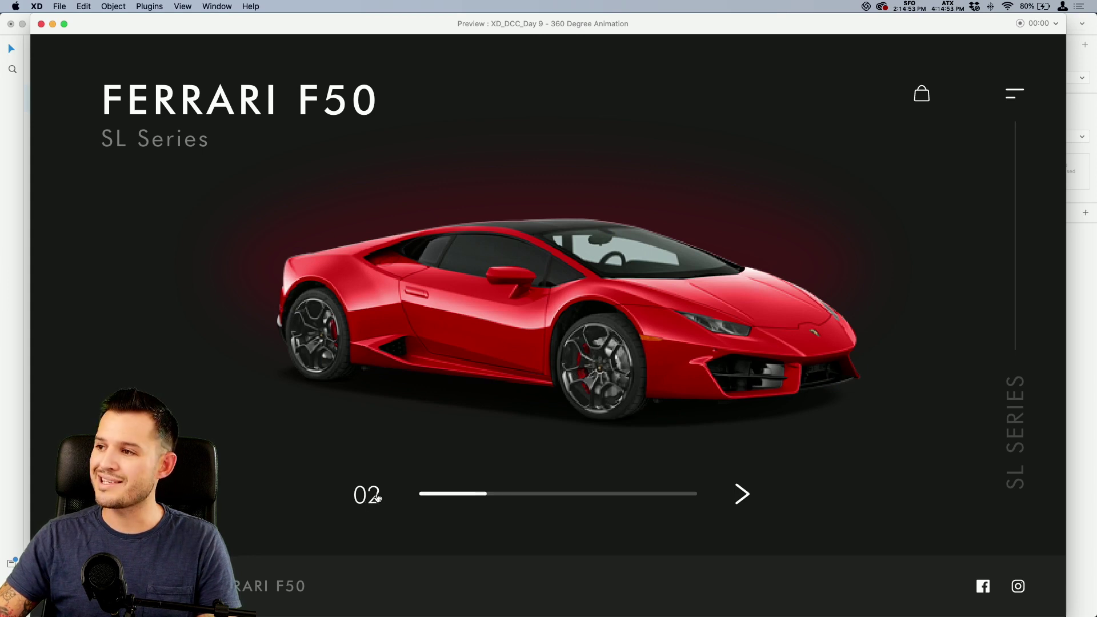
pyautogui.click(746, 498)
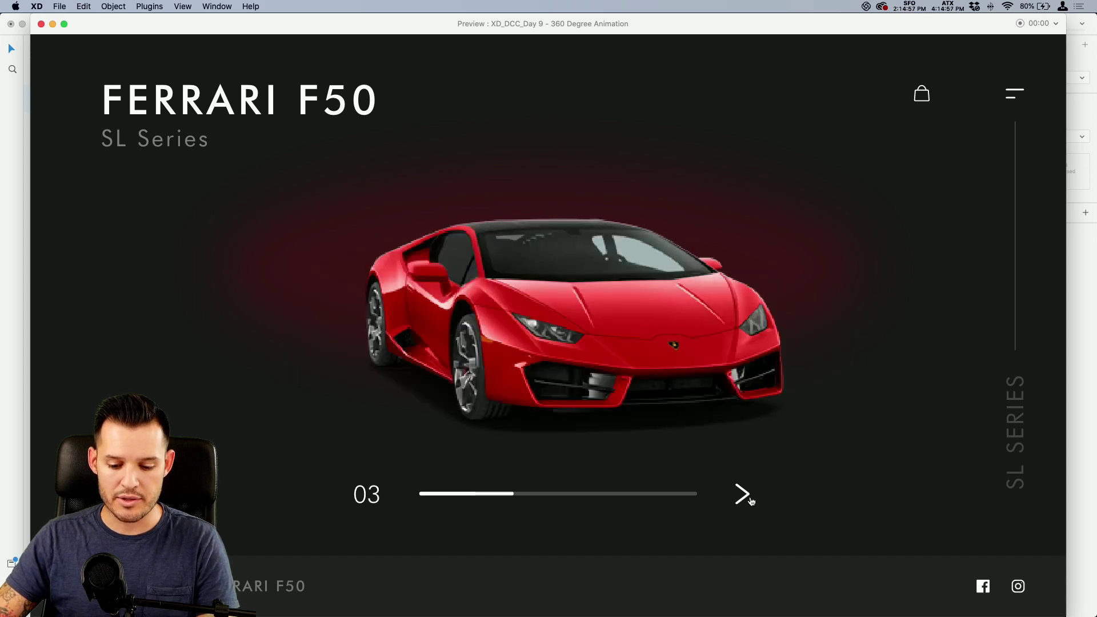
pyautogui.click(741, 499)
pyautogui.click(741, 499)
pyautogui.click(742, 499)
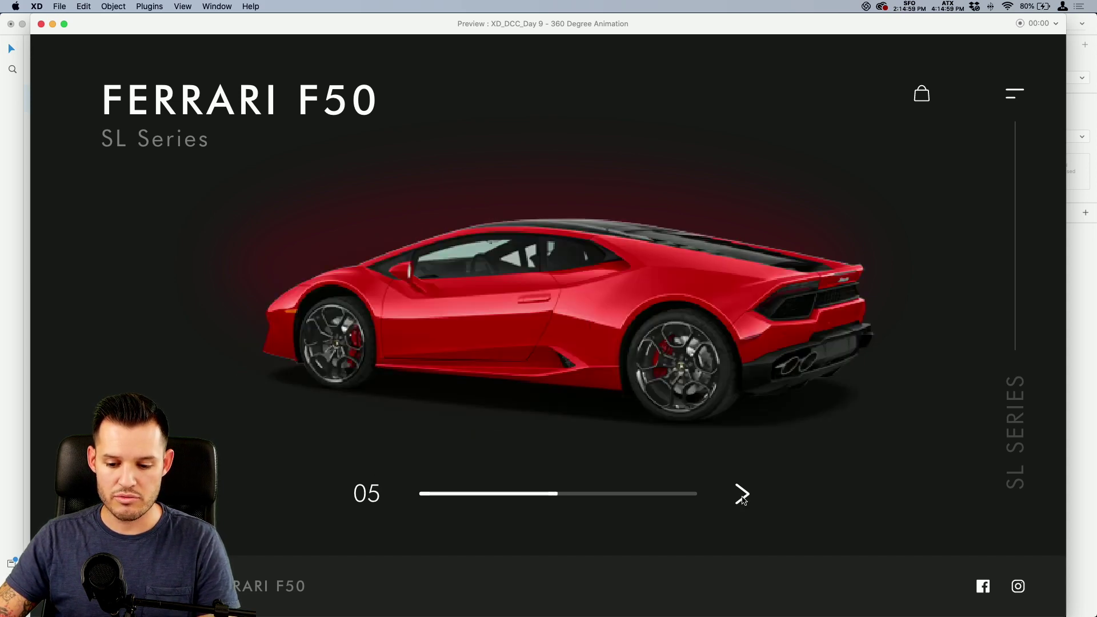
pyautogui.click(742, 498)
pyautogui.click(742, 498)
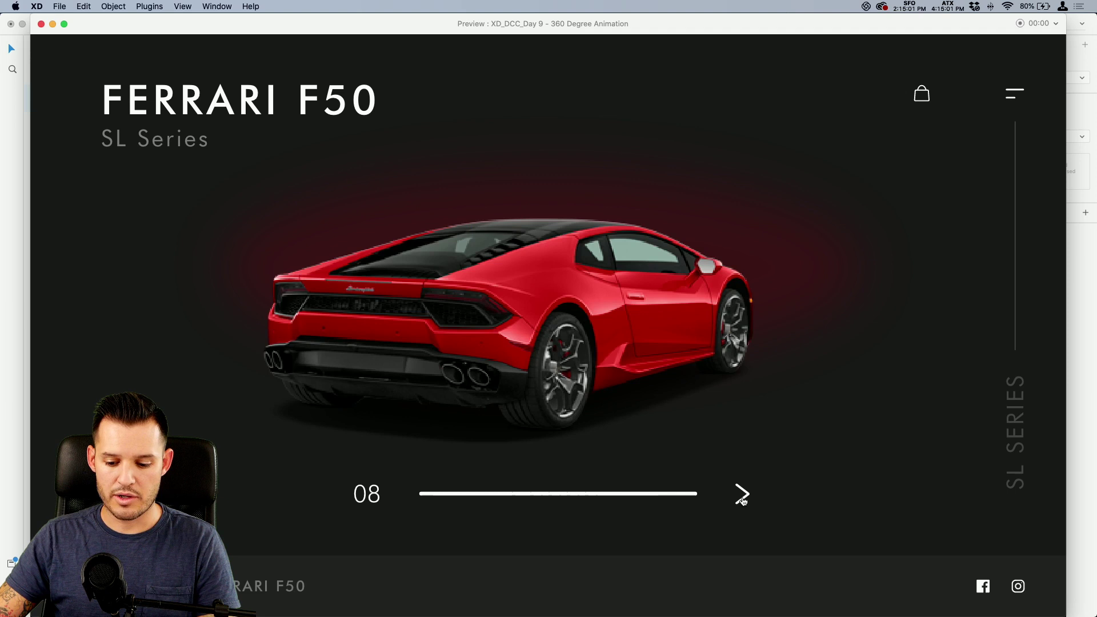
pyautogui.click(742, 499)
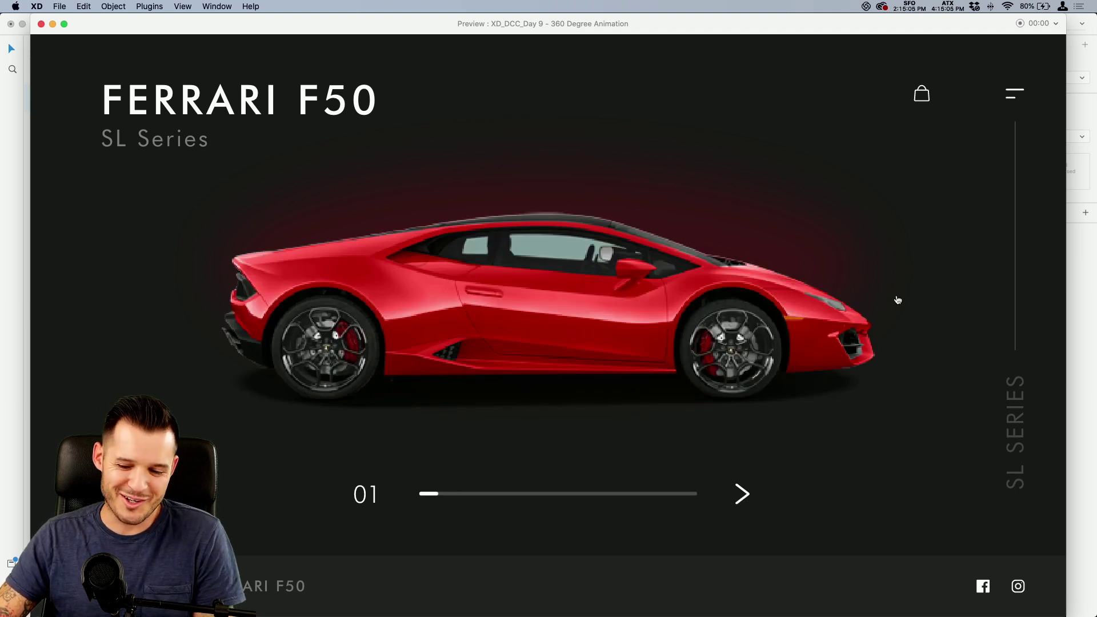
# - Retest the overlay menu and another full rotation of the car angles, and close the preview
pyautogui.click(1016, 103)
pyautogui.click(1015, 92)
pyautogui.click(743, 496)
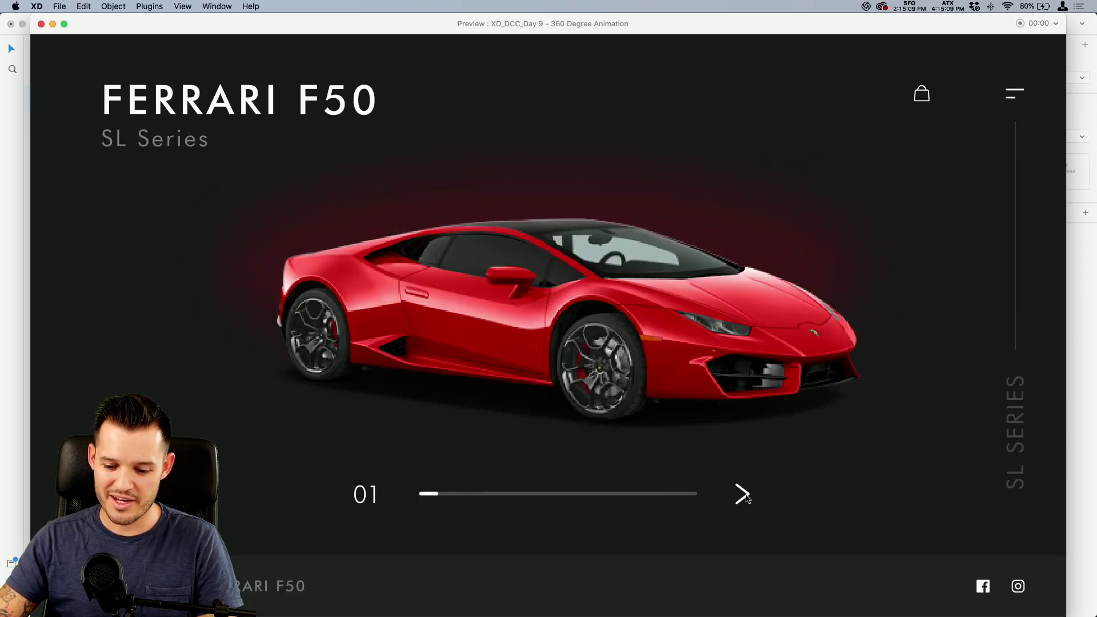
pyautogui.click(743, 496)
pyautogui.click(742, 495)
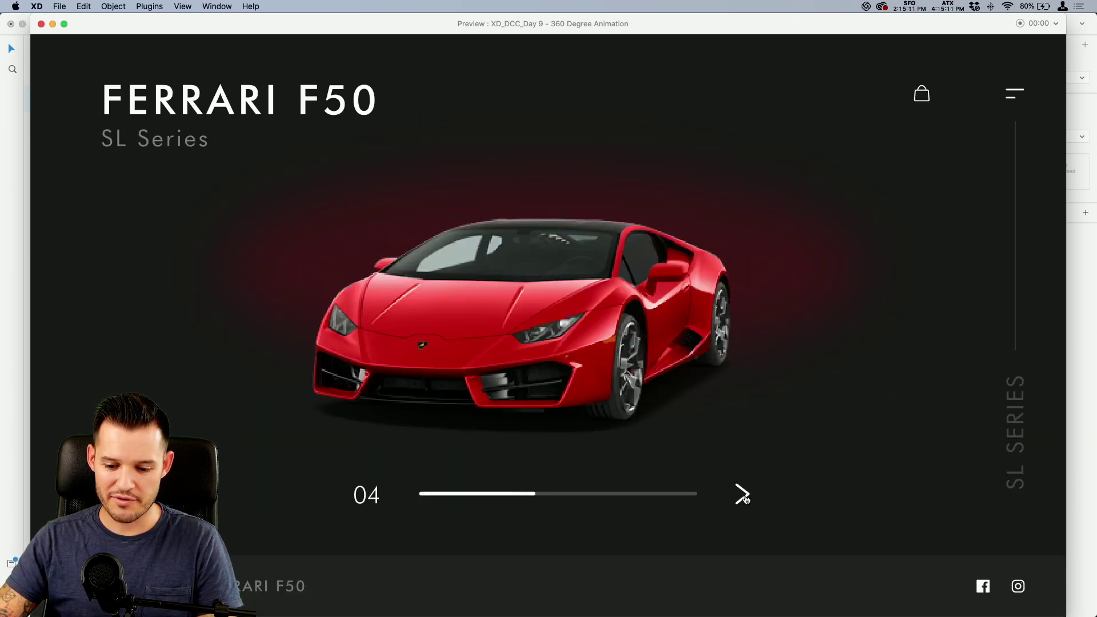
pyautogui.click(742, 496)
pyautogui.click(742, 495)
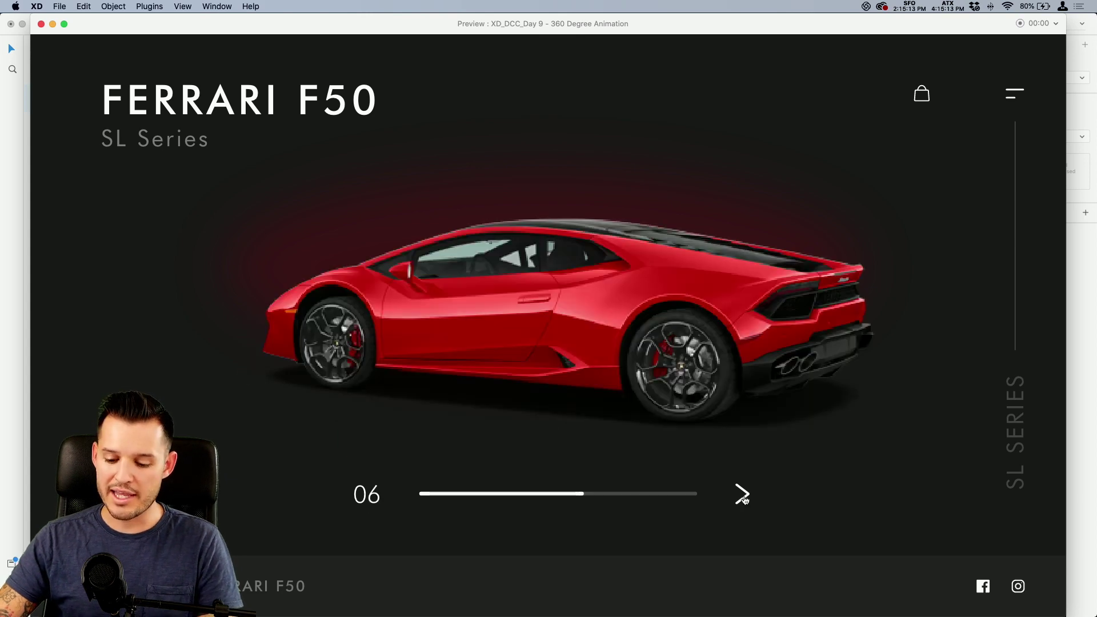
pyautogui.click(742, 496)
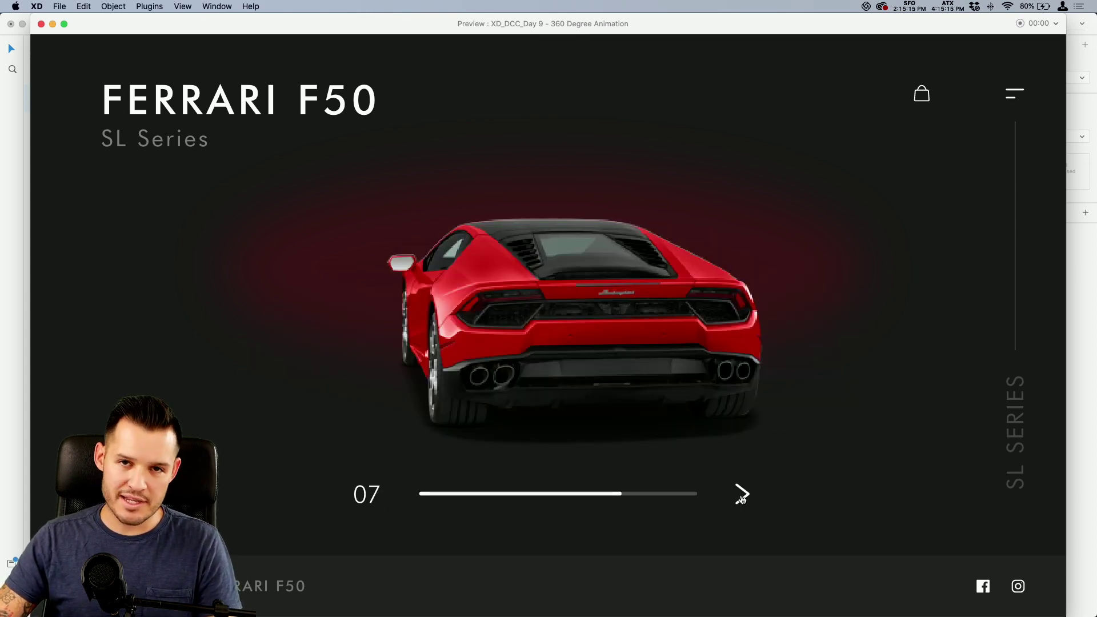
pyautogui.click(743, 495)
pyautogui.click(742, 496)
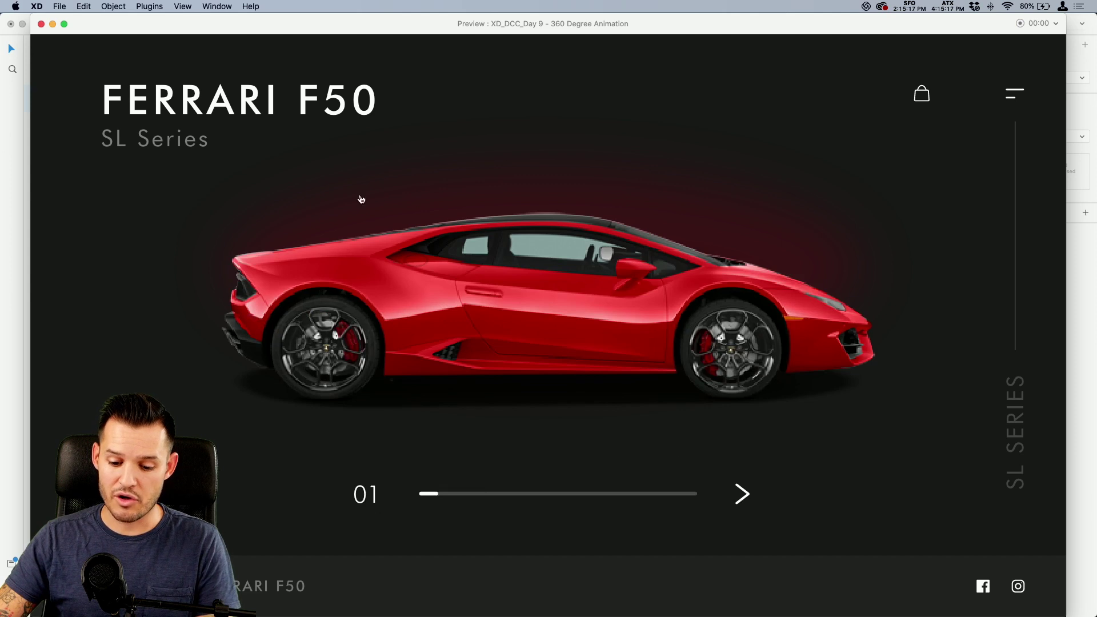
pyautogui.click(41, 23)
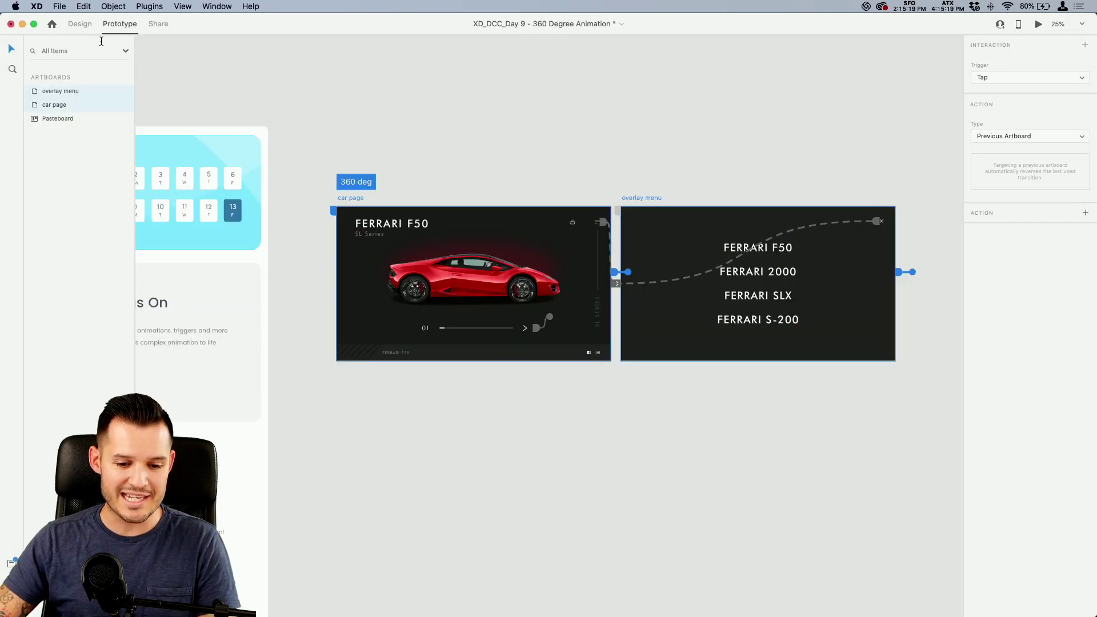
# - Return to Design mode, deselect the artboards and save the document
pyautogui.press('super+1')
pyautogui.click(332, 98)
pyautogui.press('super+s')
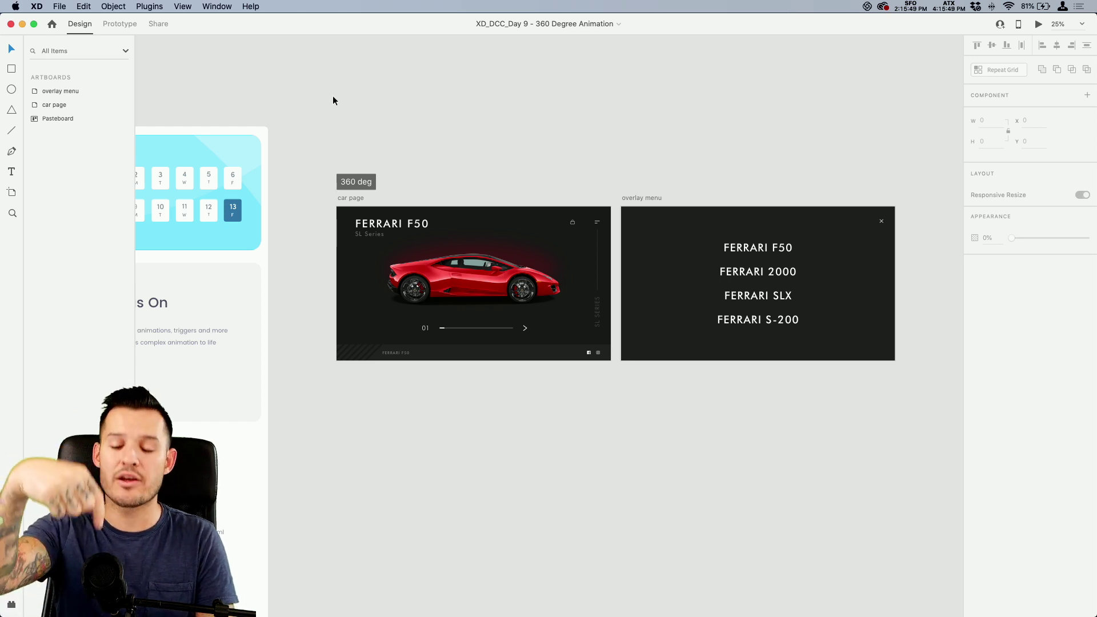
# - Select the car page artboard and switch to Prototype mode
pyautogui.click(359, 206)
pyautogui.hscroll(5, 422, 165)
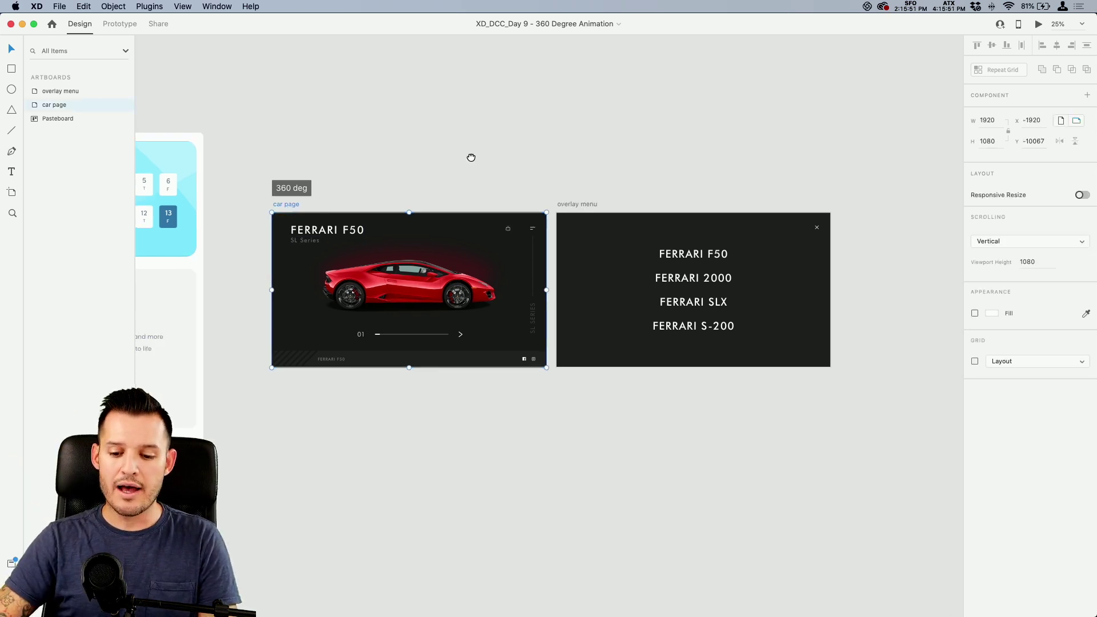
pyautogui.hscroll(-3, 356, 174)
pyautogui.click(119, 24)
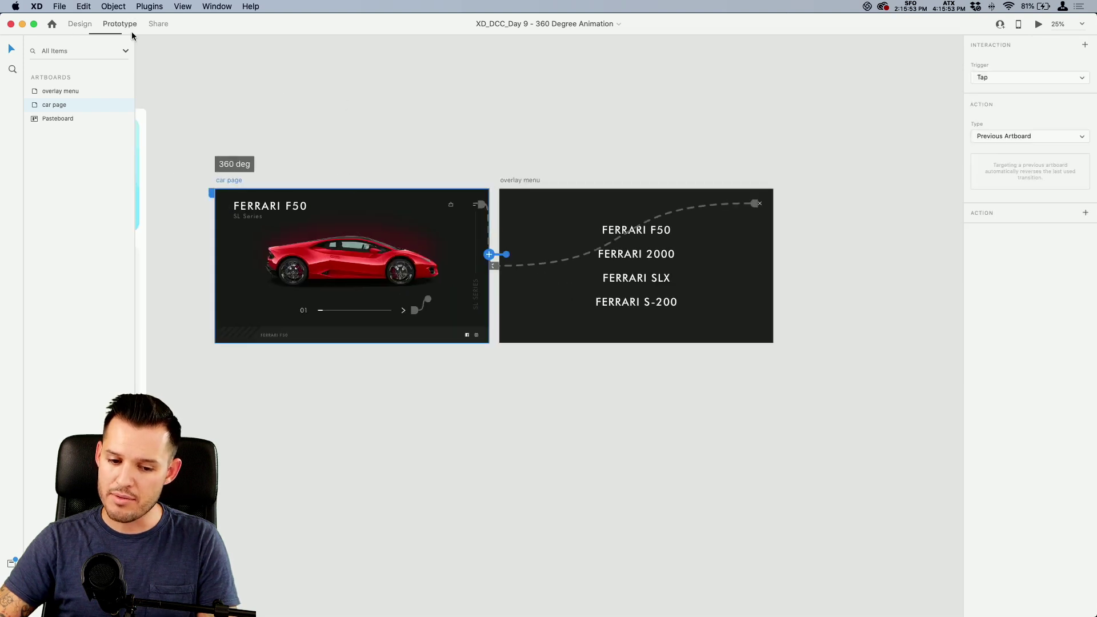
pyautogui.click(516, 186)
pyautogui.moveTo(516, 181); pyautogui.dragTo(816, 193)
pyautogui.hscroll(3, 652, 120)
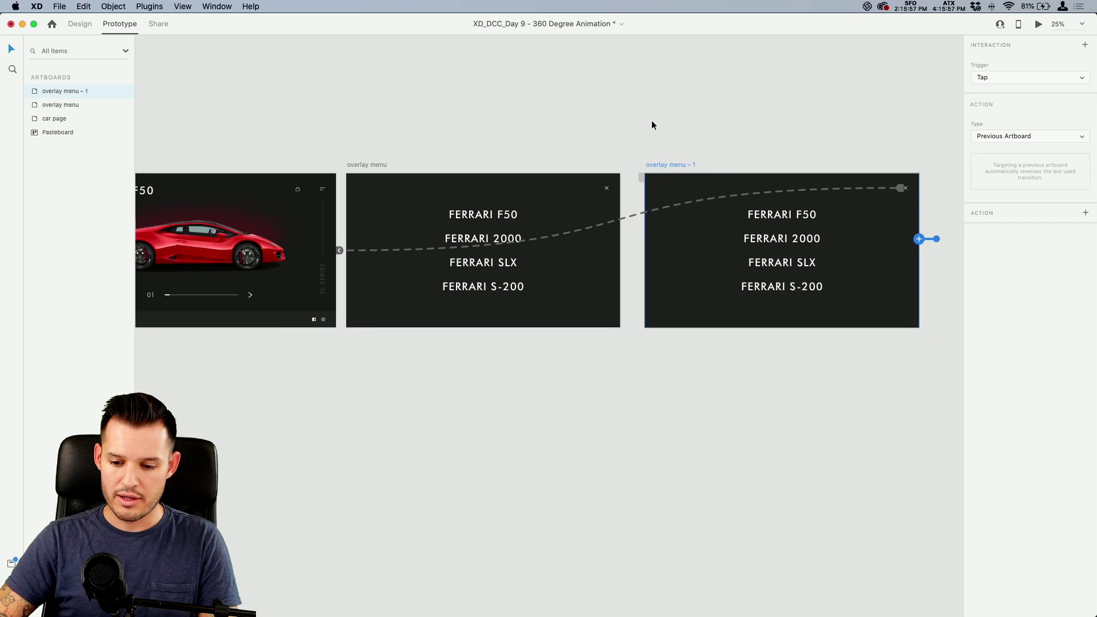
pyautogui.hscroll(-3, 343, 132)
pyautogui.click(217, 164)
pyautogui.moveTo(216, 164); pyautogui.dragTo(224, 101)
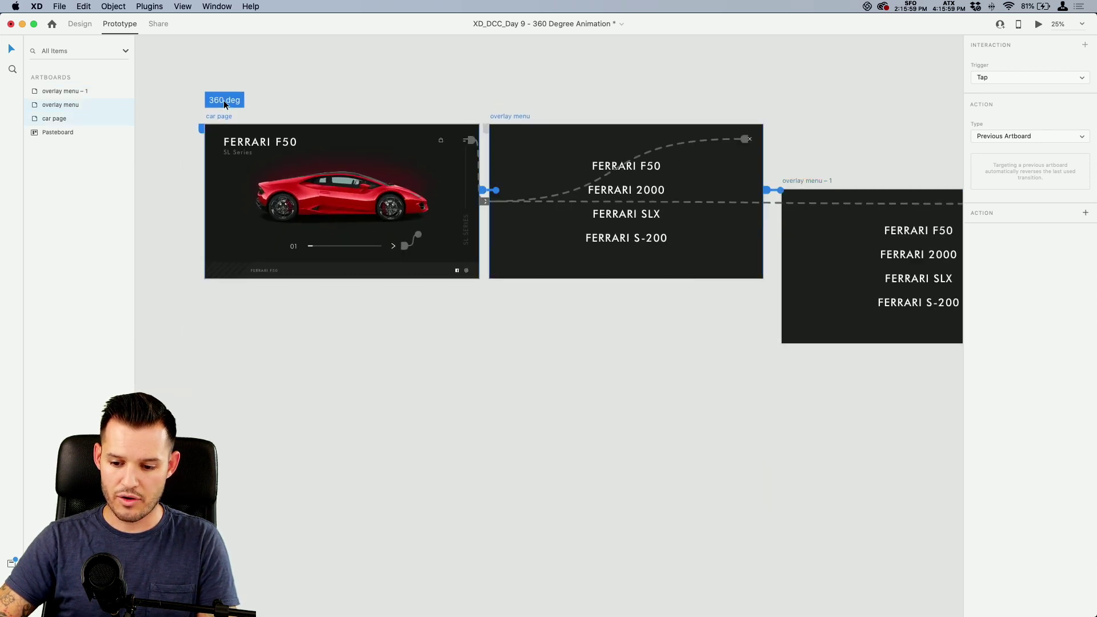
pyautogui.press('super+z')
pyautogui.press('super+z')
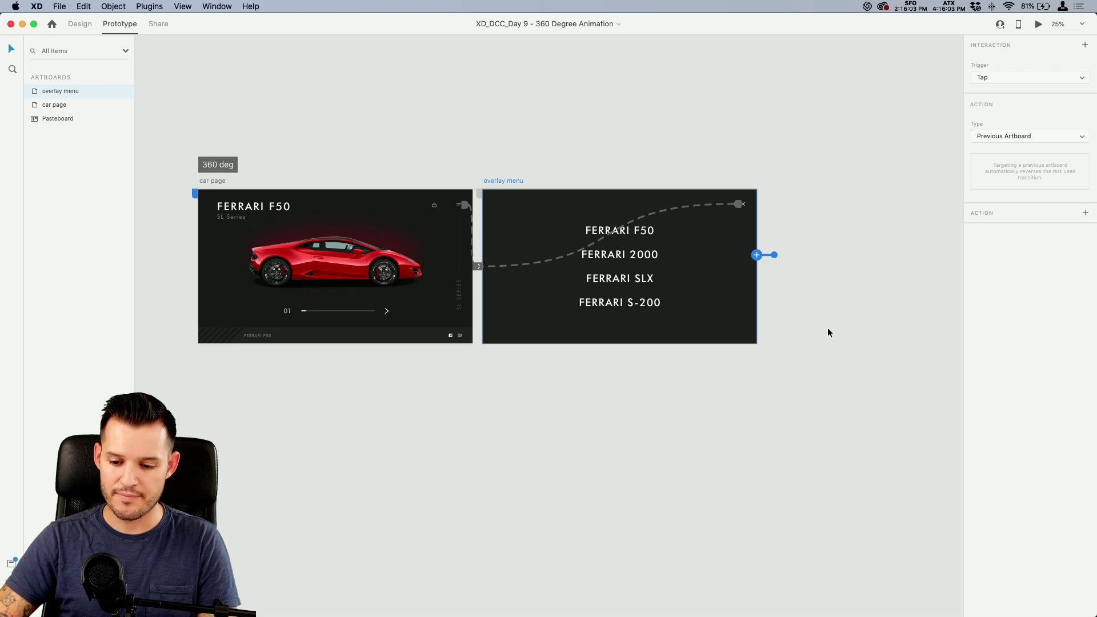
# - Duplicate the car page artboard, placing the copy beside the overlay menu artboard
pyautogui.click(210, 182)
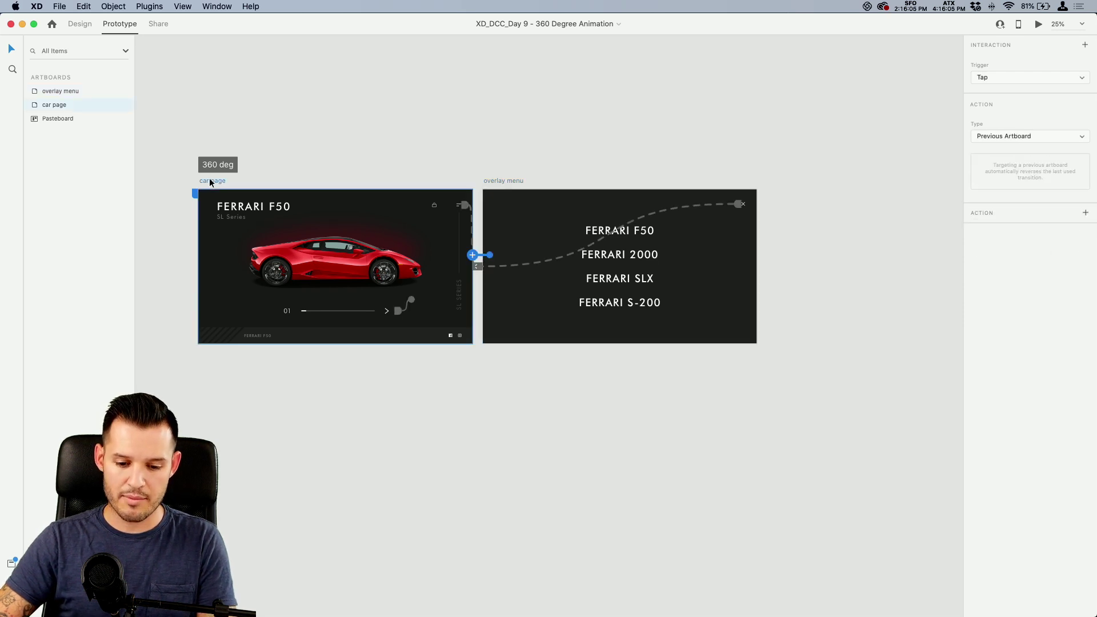
pyautogui.press('super+d')
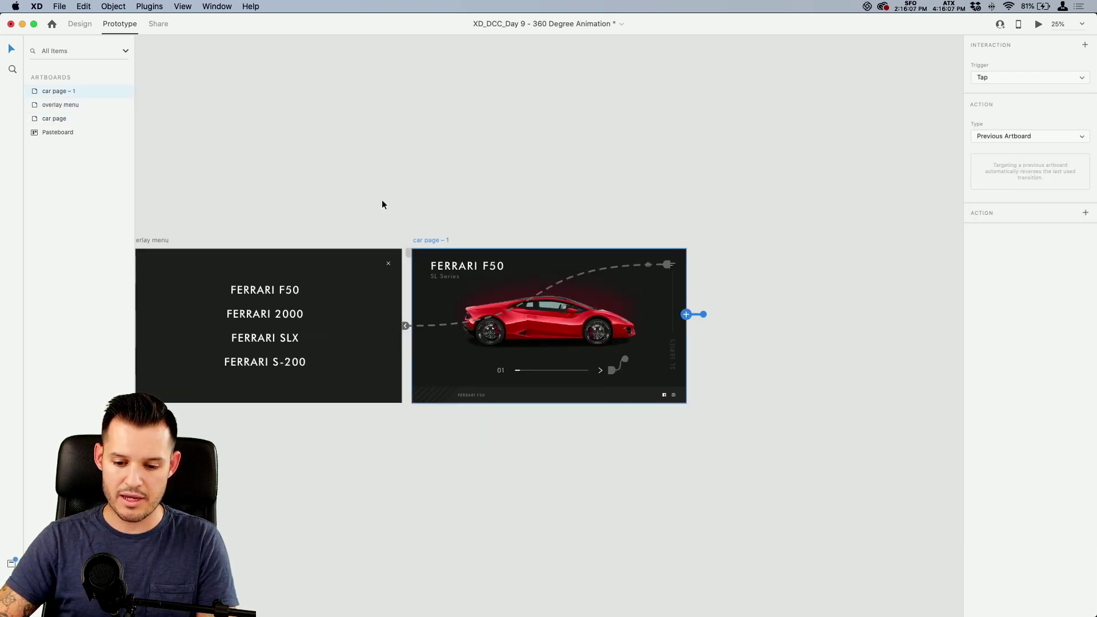
pyautogui.hscroll(-10, 382, 203)
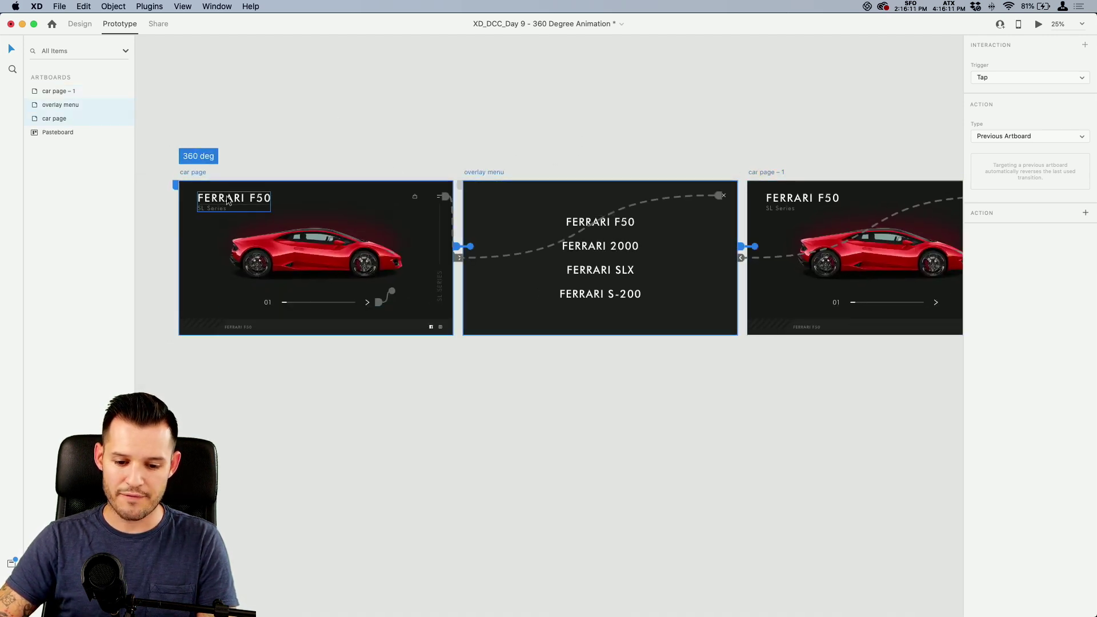
# - Link the FERRARI F50 heading on the original car page to the duplicated car page, and select the 360 deg flow
pyautogui.click(227, 200)
pyautogui.moveTo(271, 201); pyautogui.dragTo(788, 183)
pyautogui.click(200, 158)
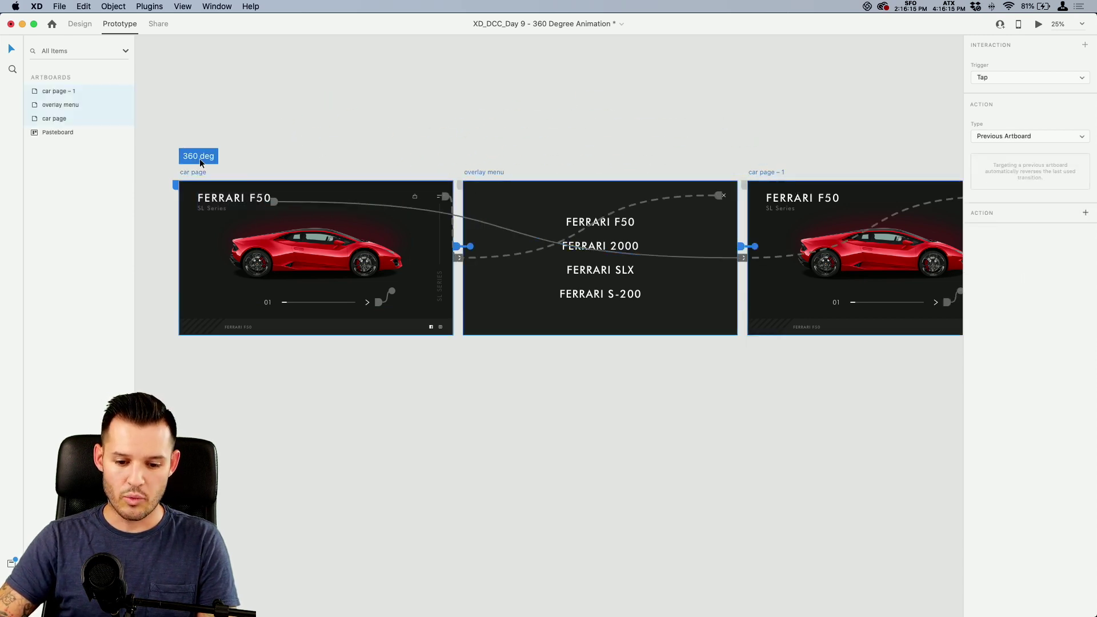
pyautogui.hscroll(-3, 200, 159)
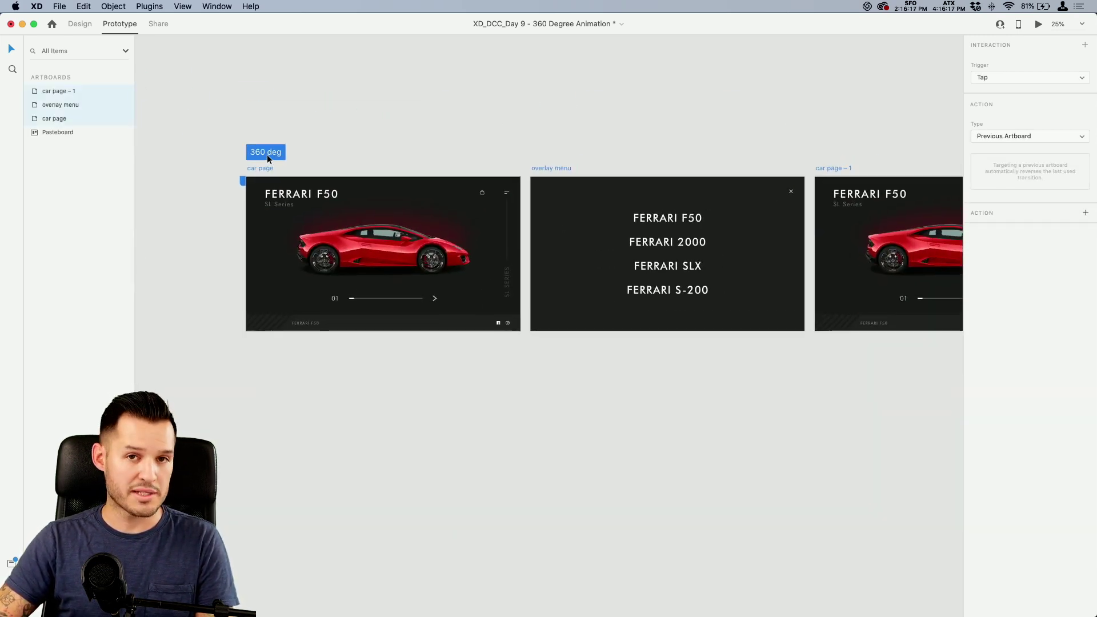
pyautogui.hscroll(-2, 267, 159)
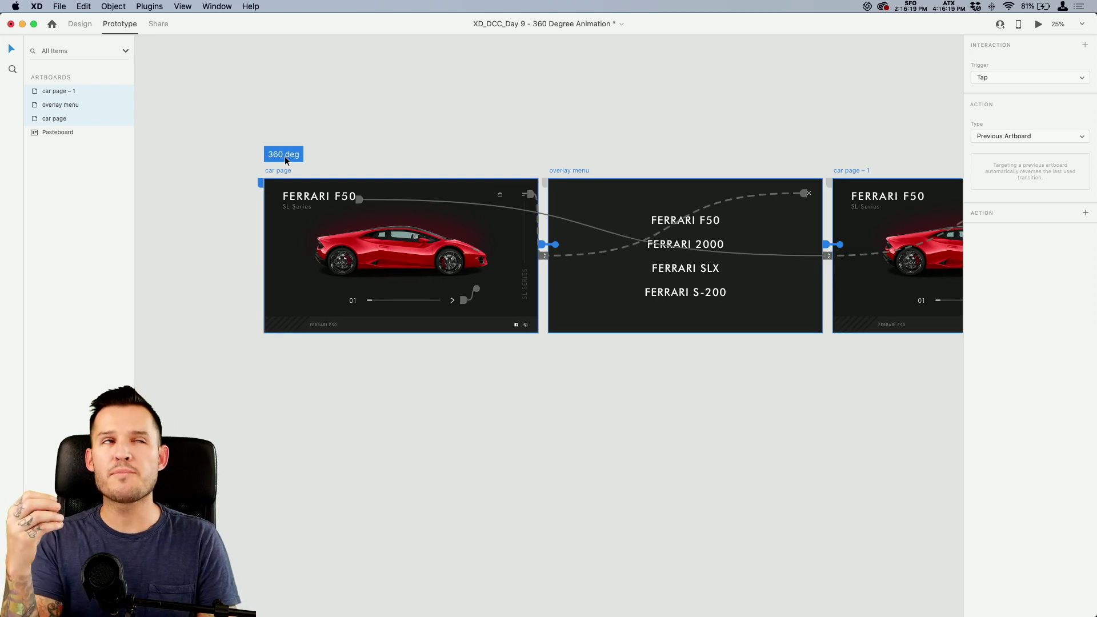
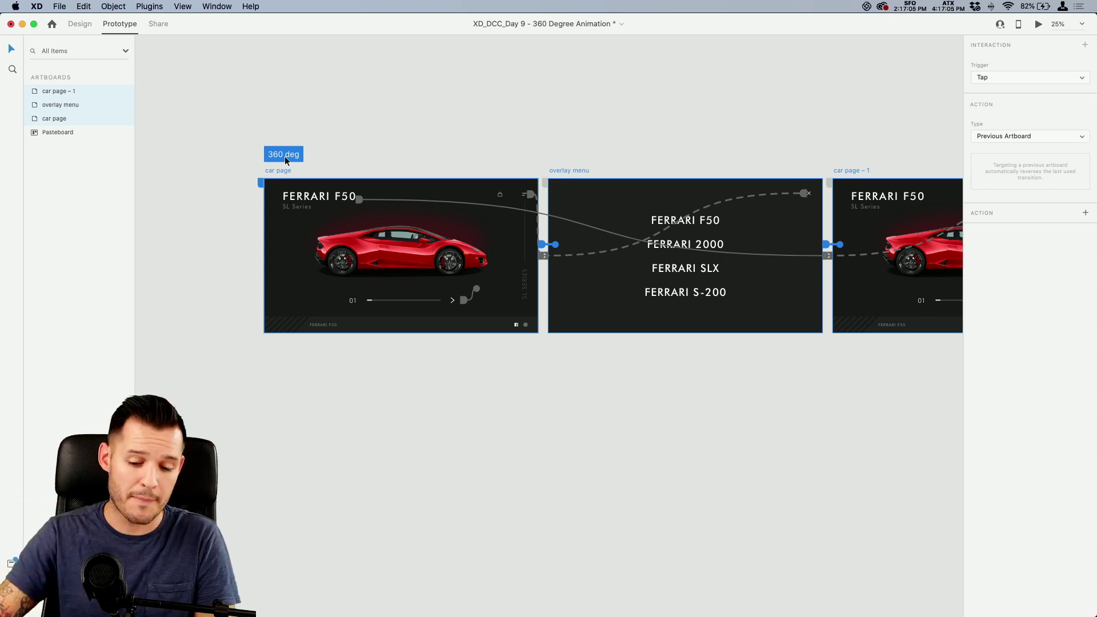
# - Deselect the 360 deg flow's artboards and save the document
pyautogui.click(247, 139)
pyautogui.moveTo(234, 135); pyautogui.dragTo(607, 408)
pyautogui.scroll(2, 567, 464)
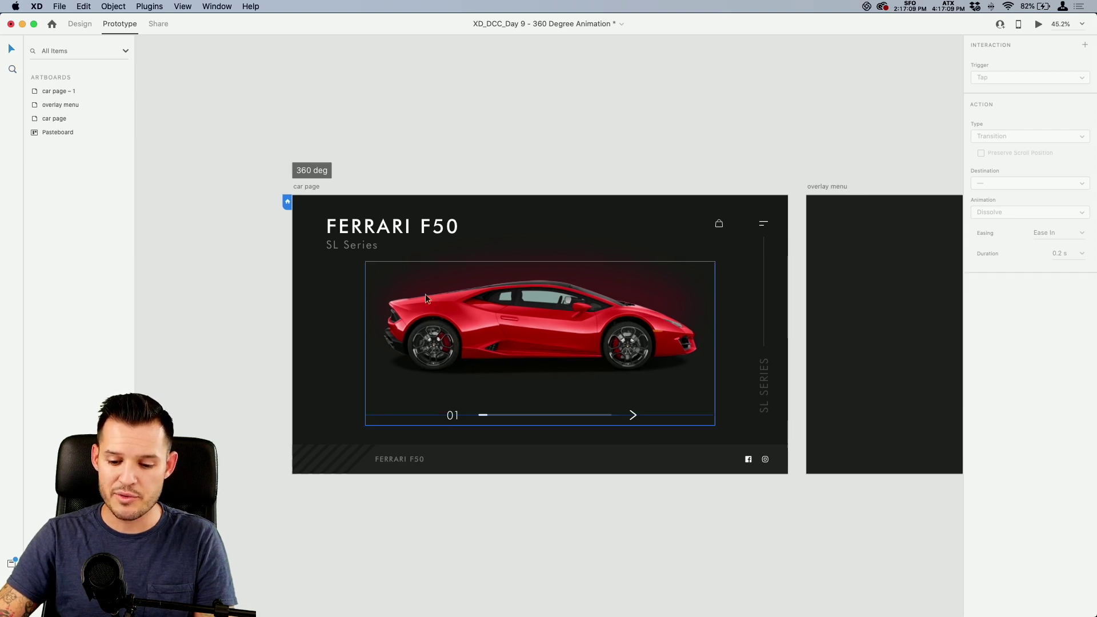
pyautogui.moveTo(275, 162); pyautogui.dragTo(807, 502)
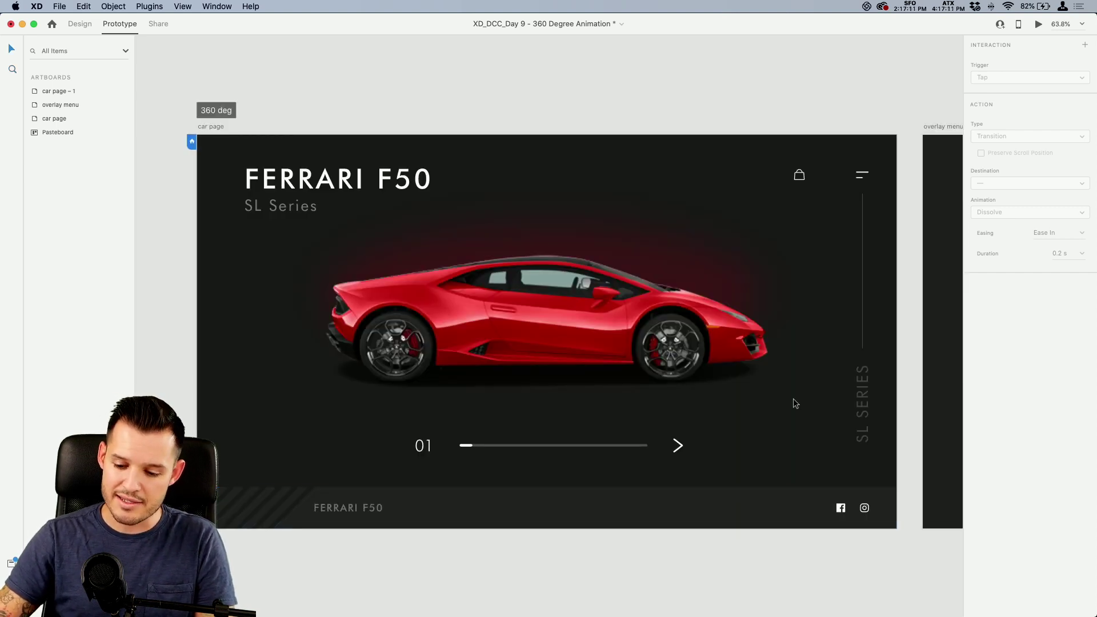
pyautogui.press('super+s')
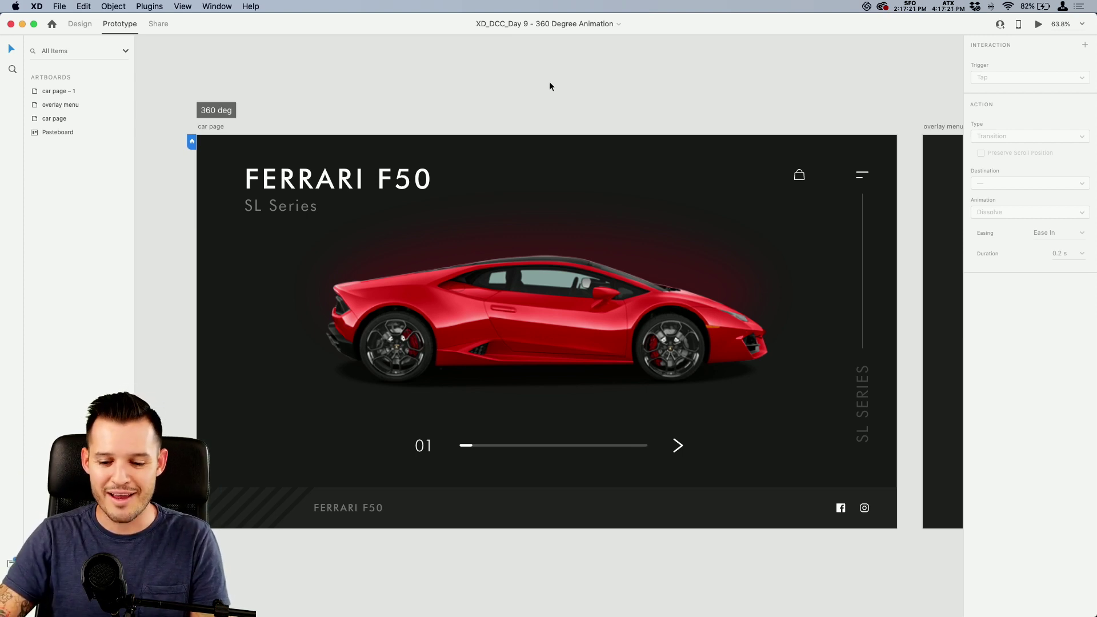
# - Preview the prototype from the car page artboard, opening and closing the overlay menu
pyautogui.press('super+Tab')
pyautogui.press('Escape')
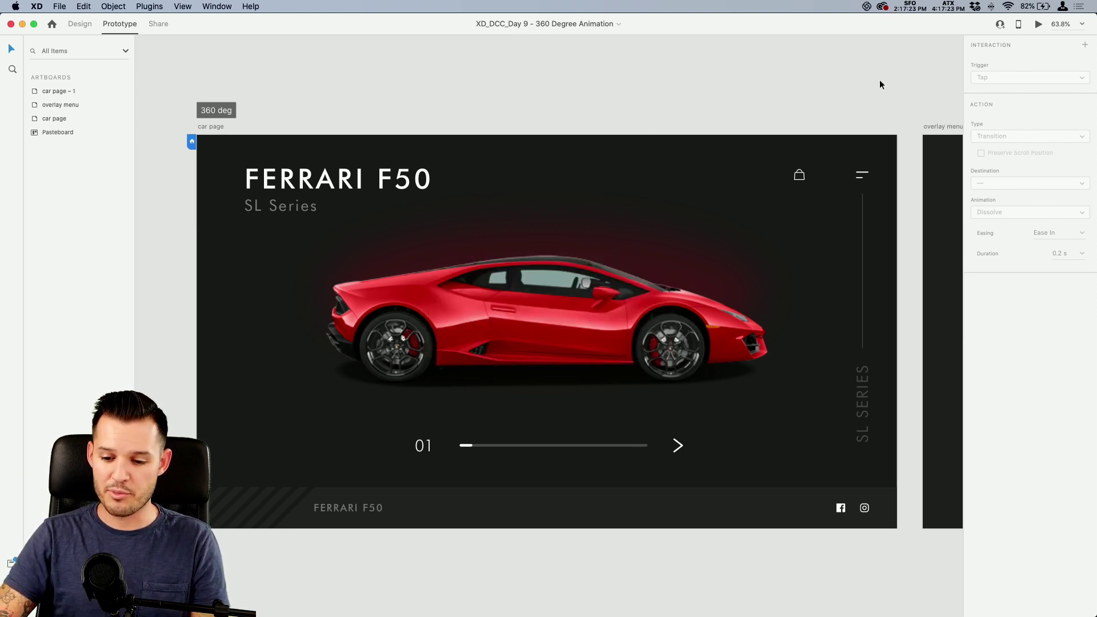
pyautogui.click(205, 126)
pyautogui.click(1038, 24)
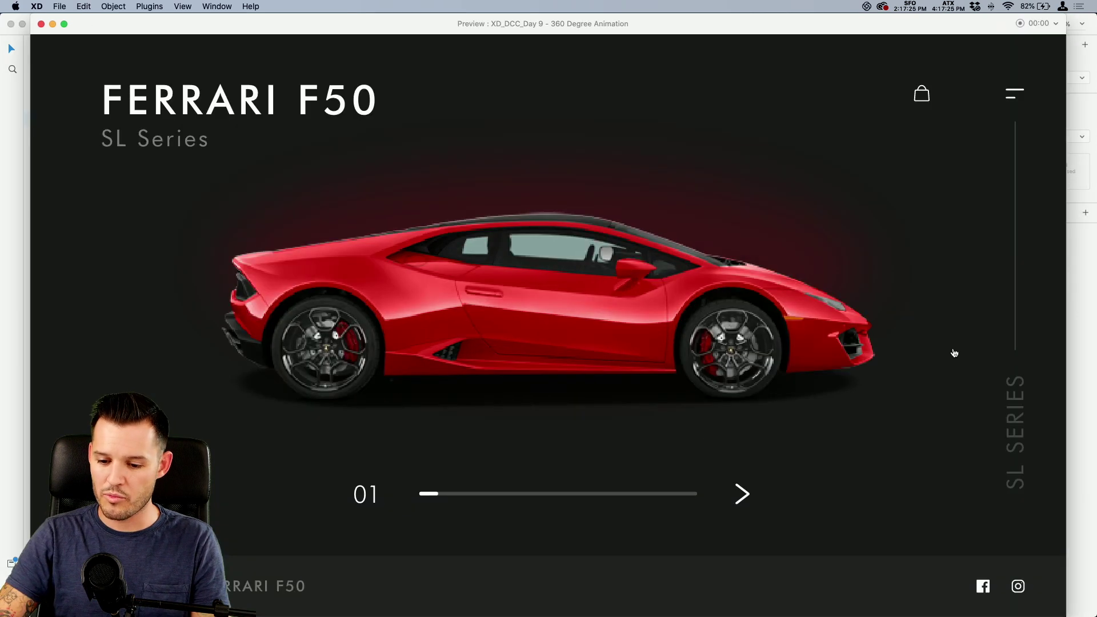
pyautogui.click(1022, 98)
pyautogui.click(1014, 91)
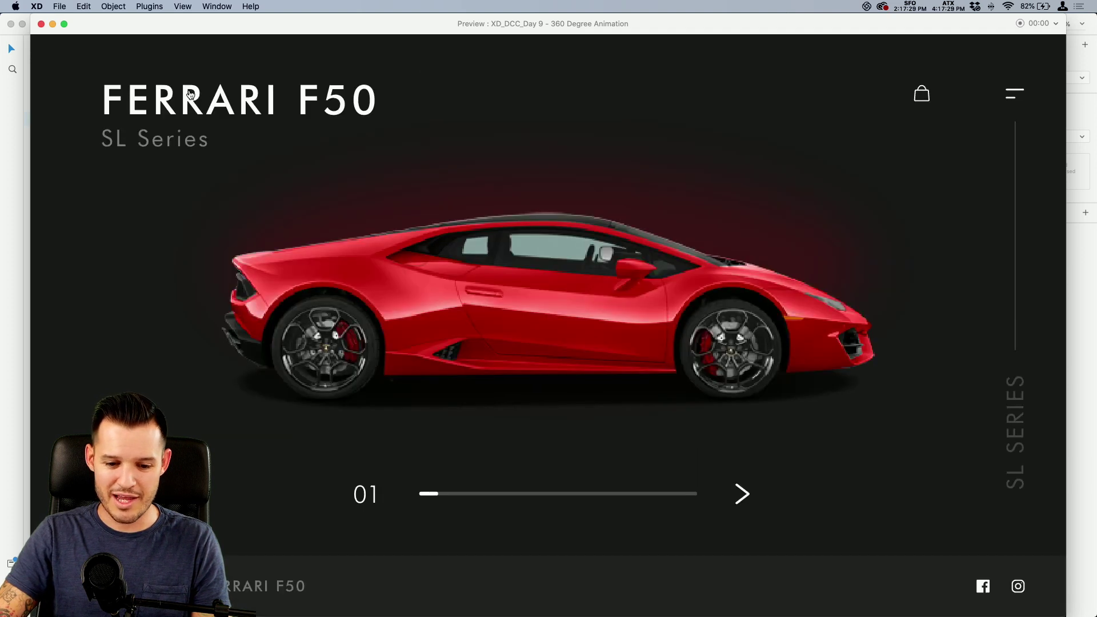
# - Advance the car switcher through all its angles from 01 back to 01 and close the preview
pyautogui.click(742, 496)
pyautogui.click(743, 497)
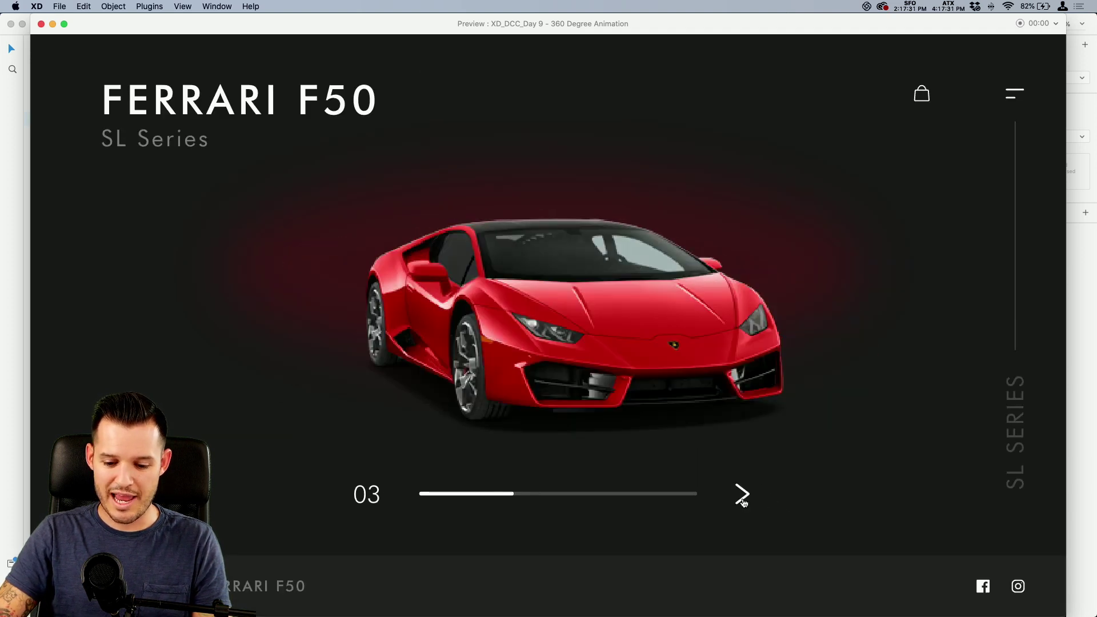
pyautogui.click(742, 495)
pyautogui.click(742, 496)
pyautogui.click(742, 496)
pyautogui.click(742, 496)
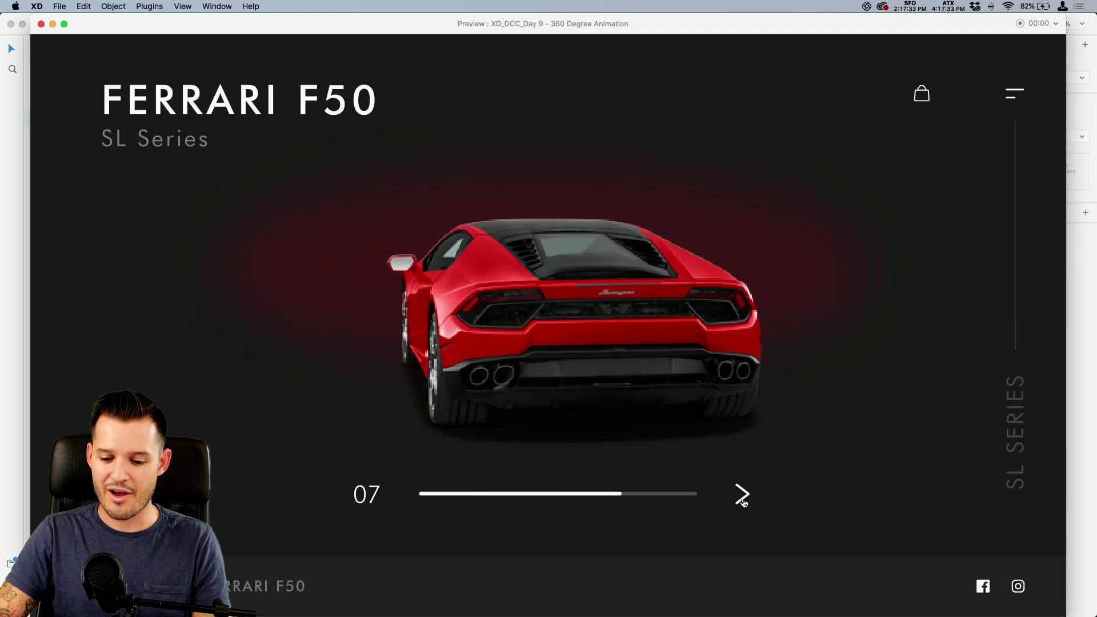
pyautogui.click(743, 496)
pyautogui.click(742, 497)
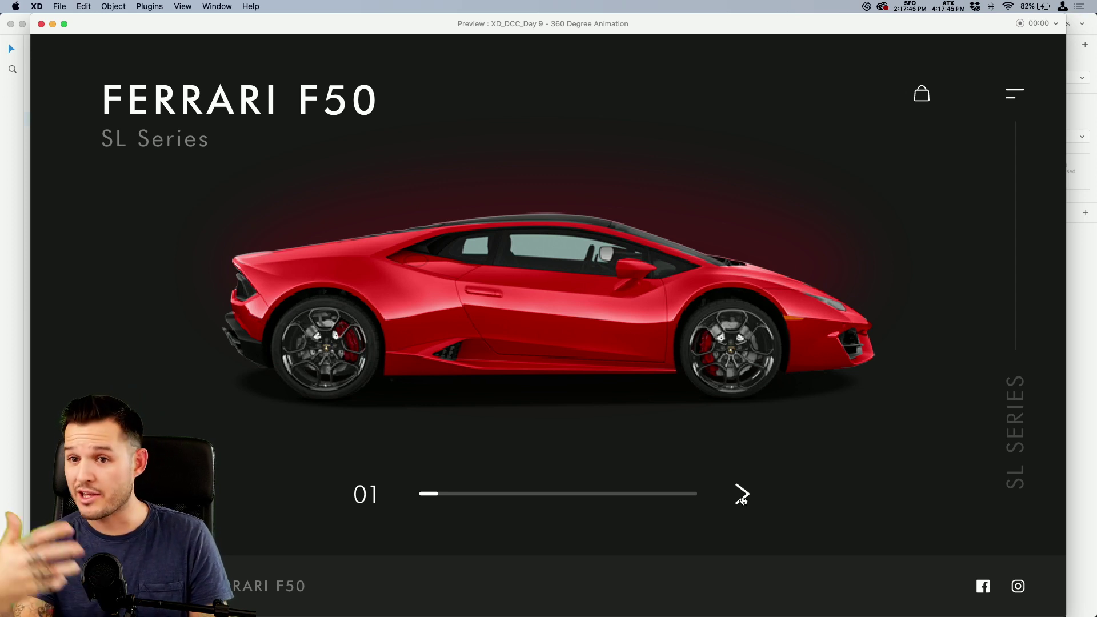
pyautogui.click(41, 24)
# - Examine the document's export options, including After Effects, without exporting, and deselect the car page artboard
pyautogui.click(60, 7)
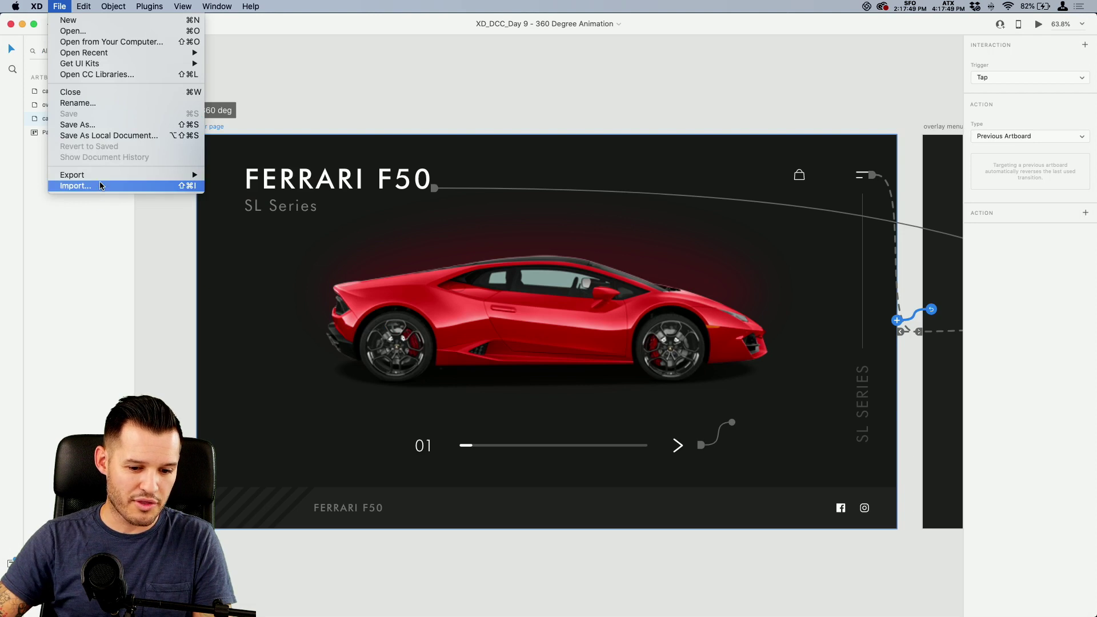
pyautogui.moveTo(100, 182)
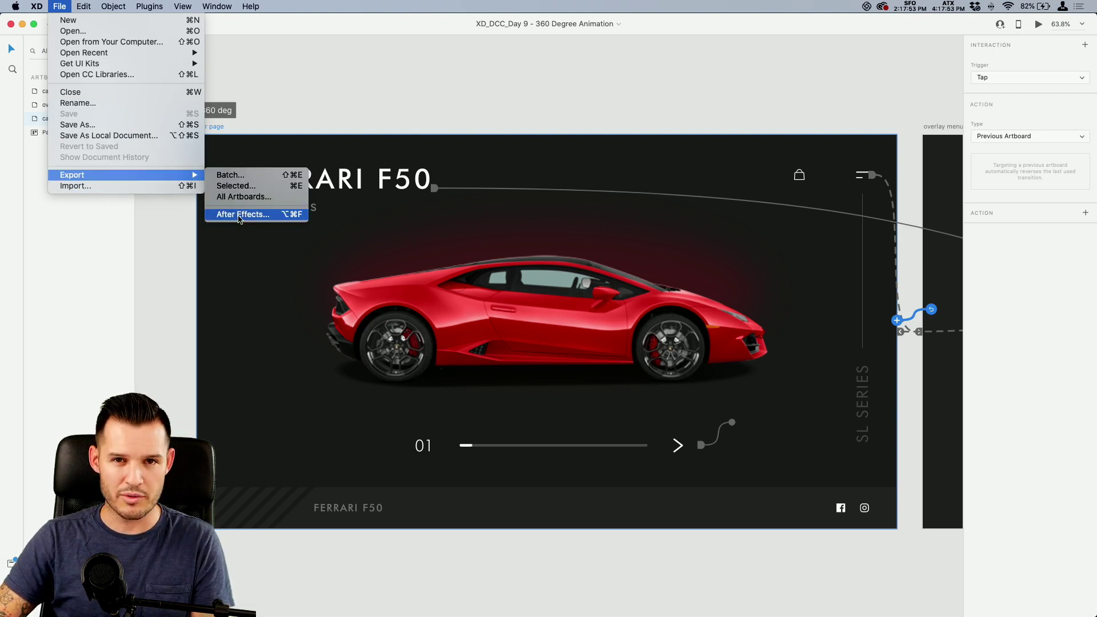
pyautogui.click(421, 80)
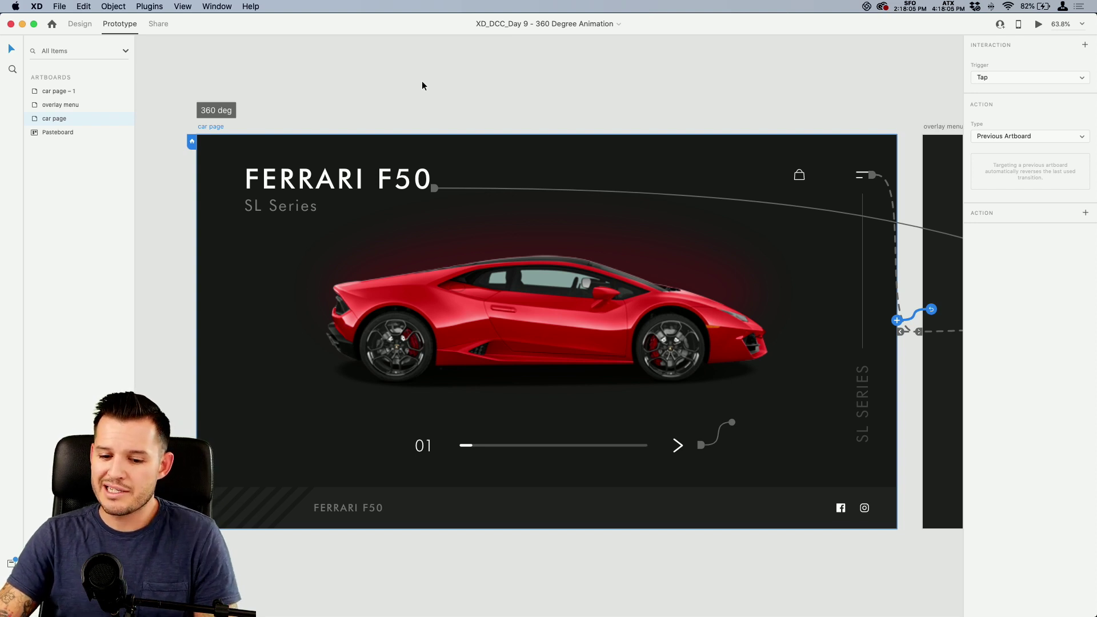
pyautogui.click(421, 84)
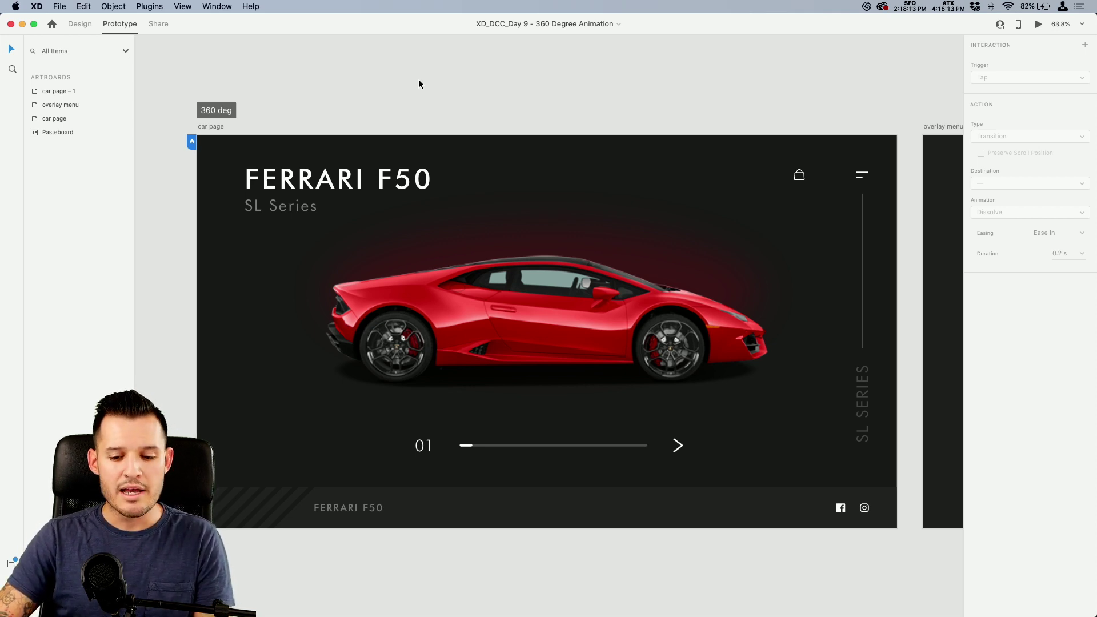
# - Switch to Discord in Chrome and watch the Day 6 masks prototype video full screen in the current-challenge channel
pyautogui.press('super+Tab')
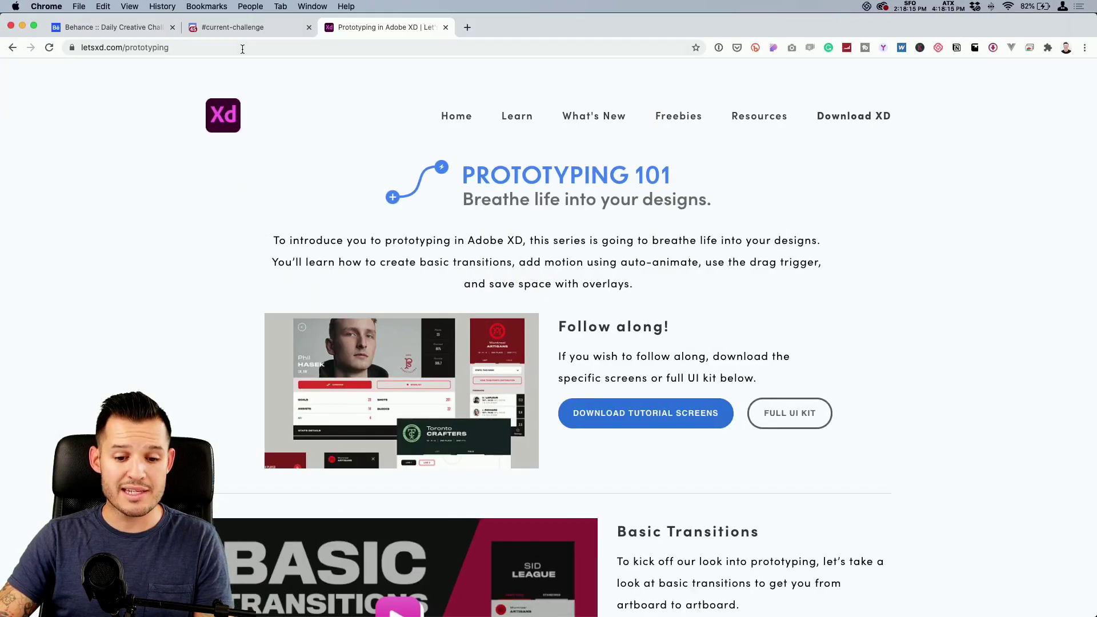
pyautogui.click(240, 27)
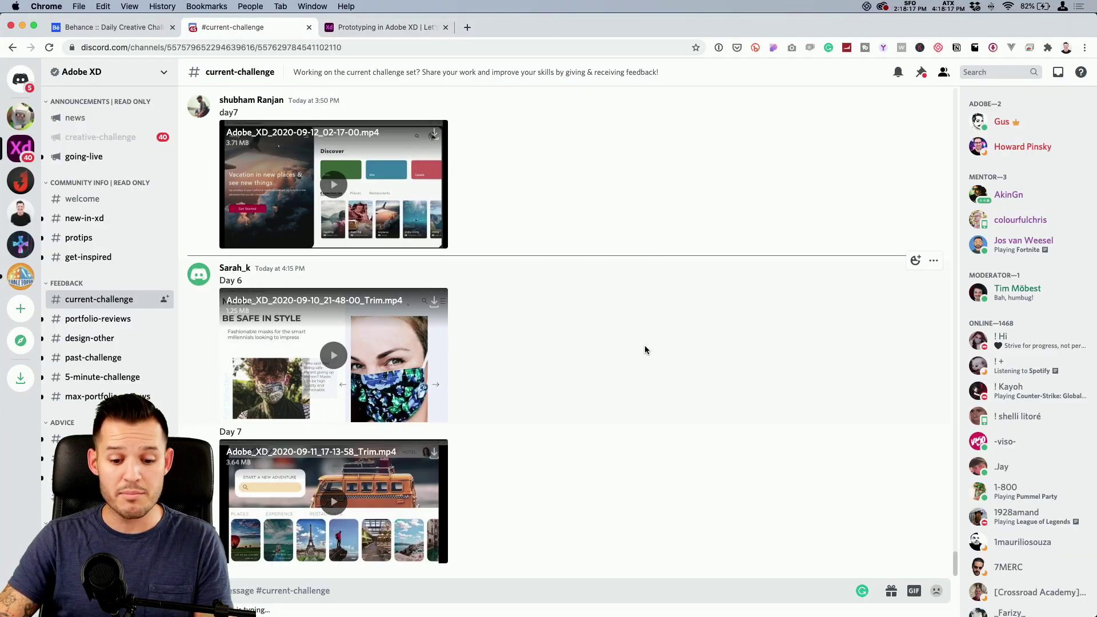
pyautogui.click(333, 356)
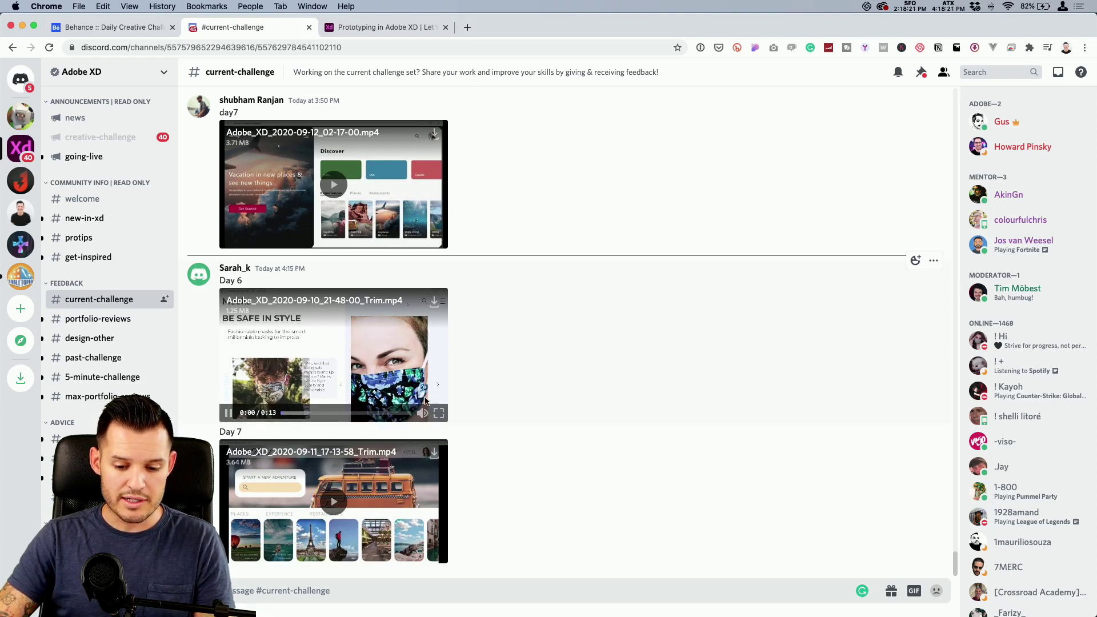
pyautogui.press('f')
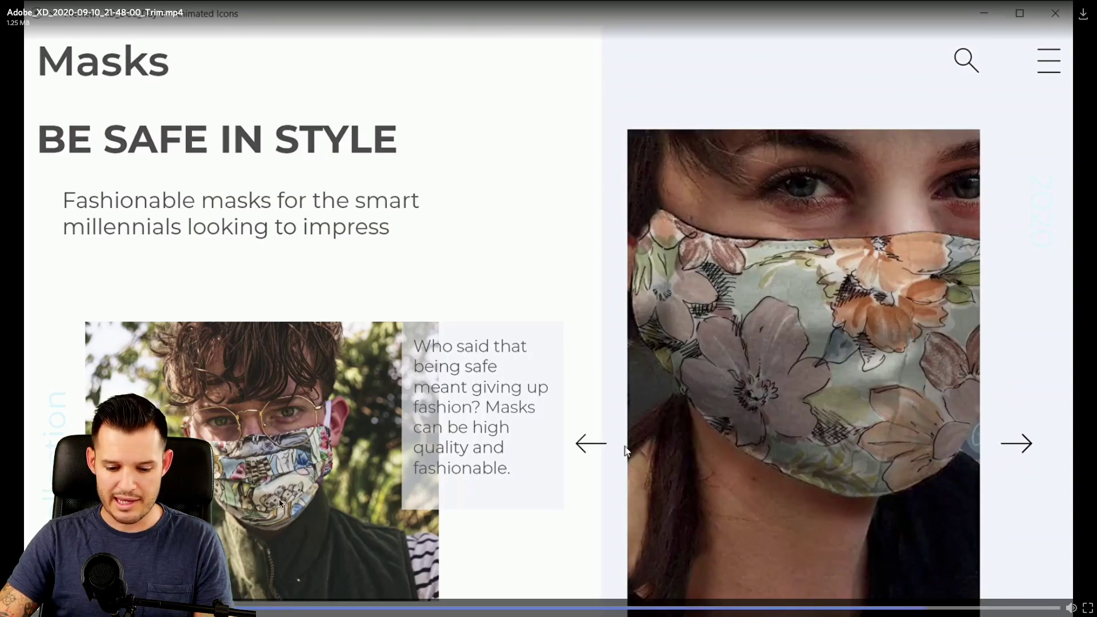
pyautogui.press('space')
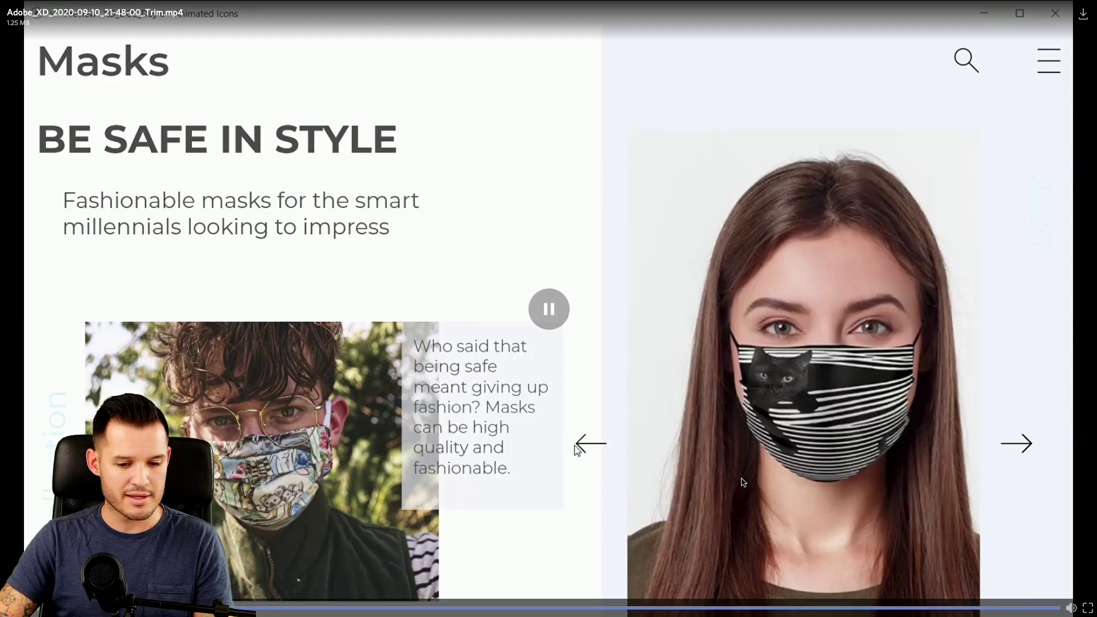
pyautogui.press('Escape')
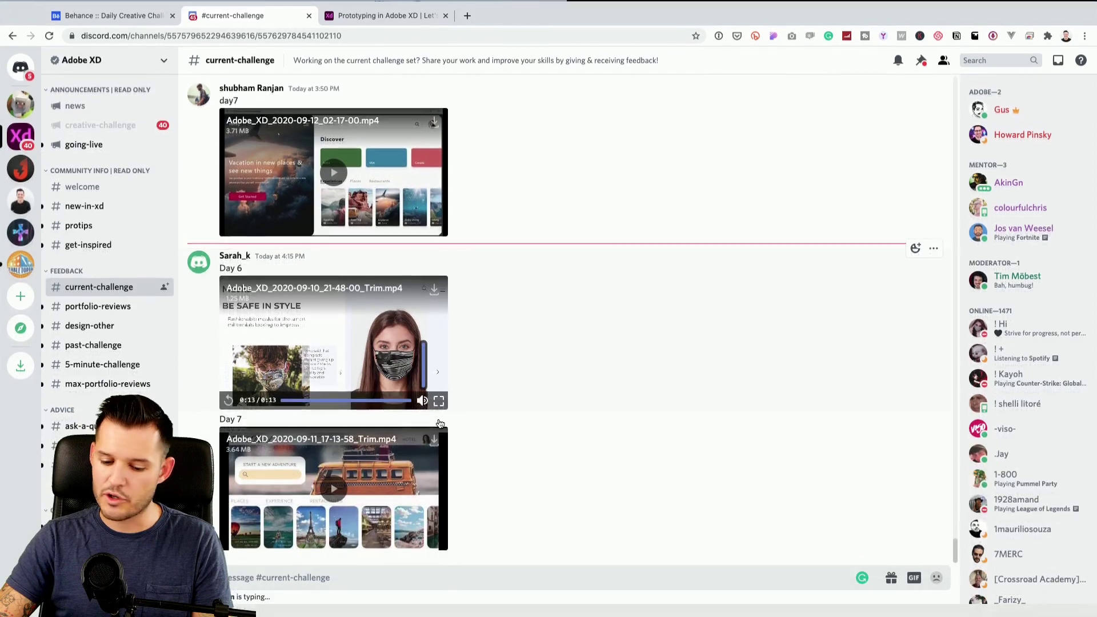
pyautogui.click(438, 415)
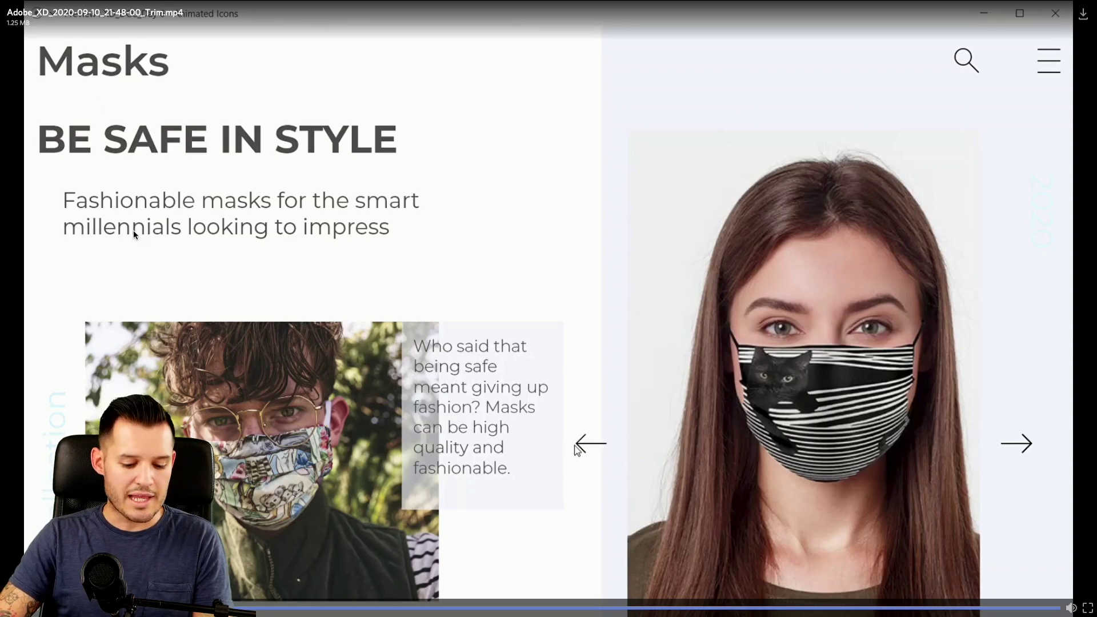
pyautogui.press('Escape')
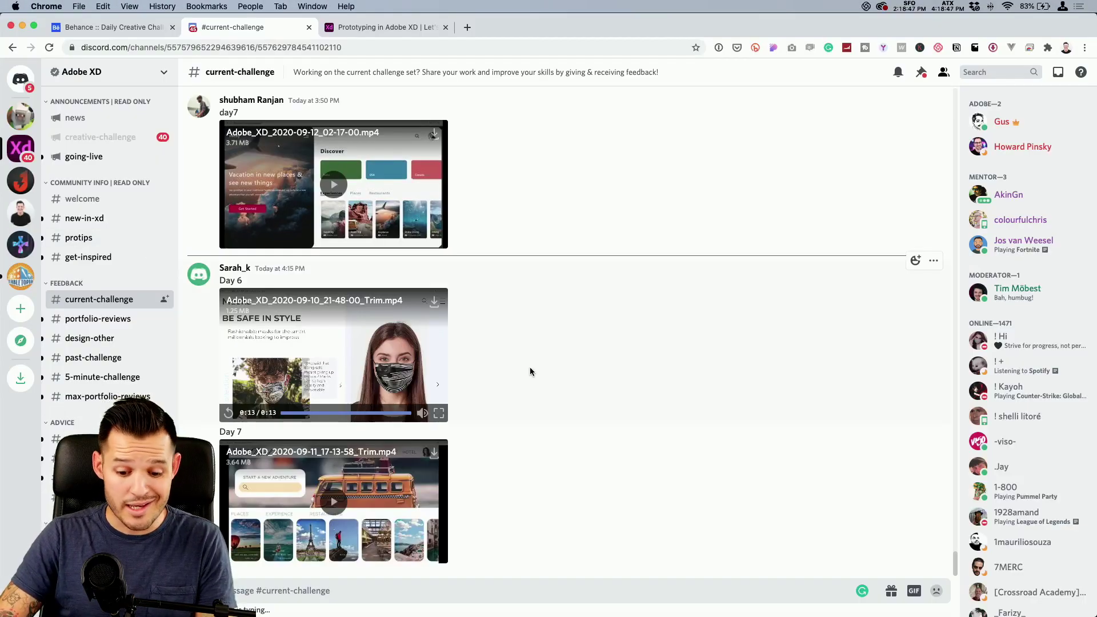
# - Watch the day 7 vacay travel prototype video full screen in the current-challenge channel and return to the messages
pyautogui.scroll(2, 526, 343)
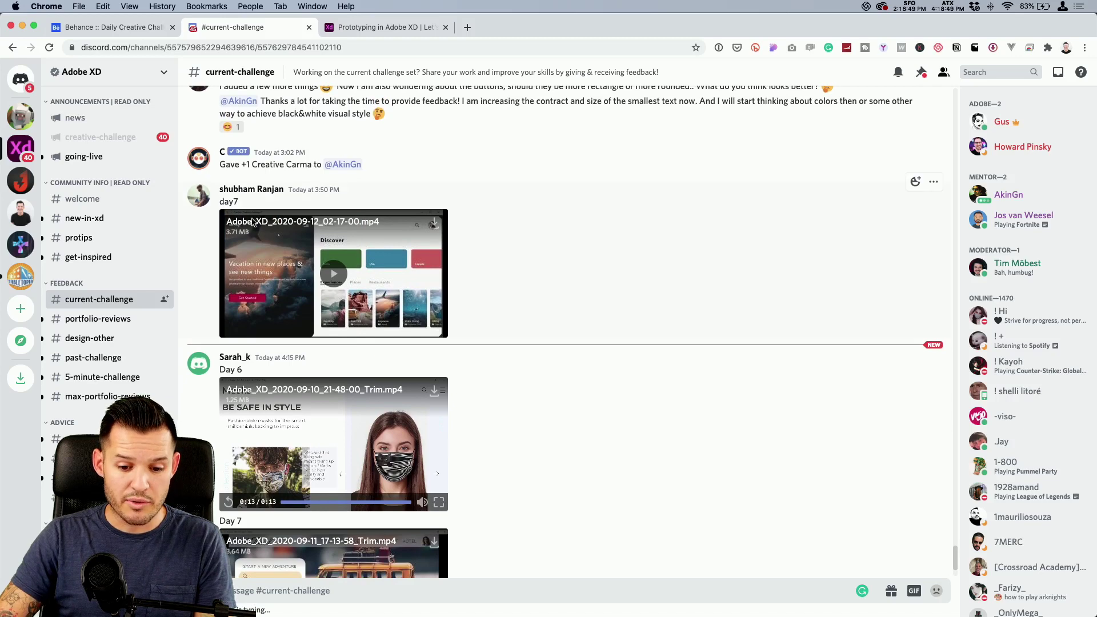
pyautogui.click(334, 274)
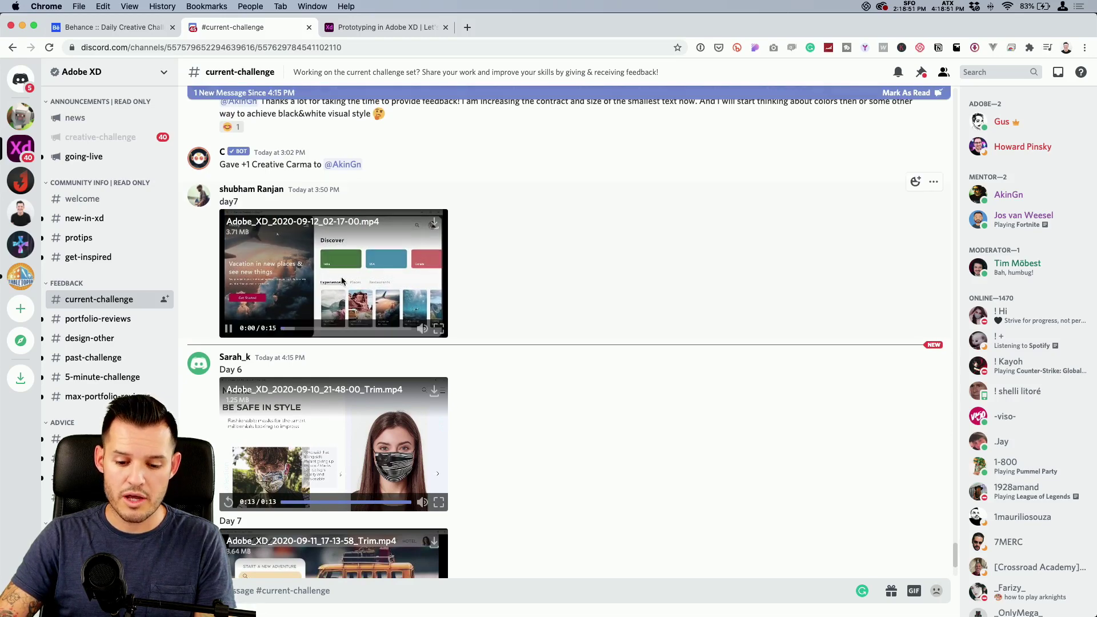
pyautogui.click(438, 329)
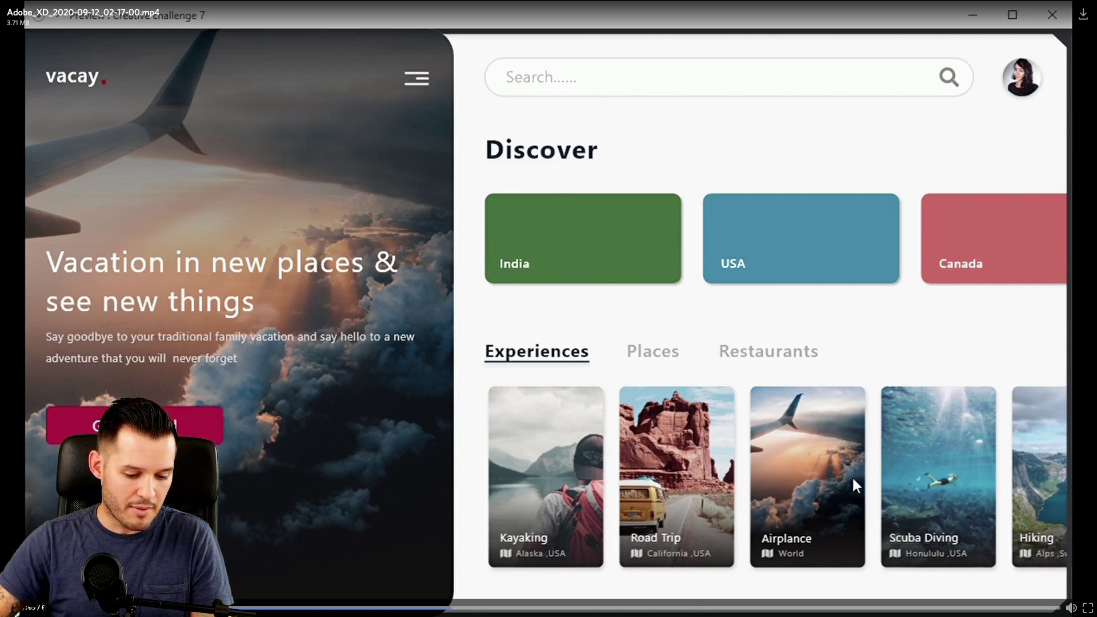
pyautogui.press('space')
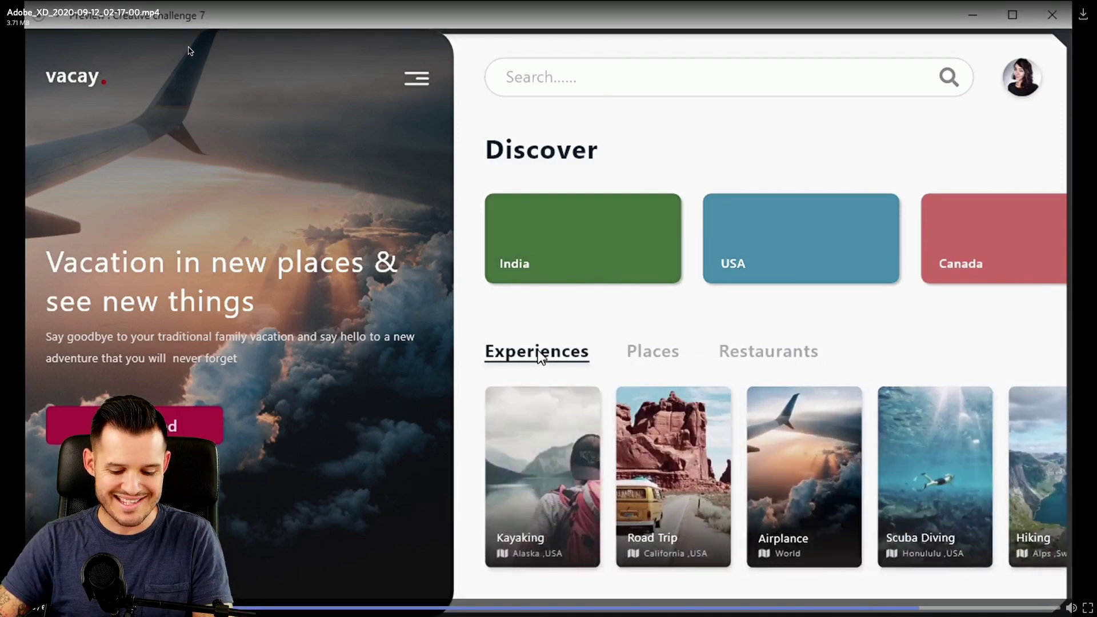
pyautogui.press('Escape')
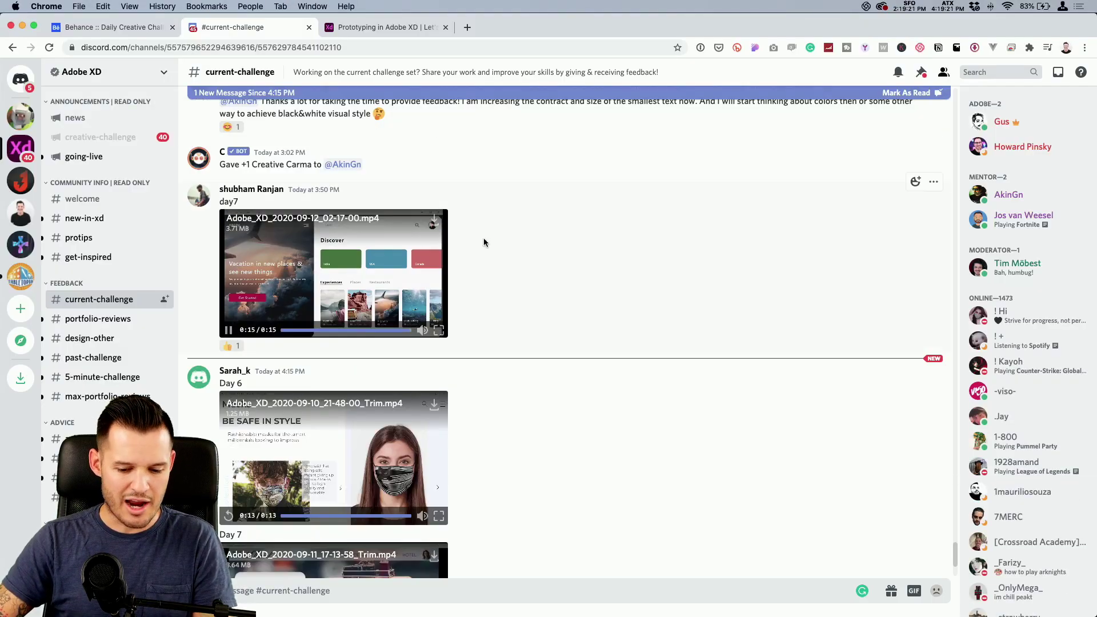
# - Enlarge the first black-and-white train travel slider mockup among the earlier messages to review it, and close the image
pyautogui.scroll(10, 493, 239)
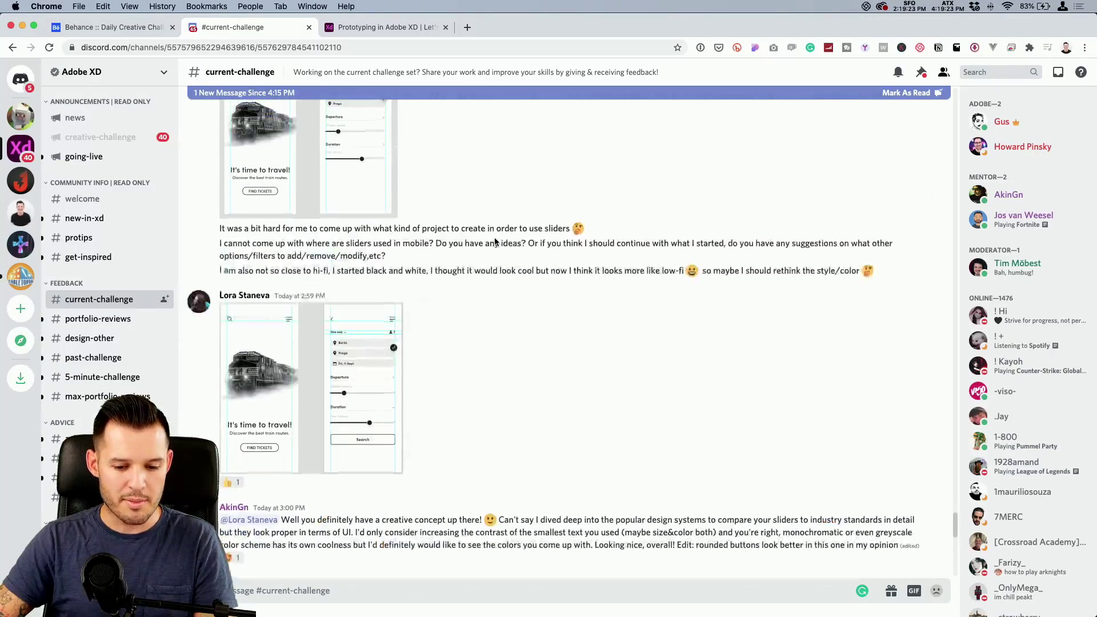
pyautogui.click(297, 271)
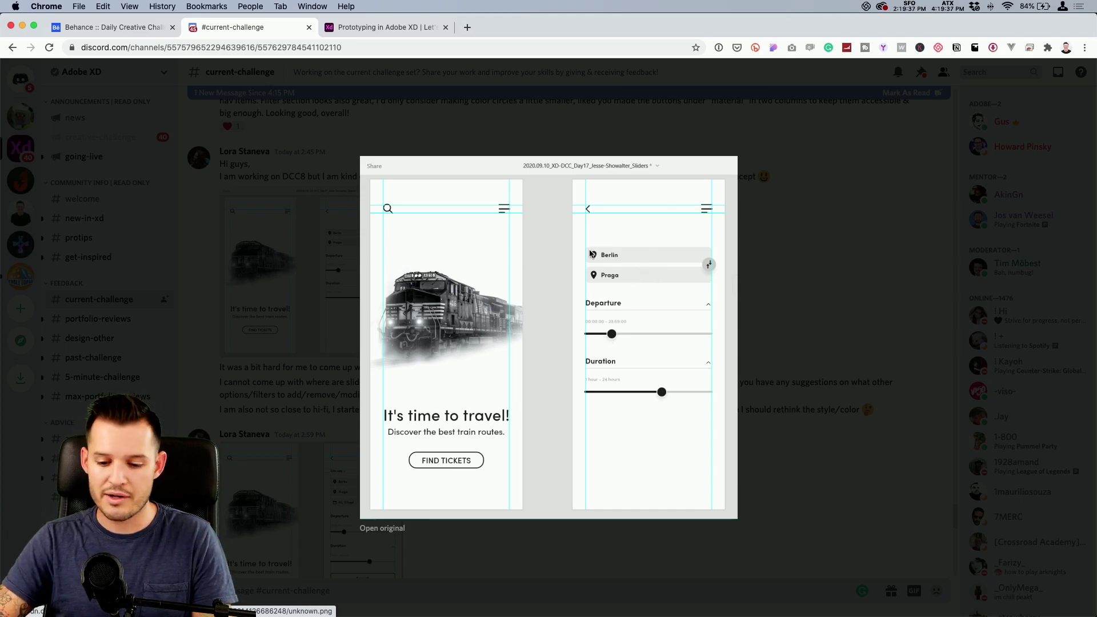
pyautogui.press('Escape')
# - Find the DCC 8 Sliders coffee shop submission, watch its video full screen to the filter screen, and return to the channel
pyautogui.scroll(10, 483, 324)
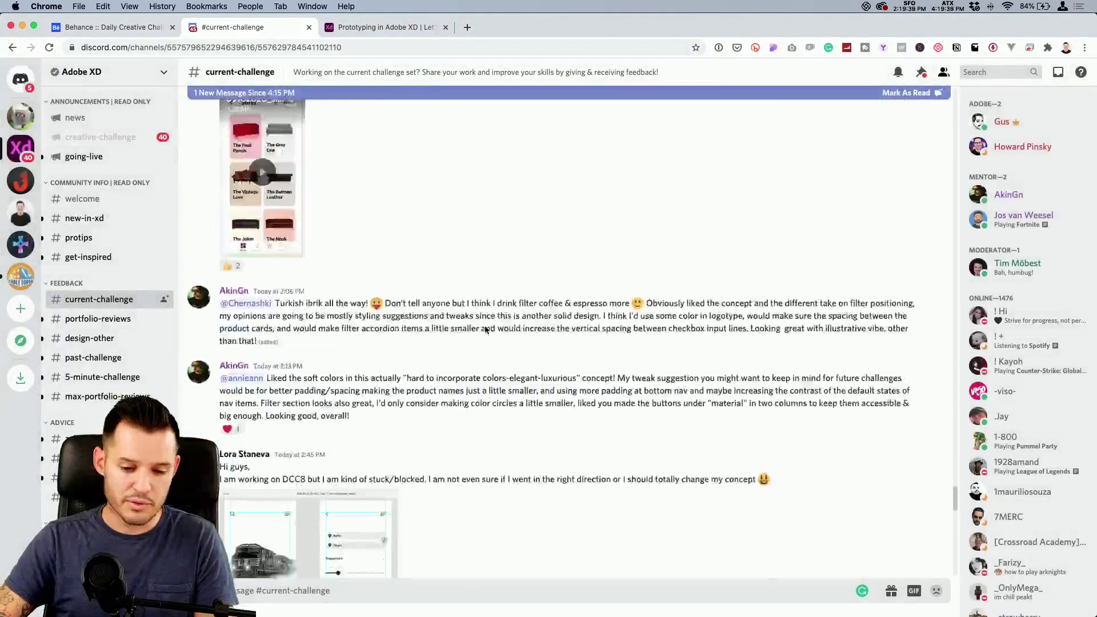
pyautogui.scroll(5, 485, 329)
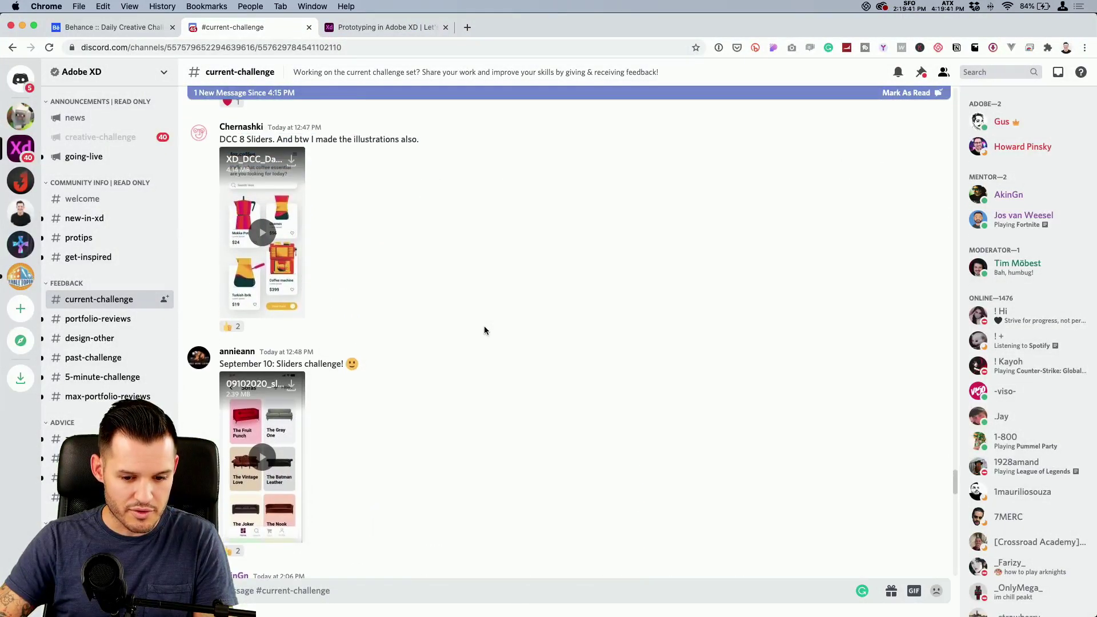
pyautogui.click(262, 272)
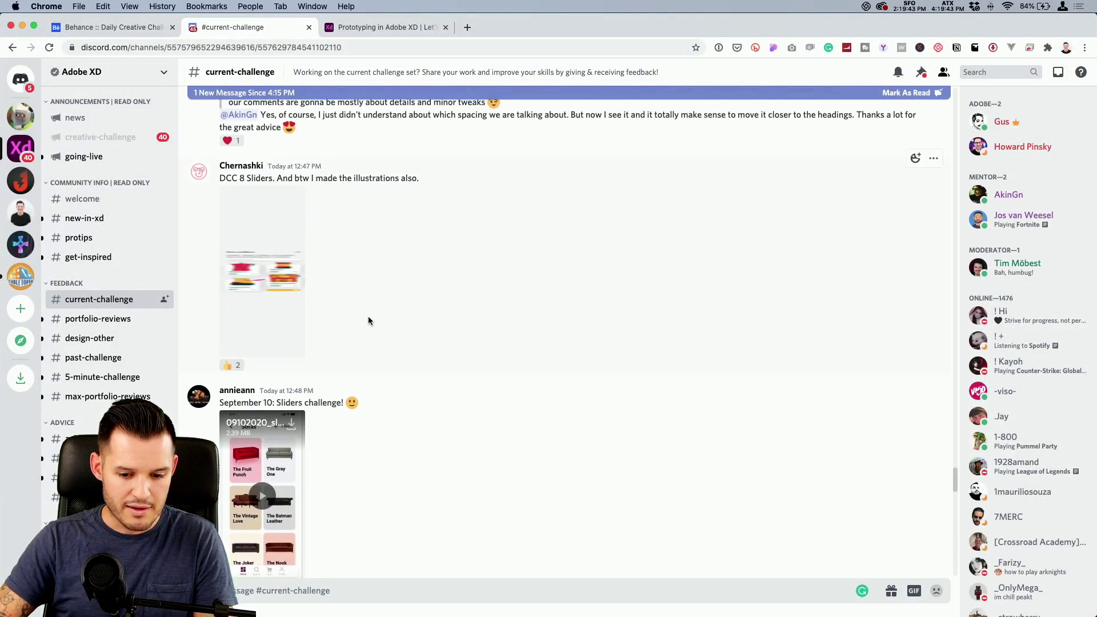
pyautogui.click(303, 356)
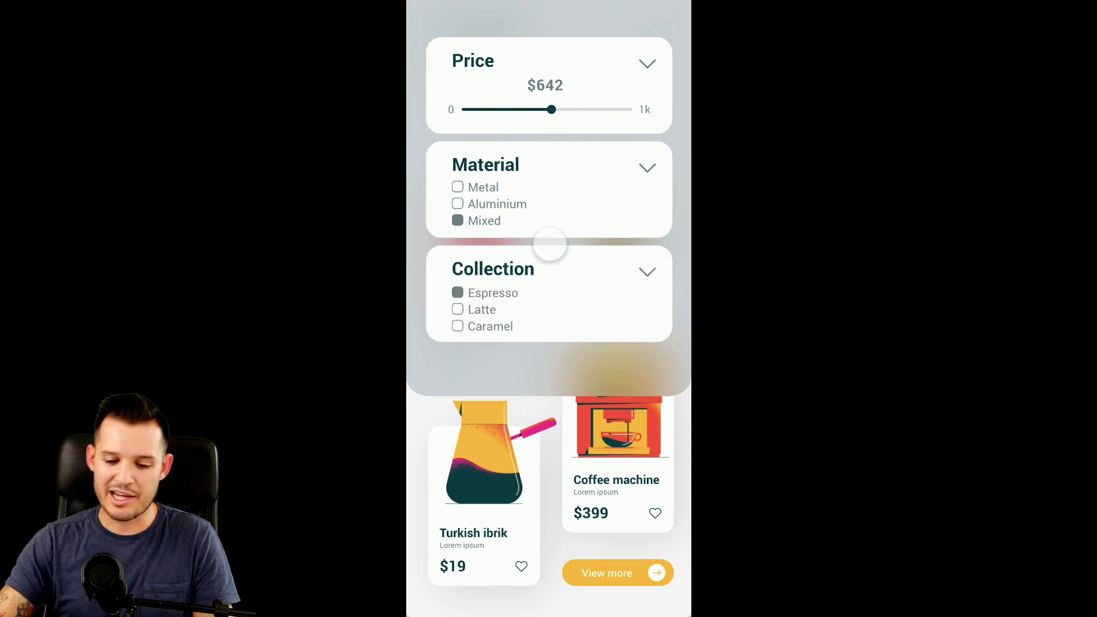
pyautogui.moveTo(844, 404)
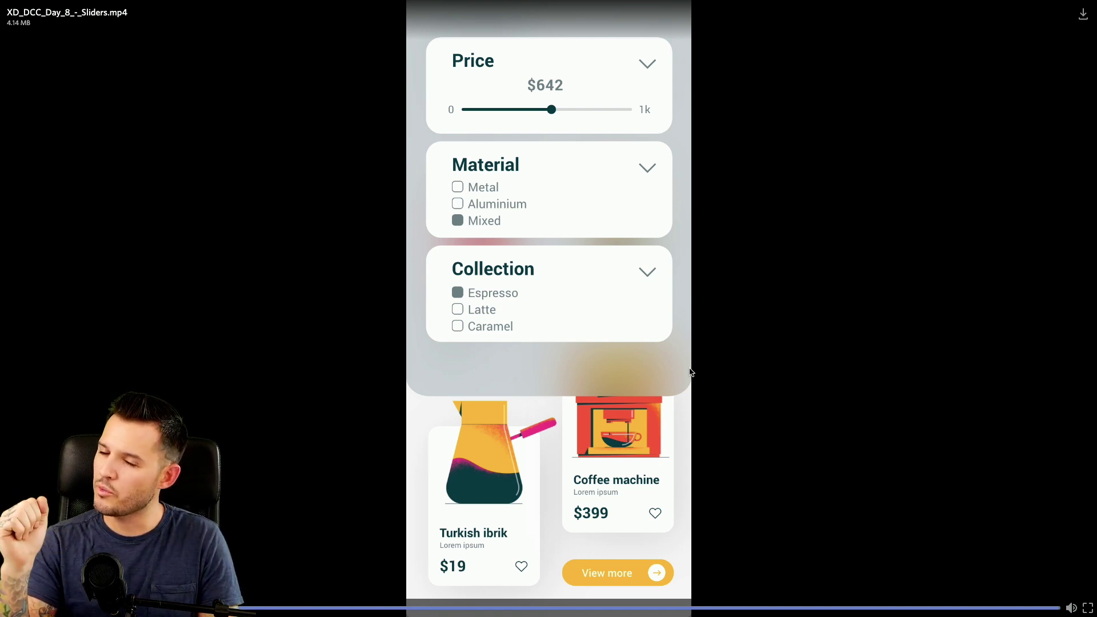
pyautogui.press('Escape')
pyautogui.press('Escape')
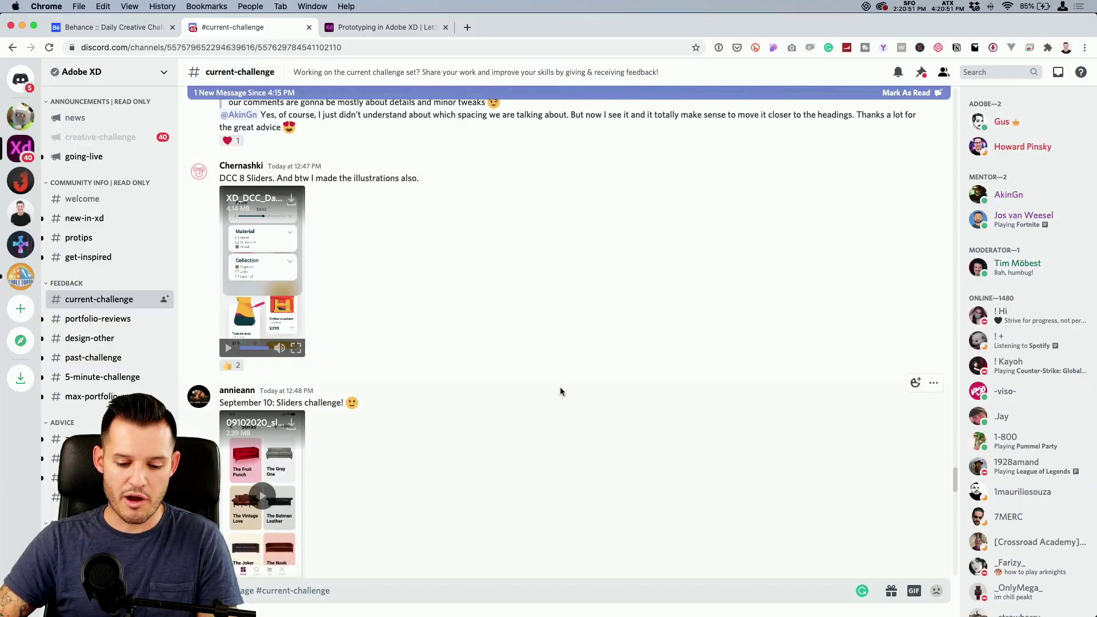
# - Browse earlier submissions and enlarge the revised phone volume control screenshot to review its sliders, closing the image when done
pyautogui.scroll(10, 540, 383)
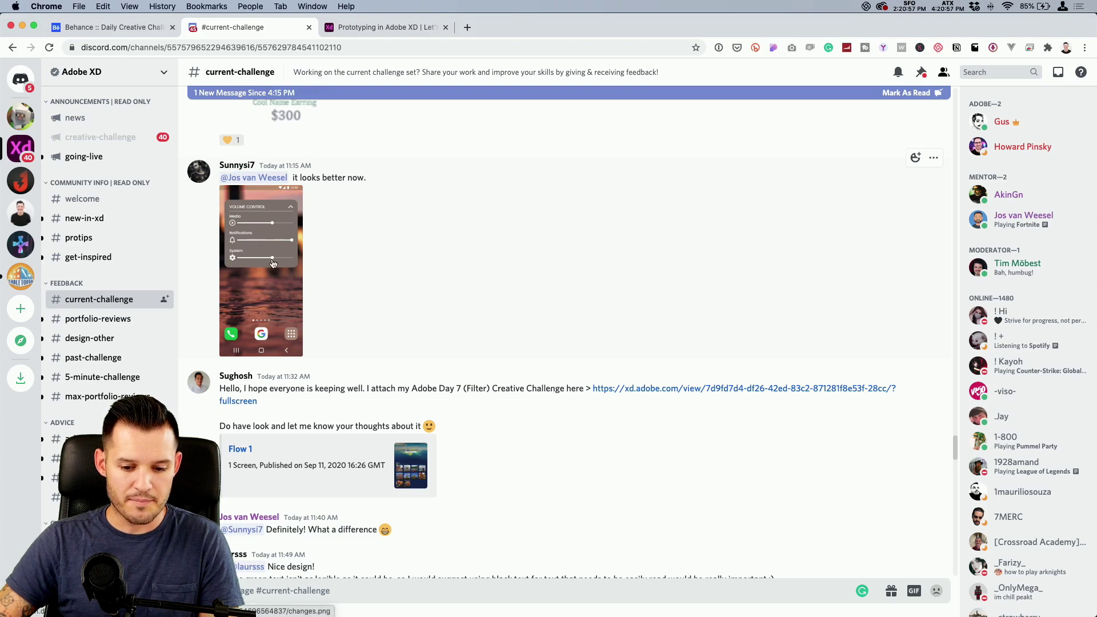
pyautogui.scroll(5, 273, 263)
pyautogui.scroll(-3, 268, 342)
pyautogui.click(261, 374)
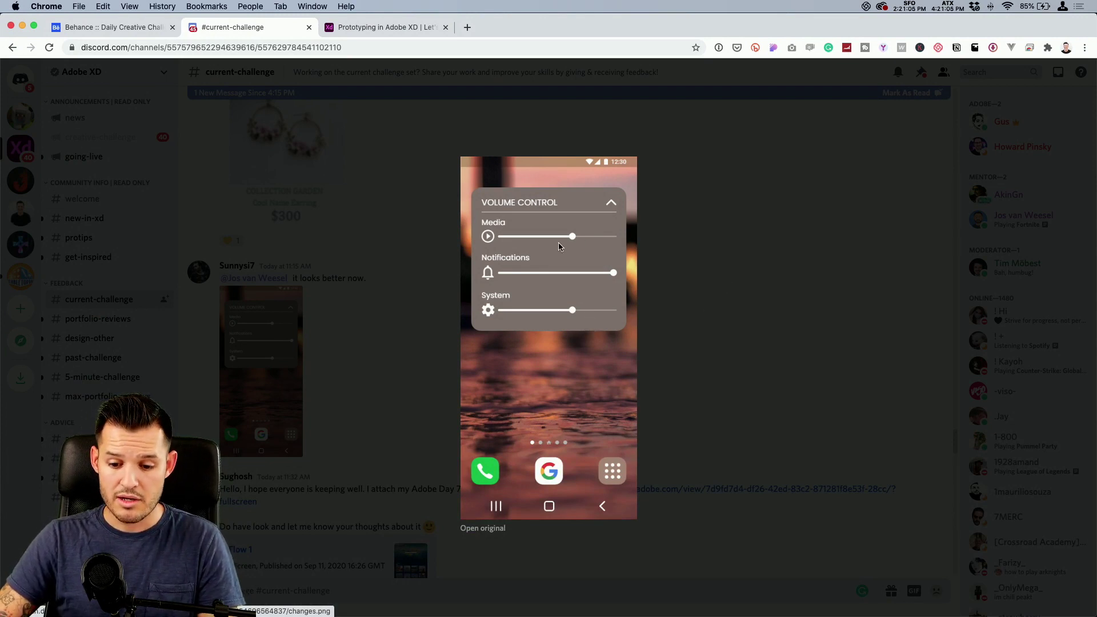
pyautogui.click(707, 235)
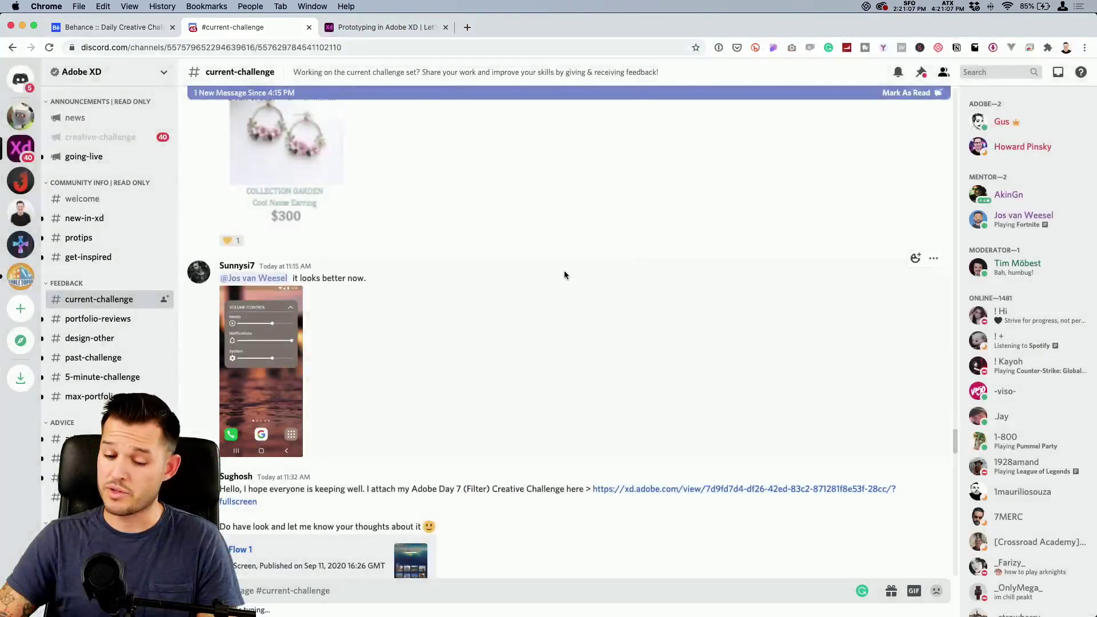
# - Find the day 8 jewelry shop submission further up the channel and watch its video full screen
pyautogui.scroll(5, 564, 272)
pyautogui.scroll(10, 564, 275)
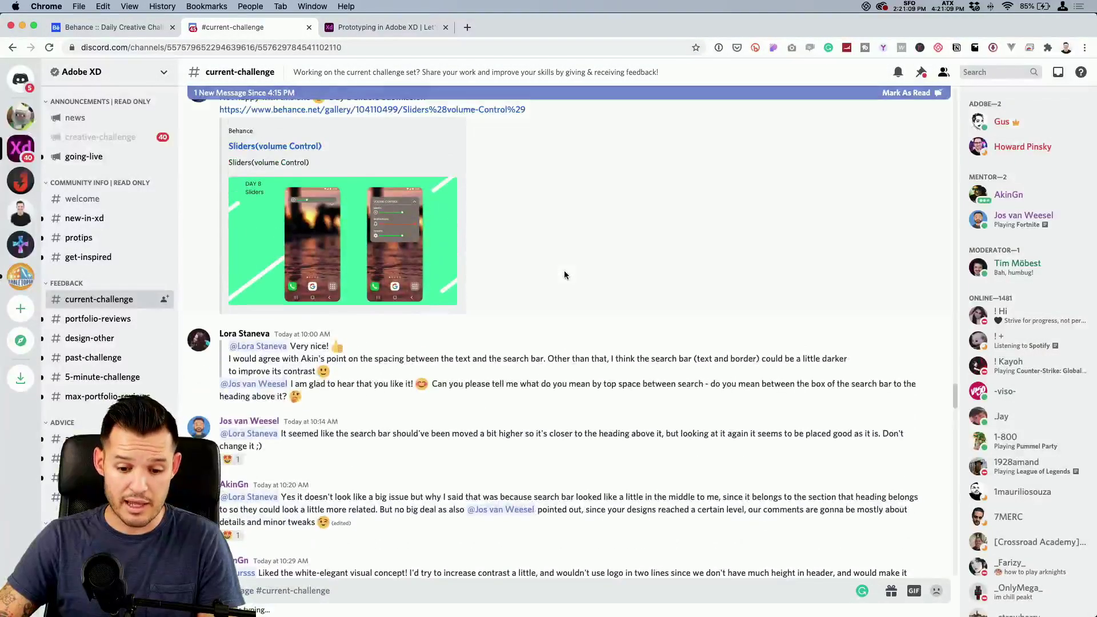
pyautogui.scroll(3, 563, 275)
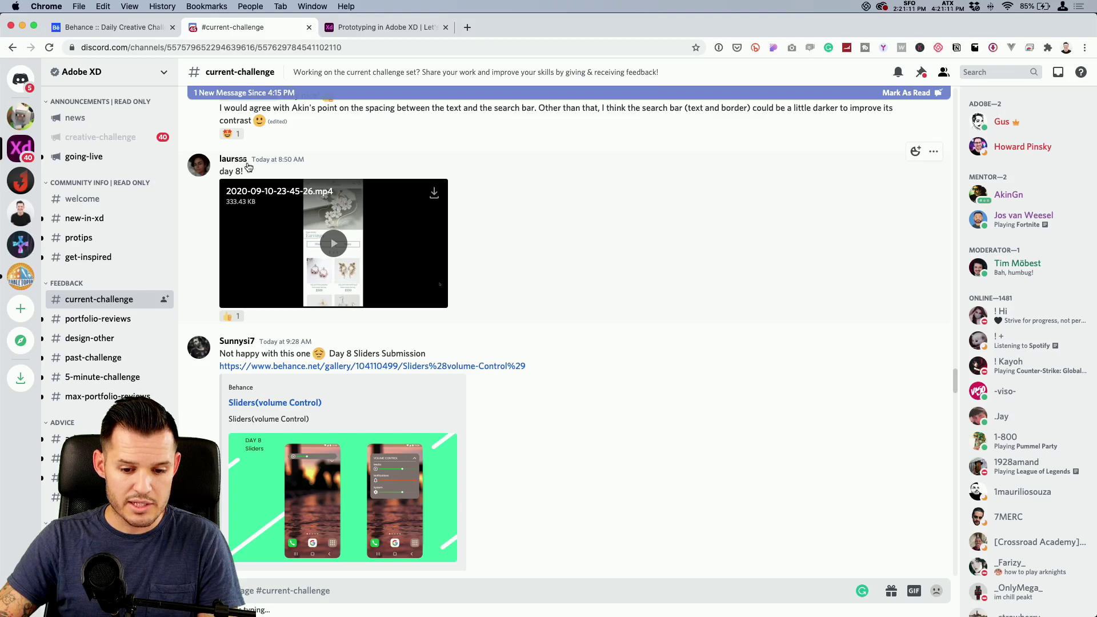
pyautogui.click(333, 244)
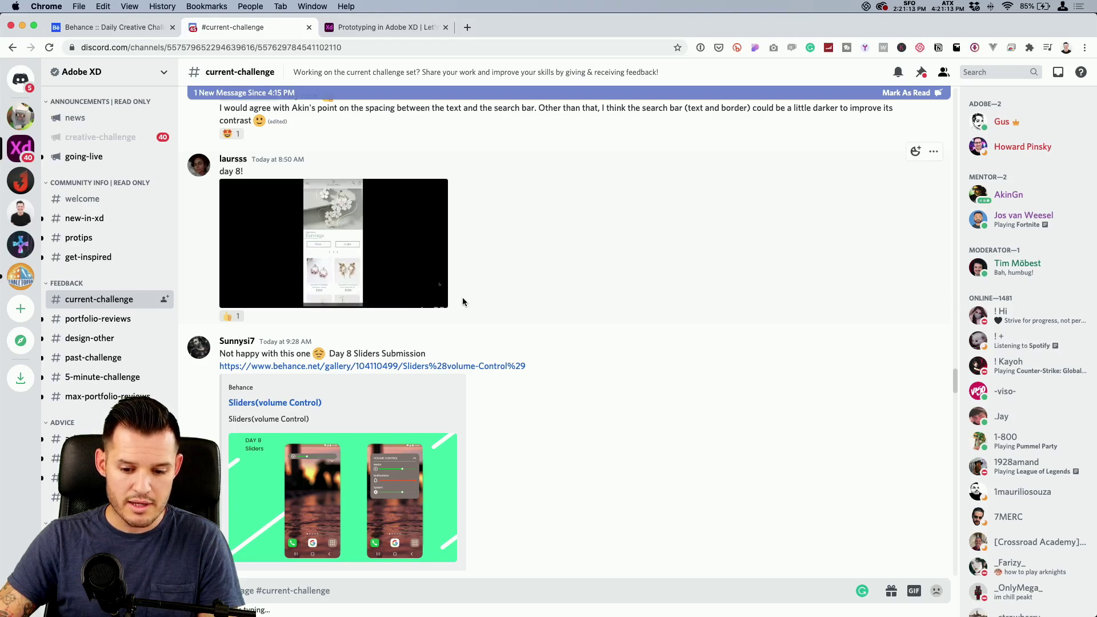
pyautogui.click(437, 300)
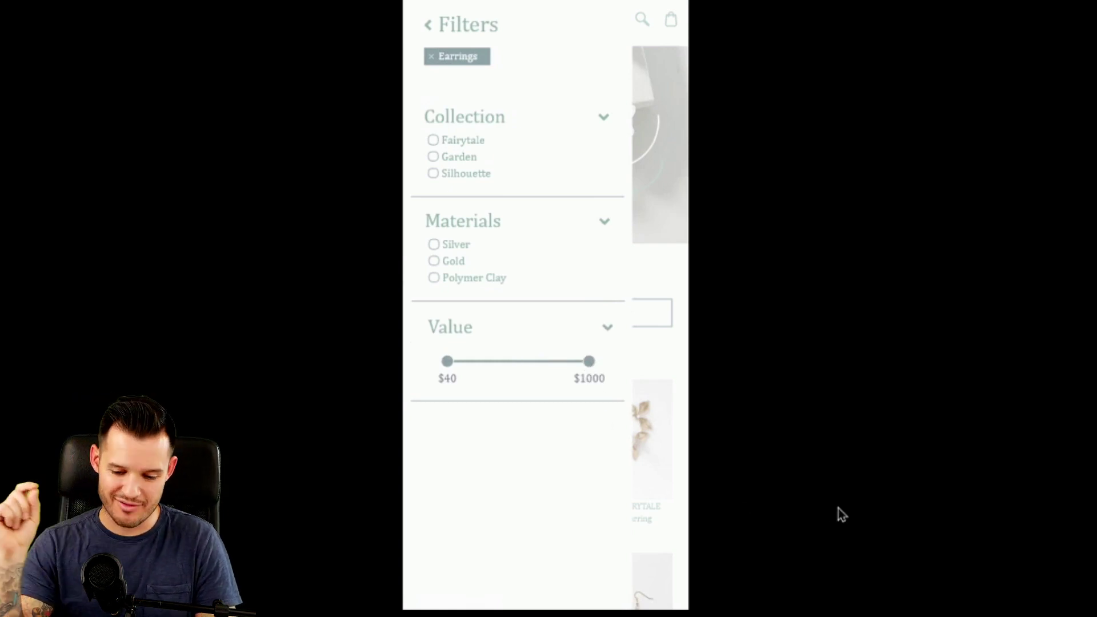
pyautogui.moveTo(995, 514)
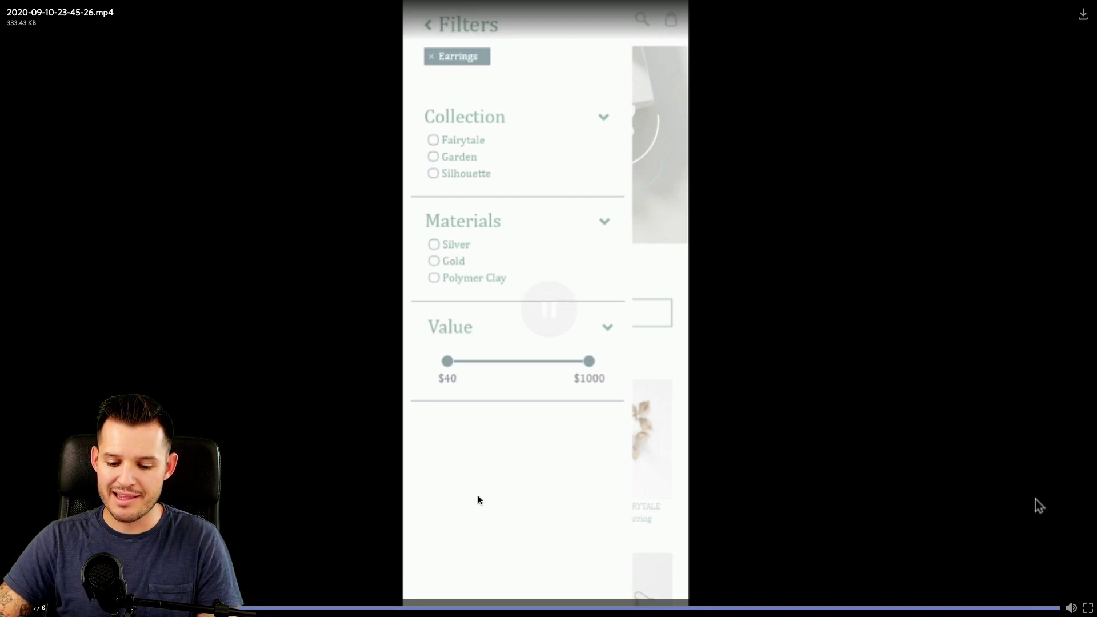
# - Replay the jewelry video from the early filter menu and from 0:07, watch it full screen to the end, and exit full screen
pyautogui.click(294, 608)
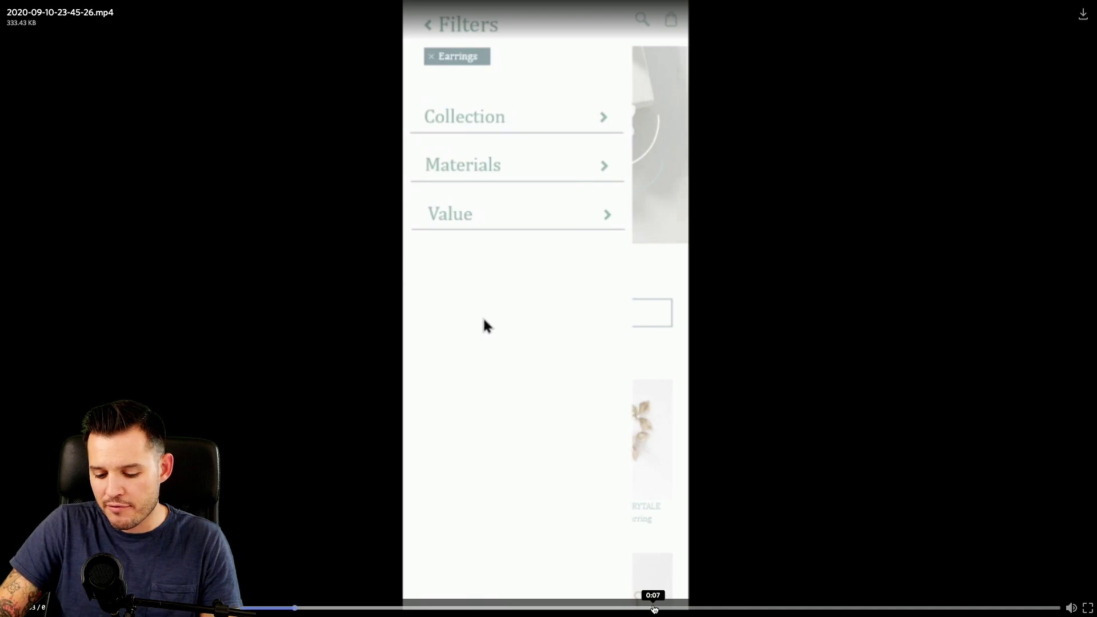
pyautogui.click(651, 606)
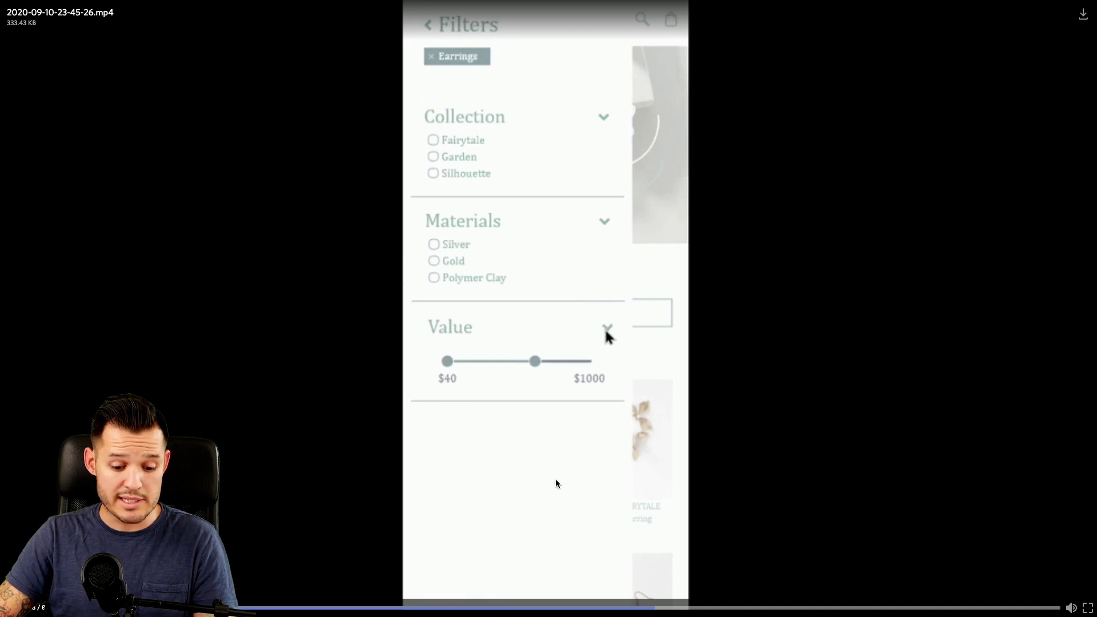
pyautogui.press('Escape')
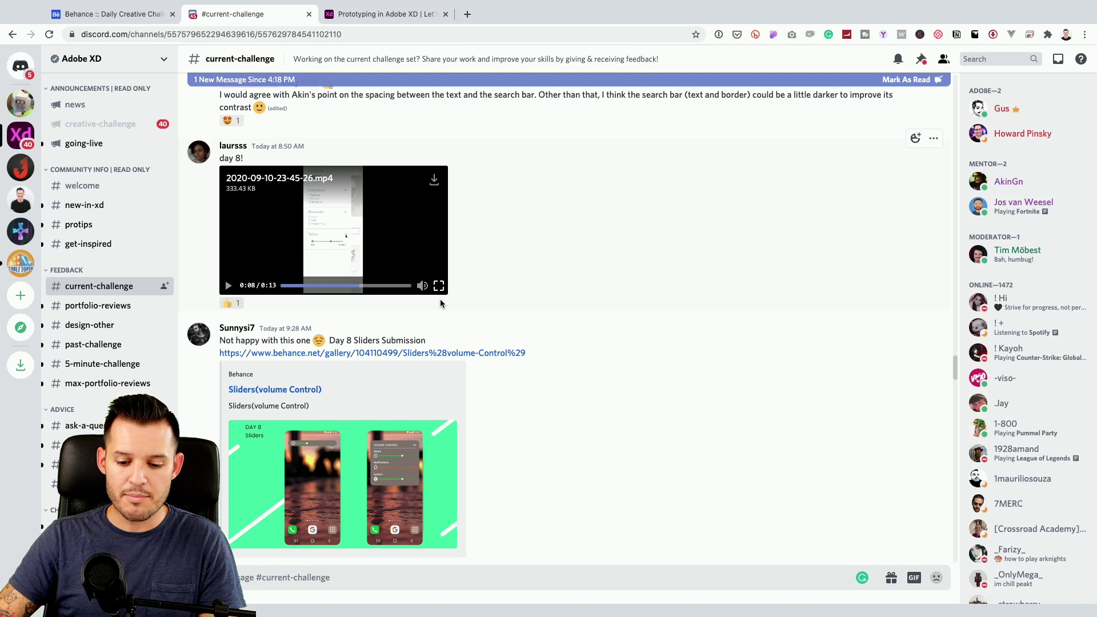
pyautogui.click(438, 299)
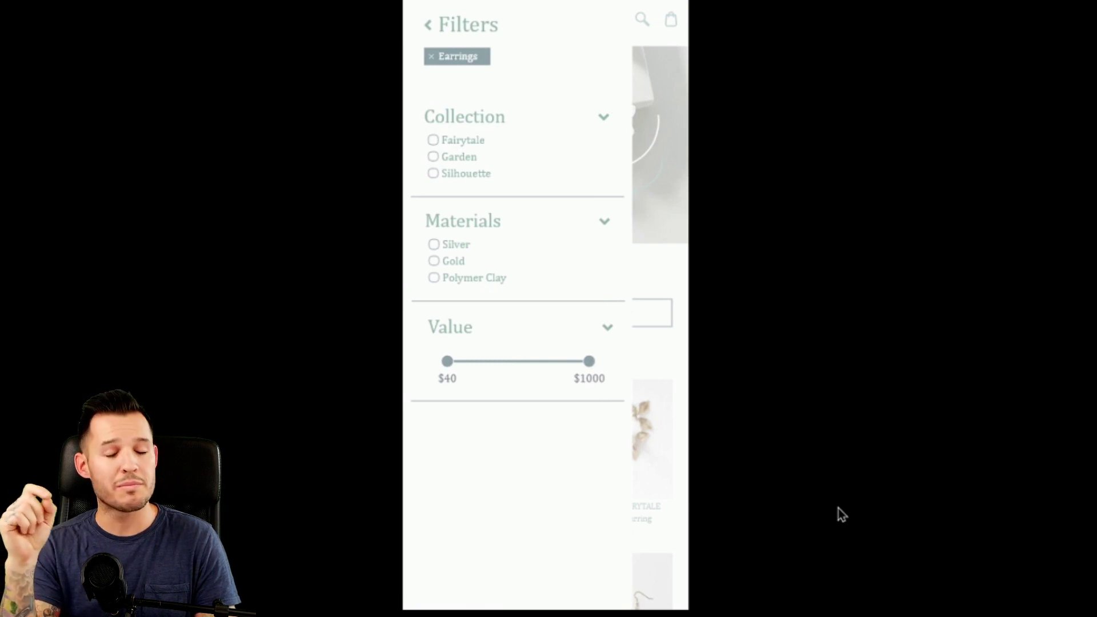
pyautogui.moveTo(955, 474)
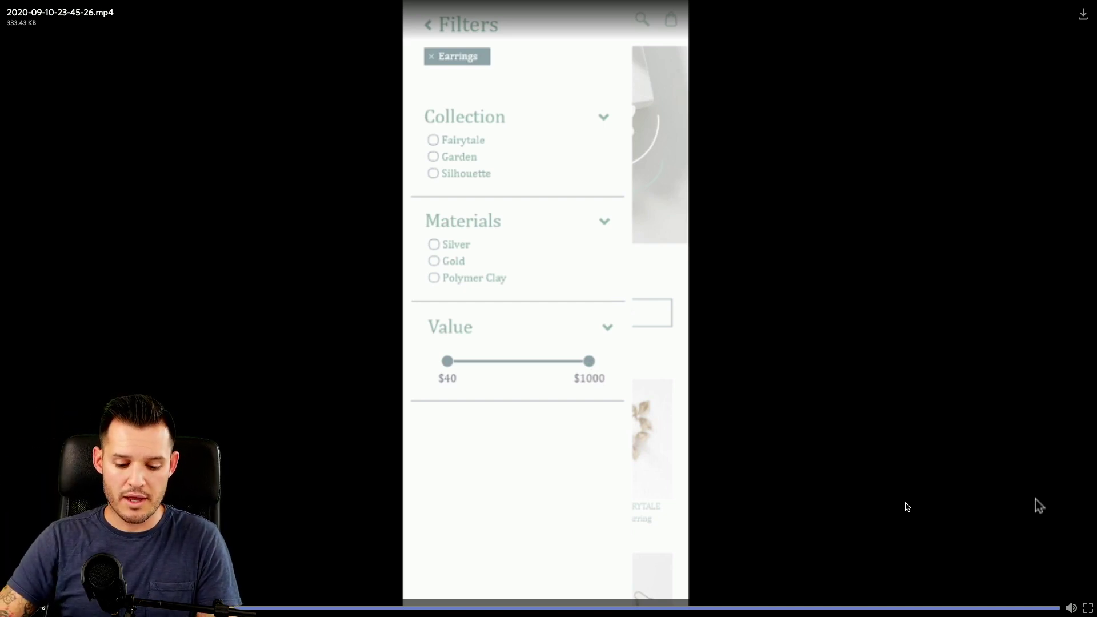
pyautogui.press('Escape')
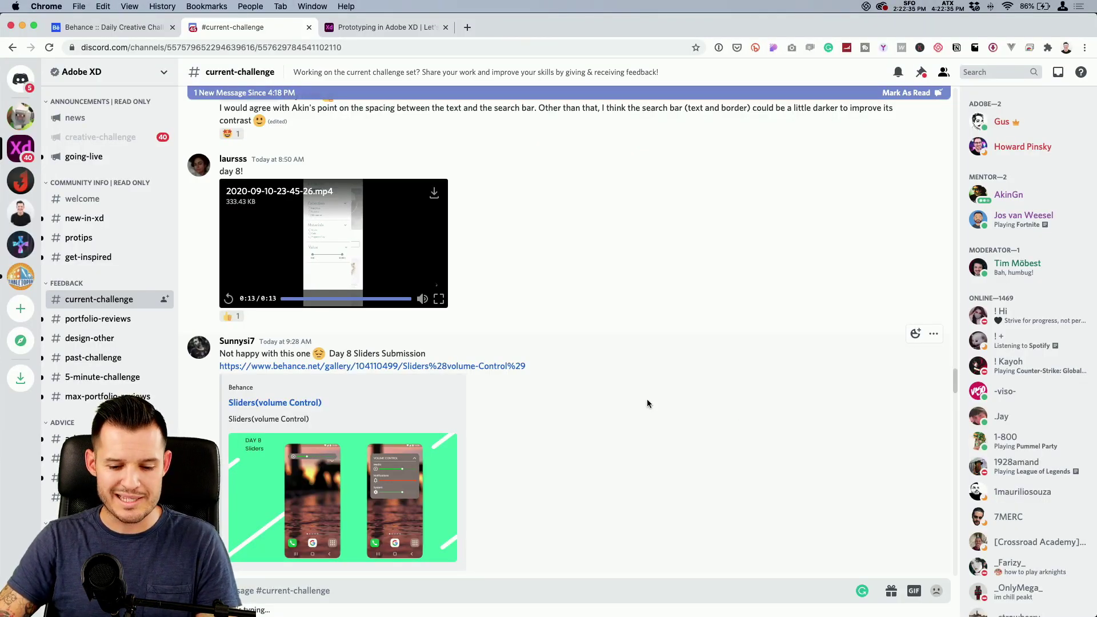
# - Open the Travel Filter UI/UX Concept project on Behance from the channel and examine its mockup and embedded prototype video
pyautogui.scroll(15, 647, 403)
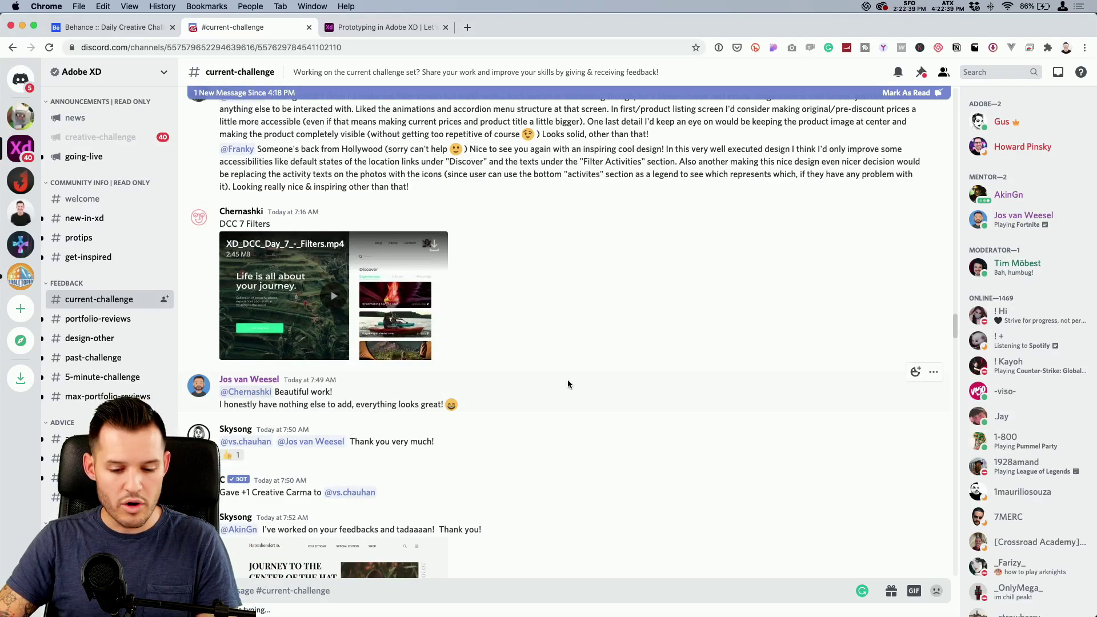
pyautogui.scroll(5, 637, 382)
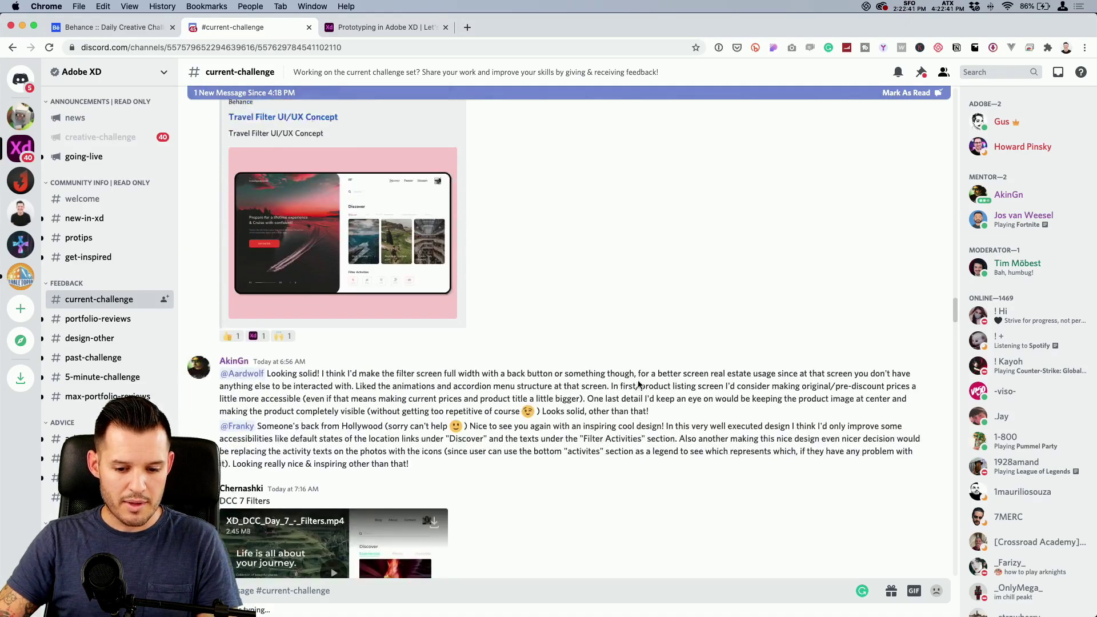
pyautogui.scroll(2, 637, 384)
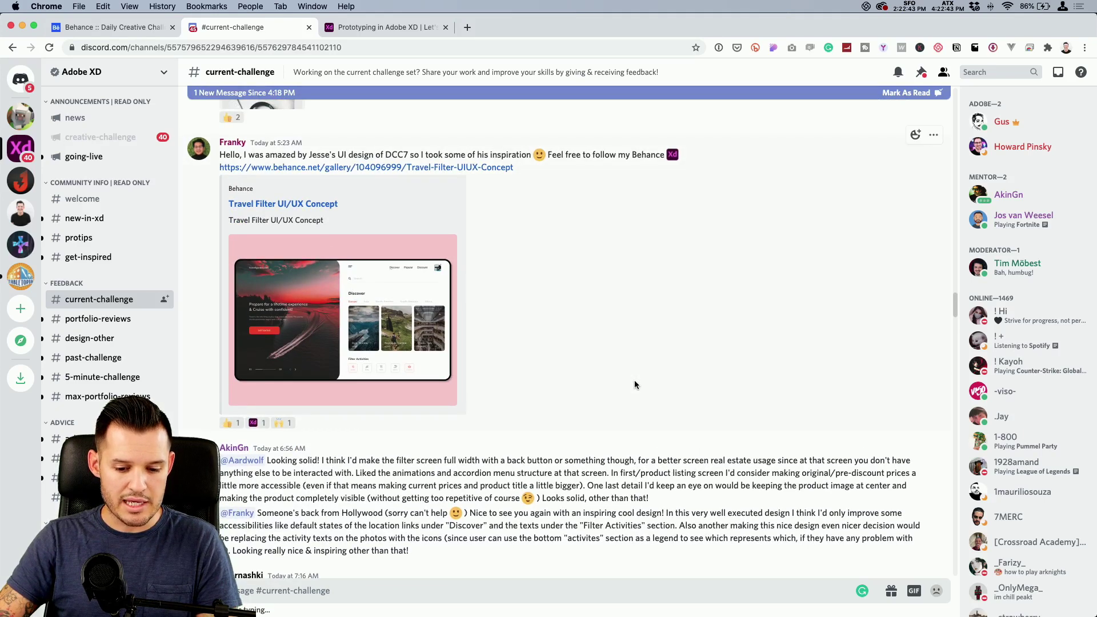
pyautogui.click(420, 167)
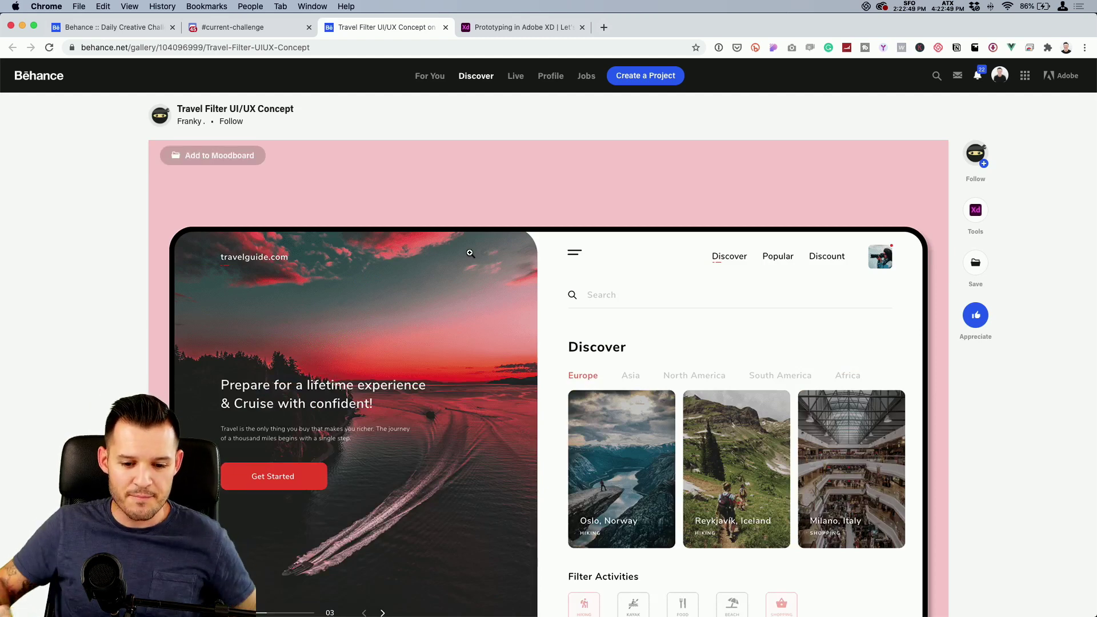
pyautogui.scroll(-3, 241, 233)
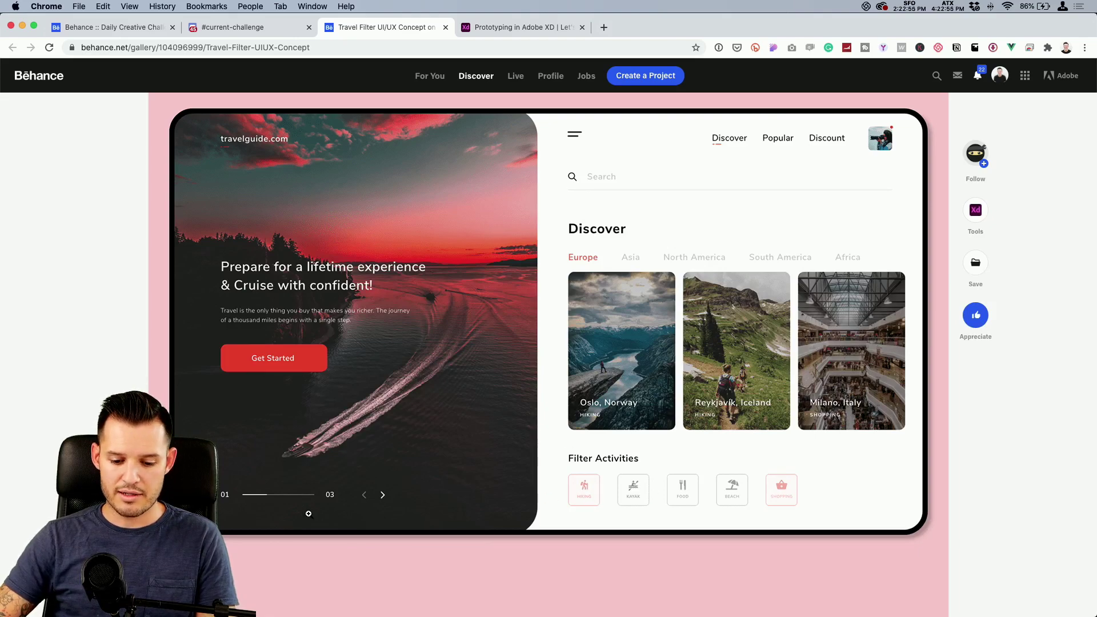
pyautogui.scroll(-10, 464, 432)
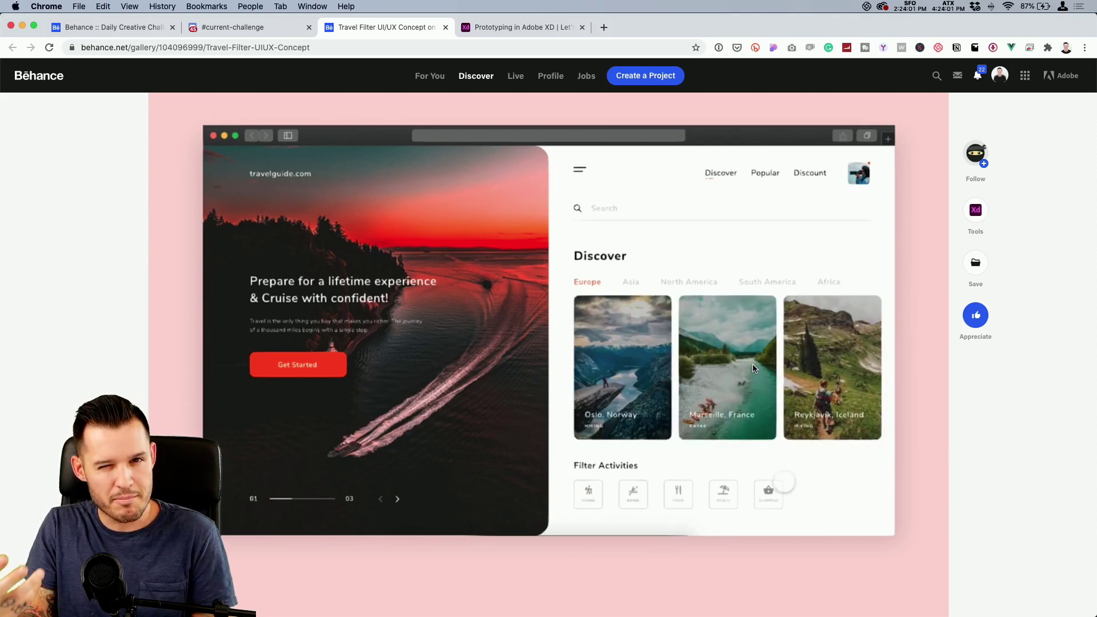
pyautogui.hotkey('ctrl', 'Right')
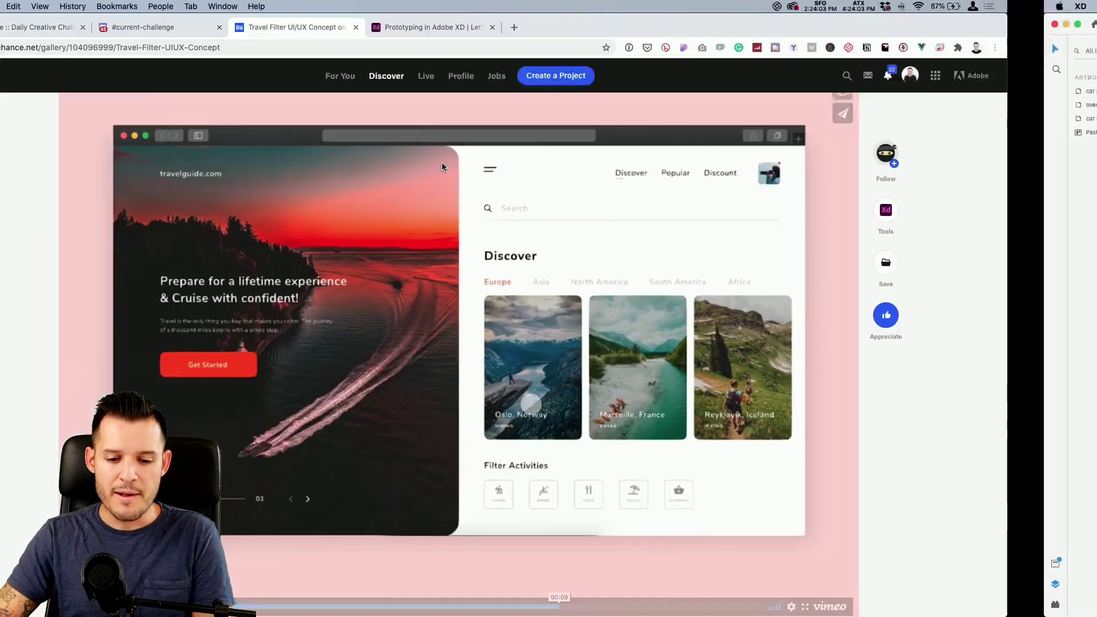
pyautogui.hotkey('ctrl', 'Left')
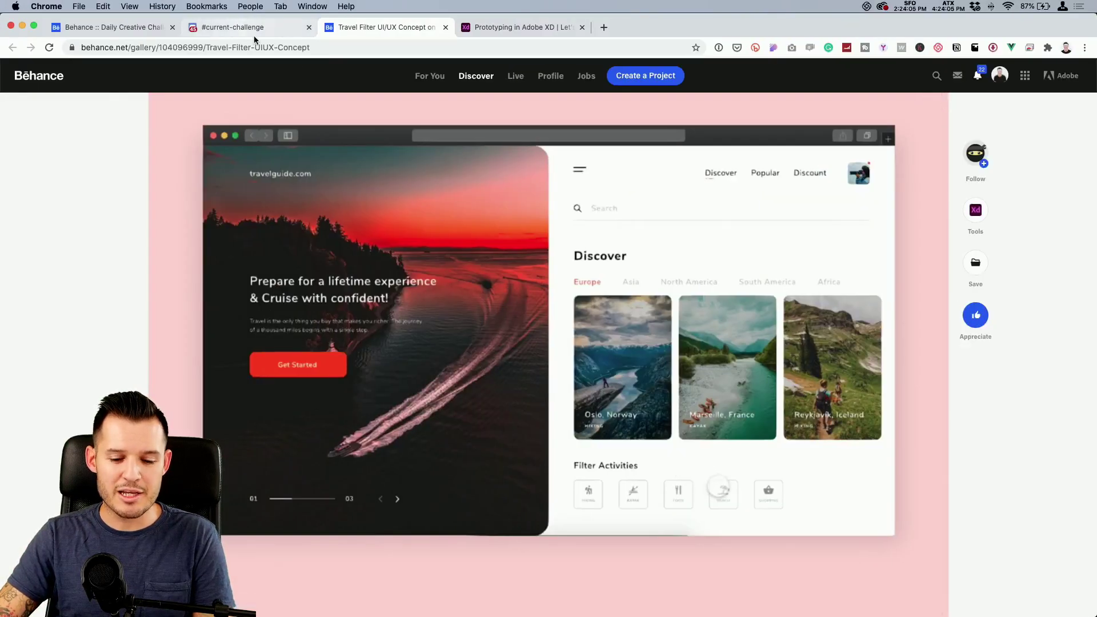
# - Return to the current-challenge channel on Discord, find the Day 8 headphone shop submission and play its video full screen
pyautogui.click(255, 29)
pyautogui.scroll(5, 594, 239)
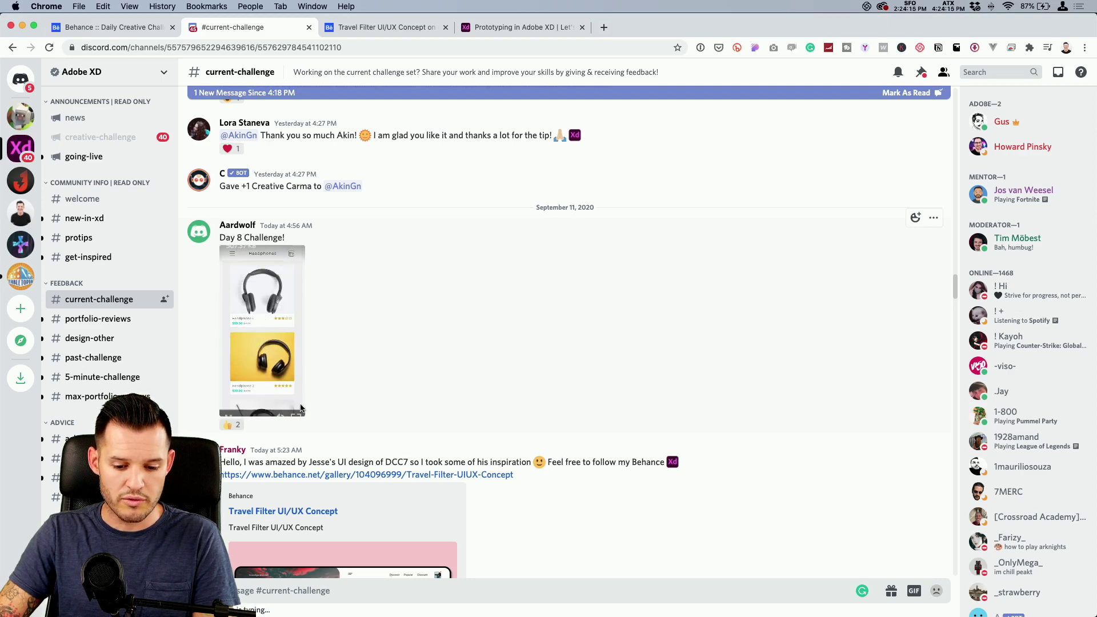
pyautogui.click(267, 337)
pyautogui.click(298, 402)
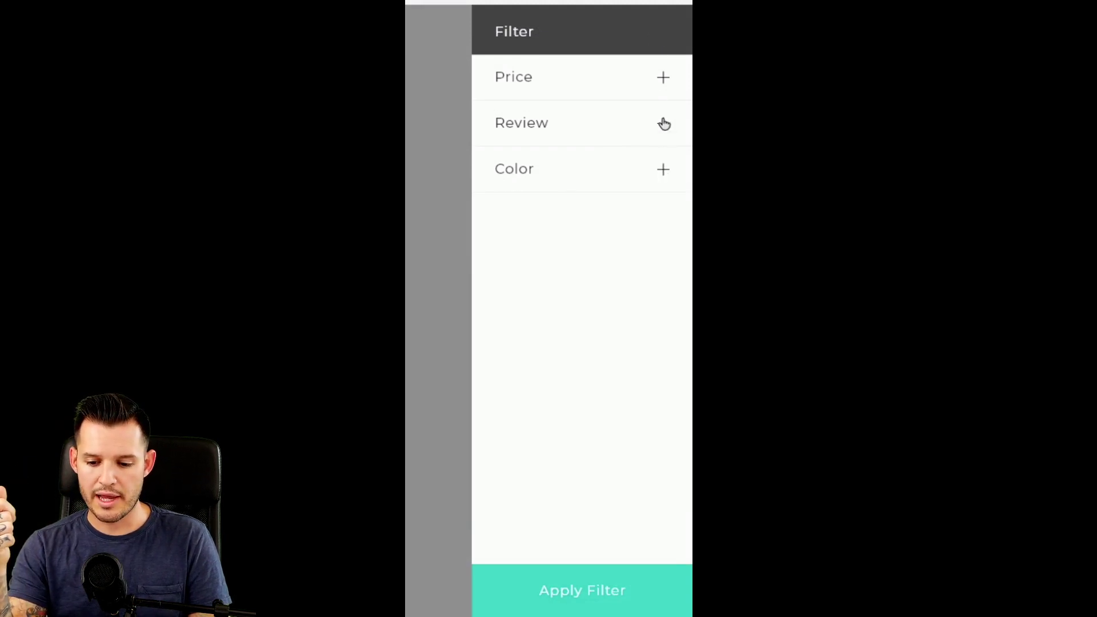
# - Watch the headphone video's price, review and color filter demonstration to the end and exit full screen
pyautogui.click(666, 79)
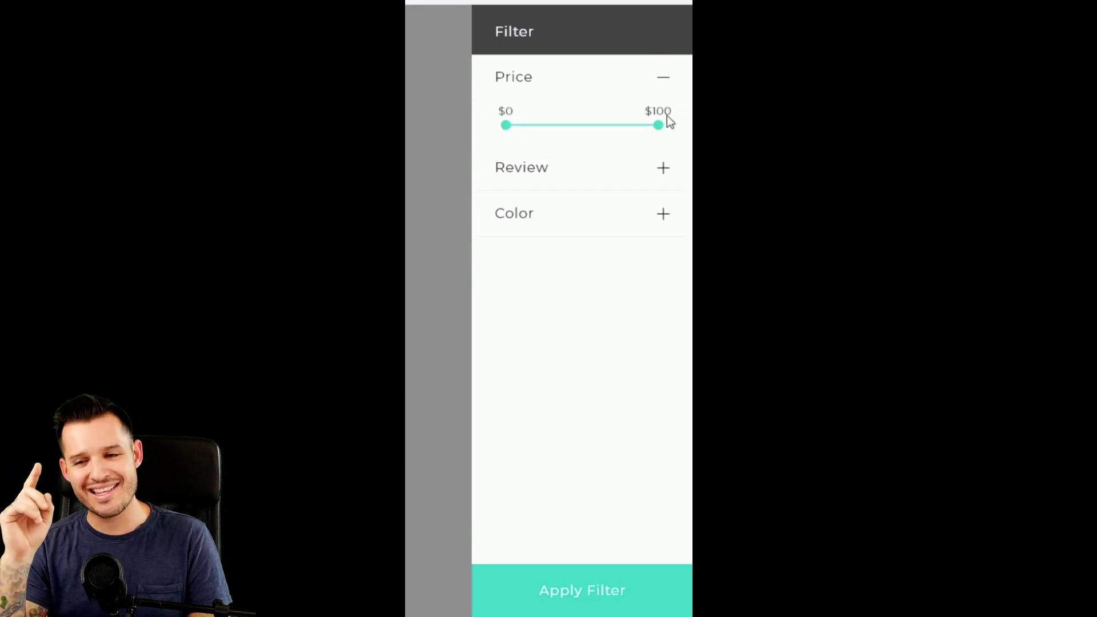
pyautogui.click(662, 169)
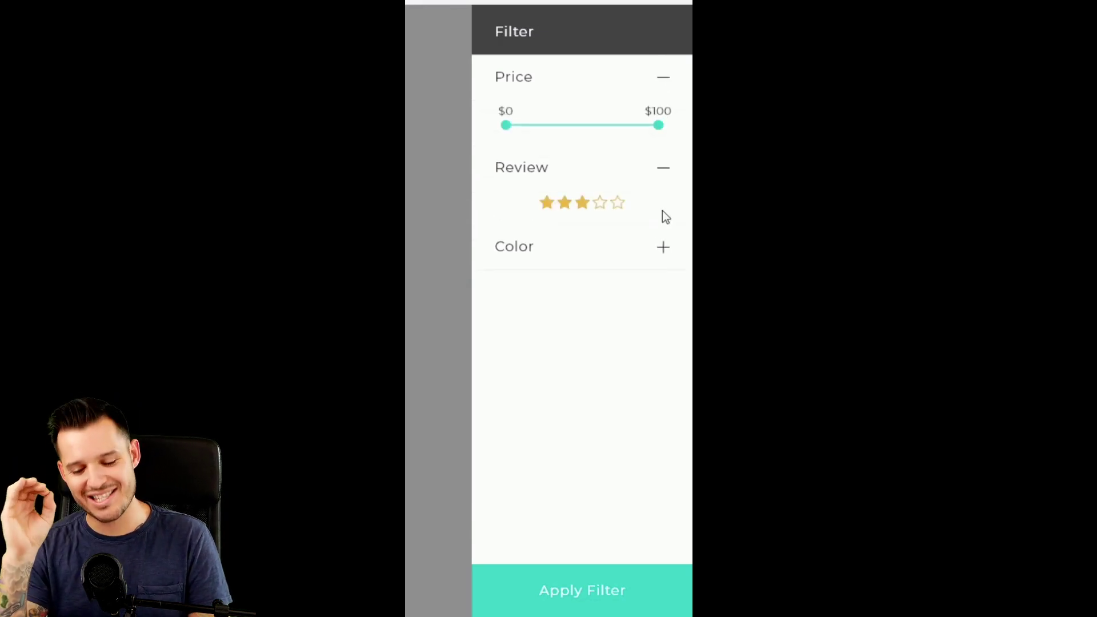
pyautogui.click(663, 248)
pyautogui.click(501, 277)
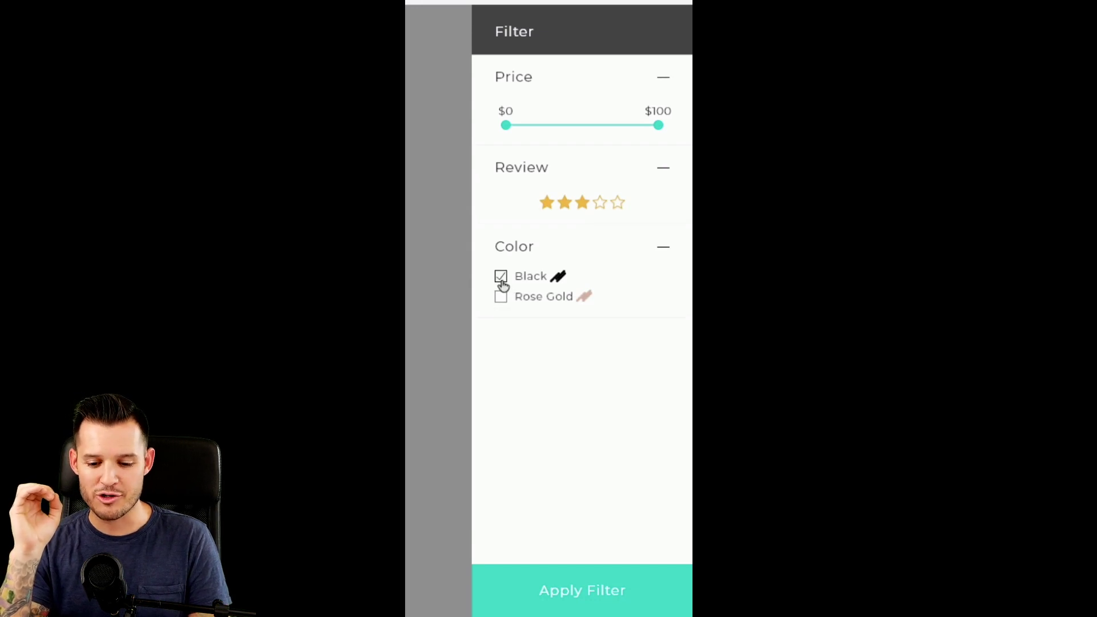
pyautogui.click(550, 207)
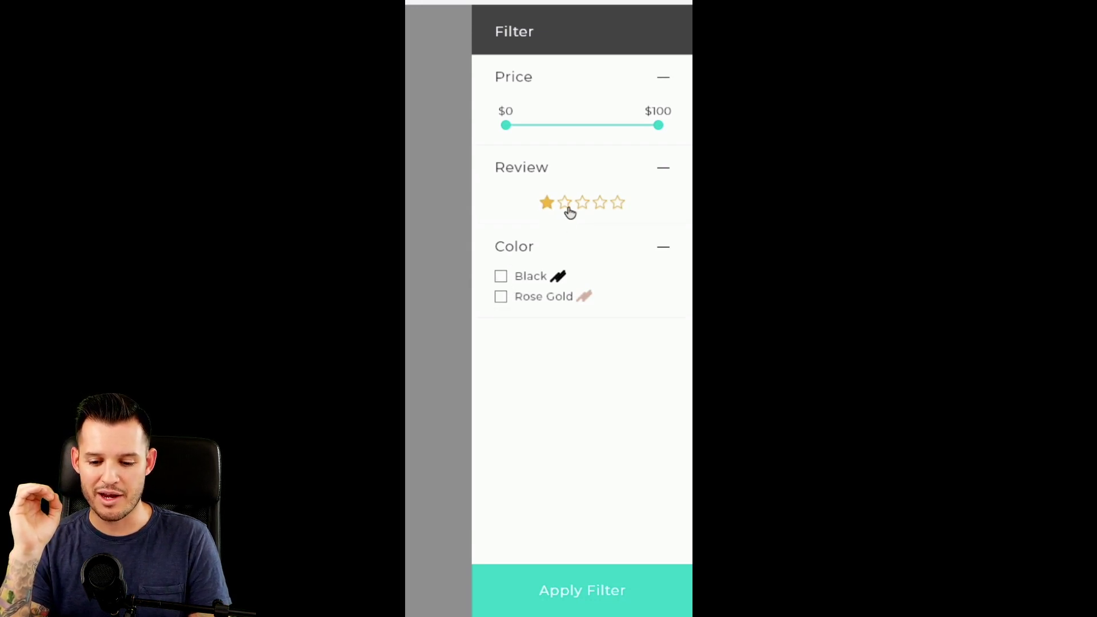
pyautogui.click(601, 209)
pyautogui.click(617, 209)
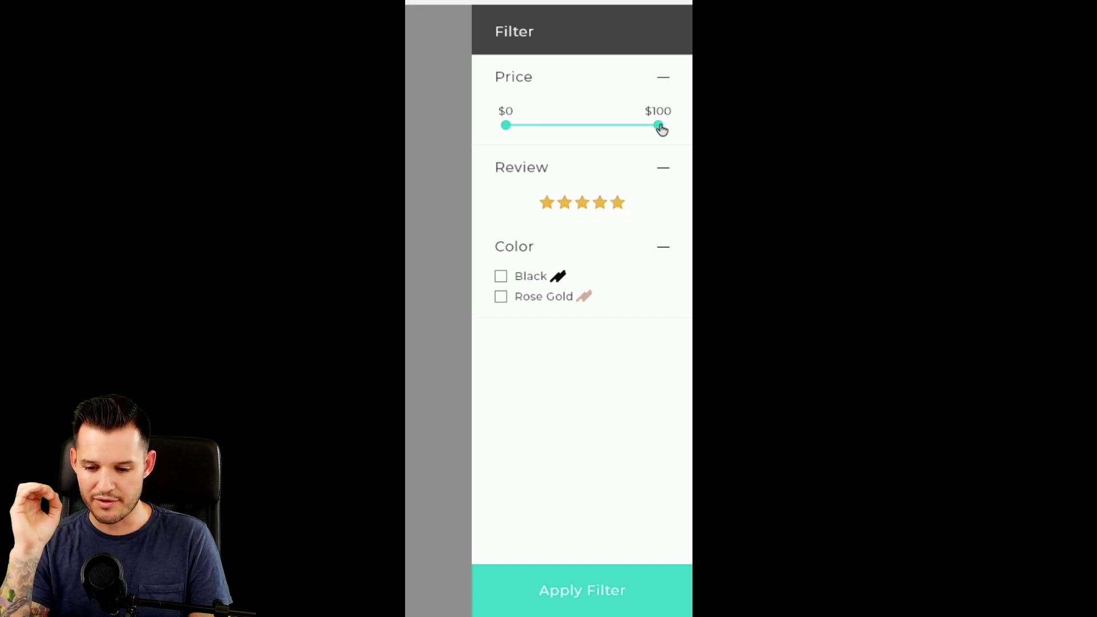
pyautogui.click(660, 128)
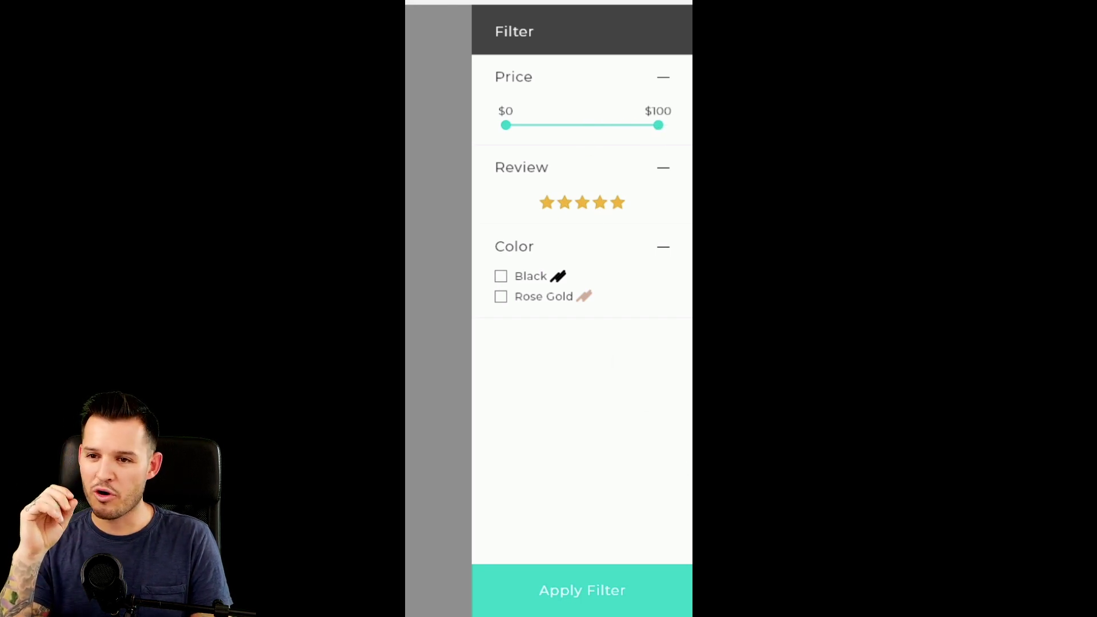
pyautogui.click(801, 406)
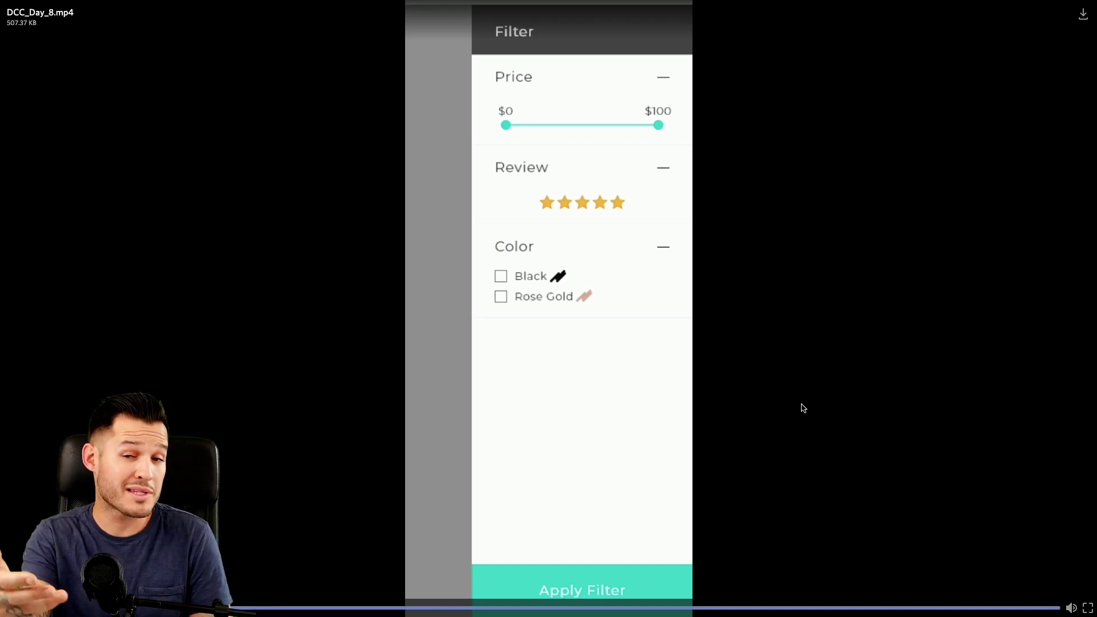
pyautogui.press('Escape')
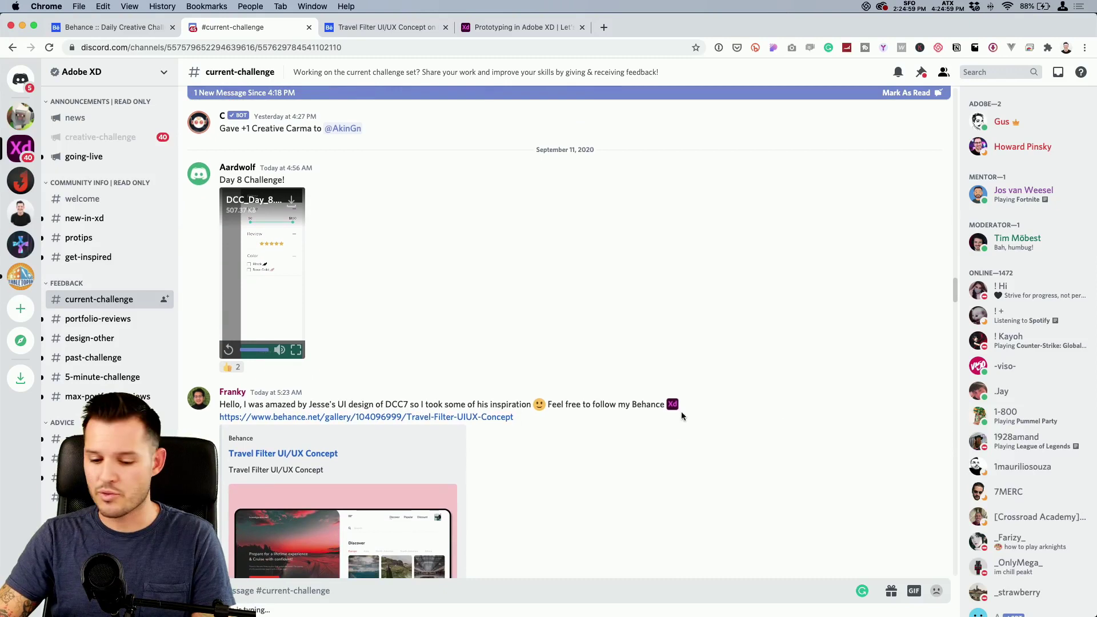